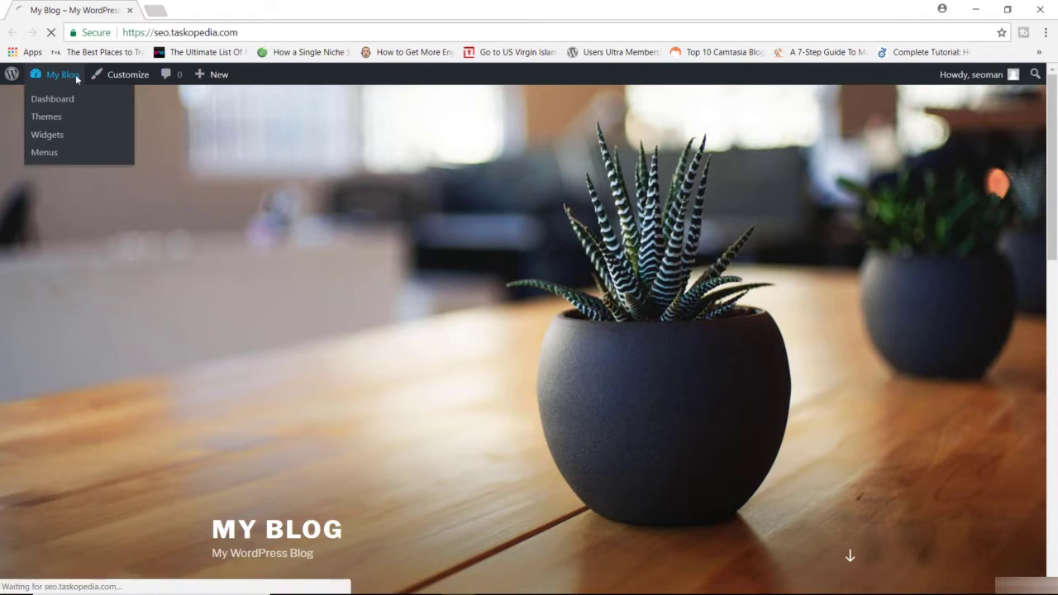
- Find the Yoast SEO plugin by searching the plugin directory for "yoast", and install and activate it
mouse_move(73, 313)
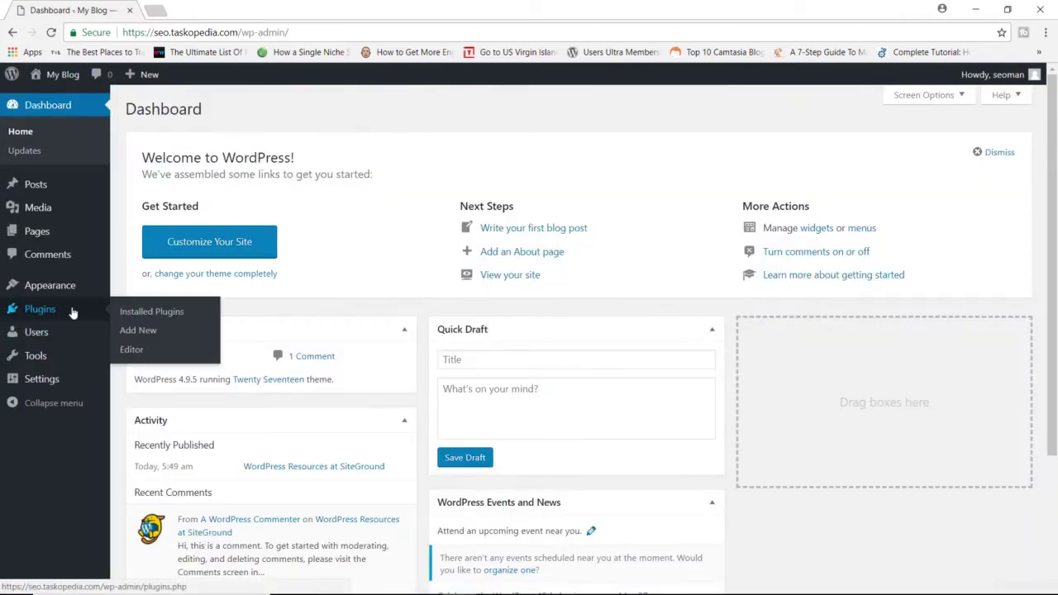
left_click(153, 331)
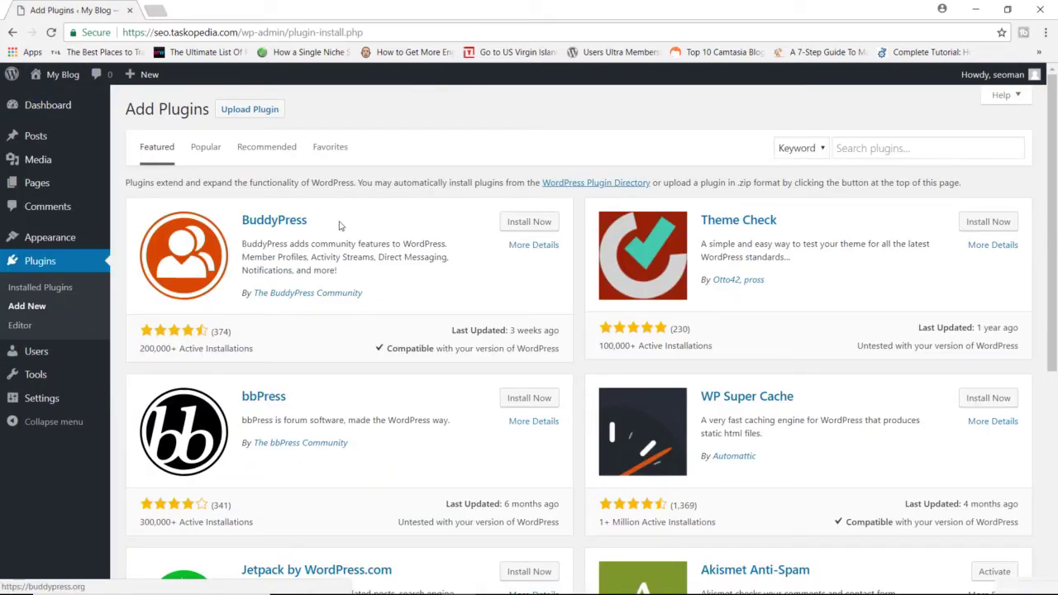
left_click(897, 149)
type("yoast")
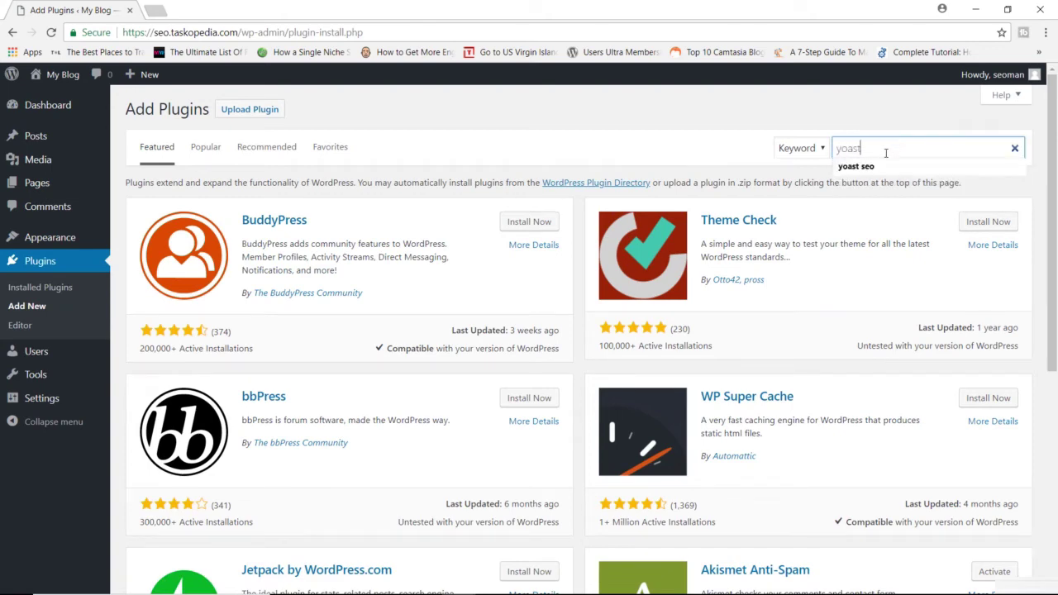
key("Return")
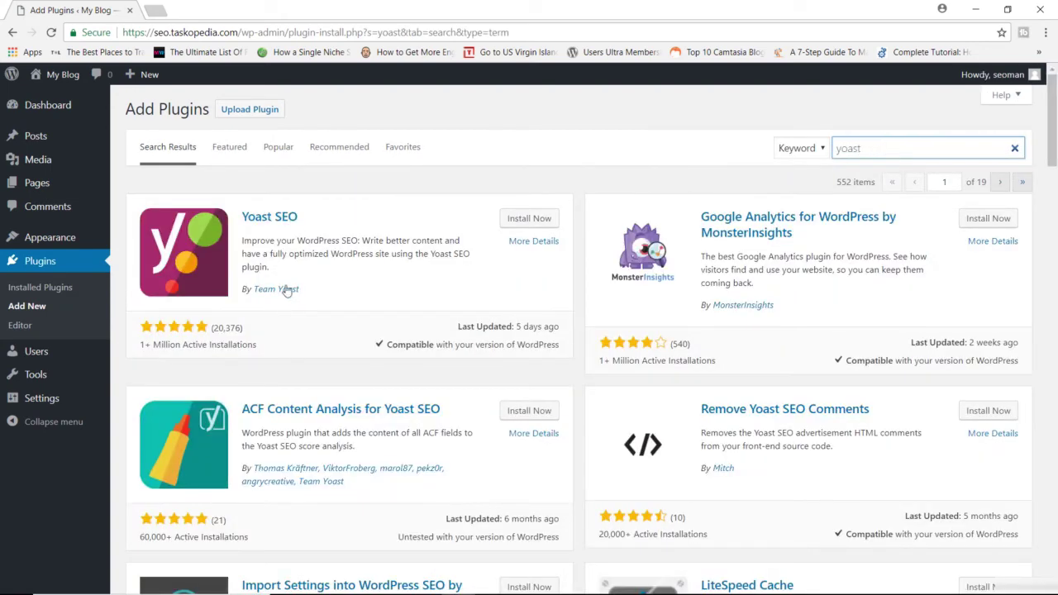
left_click(538, 218)
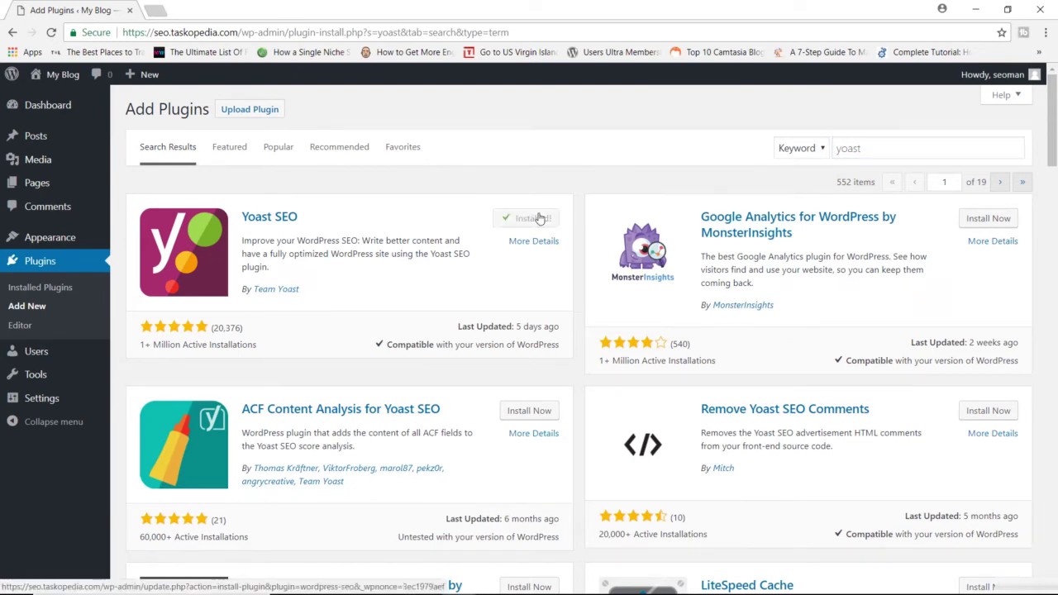
left_click(543, 219)
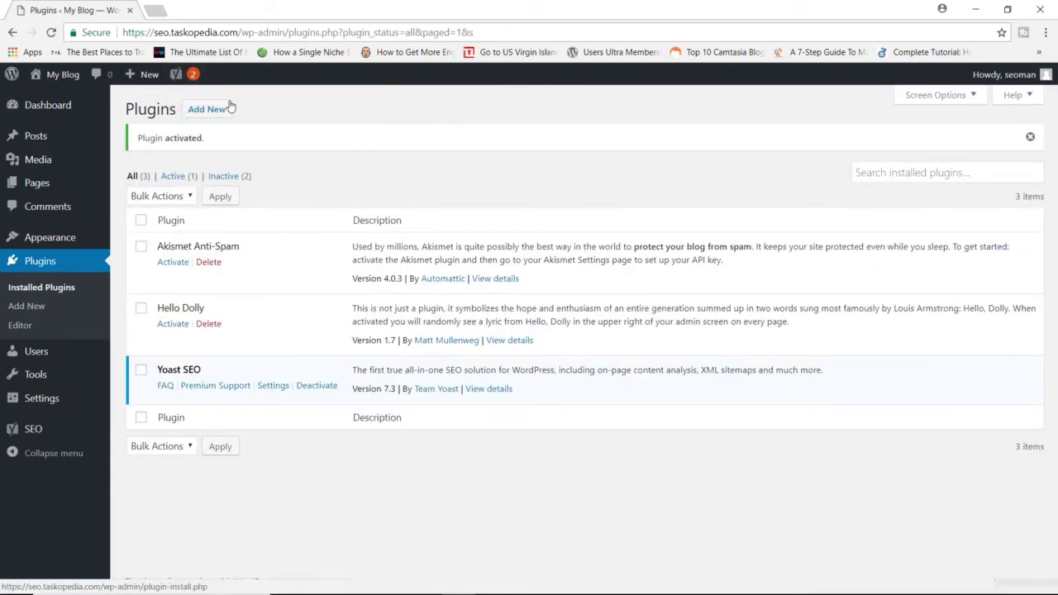
- Review the Yoast SEO notifications and start the first-time configuration wizard with the self-configuration option
mouse_move(176, 75)
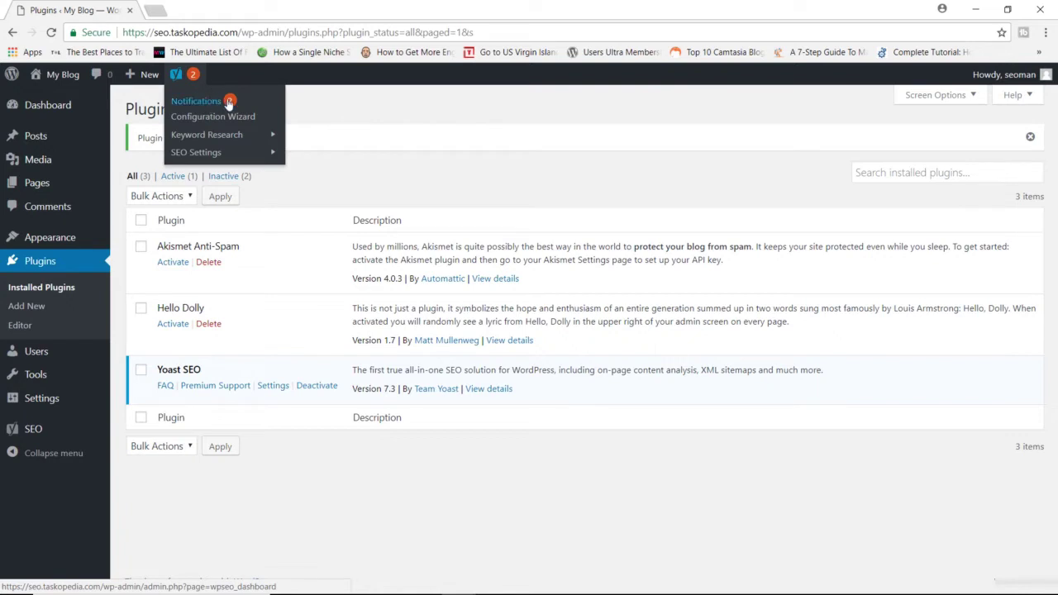
left_click(226, 100)
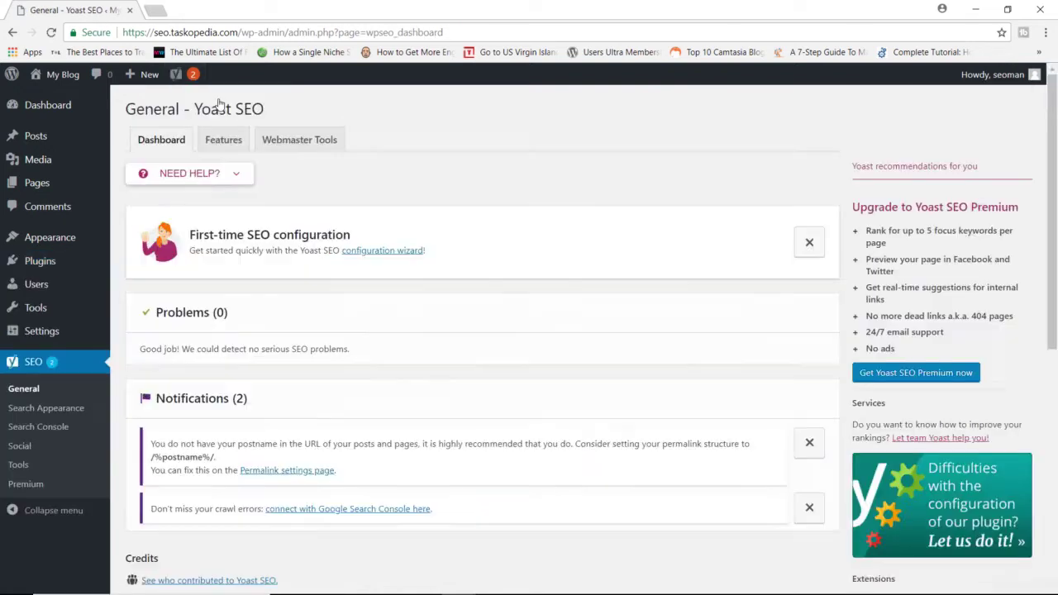
scroll(513, 336, "down", 1)
scroll(514, 338, "down", 1)
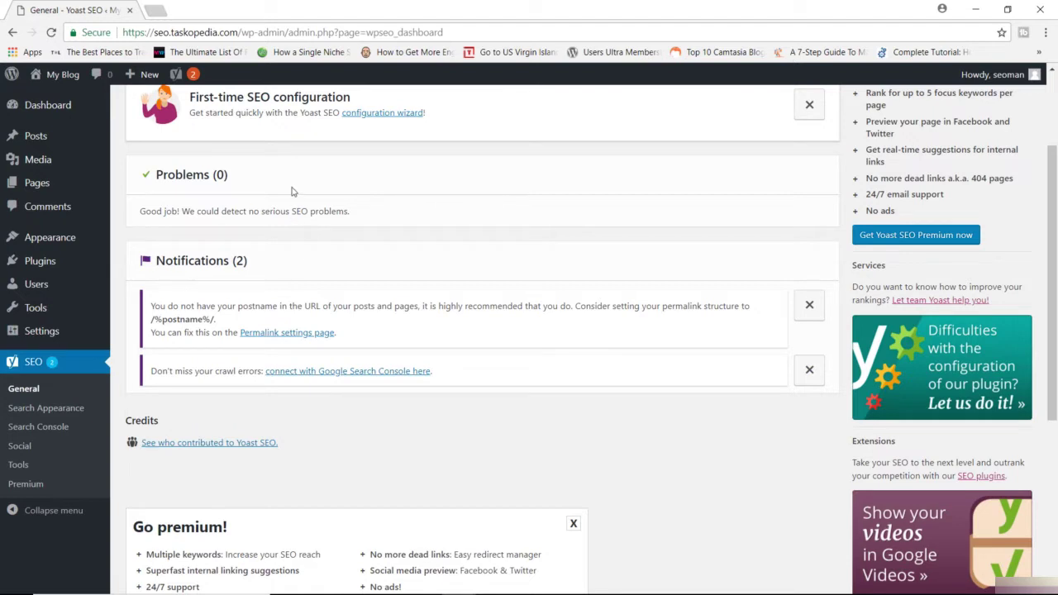
scroll(291, 191, "up", 2)
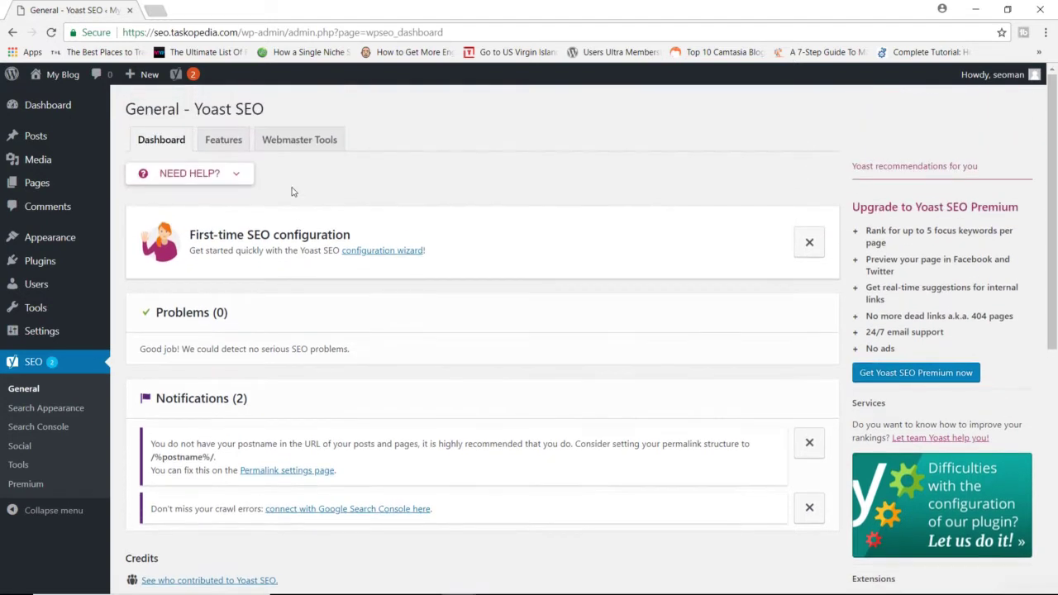
left_click(392, 257)
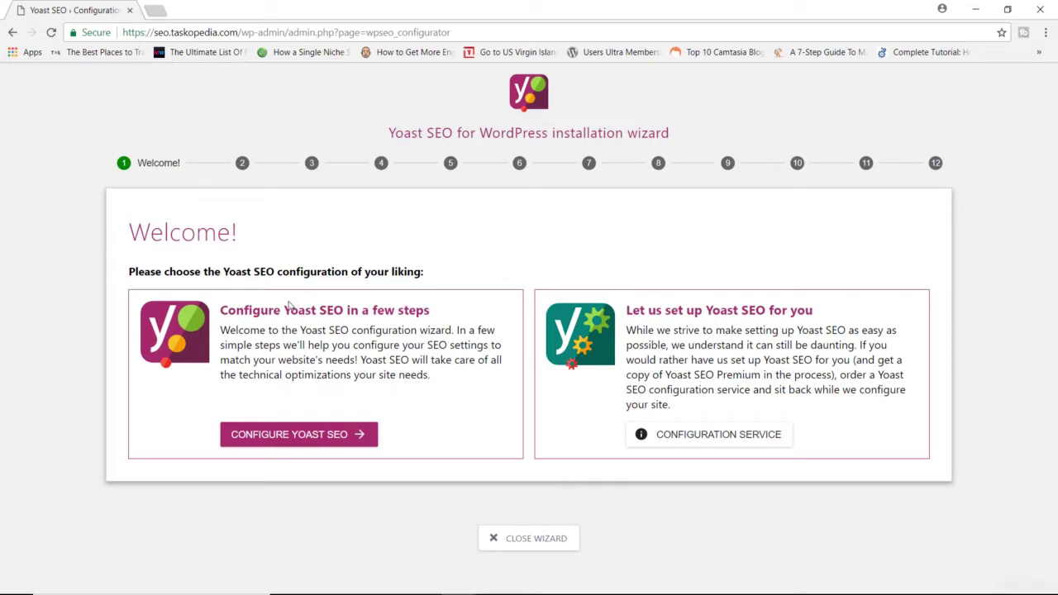
left_click(335, 440)
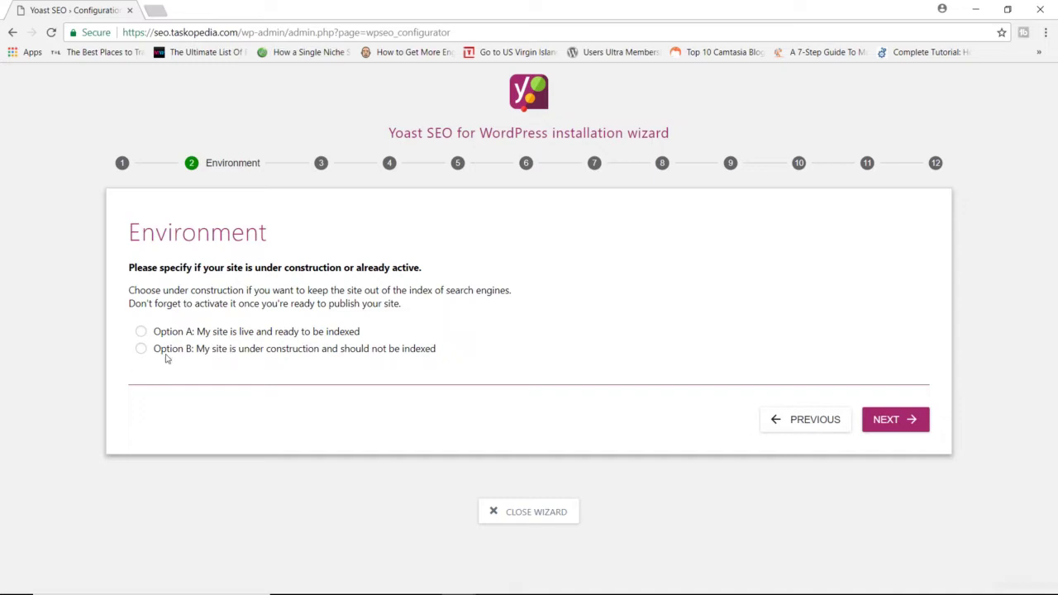
- Specify in the wizard that the site is live and ready to be indexed, and that it represents a blog
left_click(141, 333)
left_click(896, 424)
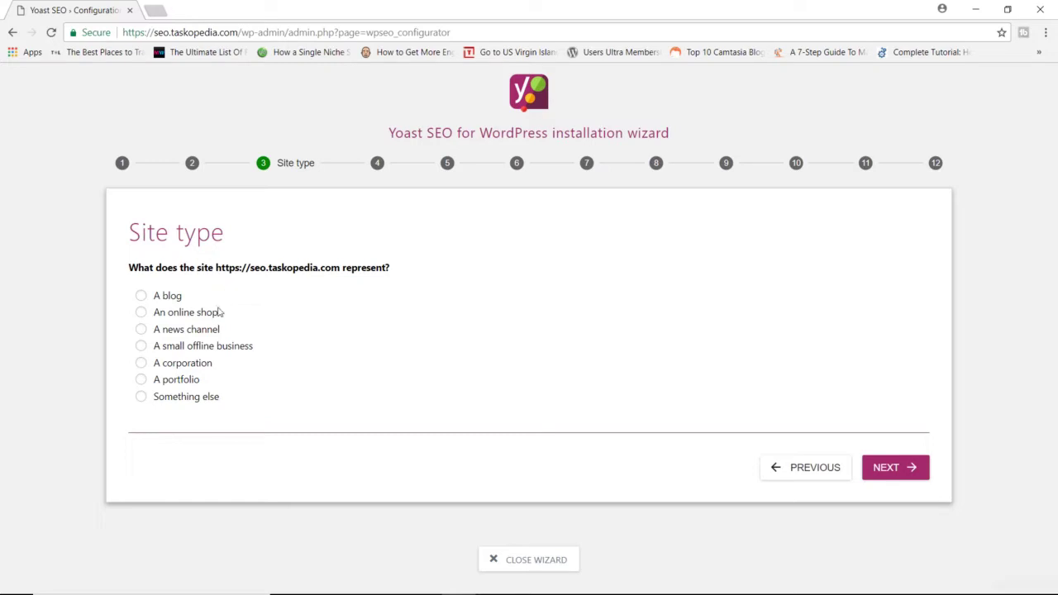
left_click(166, 296)
left_click(891, 469)
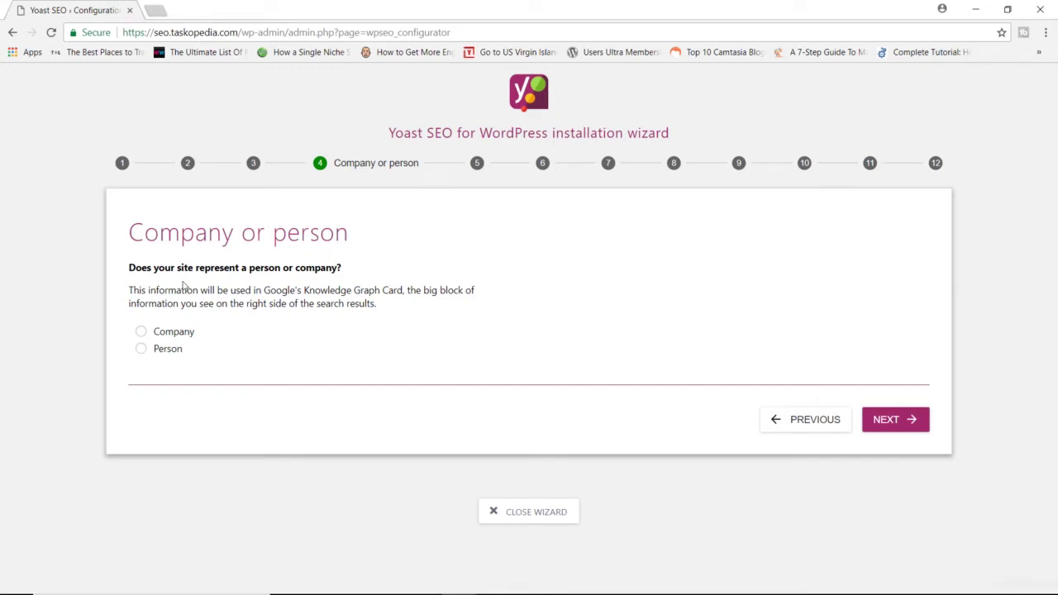
- Declare that the site represents a person, enter the person's name, and save the answer
left_click(168, 351)
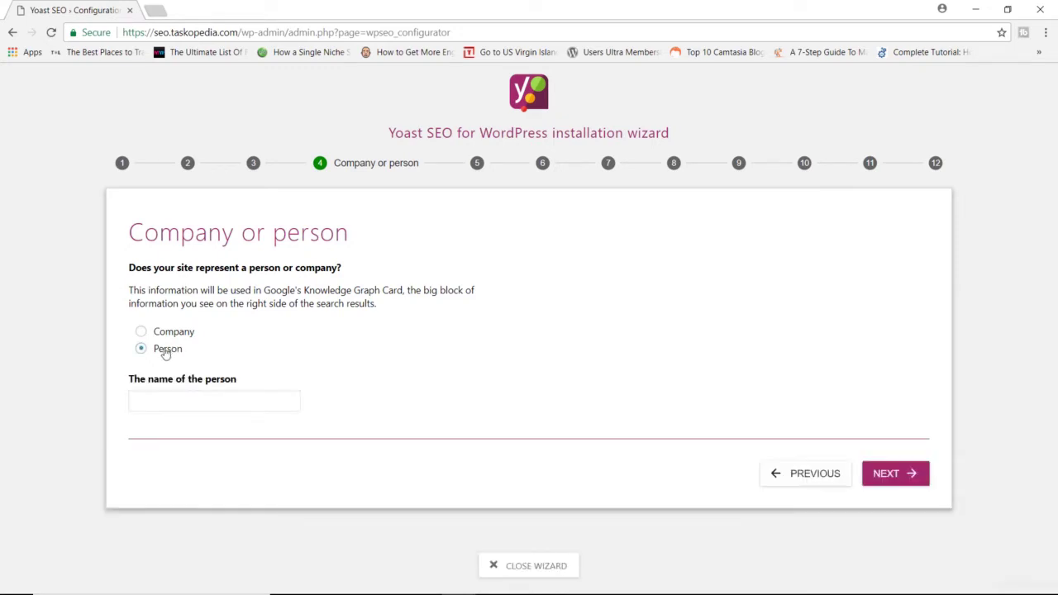
left_click(192, 397)
type("Alex")
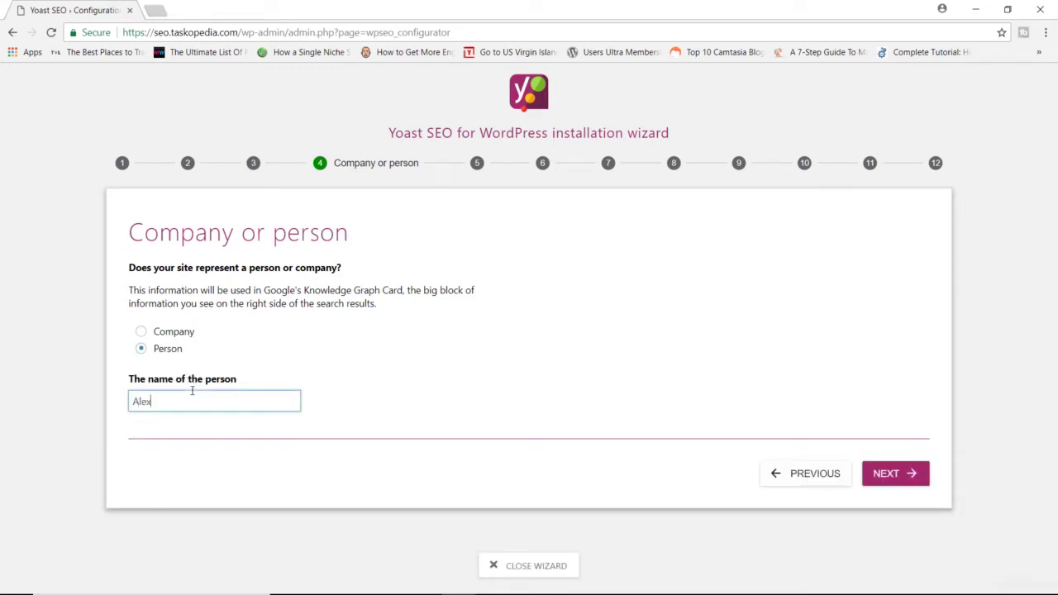
left_click(895, 478)
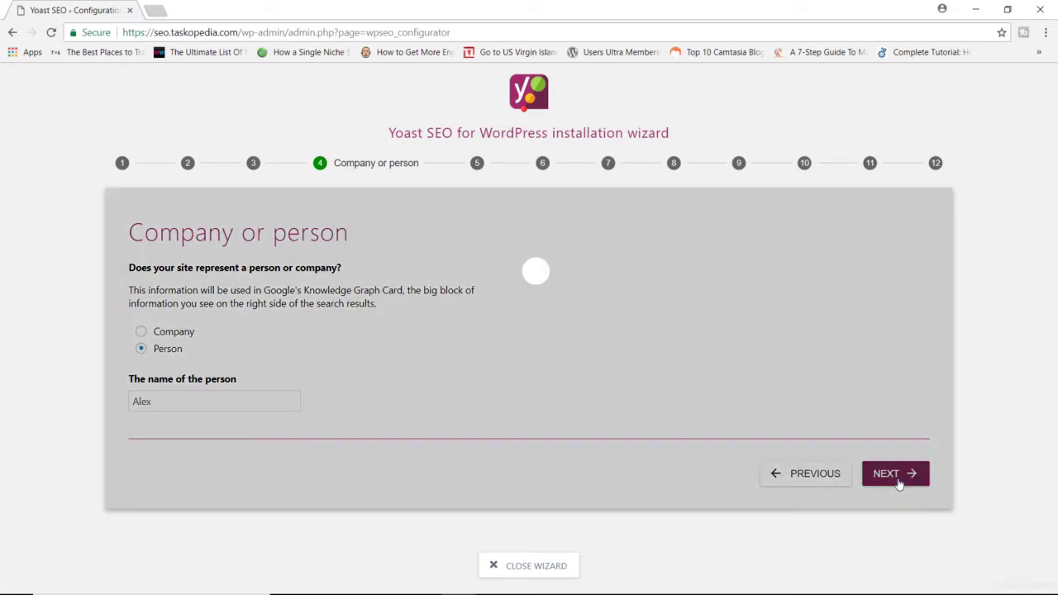
- Review the social profile fields, leave them all blank, and continue to the search engine visibility settings
scroll(524, 284, "down", 3)
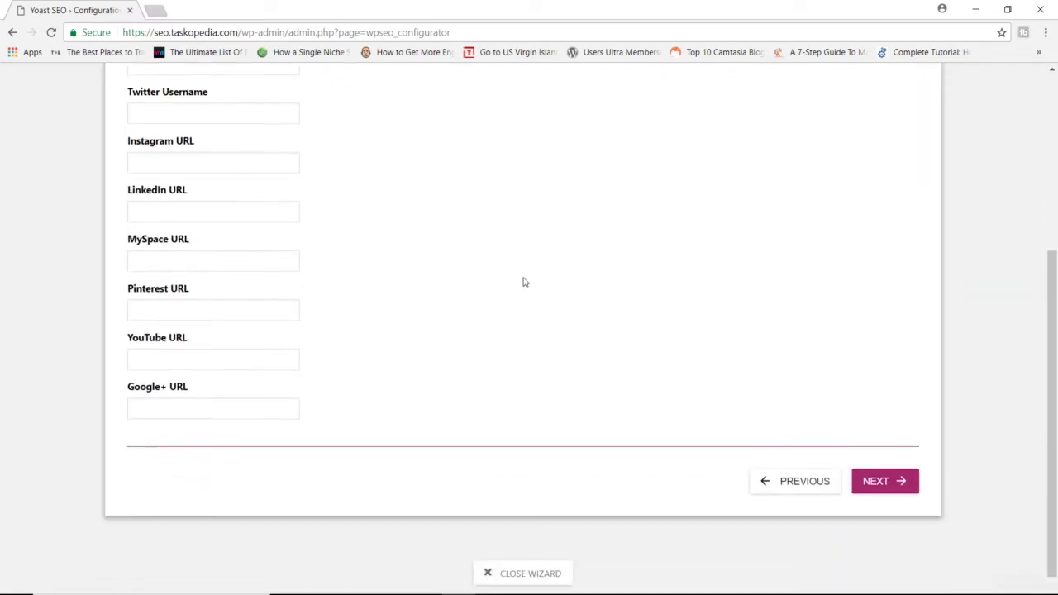
scroll(524, 281, "up", 2)
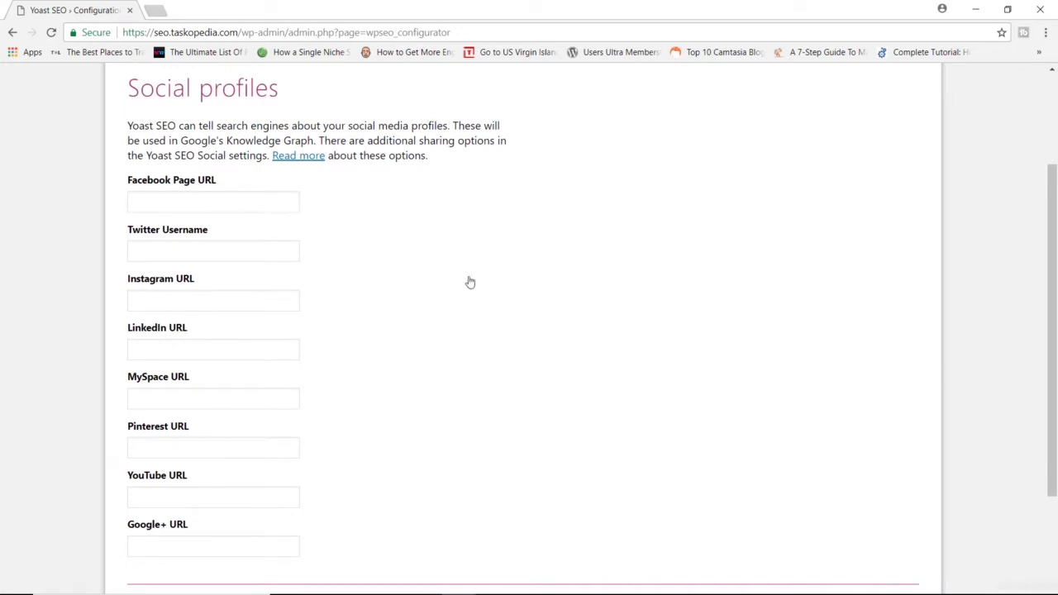
scroll(468, 281, "down", 2)
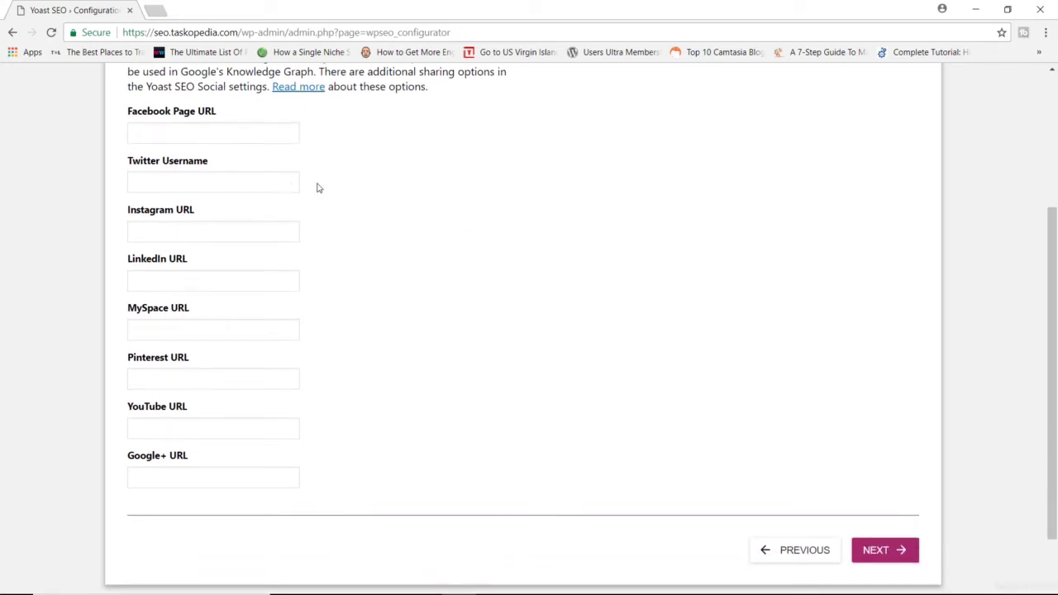
scroll(420, 182, "up", 2)
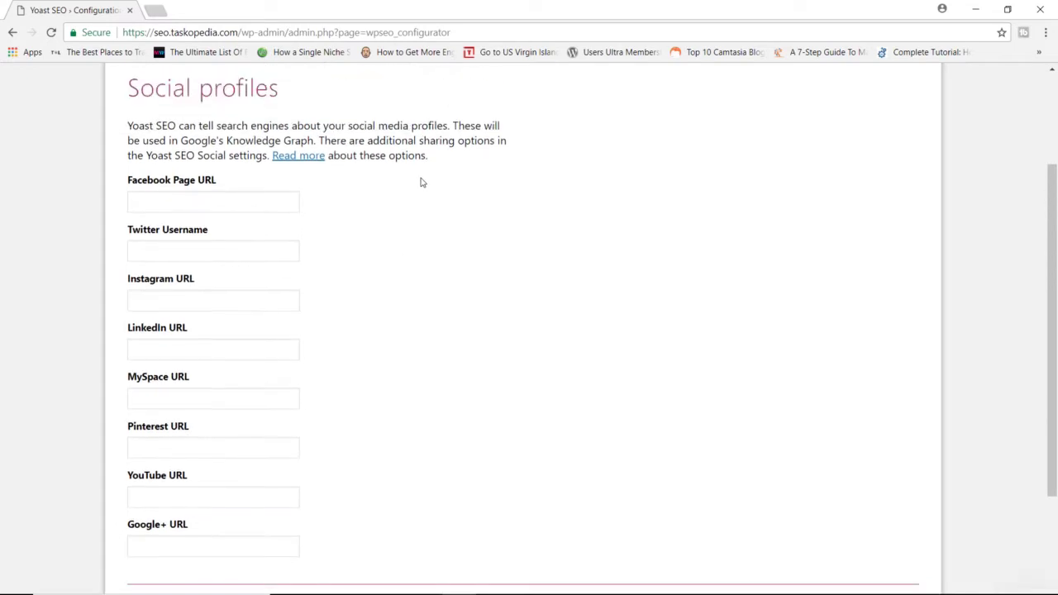
scroll(421, 182, "down", 4)
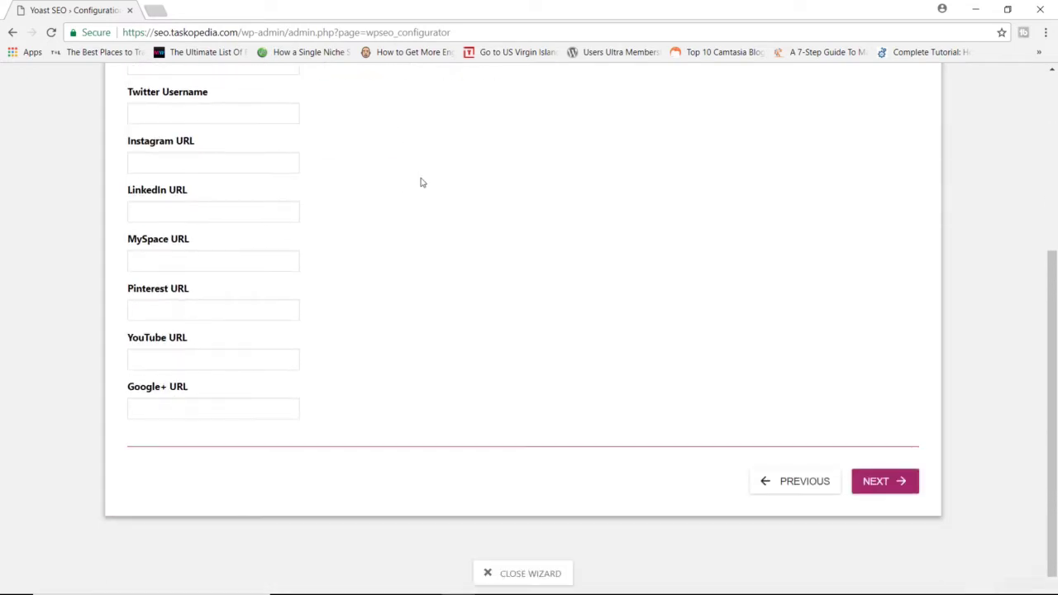
left_click(883, 486)
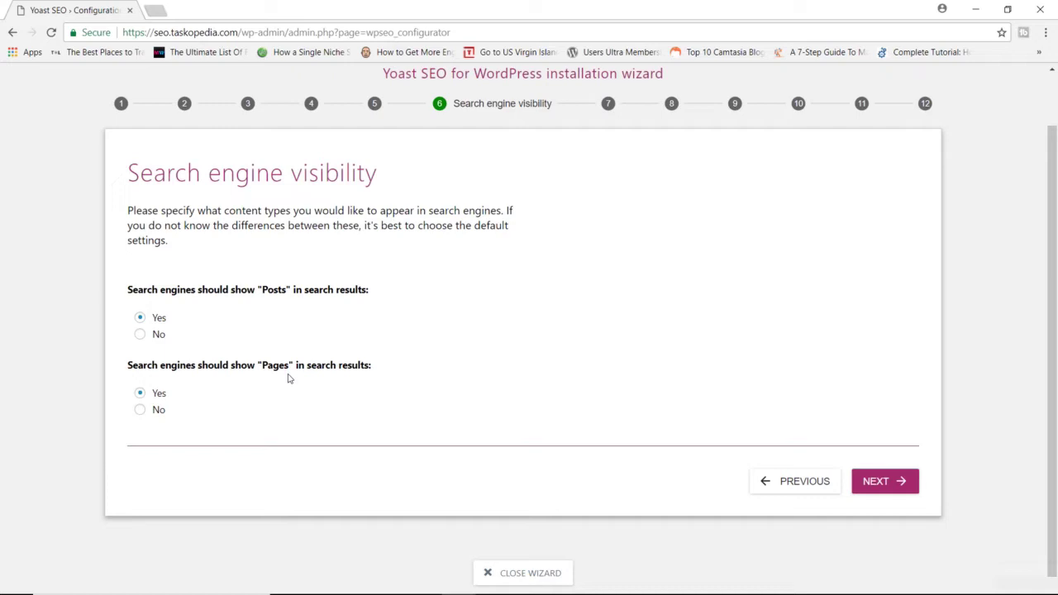
- Exclude Pages from search results while still showing Posts, and keep the multiple authors answer at No
left_click(140, 411)
left_click(881, 482)
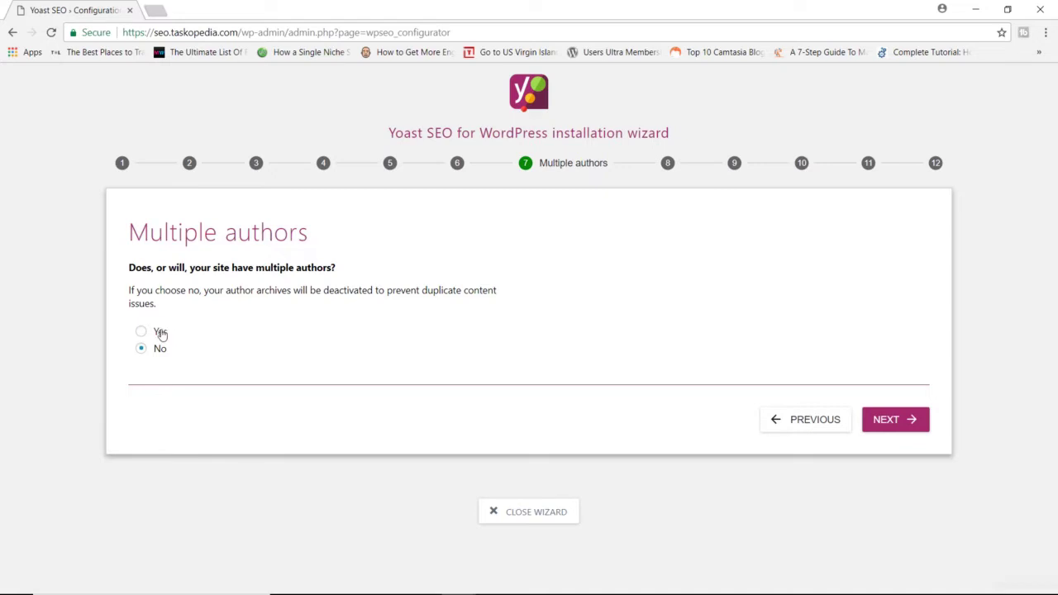
left_click(895, 424)
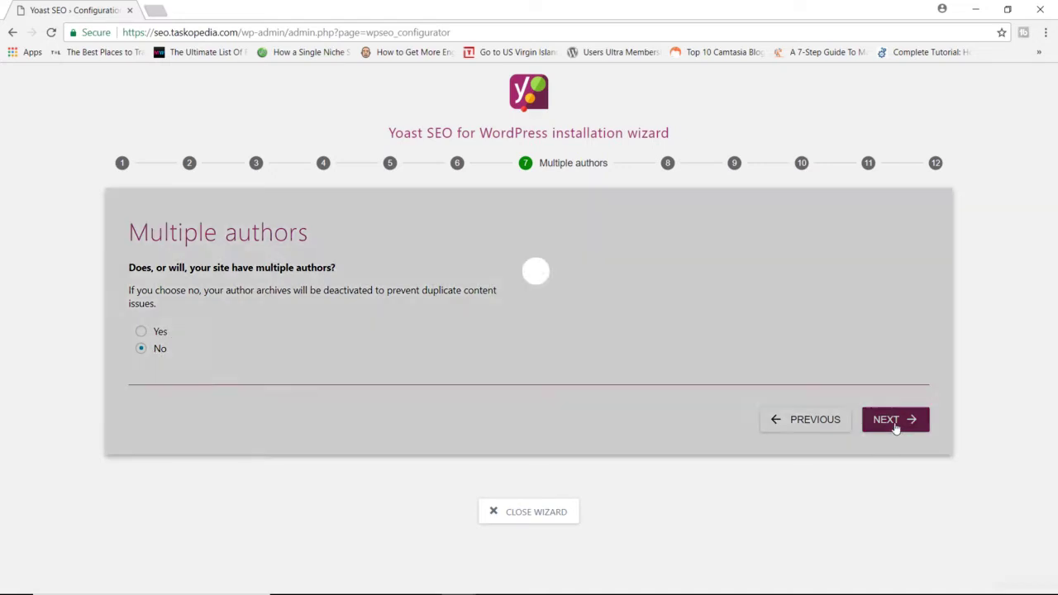
- Examine Yoast's help article on connecting Google Search Console to the site in a separate tab, and return to the wizard
scroll(426, 336, "down", 2)
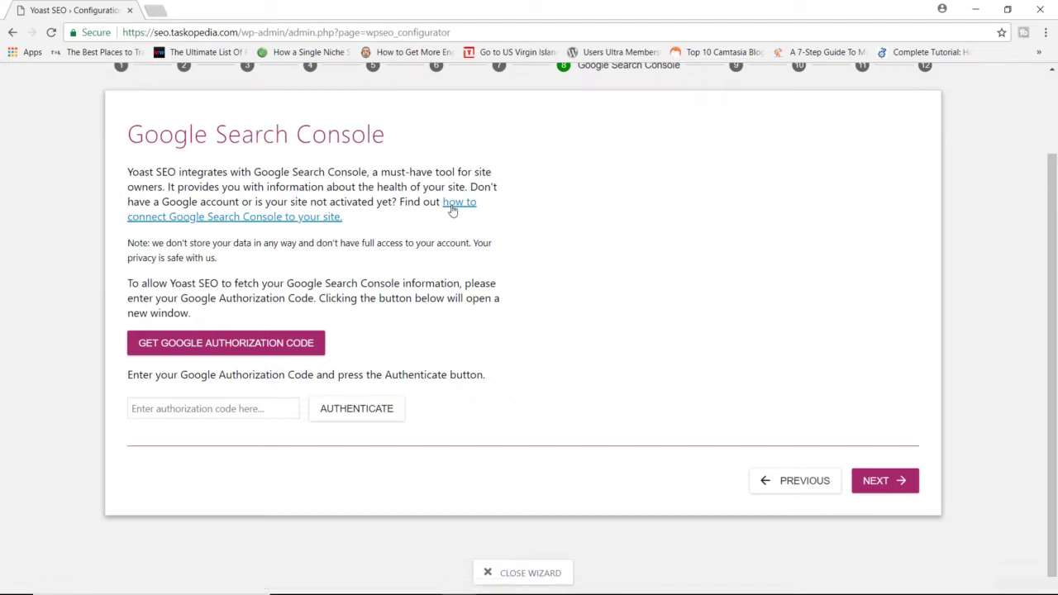
right_click(452, 210)
left_click(480, 216)
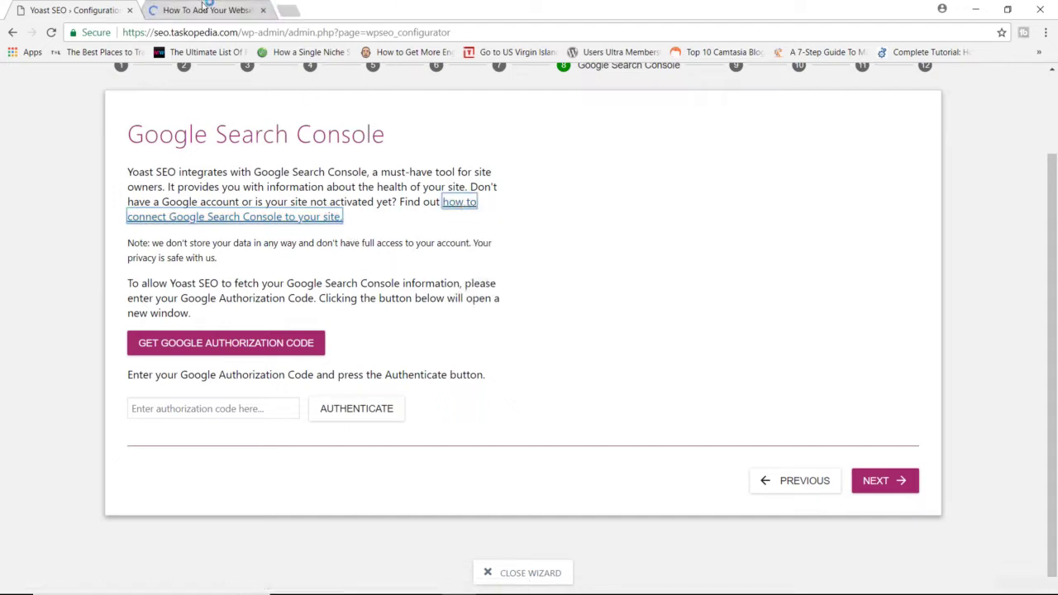
left_click(205, 8)
scroll(585, 340, "down", 2)
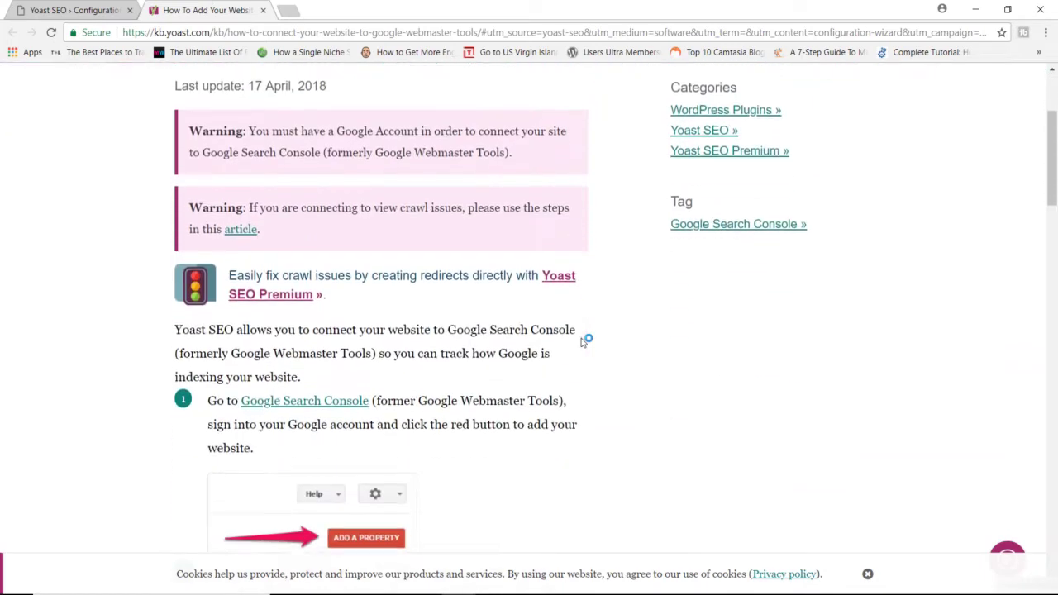
scroll(583, 342, "down", 1)
scroll(583, 342, "down", 2)
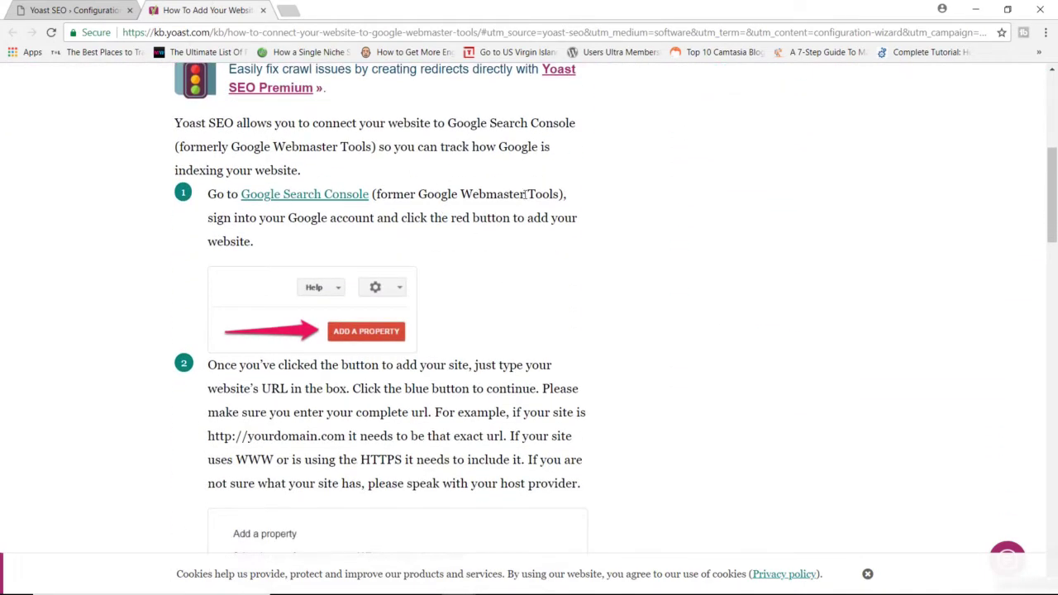
scroll(548, 201, "down", 4)
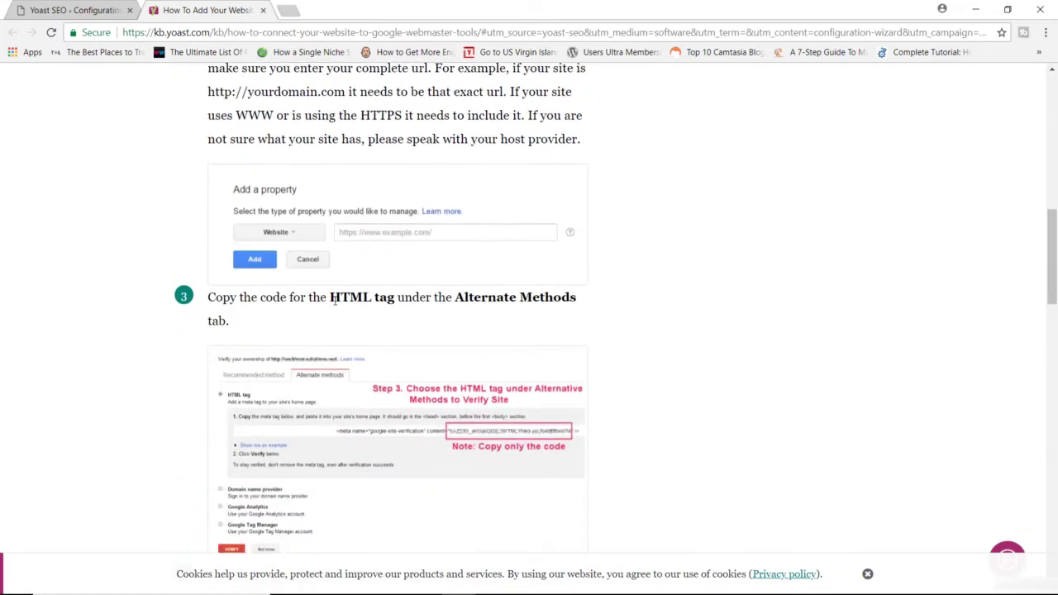
scroll(465, 358, "down", 4)
scroll(465, 359, "up", 9)
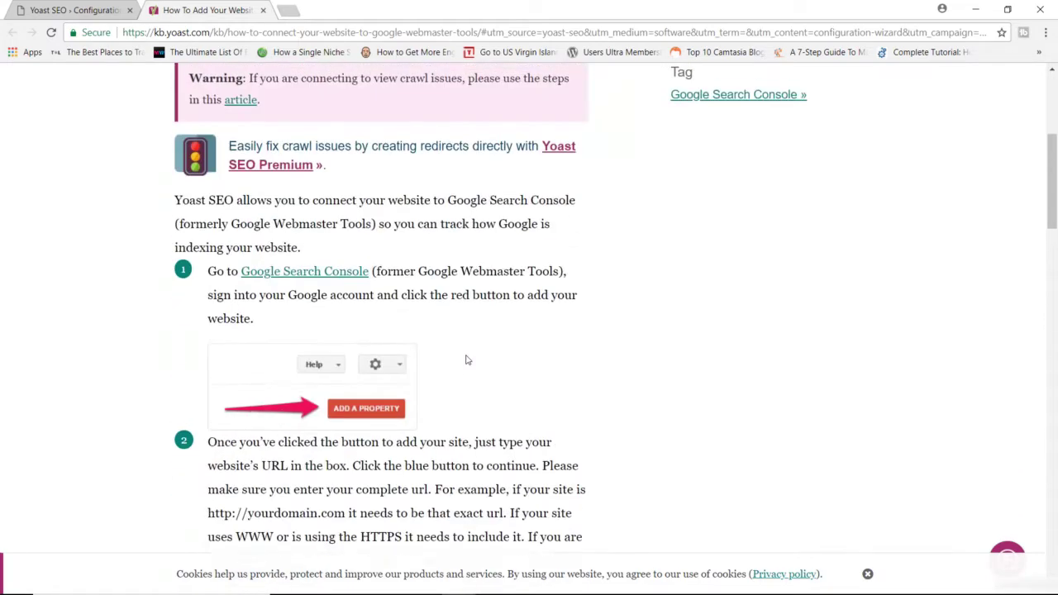
scroll(467, 359, "up", 3)
left_click(86, 10)
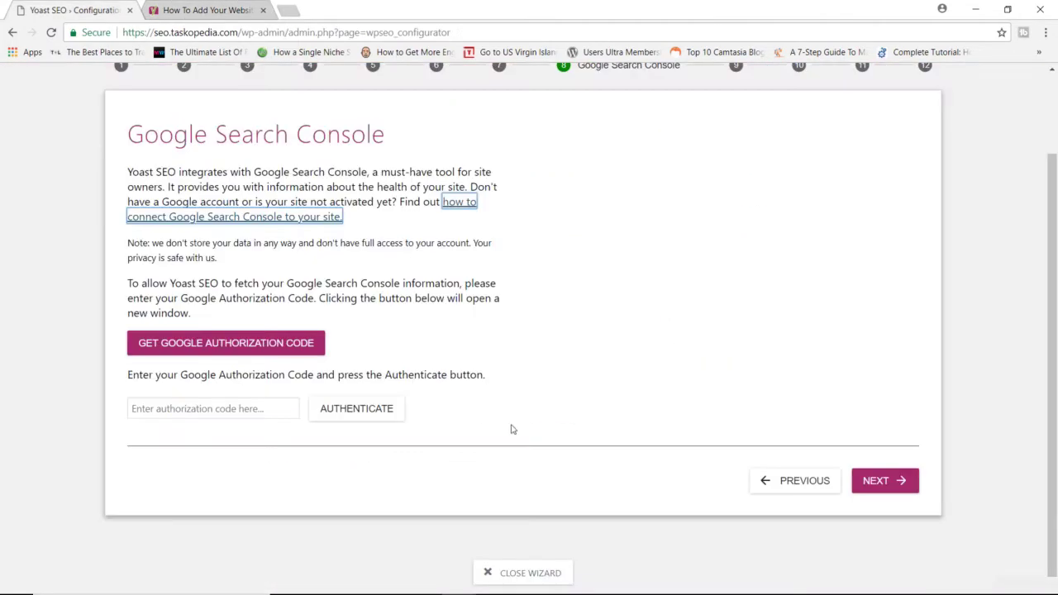
- Request a Google authorization code by choosing the listed Google account and allowing Yoast SEO to access its Search Console data
left_click(242, 343)
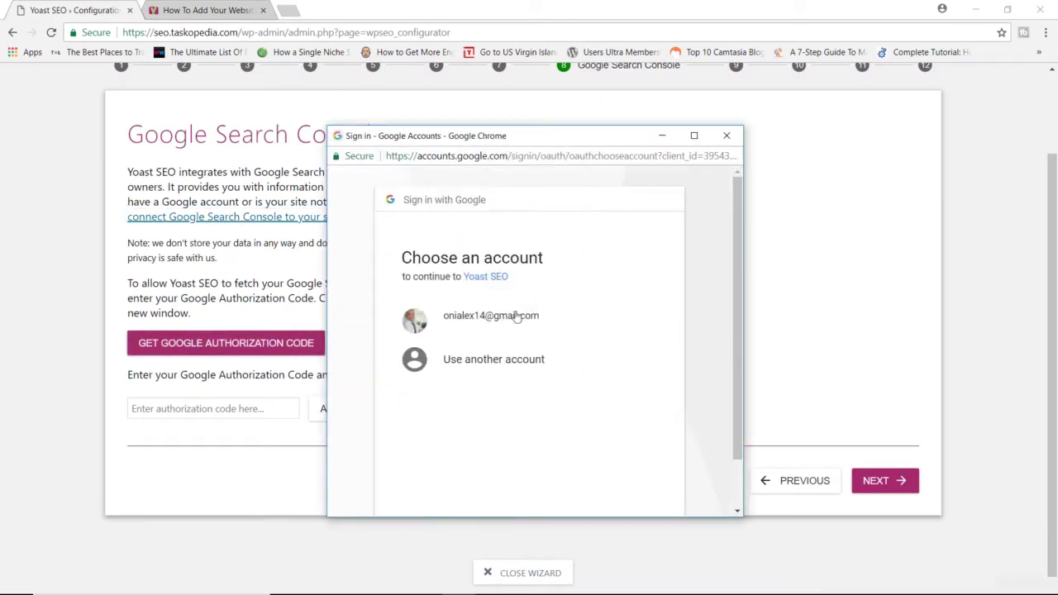
left_click(501, 321)
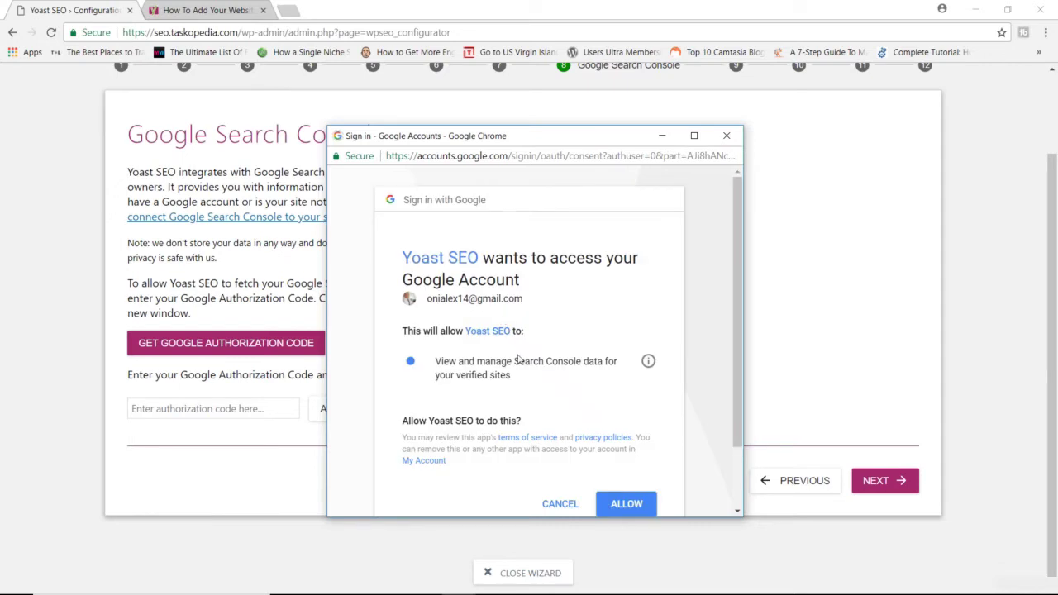
scroll(626, 430, "down", 1)
left_click(626, 429)
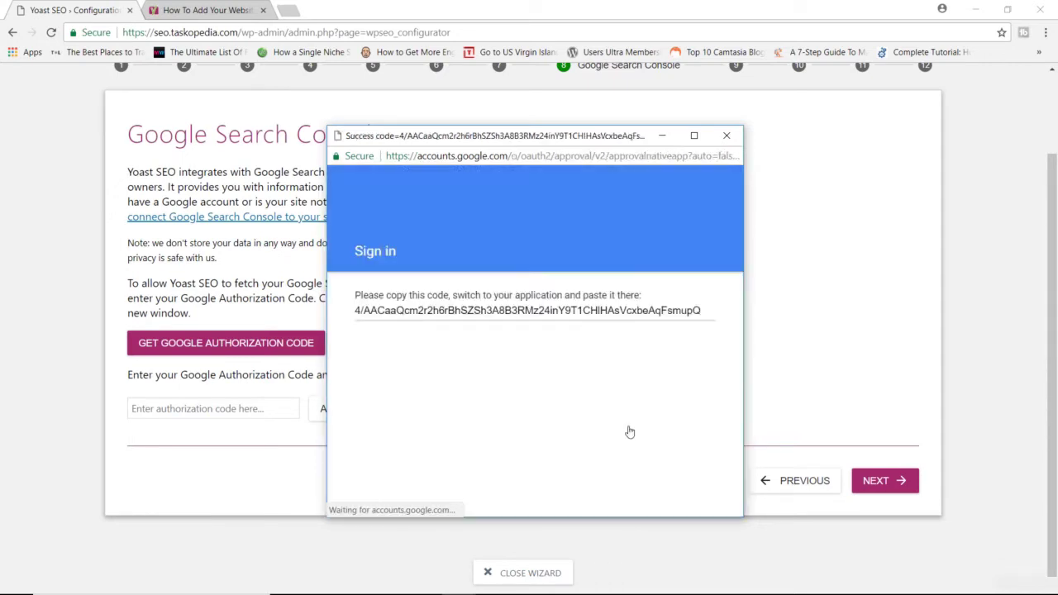
- Copy the Google authorization code from the sign-in window, enter it in the wizard's authorization code field, and authenticate
left_click(663, 311)
right_click(663, 311)
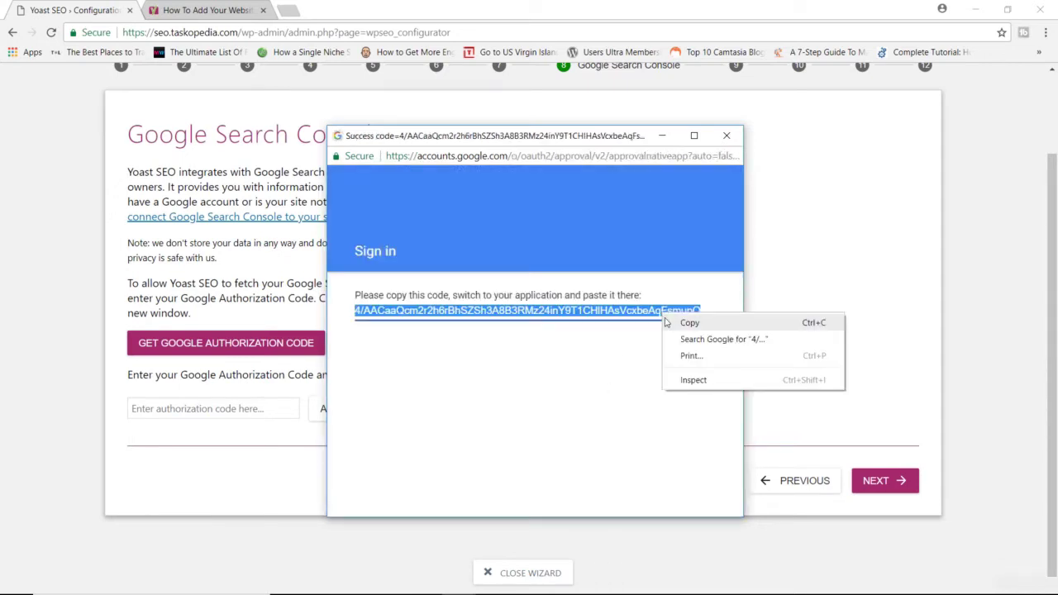
left_click(696, 325)
key("alt+Tab")
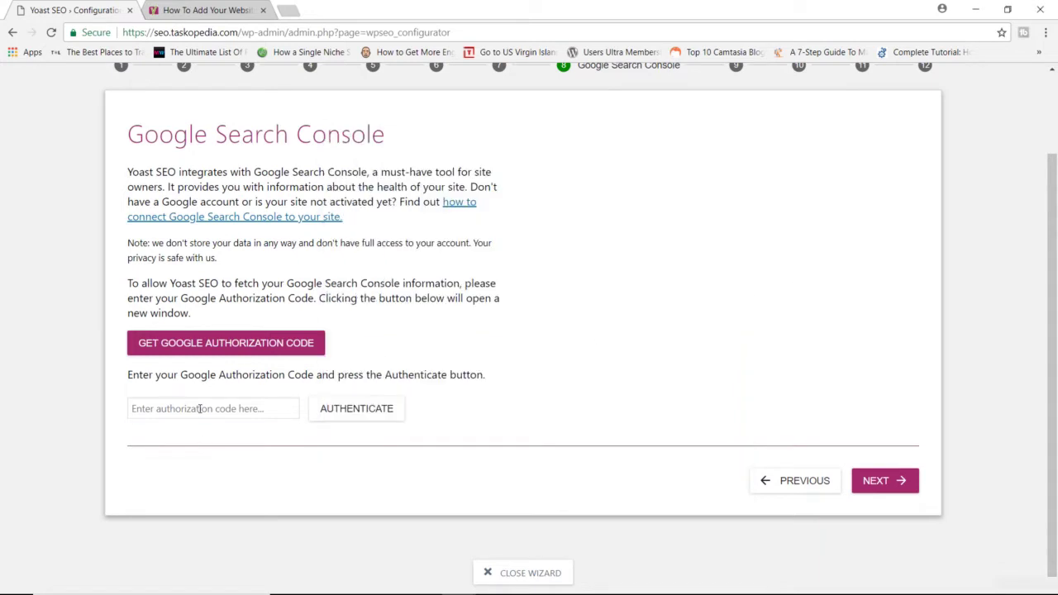
right_click(200, 409)
left_click(261, 305)
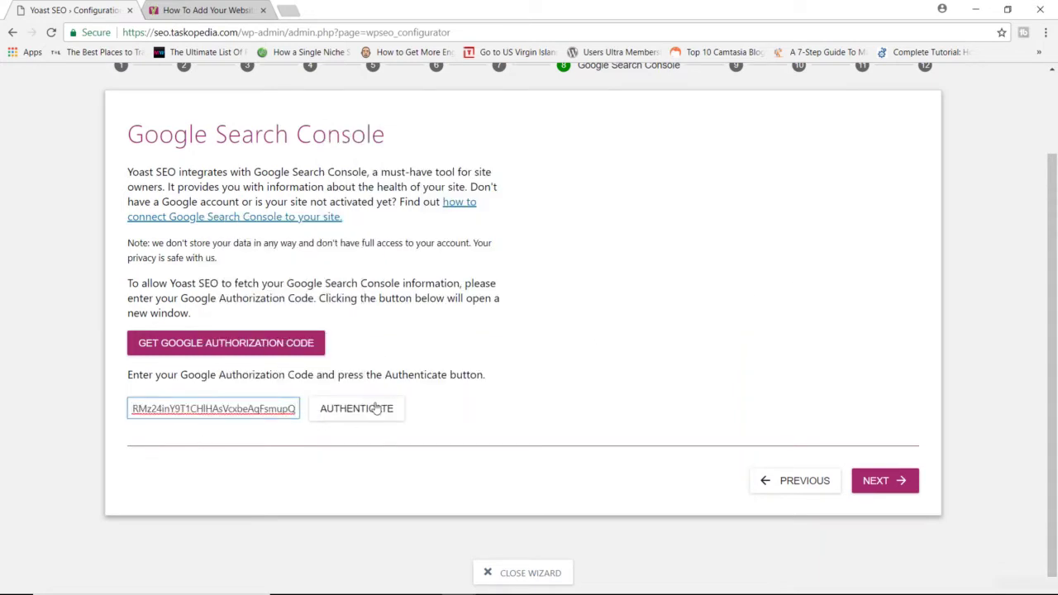
left_click(374, 408)
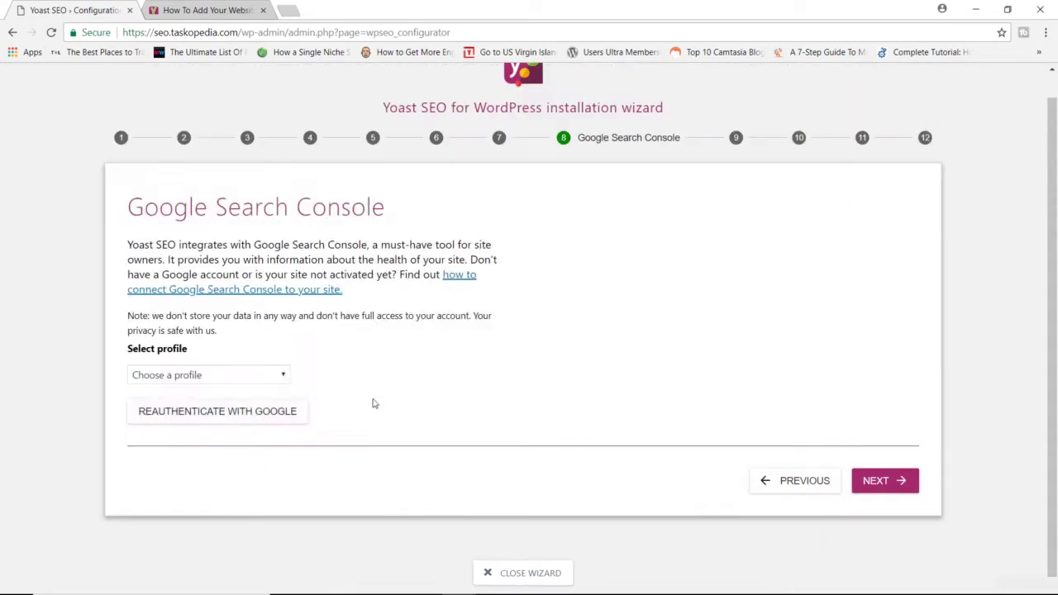
left_click(284, 376)
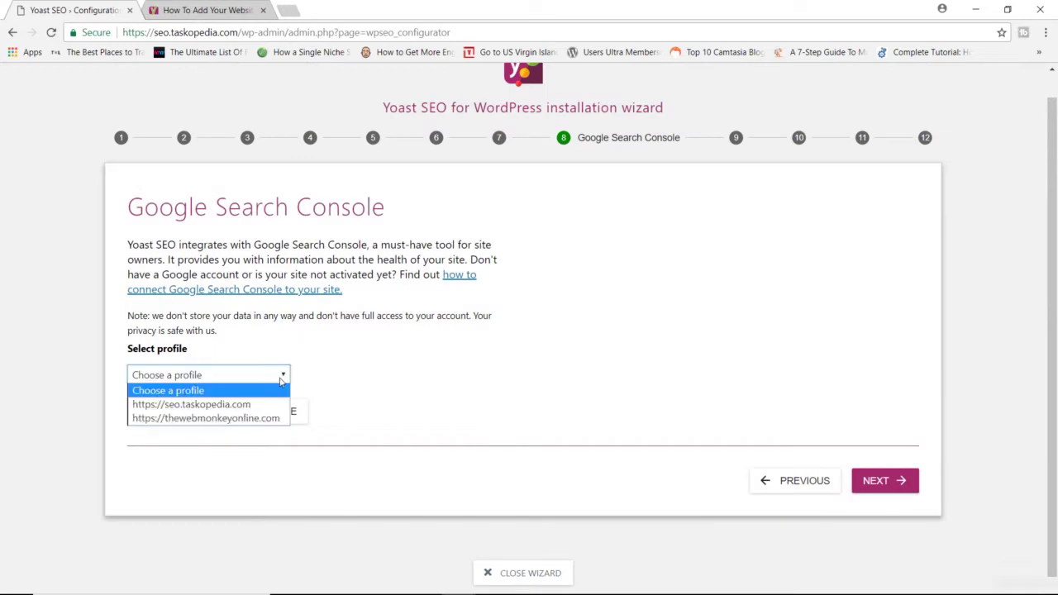
left_click(237, 404)
left_click(892, 491)
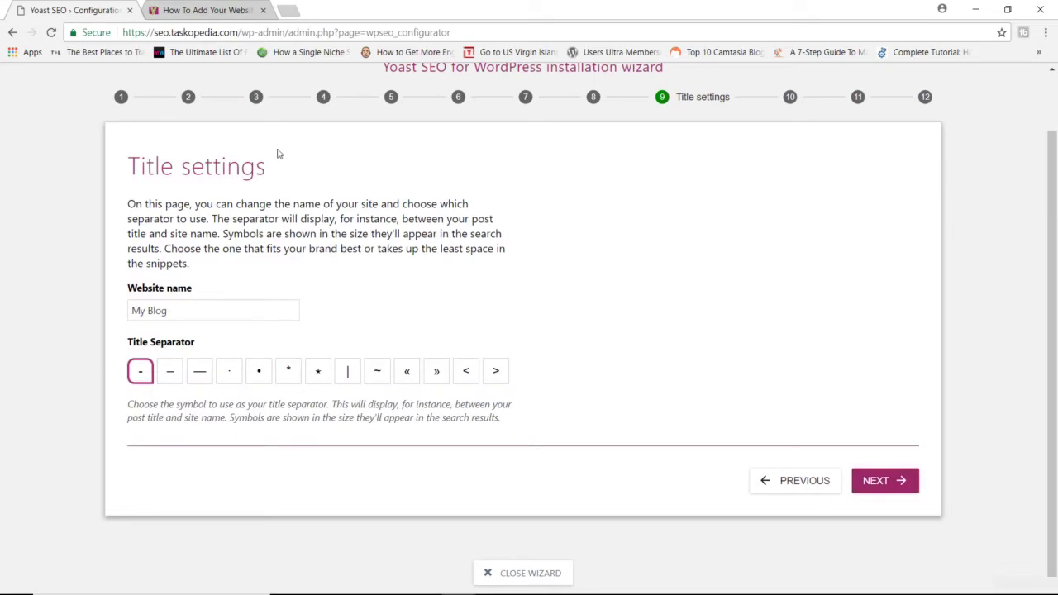
- Set the website name to SEO Tasks, keep the hyphen as title separator, and continue to the newsletter page
triple_click(186, 310)
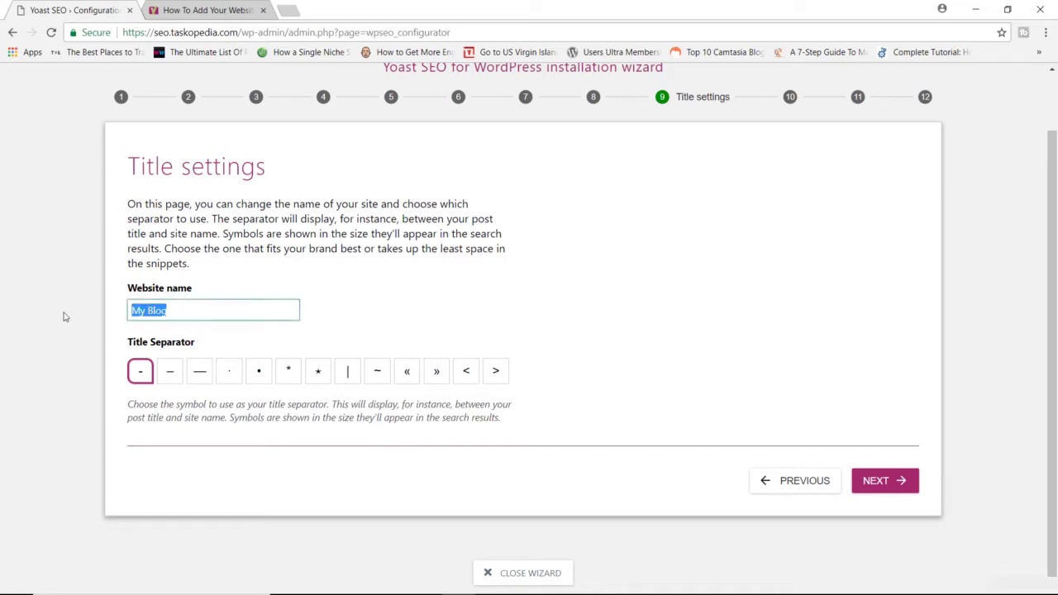
type("SEO Tasks")
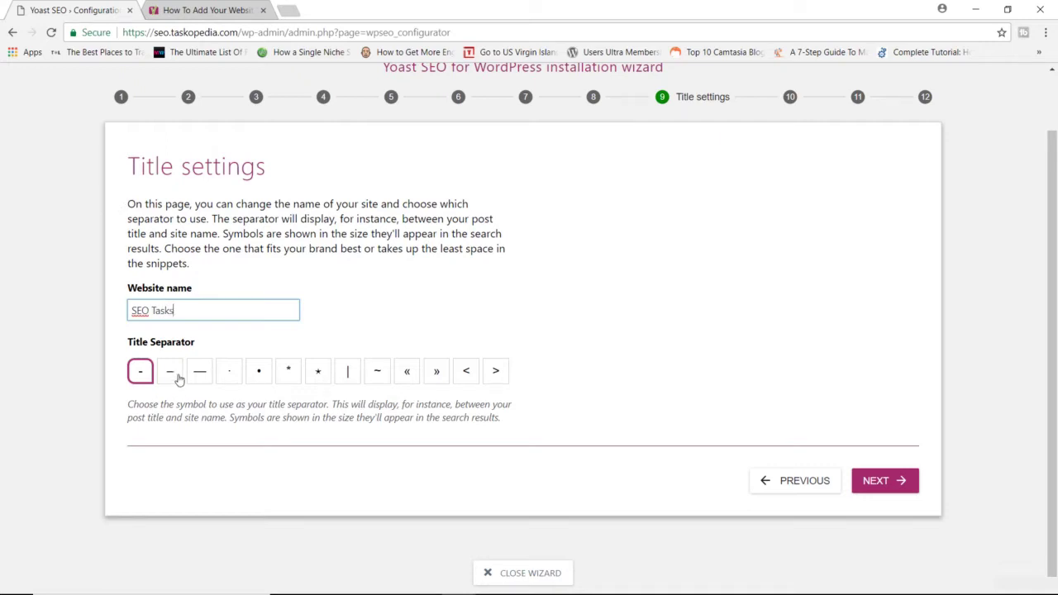
left_click(891, 488)
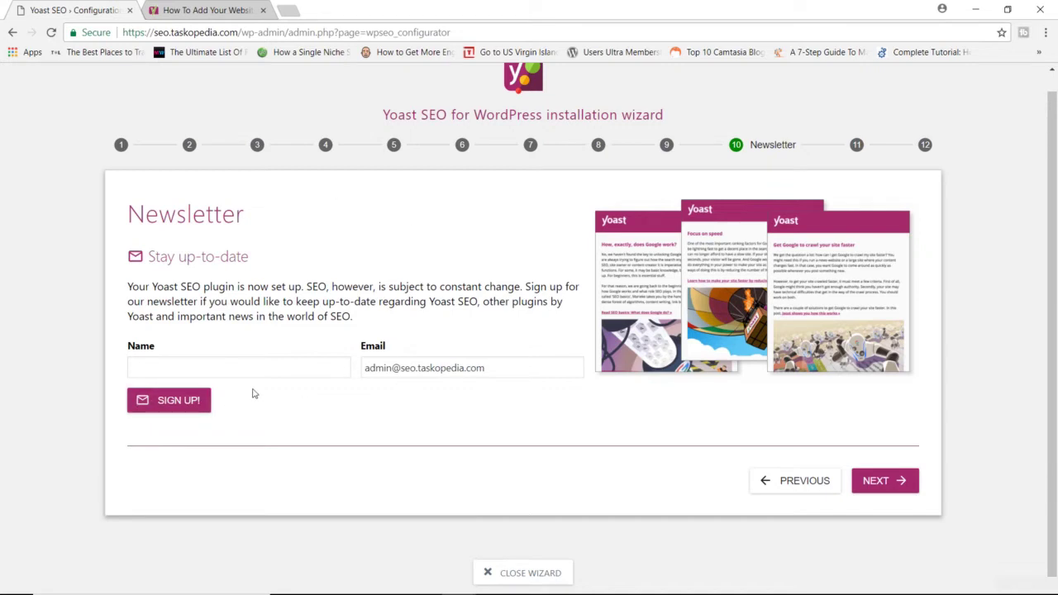
- Skip the newsletter sign-up and, after looking through the Yoast Premium and training offers, continue to the wizard's last step
left_click(905, 487)
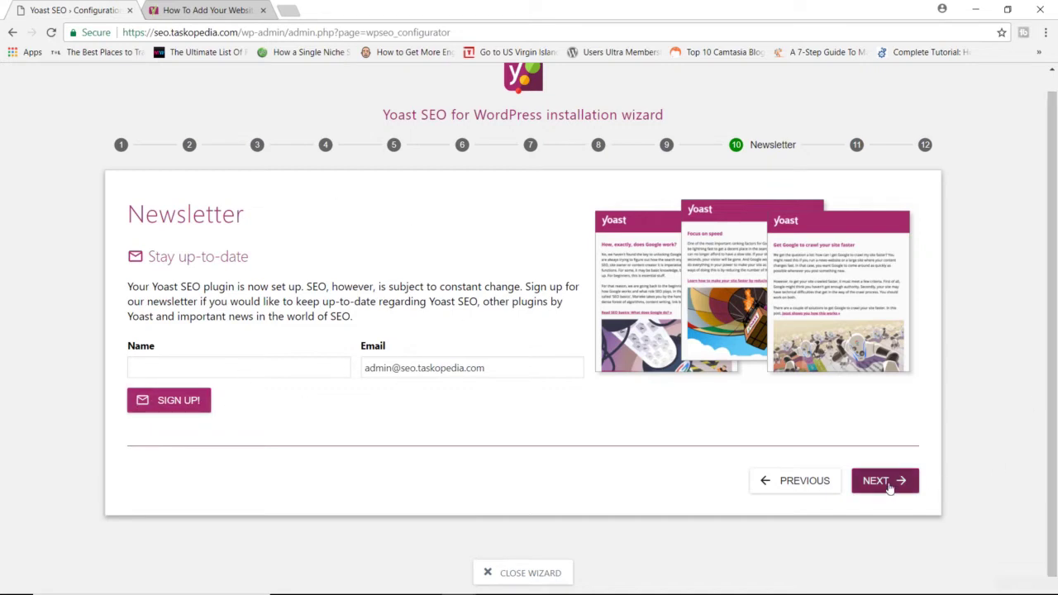
scroll(744, 323, "up", 3)
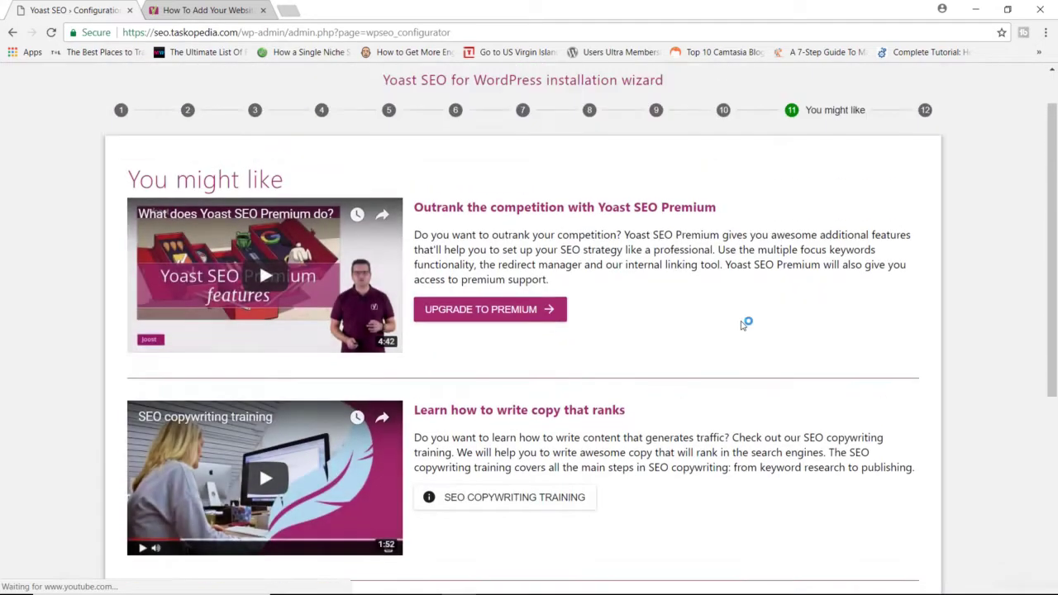
scroll(741, 321, "down", 1)
scroll(743, 323, "down", 2)
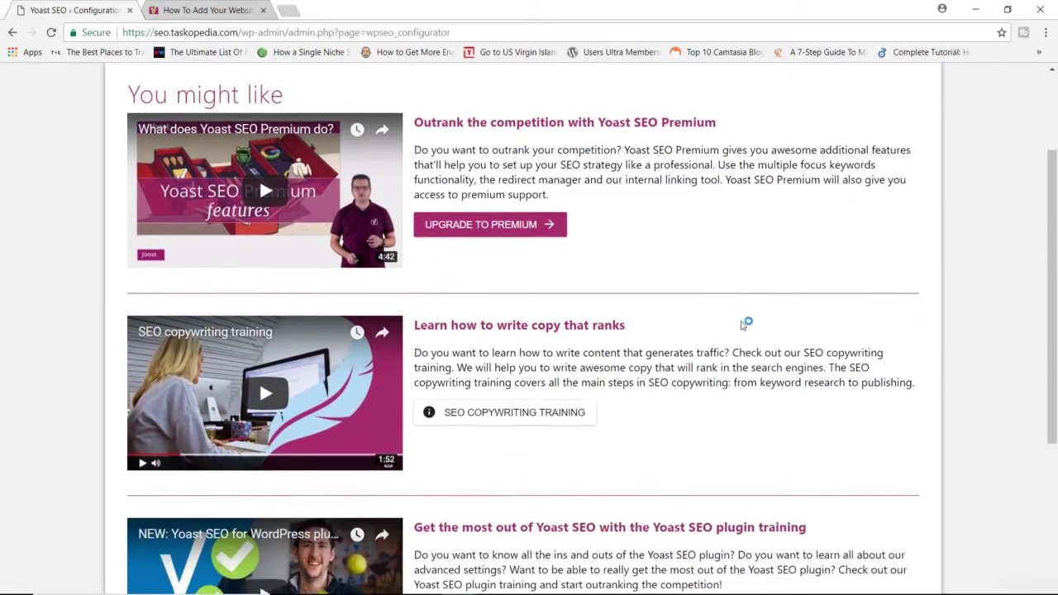
scroll(739, 323, "up", 2)
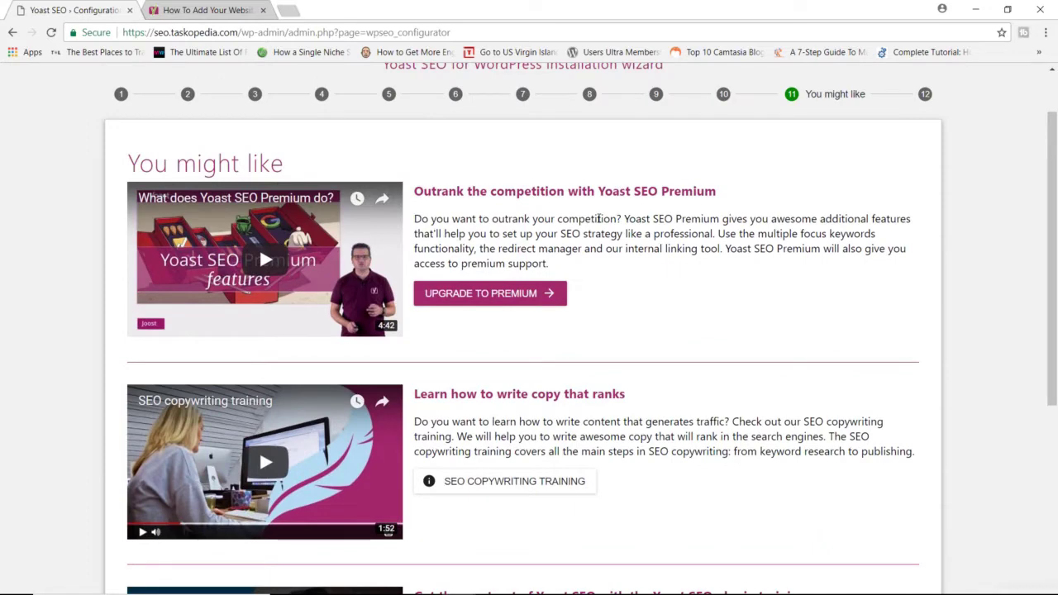
scroll(602, 216, "down", 3)
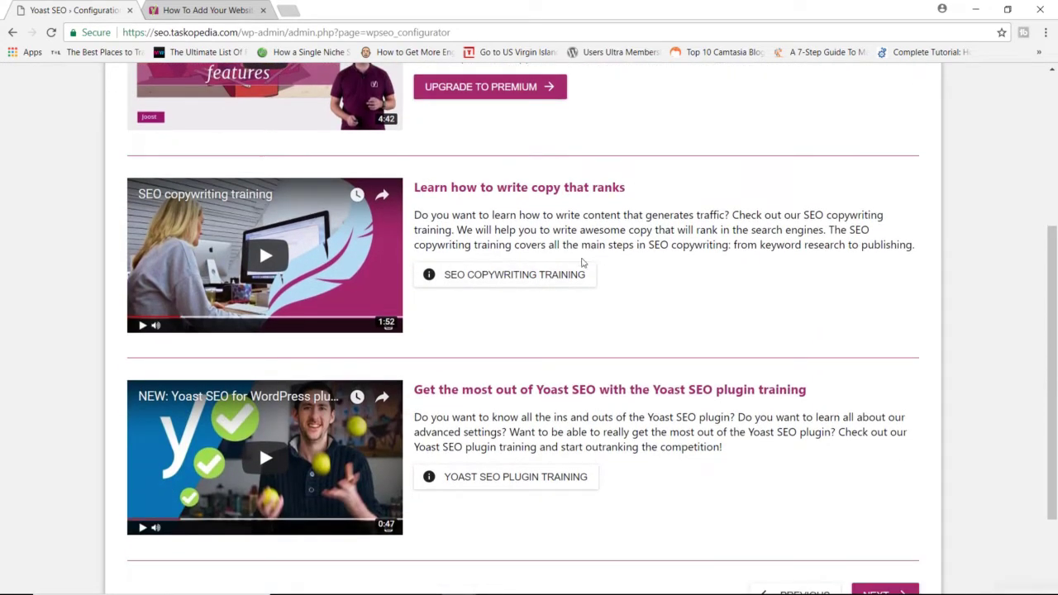
scroll(625, 271, "down", 1)
scroll(625, 271, "down", 1)
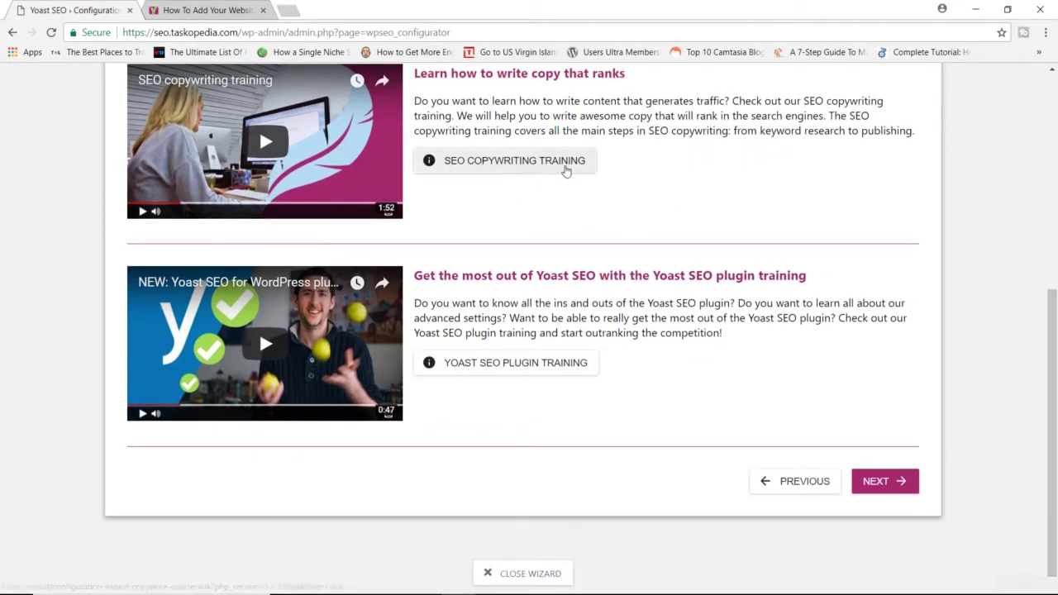
left_click(883, 484)
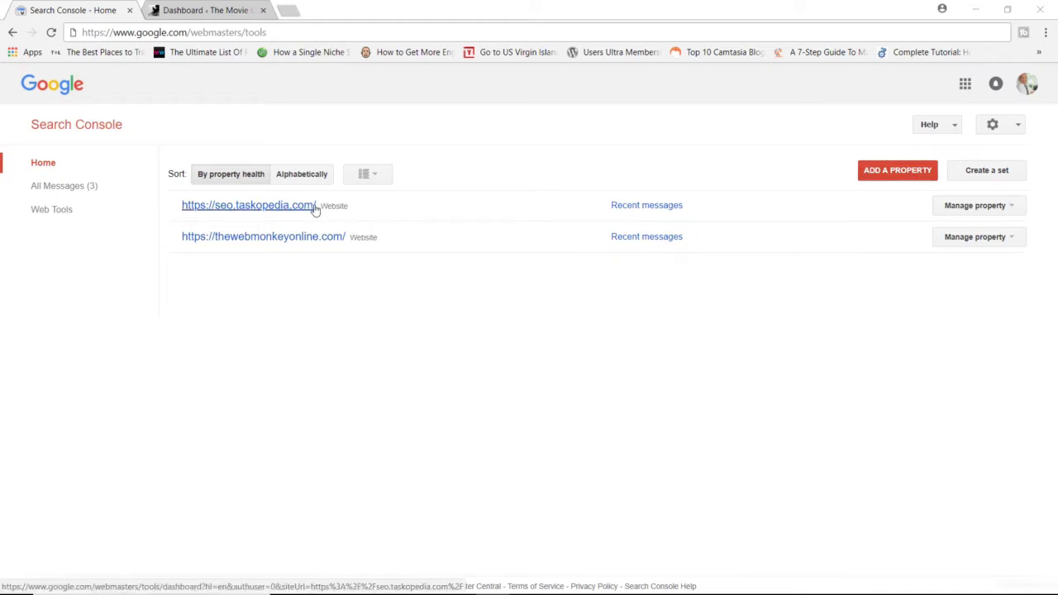
left_click(207, 10)
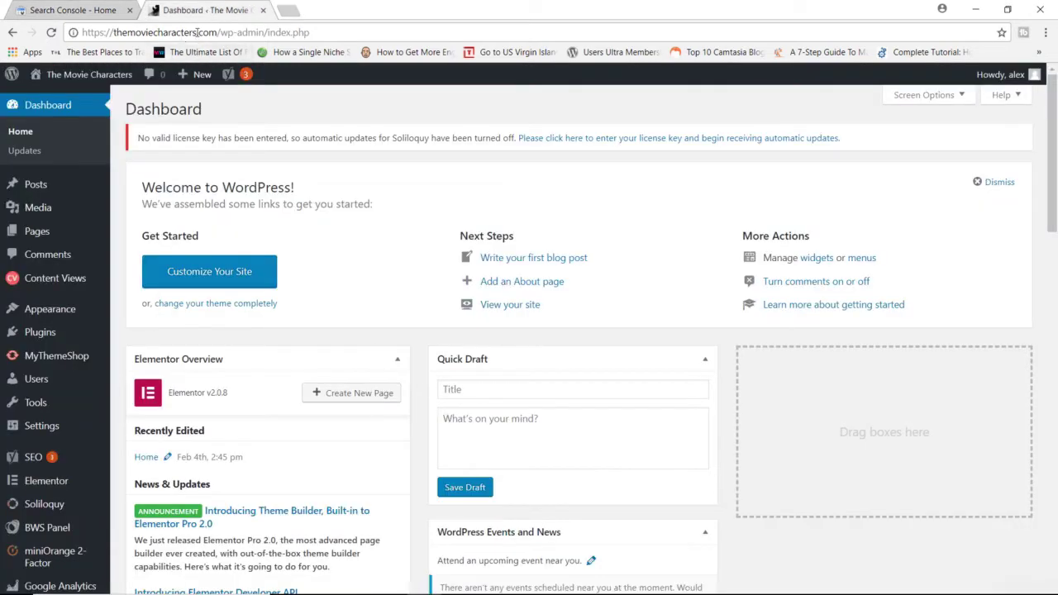
left_click(72, 12)
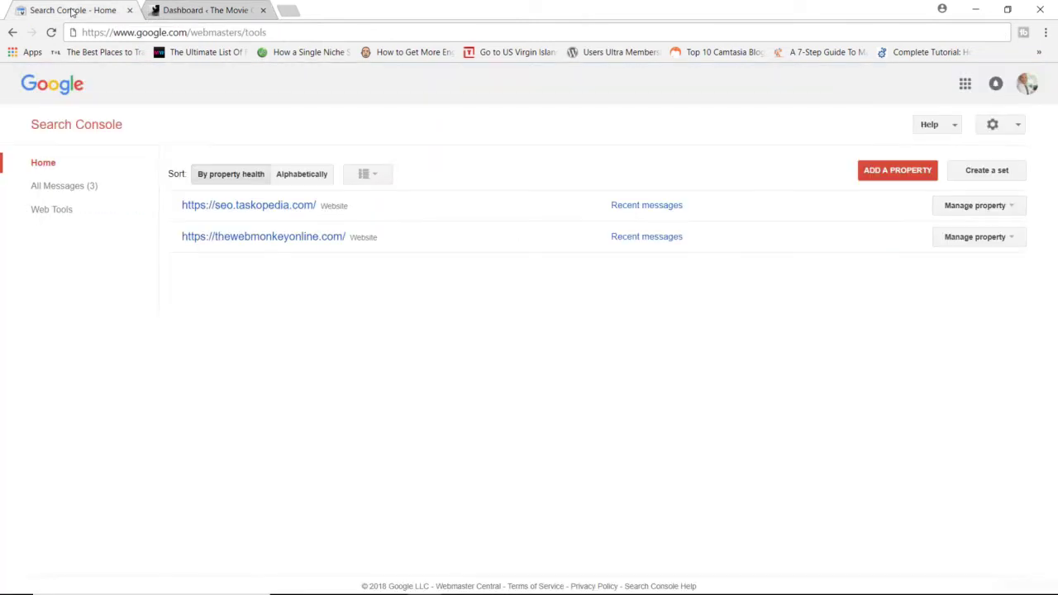
left_click(906, 174)
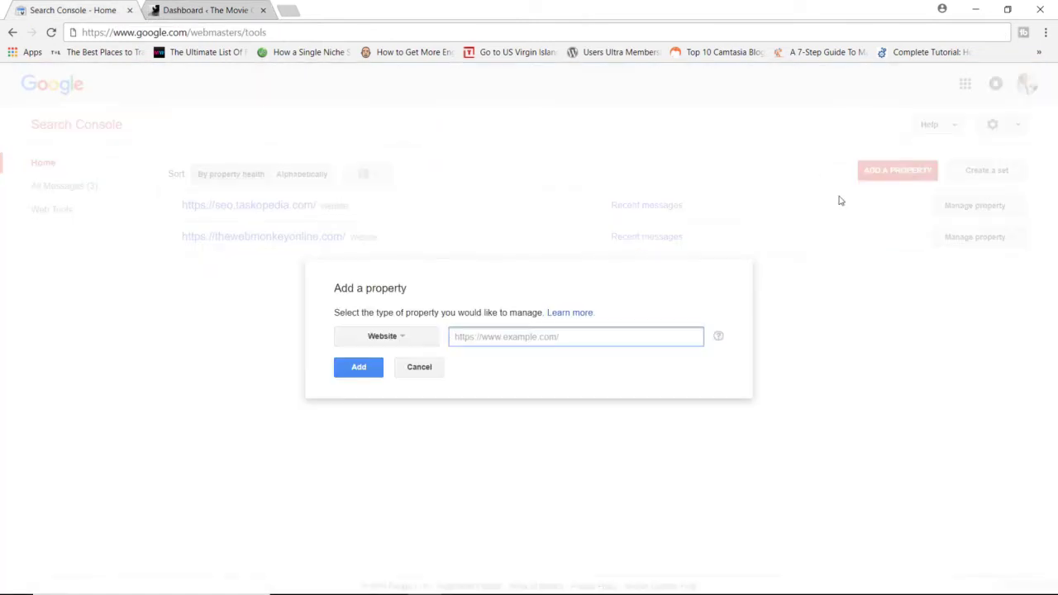
left_click(224, 9)
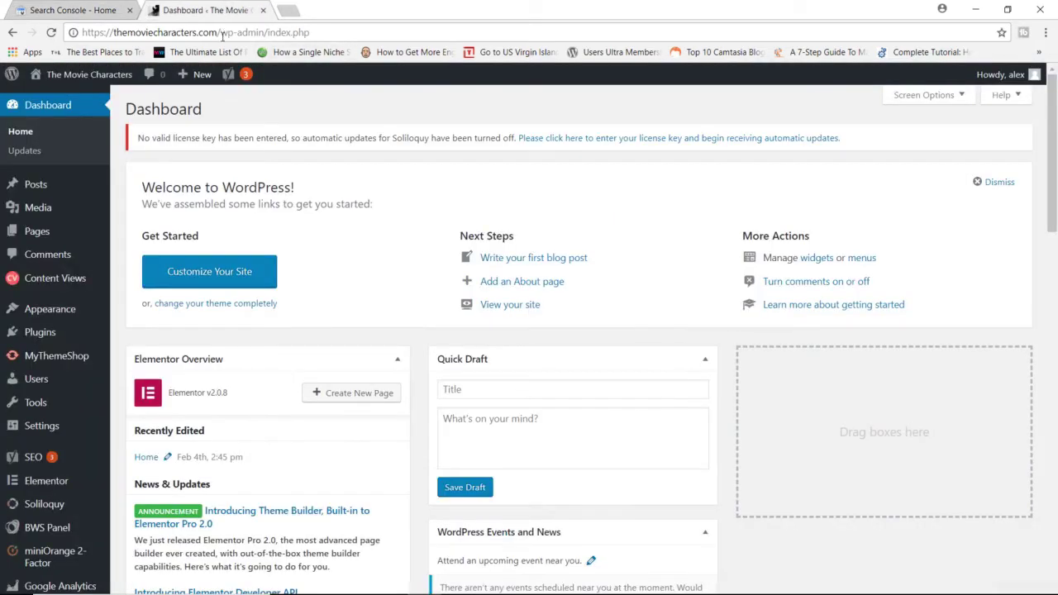
left_click_drag(218, 33, 74, 33)
key("ctrl+c")
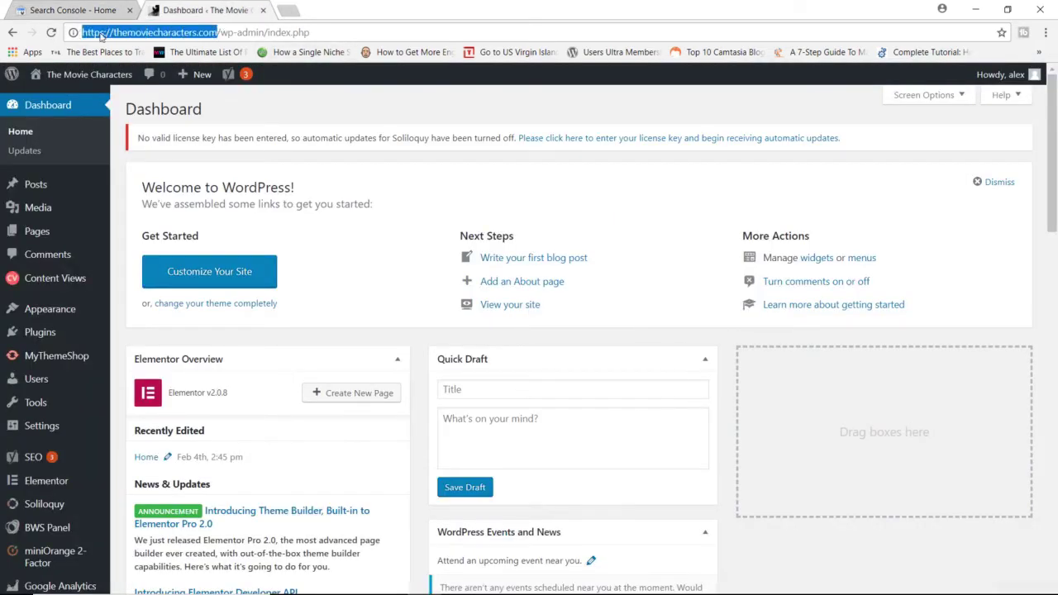
right_click(101, 36)
left_click(97, 12)
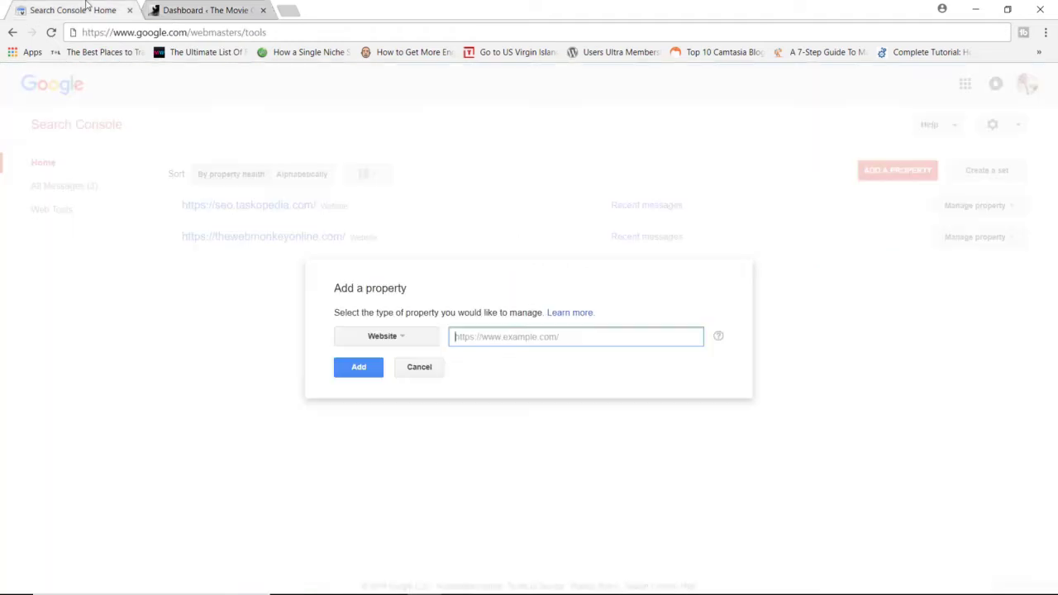
right_click(467, 334)
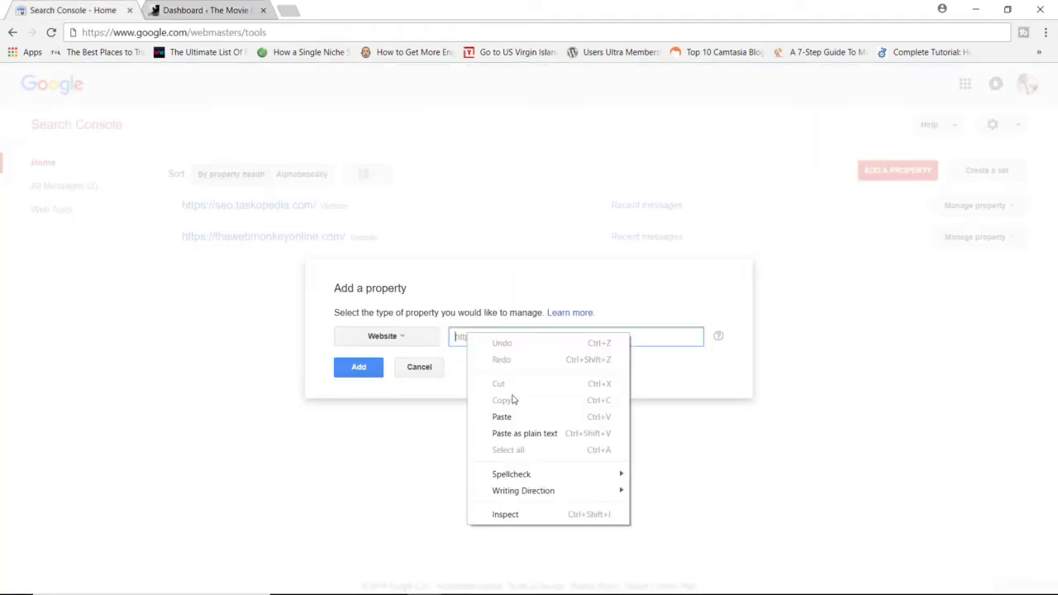
left_click(508, 418)
left_click(376, 369)
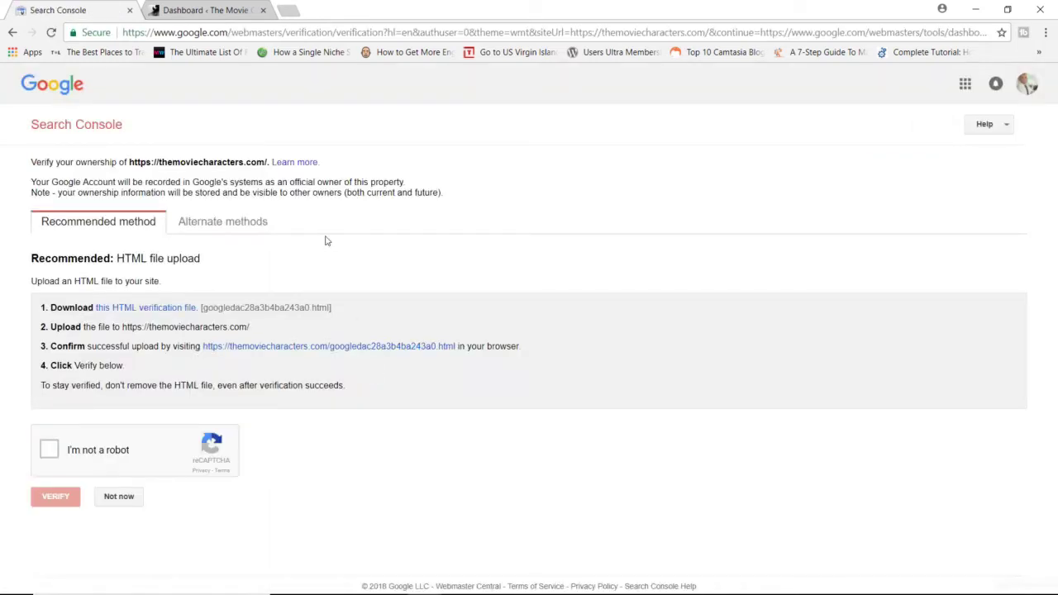
- Choose the HTML tag alternate method for verifying site ownership and copy the google-site-verification meta tag
left_click(229, 230)
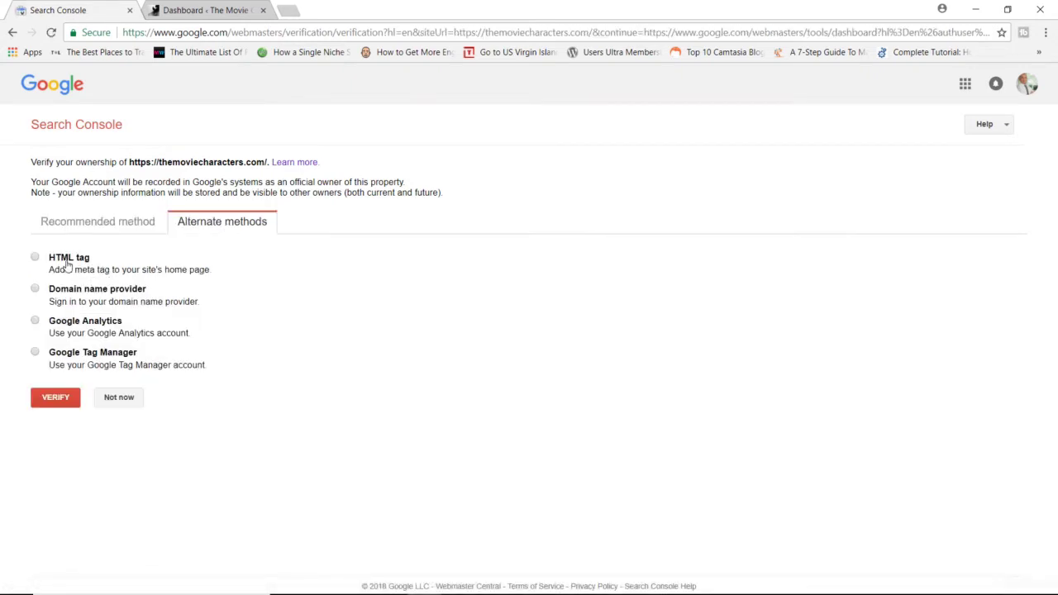
left_click(36, 258)
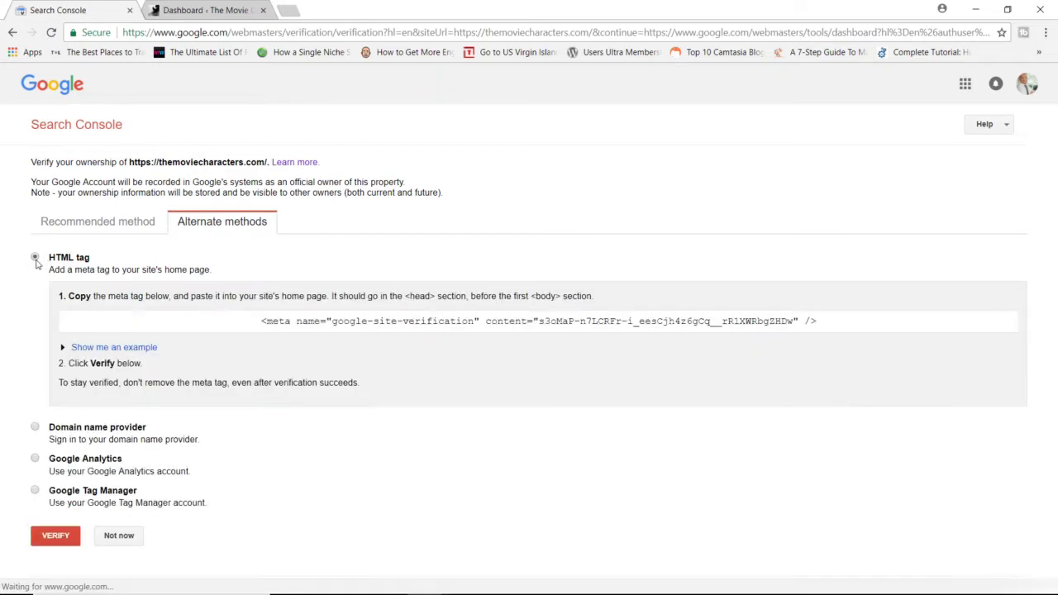
left_click(829, 324)
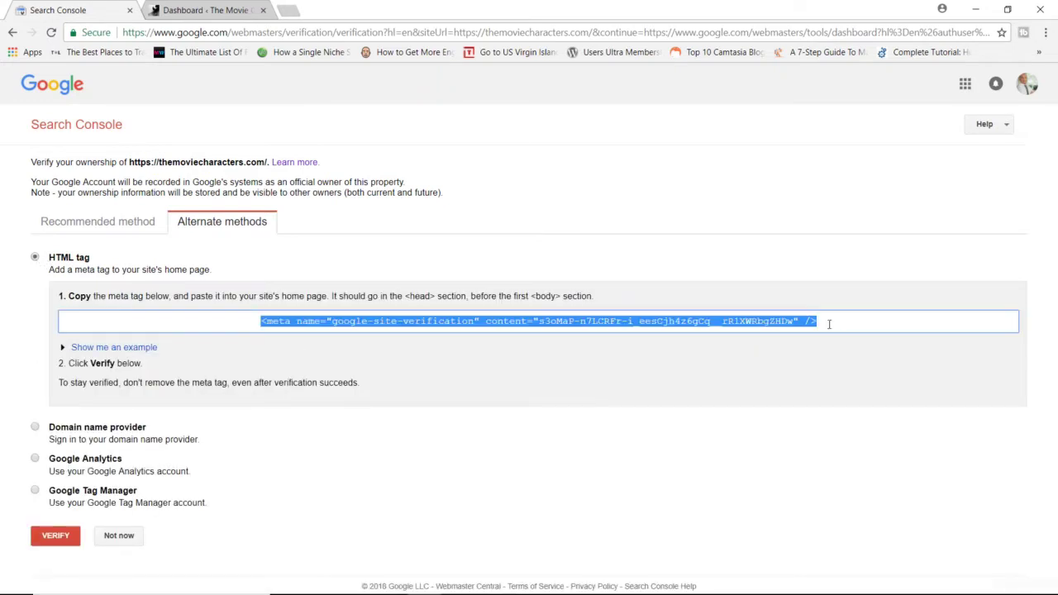
right_click(601, 322)
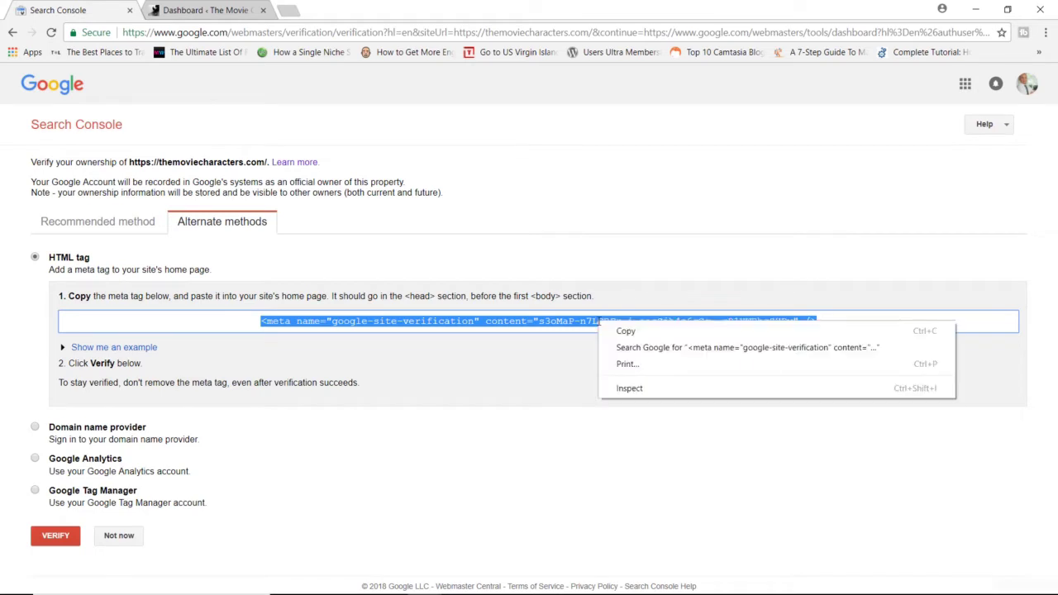
left_click(626, 332)
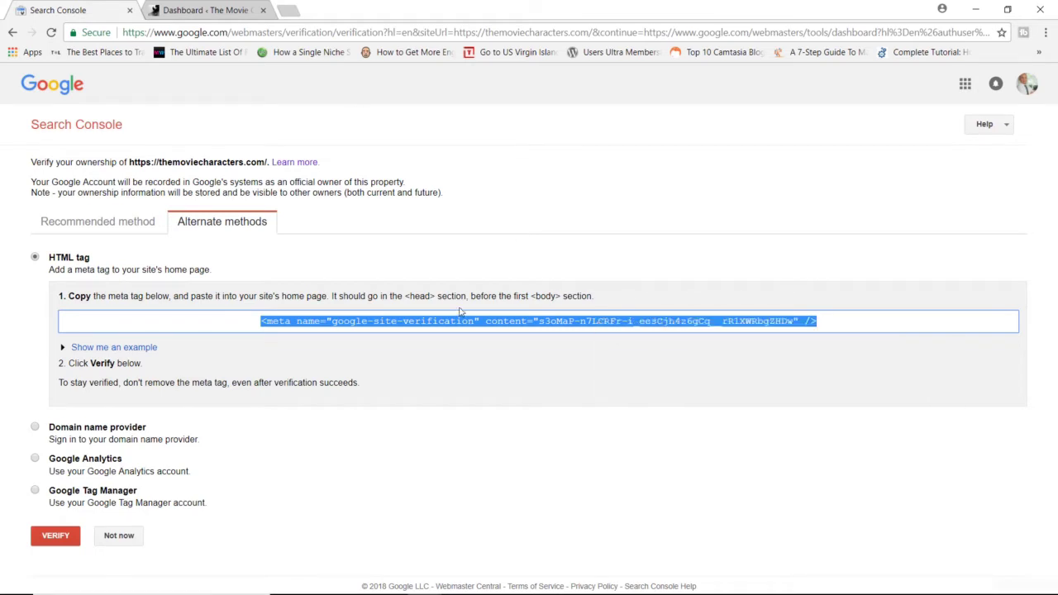
- In The Movie Characters' WordPress admin, open Yoast SEO's general Webmaster Tools settings and paste the copied meta tag as the Google verification code
left_click(211, 9)
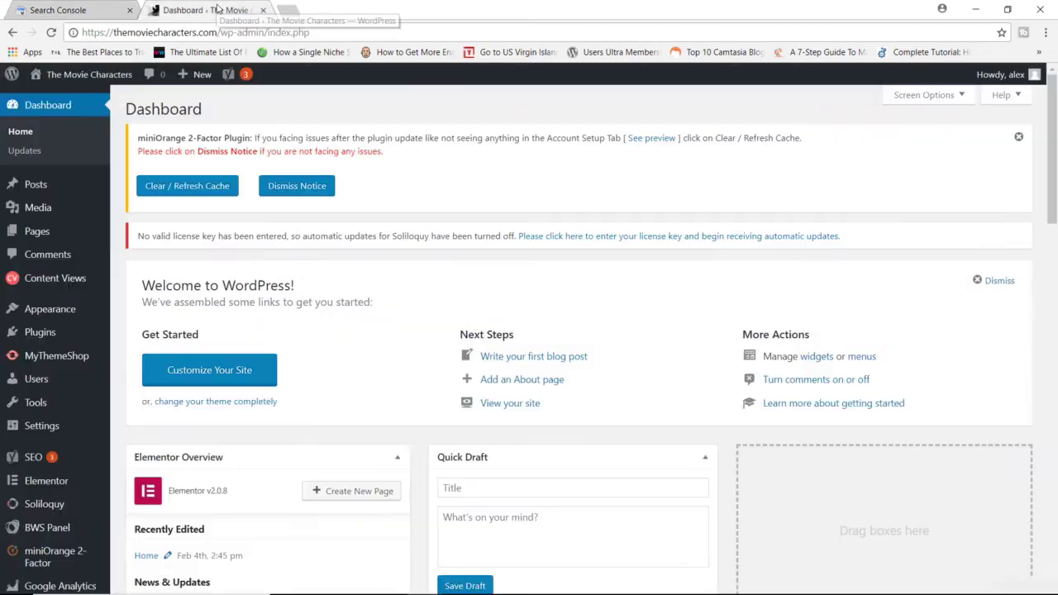
mouse_move(71, 456)
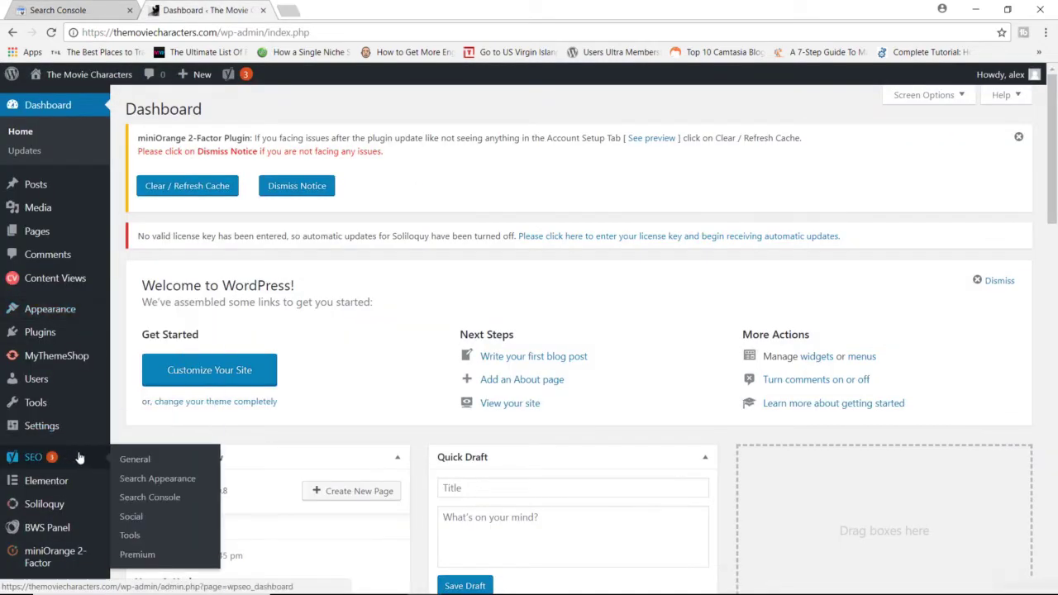
left_click(135, 459)
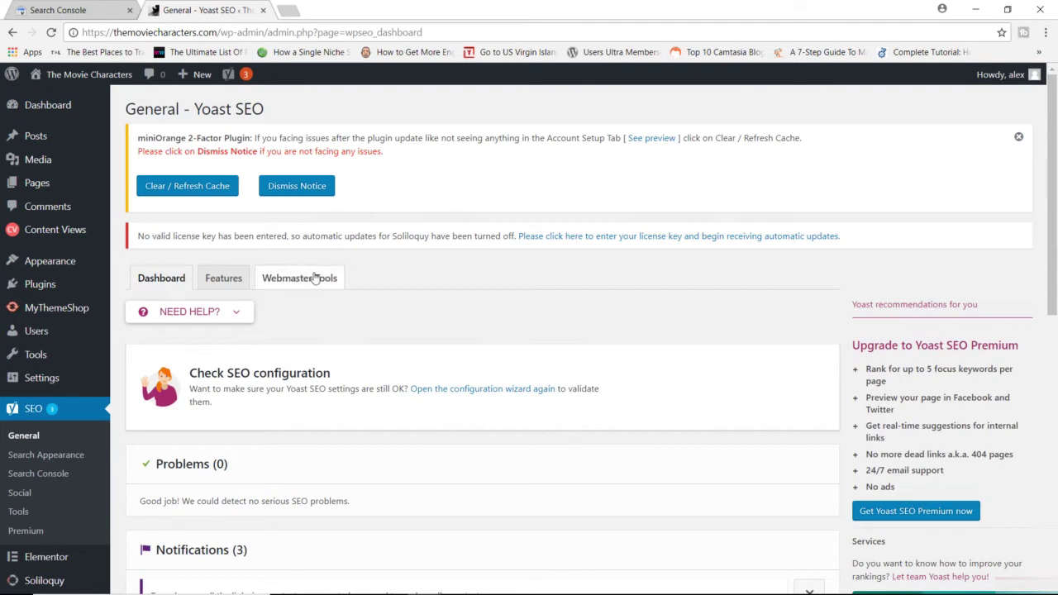
left_click(314, 278)
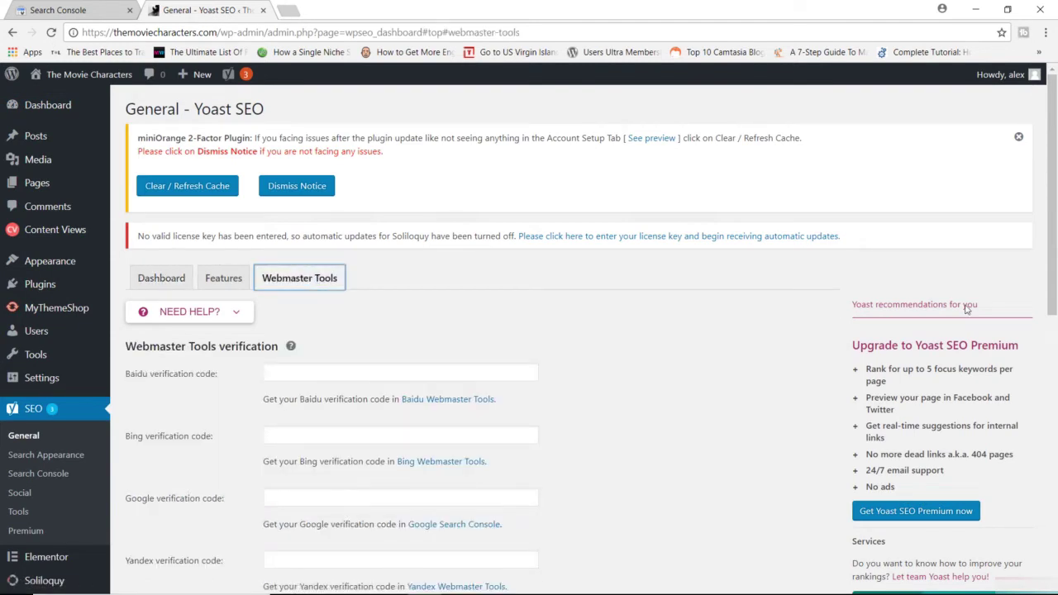
left_click_drag(1052, 257, 1052, 308)
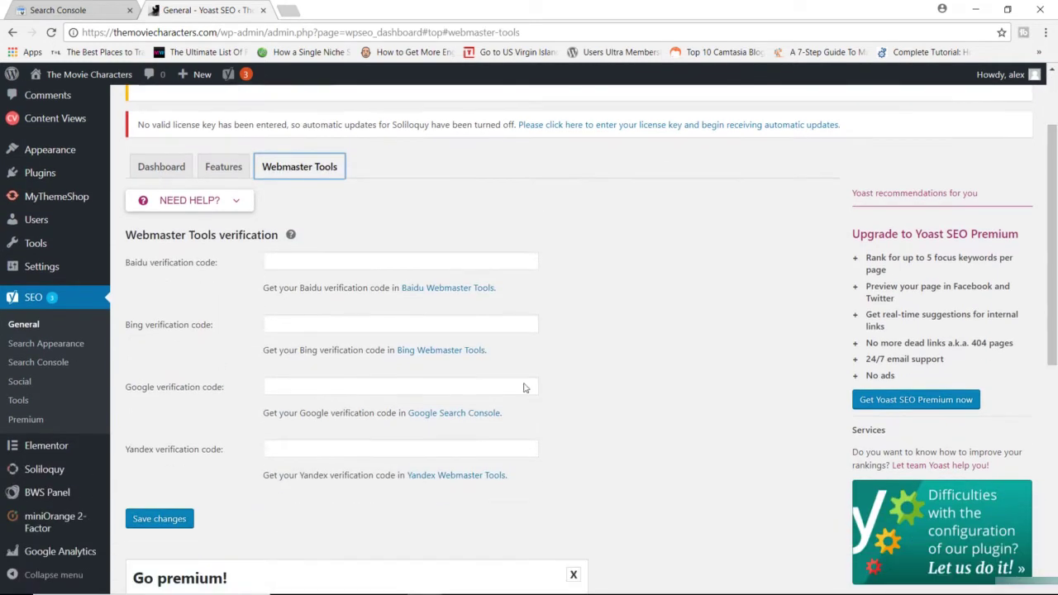
left_click(388, 393)
key("ctrl+v")
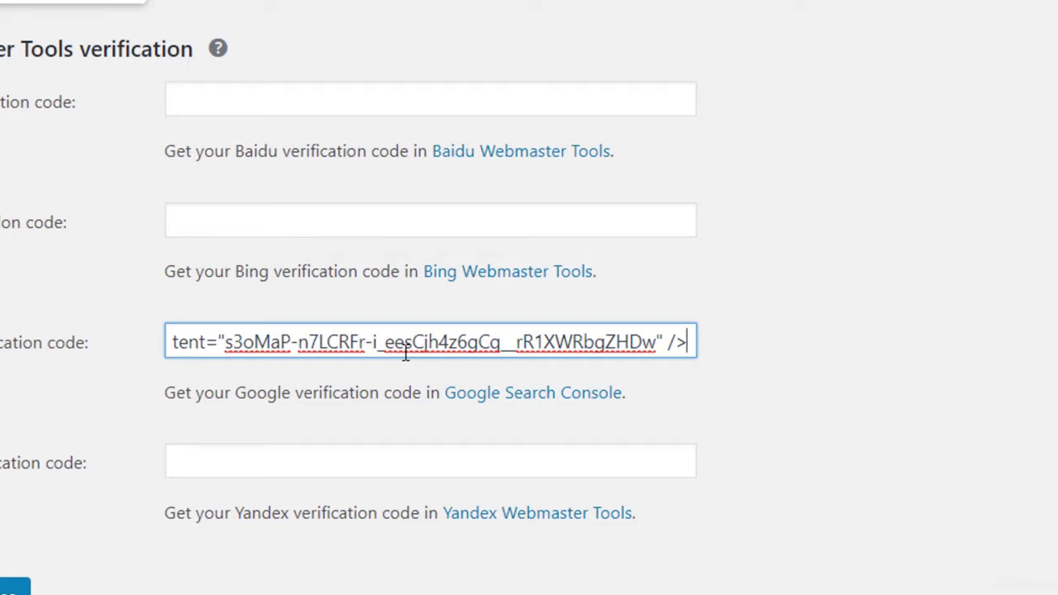
- Trim the pasted meta tag down to only its content value in the Google verification code field and save the settings
key("BackSpace")
key("BackSpace")
key("BackSpace")
key("BackSpace")
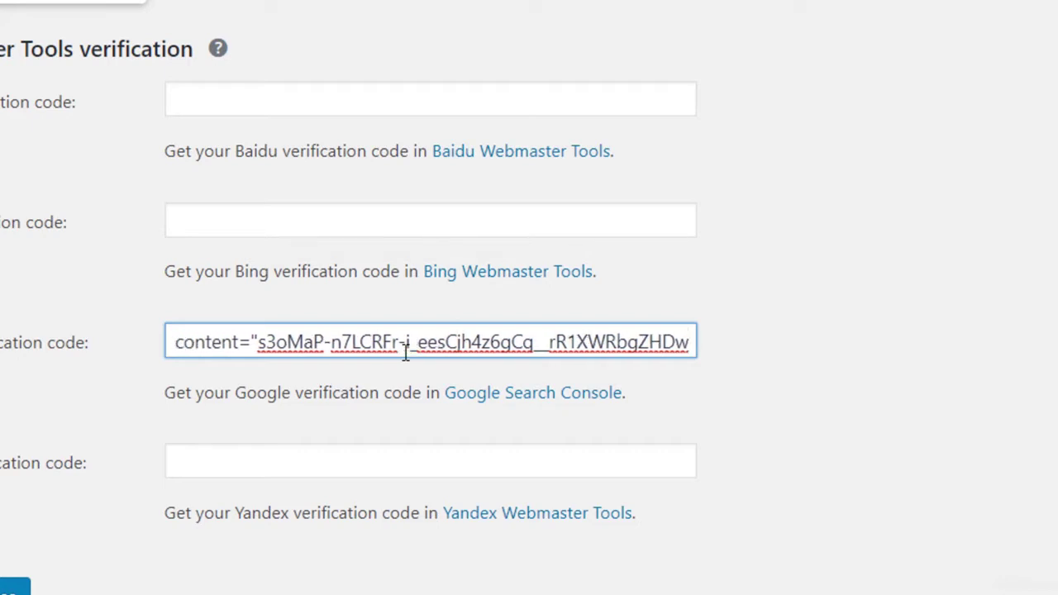
key("Left")
key("Left")
key("Left")
key("Left")
key("Left")
key("Left")
key("Left")
key("Left")
key("Left")
key("Left")
key("Left")
key("Left")
key("Left")
key("Left")
key("Left")
key("Left")
key("Left")
key("Left")
key("Left")
key("Left")
key("BackSpace")
key("BackSpace")
key("BackSpace")
key("BackSpace")
key("BackSpace")
key("BackSpace")
key("BackSpace")
key("BackSpace")
key("BackSpace")
key("BackSpace")
key("BackSpace")
key("BackSpace")
key("BackSpace")
key("BackSpace")
key("BackSpace")
key("BackSpace")
key("BackSpace")
key("BackSpace")
key("BackSpace")
key("BackSpace")
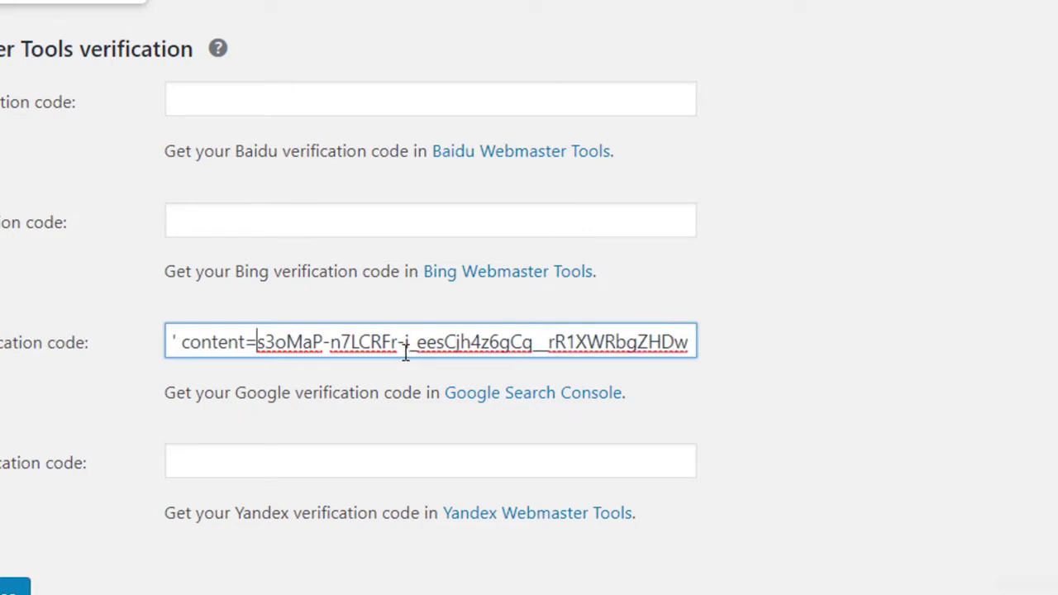
key("BackSpace")
key("BackSpace")
key("BackSpace")
key("BackSpace")
key("BackSpace")
key("BackSpace")
key("BackSpace")
key("BackSpace")
key("BackSpace")
key("BackSpace")
key("BackSpace")
key("BackSpace")
key("BackSpace")
key("BackSpace")
key("BackSpace")
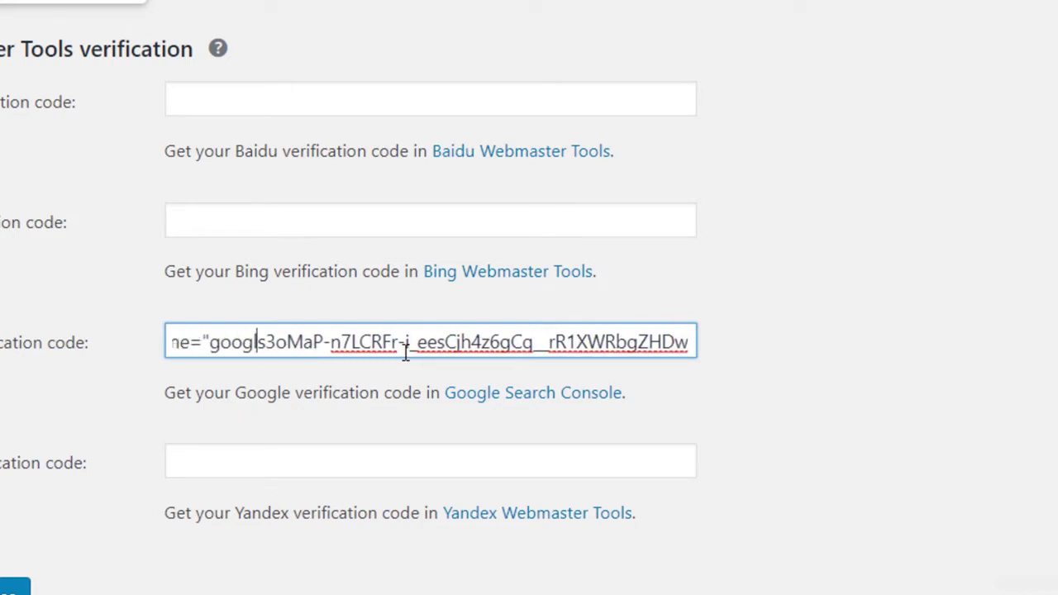
key("BackSpace")
key("BackSpace")
key("BackSpace")
key("BackSpace")
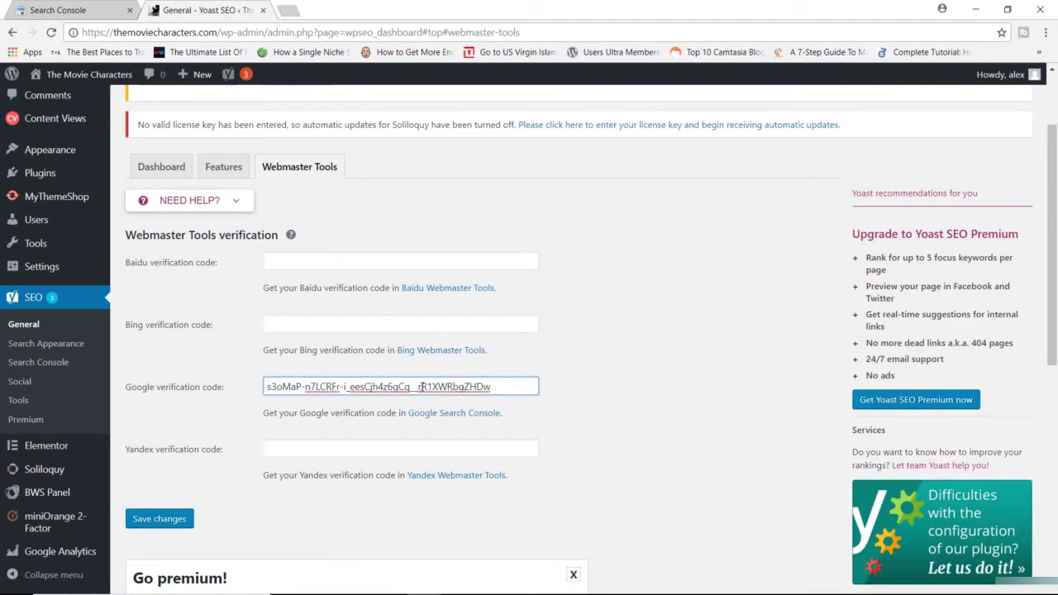
left_click(150, 518)
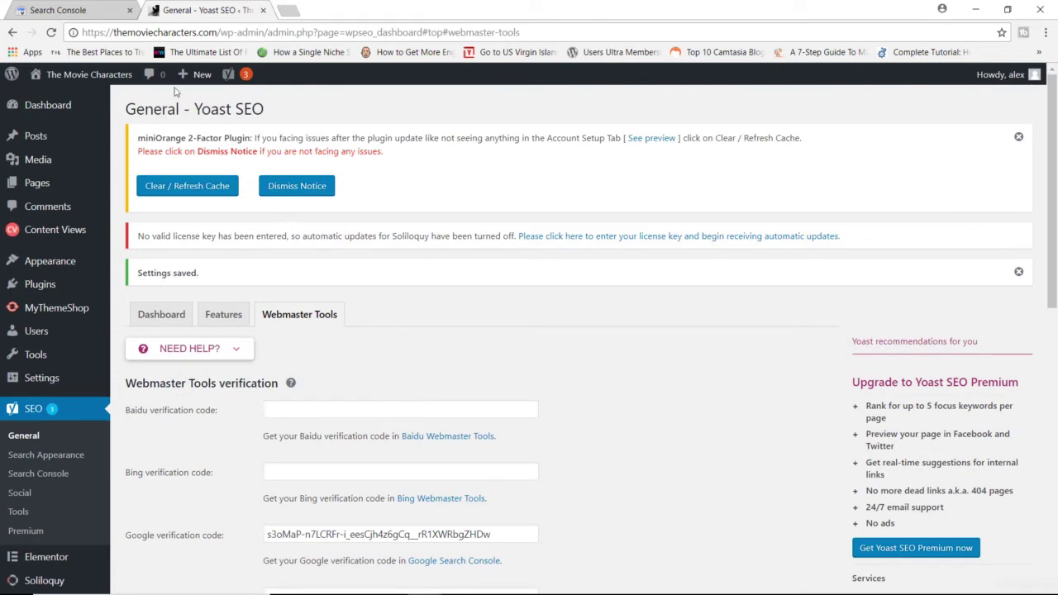
left_click(70, 10)
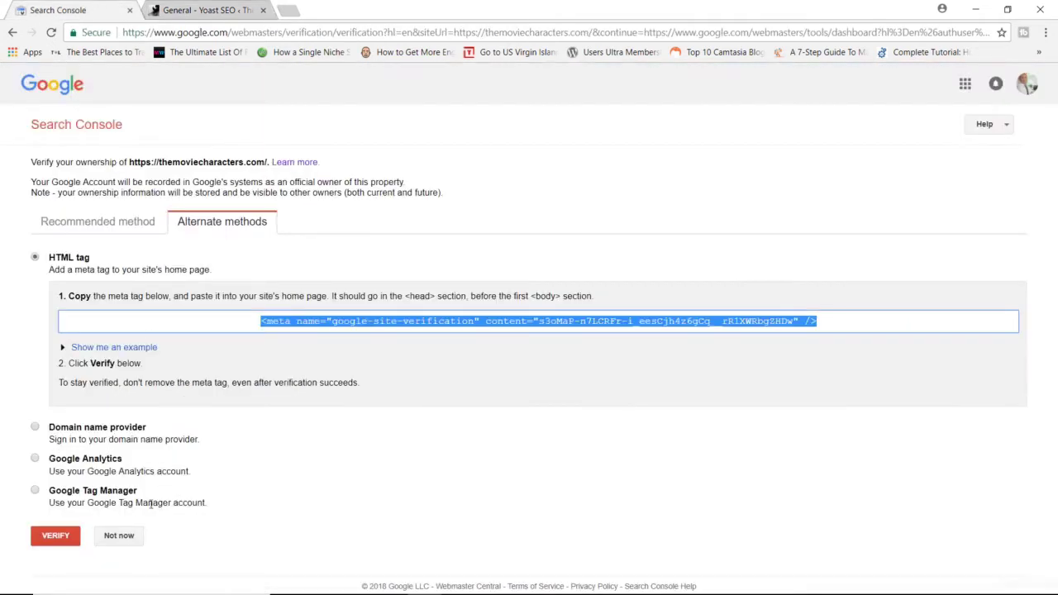
left_click(56, 537)
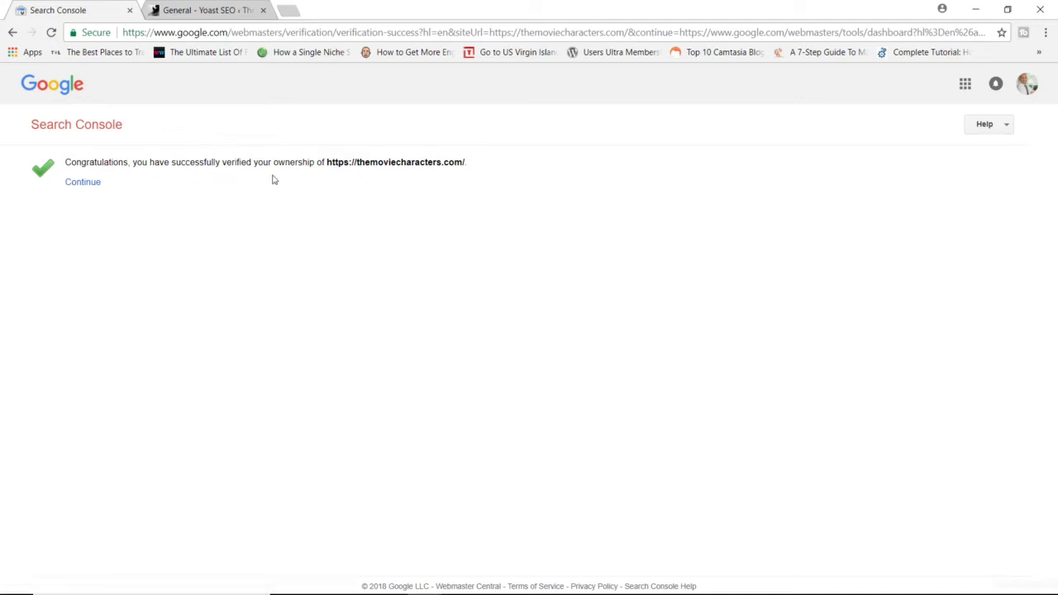
left_click(90, 189)
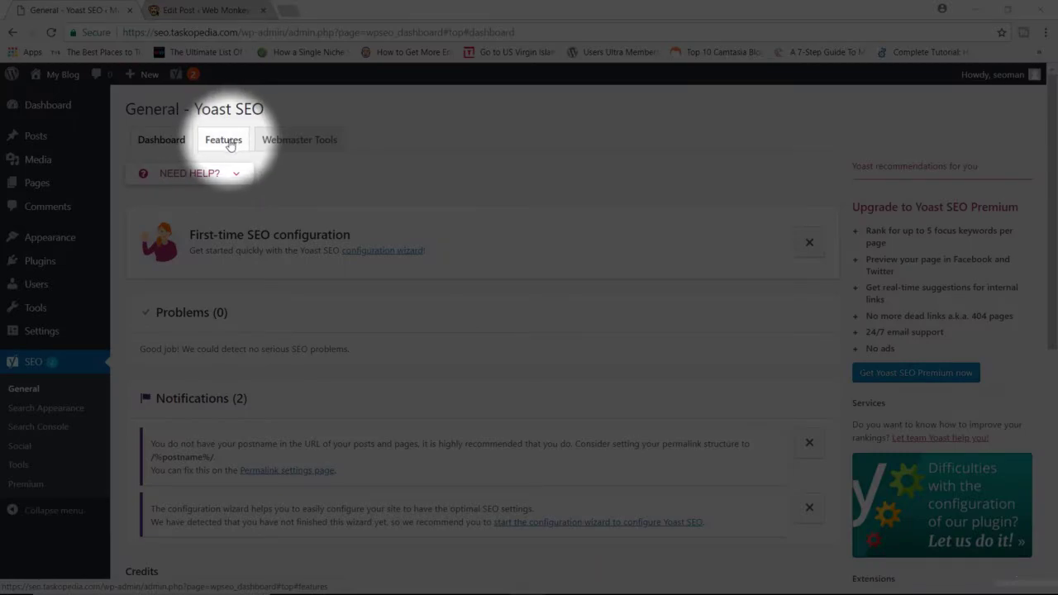
- In My Blog's general Yoast SEO settings, open the feature list, look through it and turn off Readability analysis
left_click(224, 147)
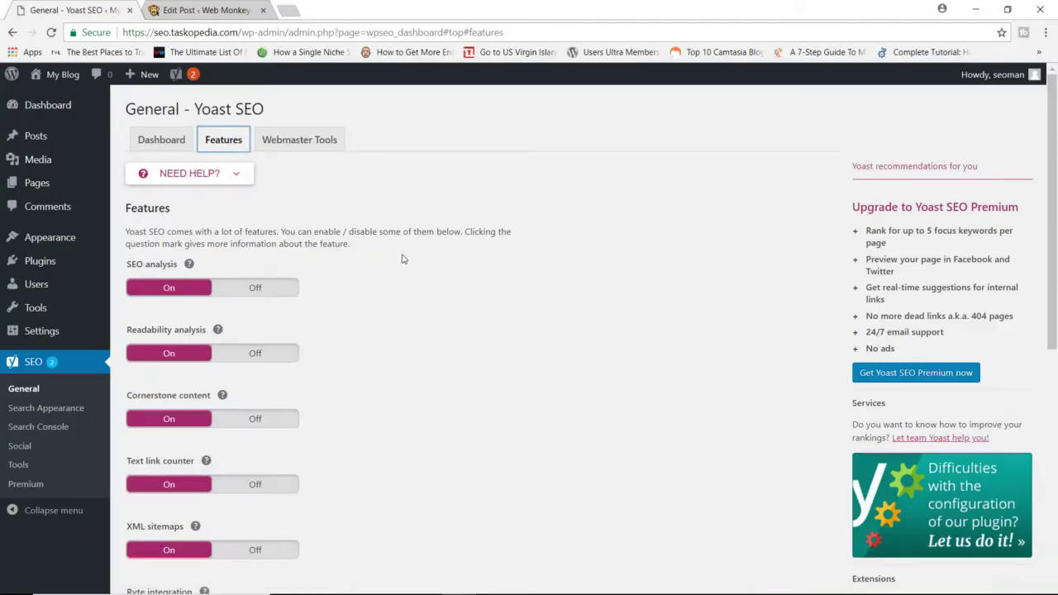
scroll(401, 259, "down", 2)
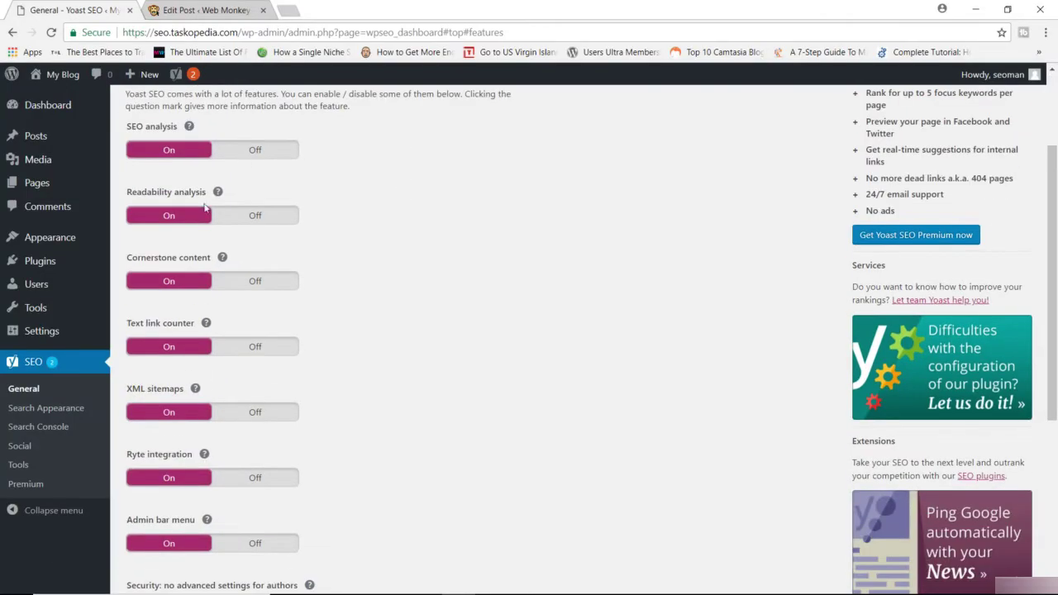
scroll(386, 389, "down", 2)
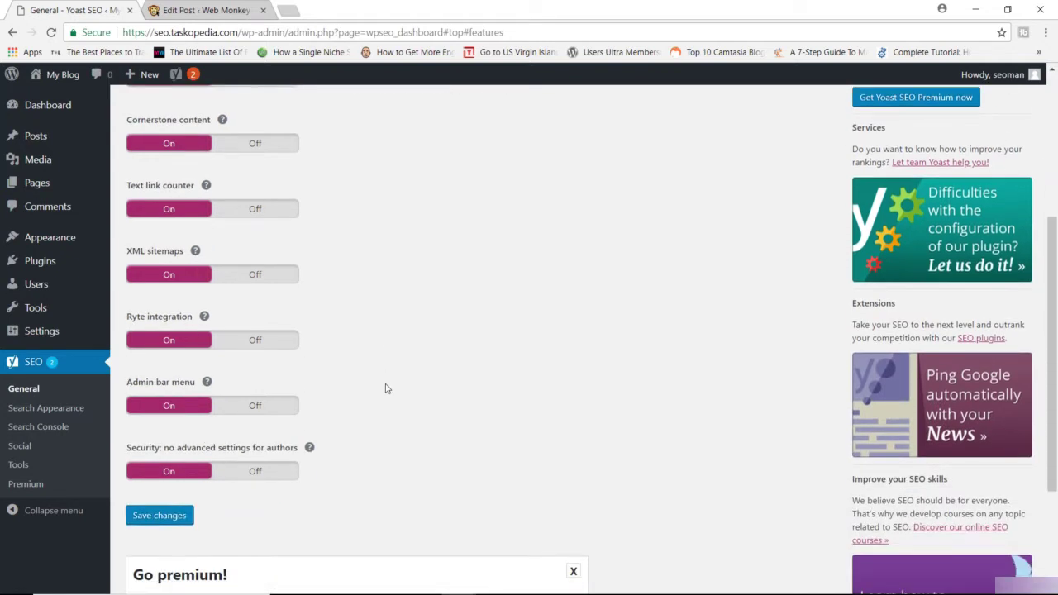
scroll(386, 388, "up", 3)
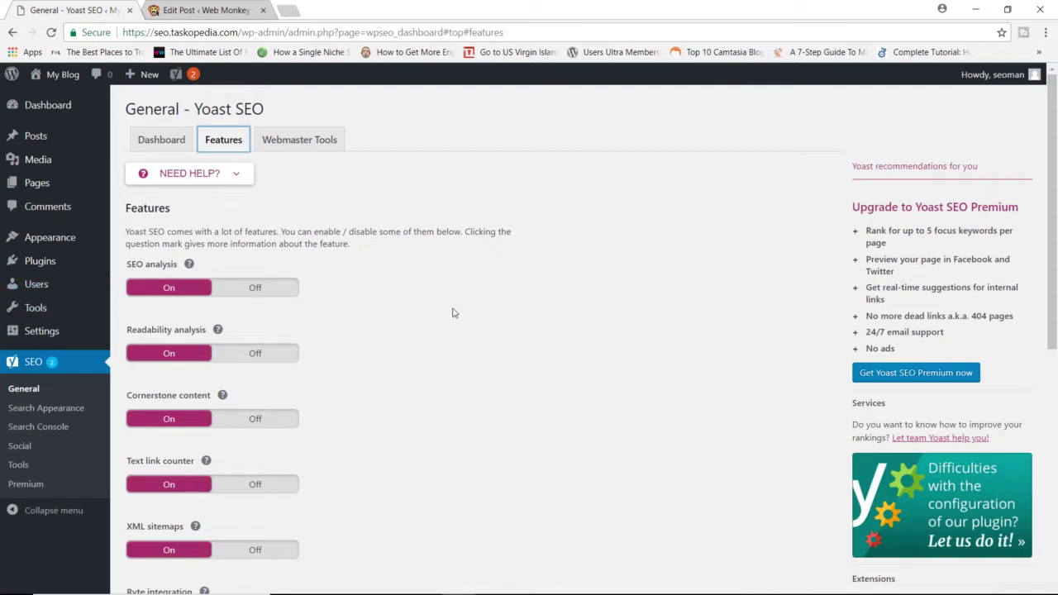
scroll(417, 296, "down", 1)
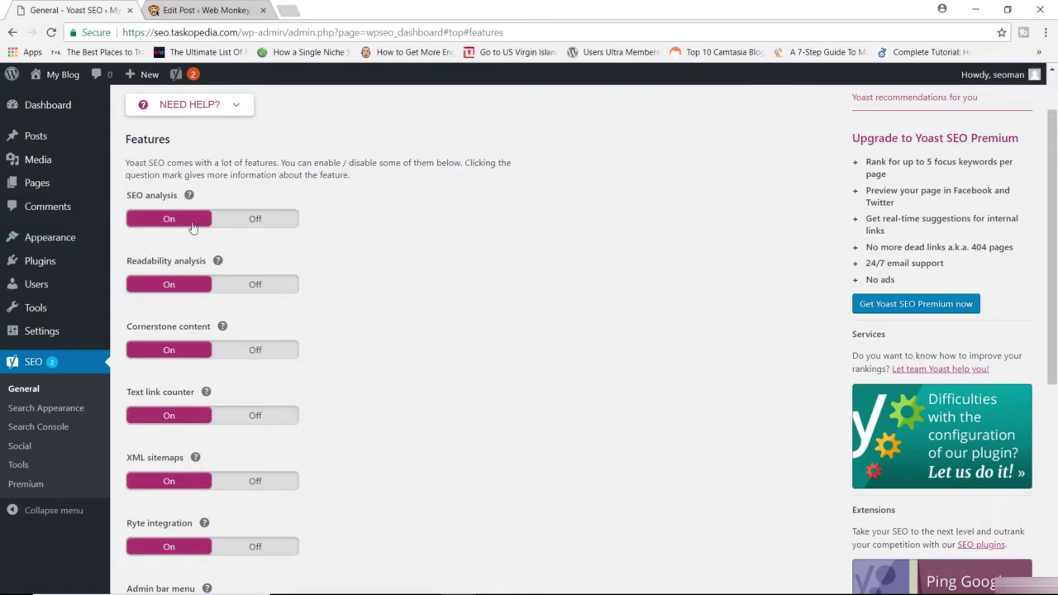
scroll(298, 257, "down", 1)
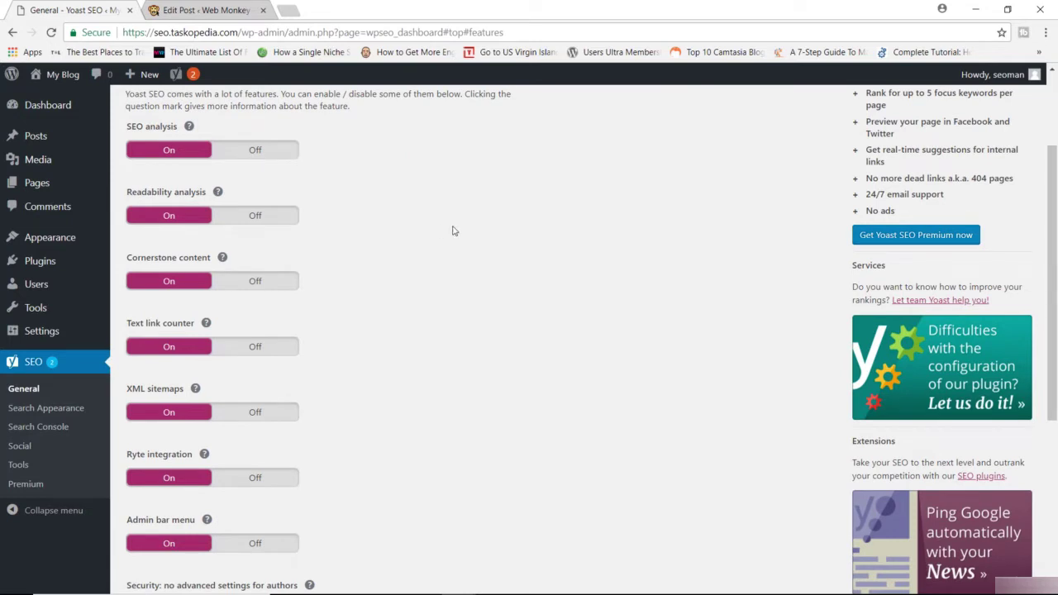
left_click(256, 217)
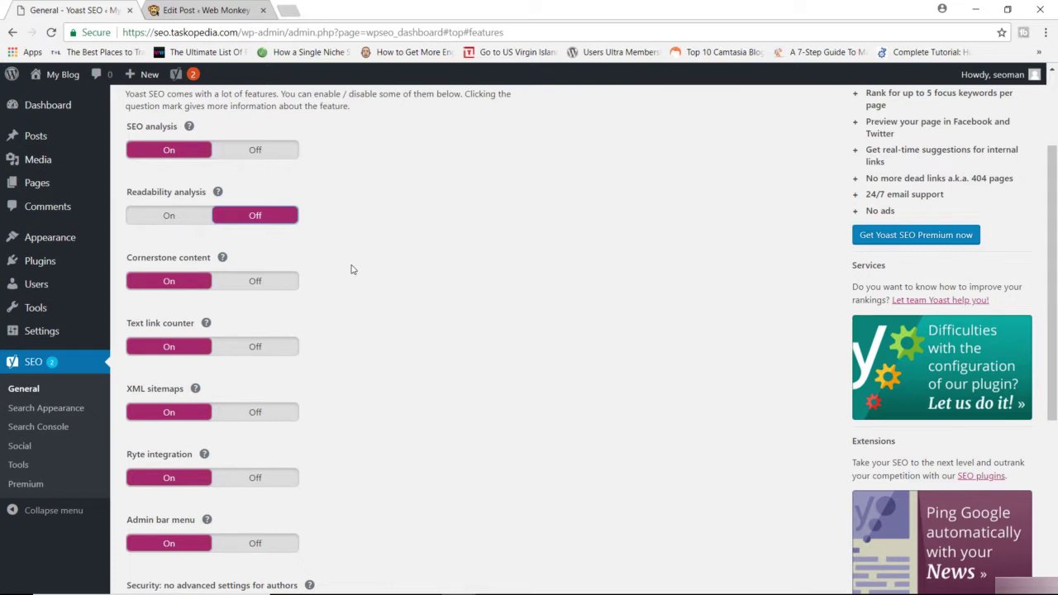
- In the open Web Monkey post, examine Yoast's readability and keyword analyses and compare the readability feedback with the article content
left_click(228, 7)
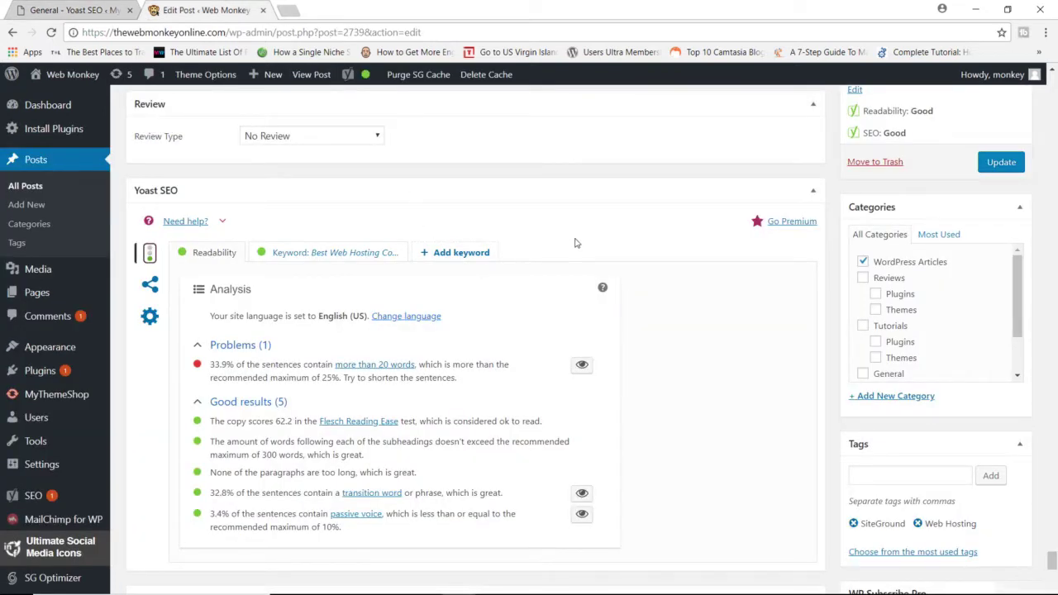
scroll(325, 289, "up", 15)
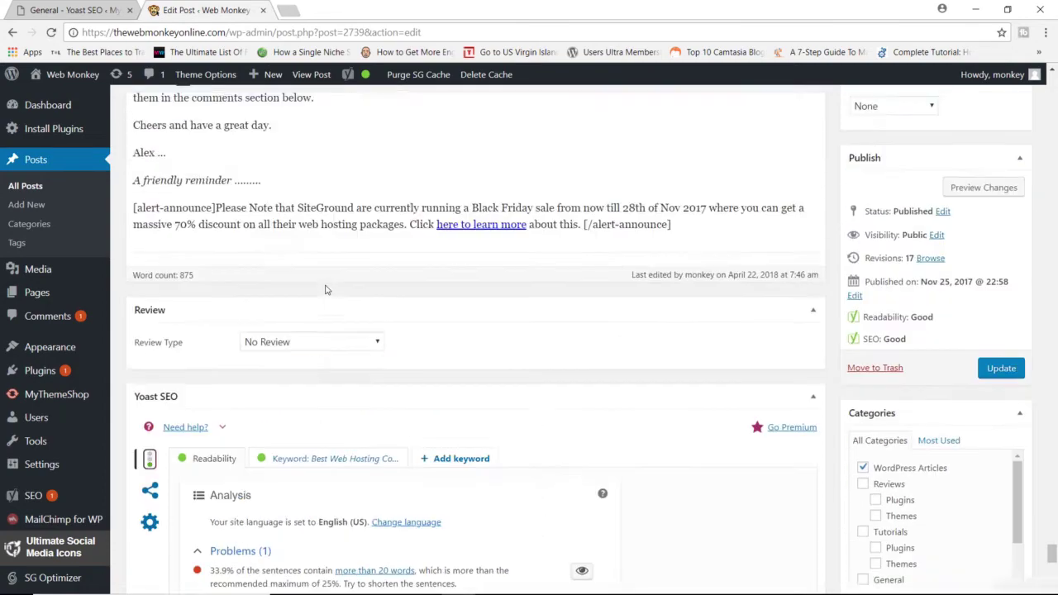
scroll(443, 420, "down", 15)
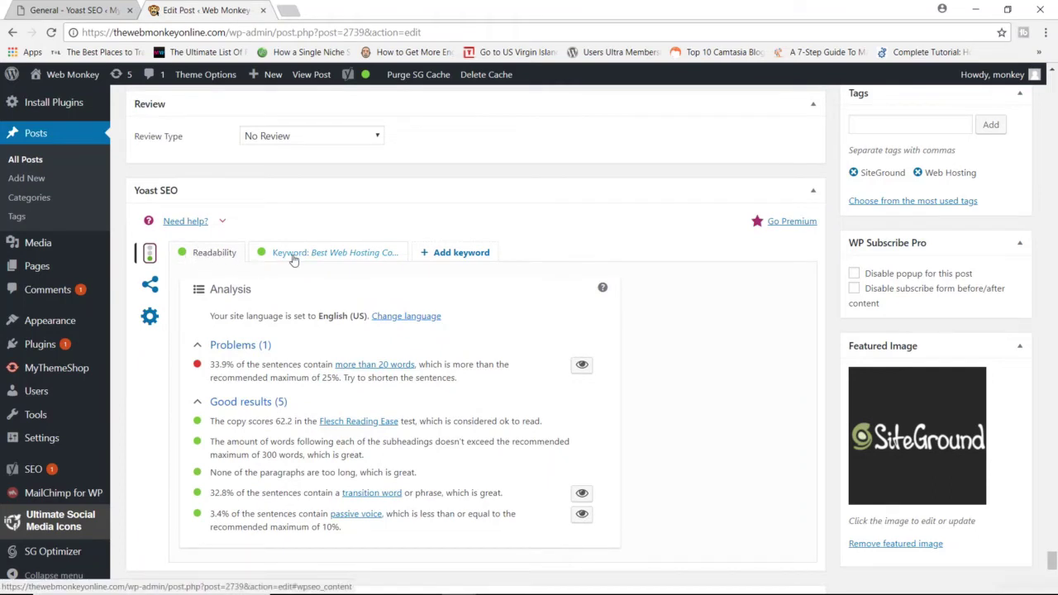
left_click(265, 256)
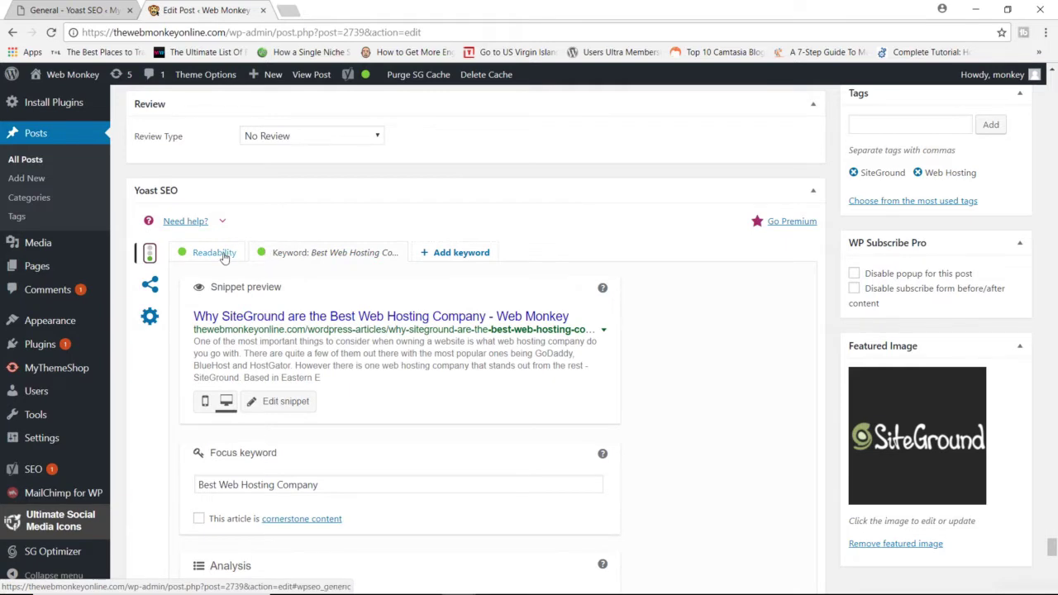
left_click(224, 256)
scroll(334, 306, "down", 1)
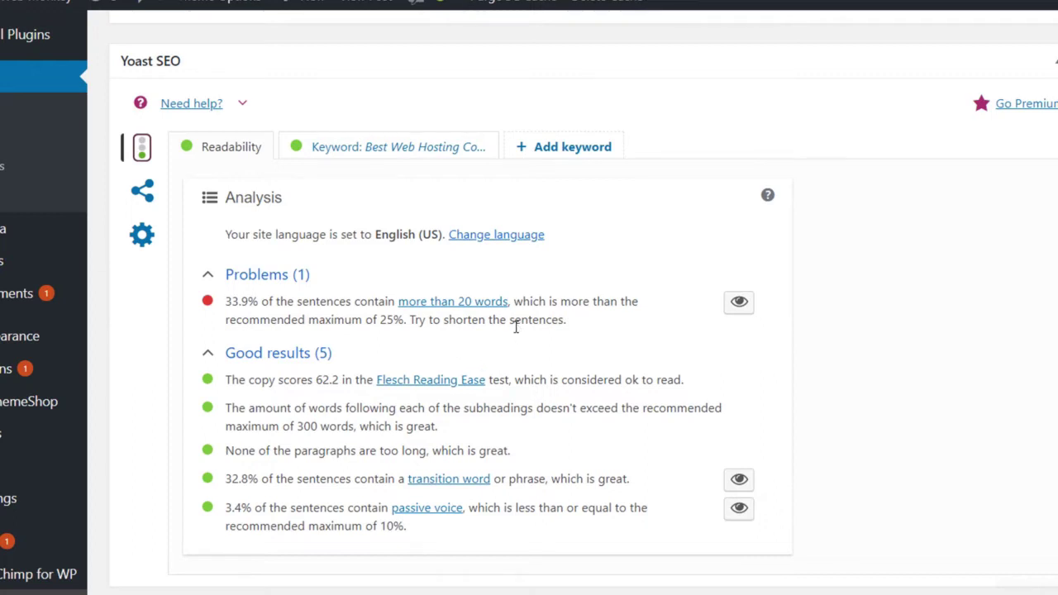
scroll(503, 324, "up", 20)
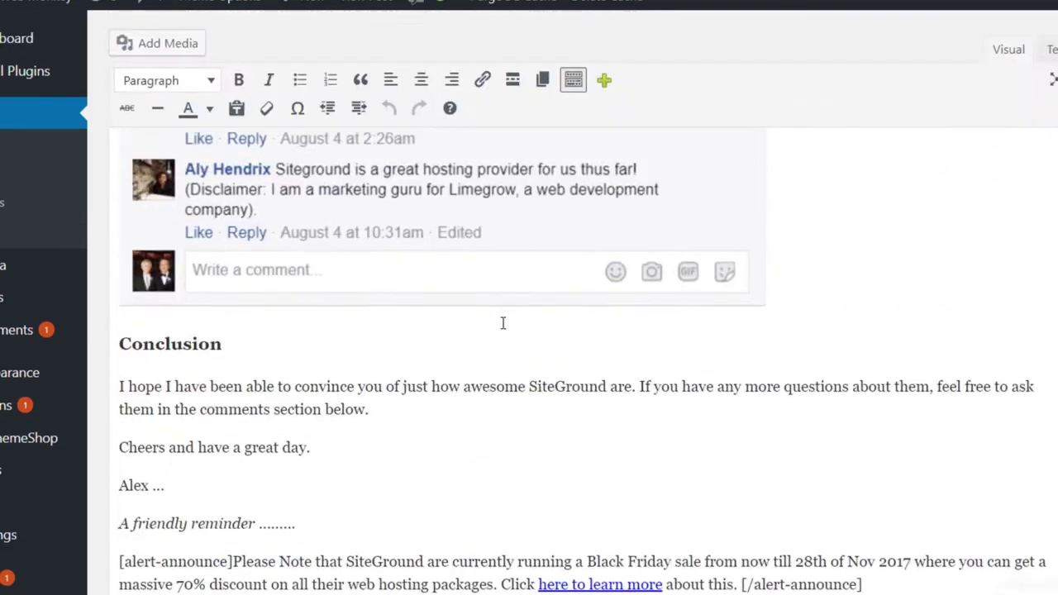
scroll(526, 316, "down", 13)
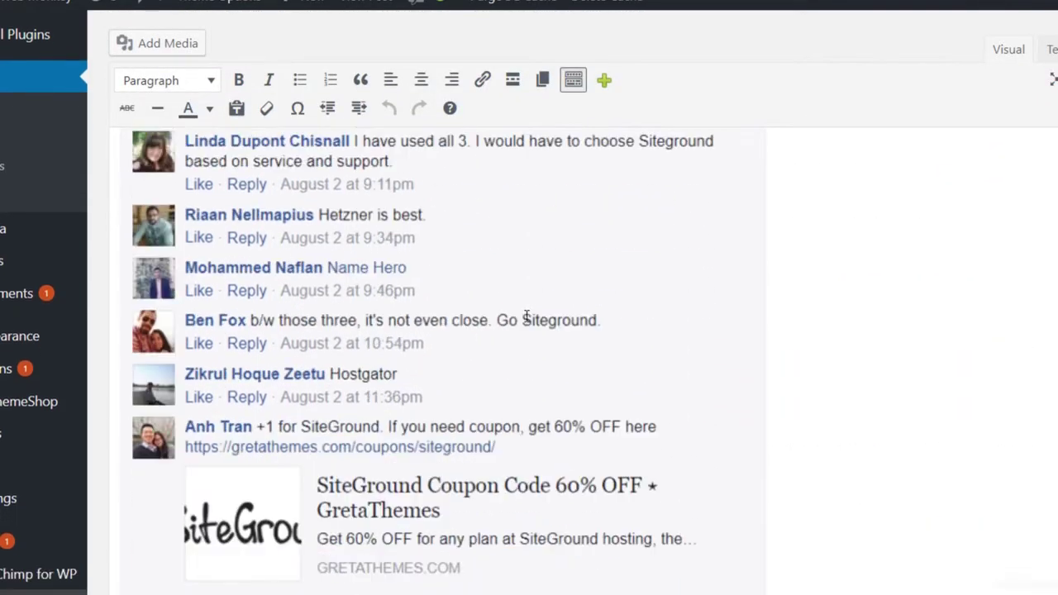
scroll(526, 316, "down", 15)
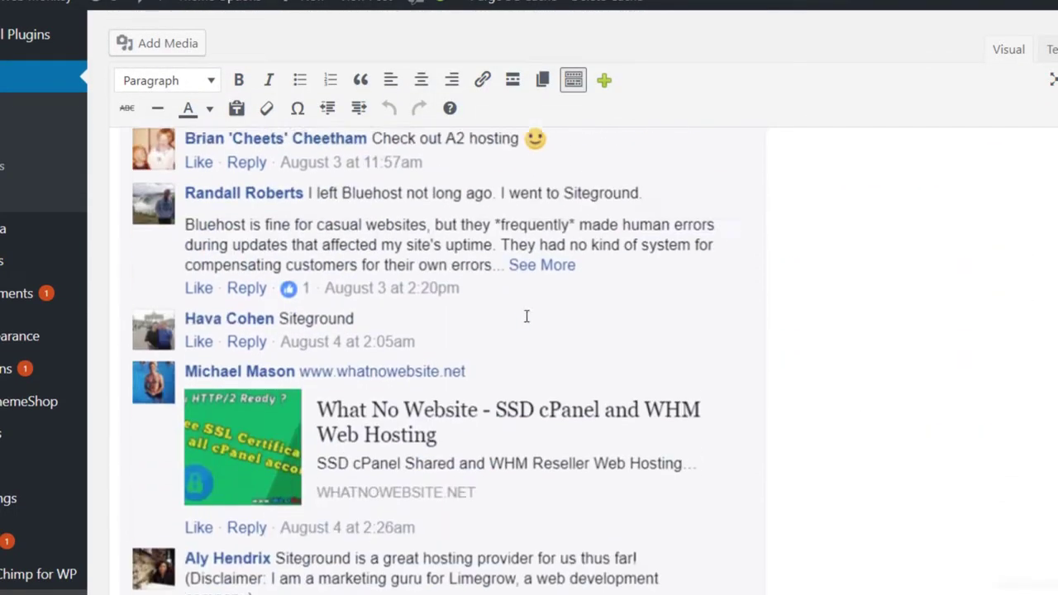
scroll(526, 323, "down", 5)
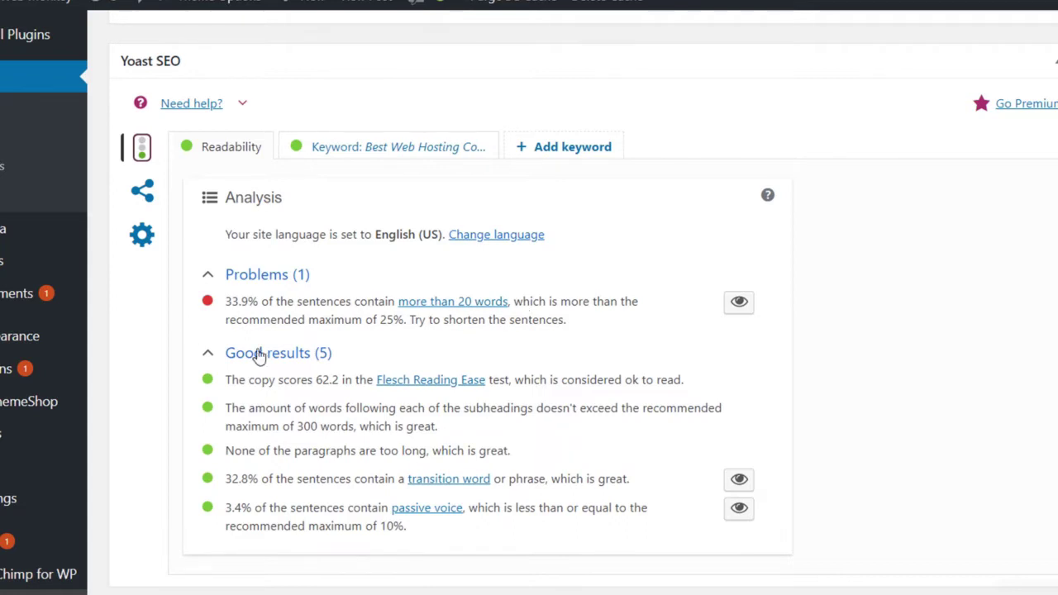
scroll(390, 386, "down", 2)
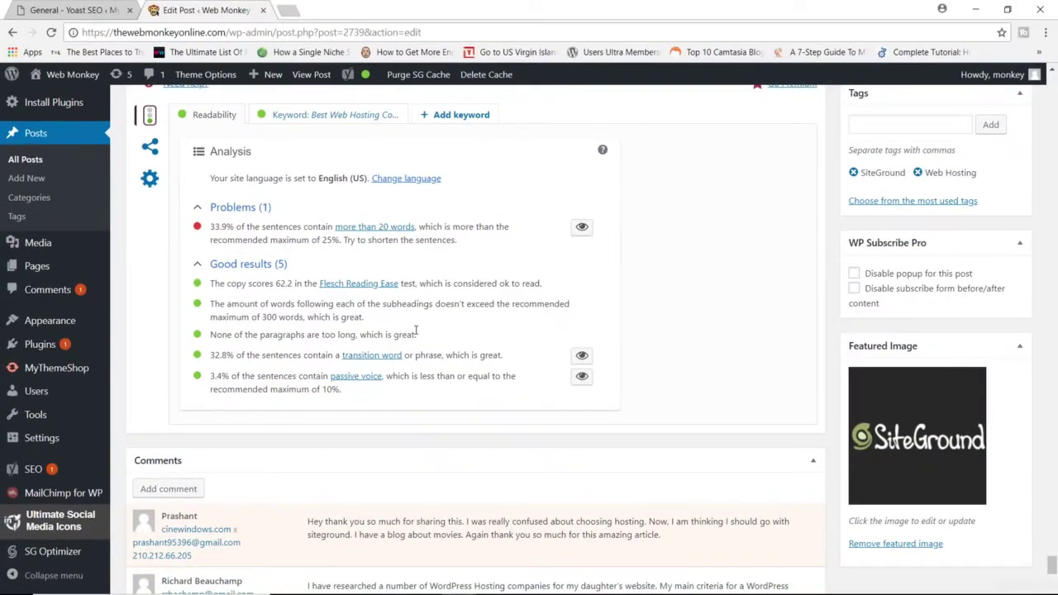
- Return to My Blog's Yoast feature settings and turn off Text link counter and Ryte integration
left_click(76, 10)
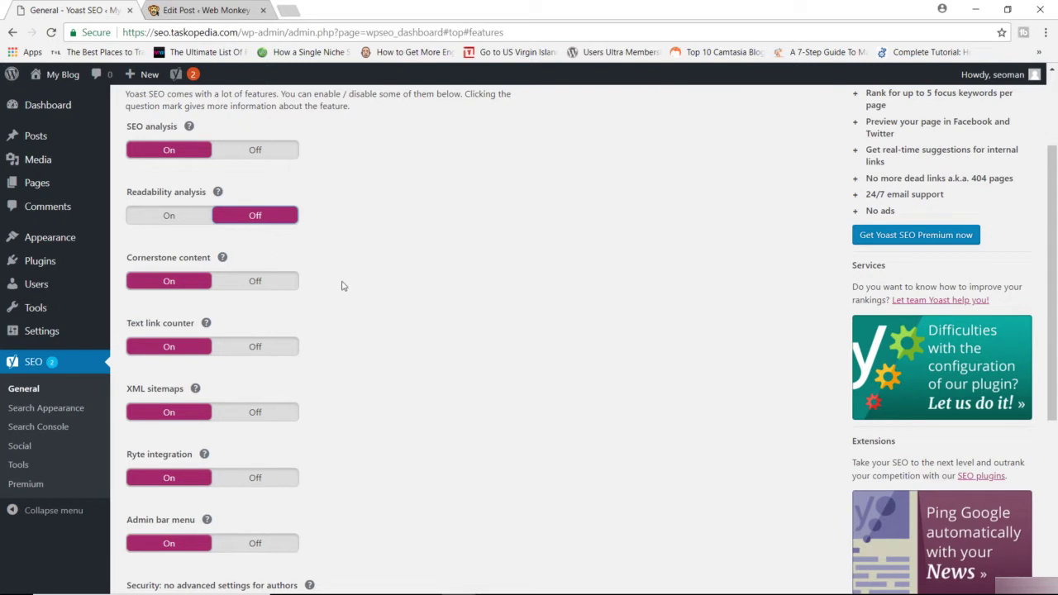
scroll(342, 283, "down", 1)
scroll(342, 284, "up", 1)
left_click(256, 347)
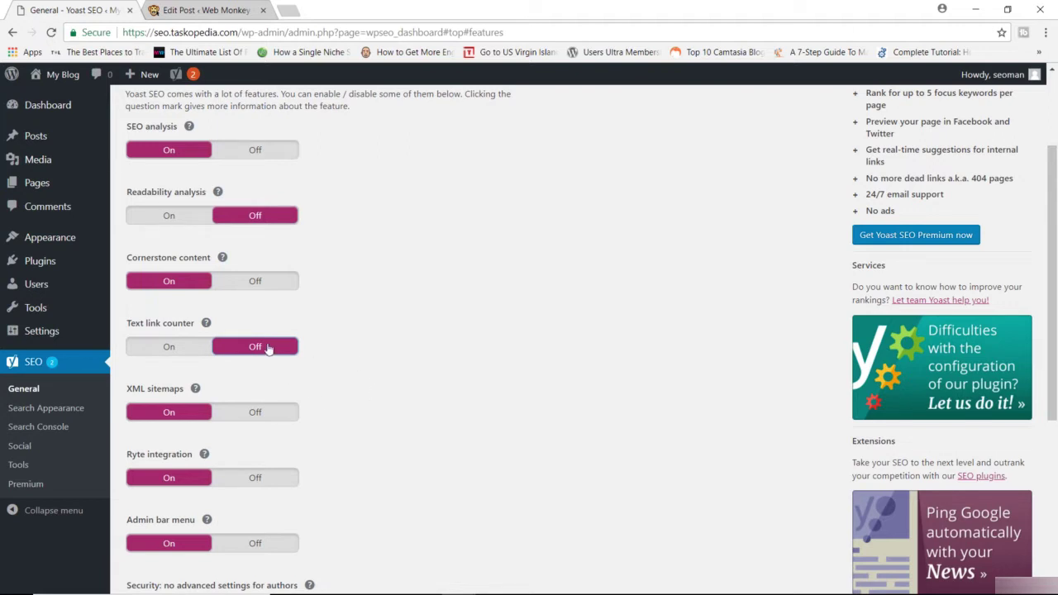
scroll(303, 361, "down", 2)
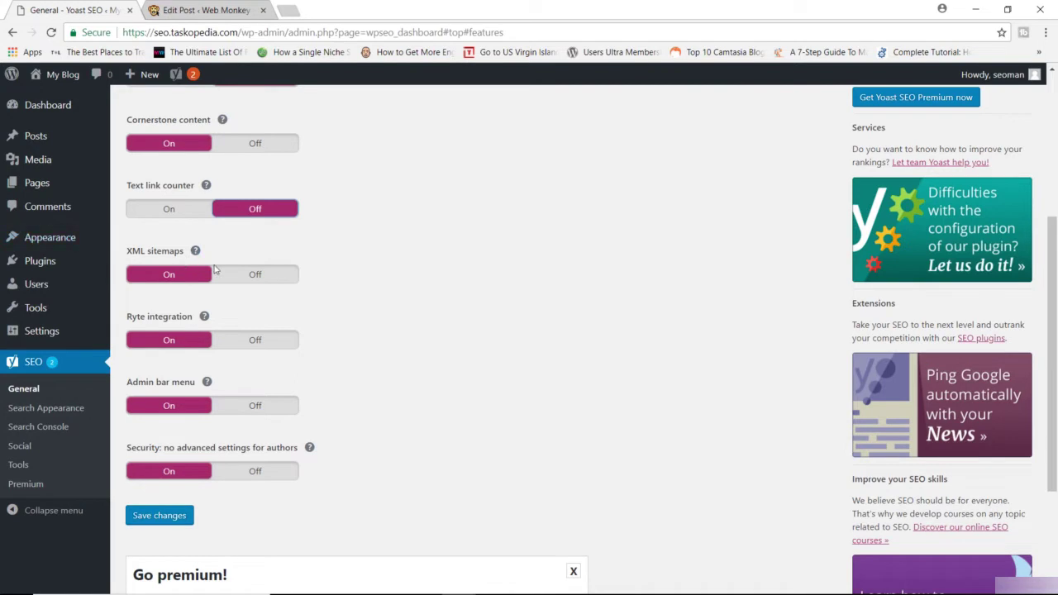
scroll(272, 246, "down", 1)
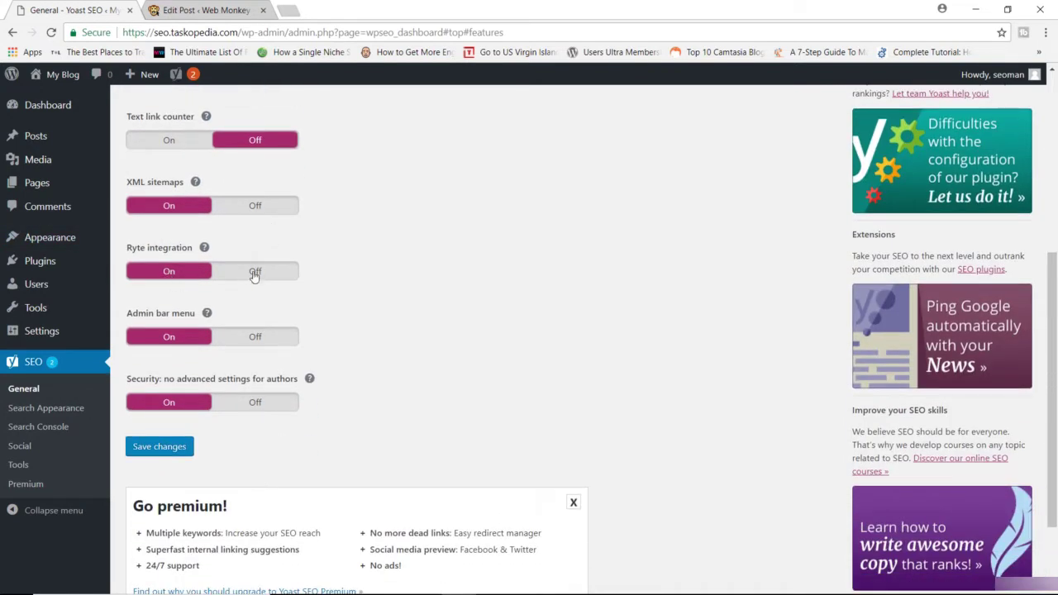
left_click(255, 274)
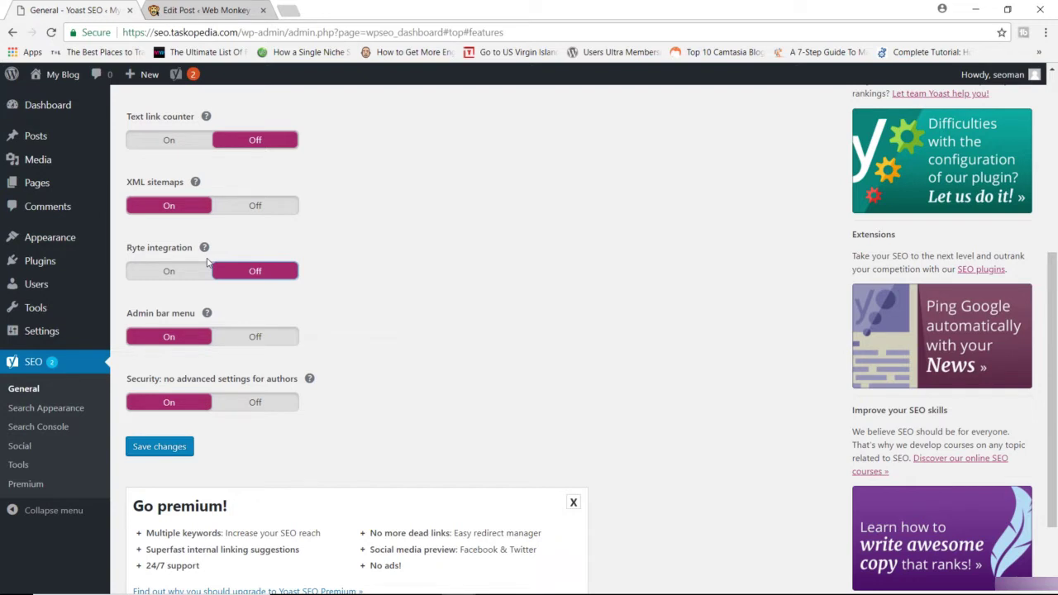
- Set the "Security: no advanced settings for authors" feature to Off
scroll(340, 286, "down", 1)
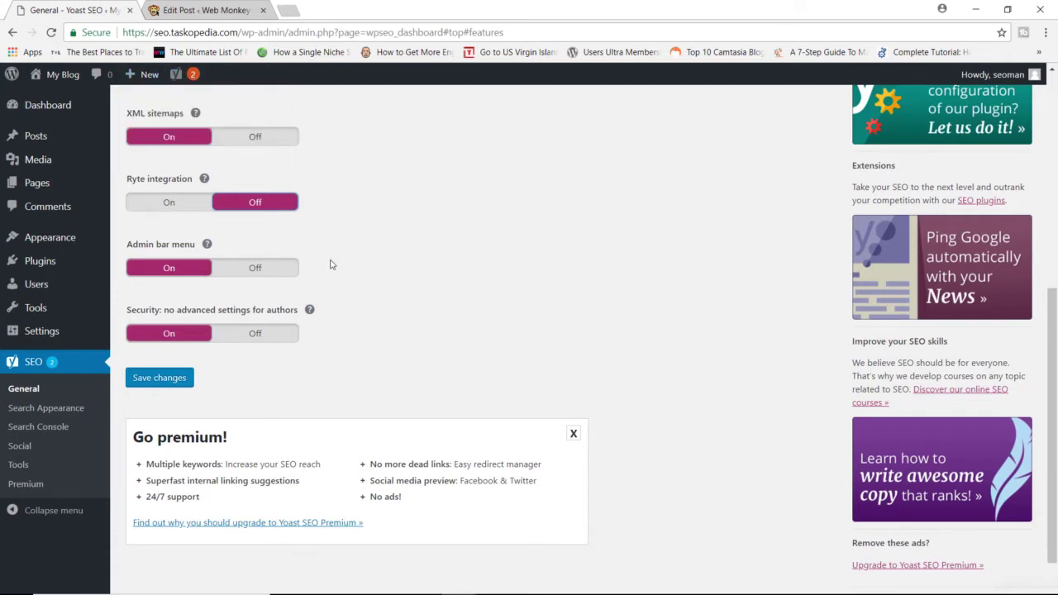
scroll(449, 316, "down", 1)
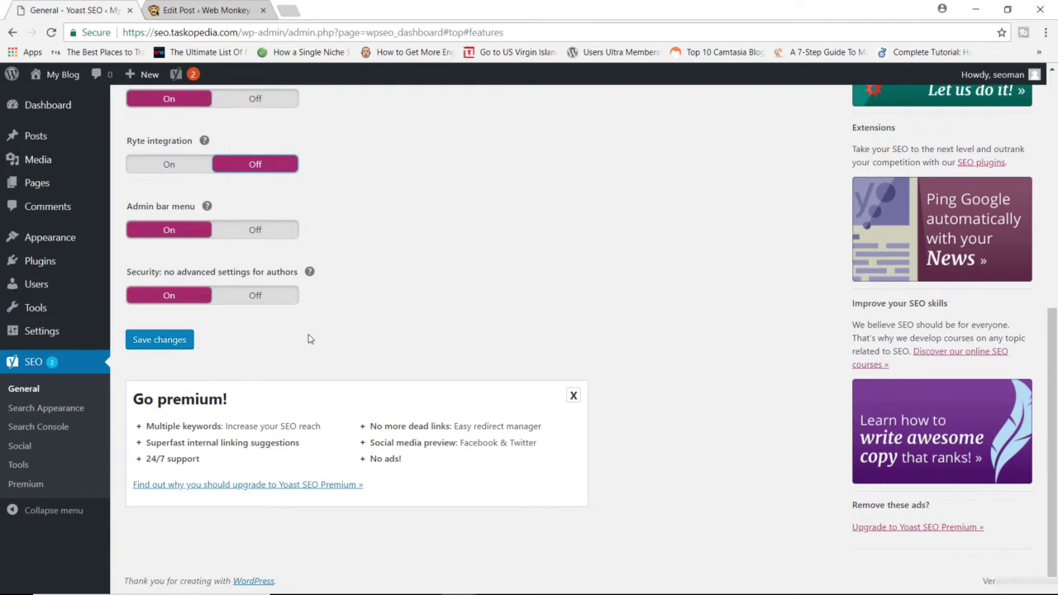
left_click(259, 297)
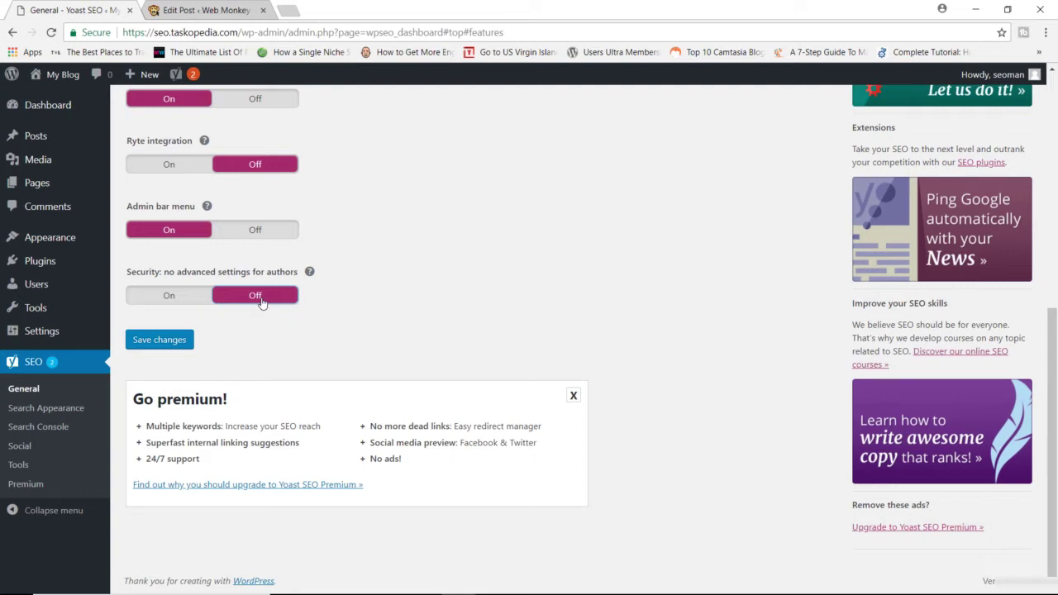
left_click(182, 300)
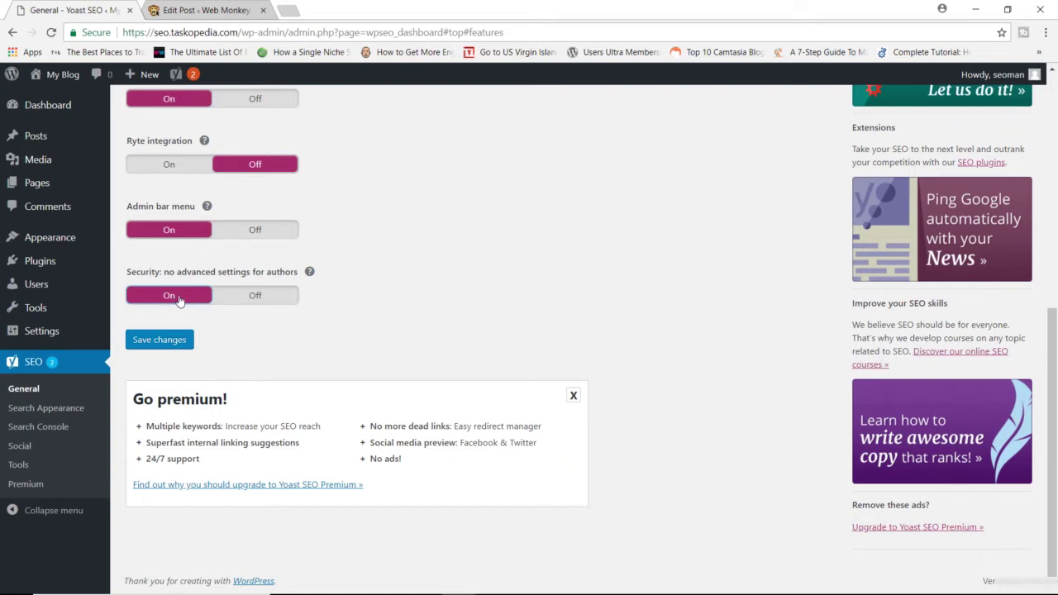
left_click(256, 298)
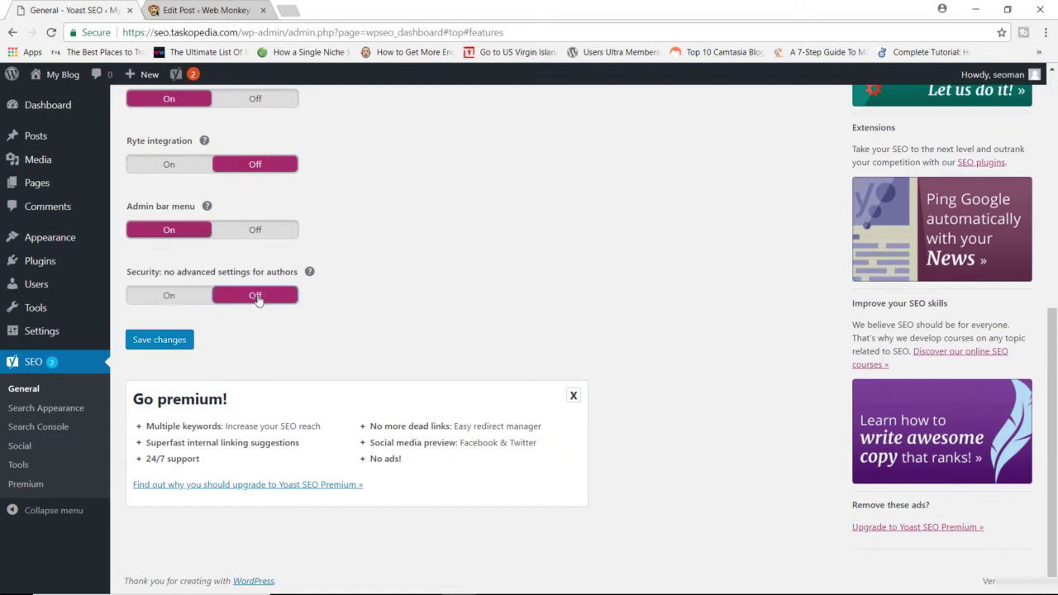
- Review the feature switches up to Cornerstone content and save the Yoast feature settings
scroll(325, 365, "up", 1)
scroll(323, 363, "up", 2)
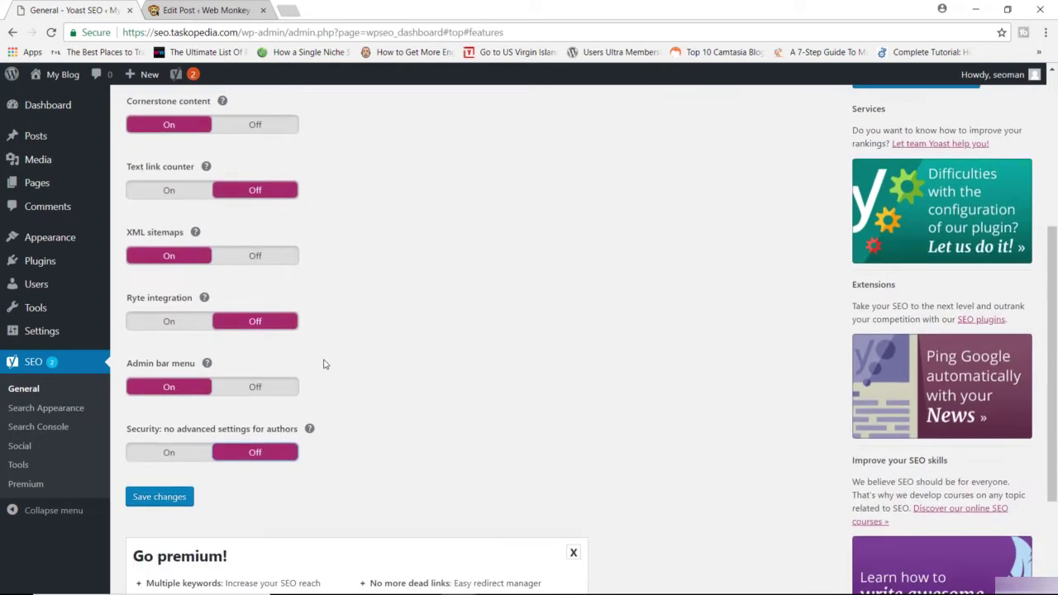
scroll(248, 380, "down", 2)
left_click(161, 408)
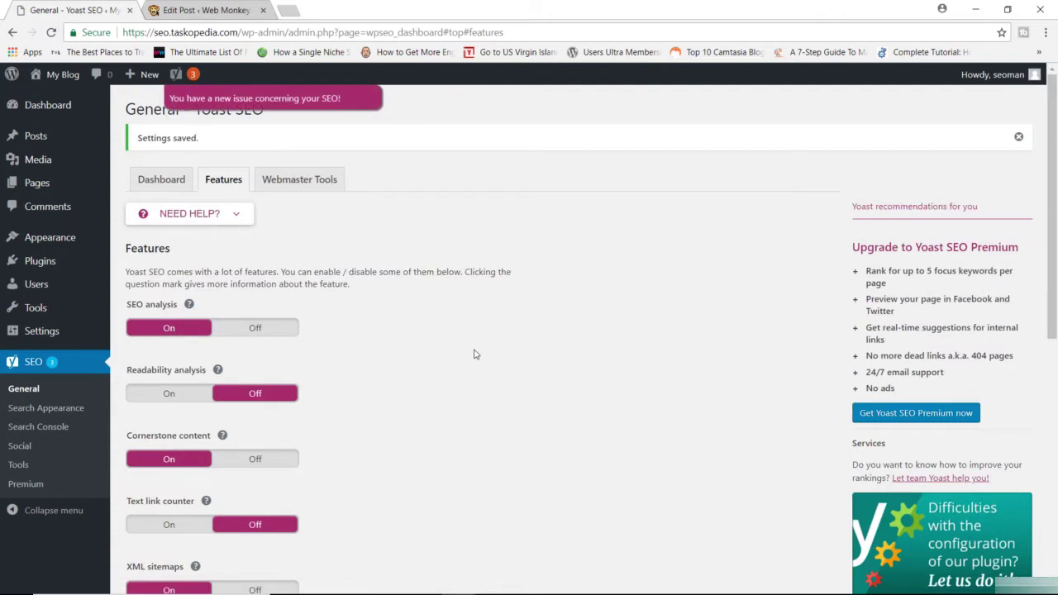
- Look through the saved Yoast feature list from SEO analysis to the author security setting and check each on/off state
scroll(475, 354, "down", 3)
scroll(476, 354, "up", 3)
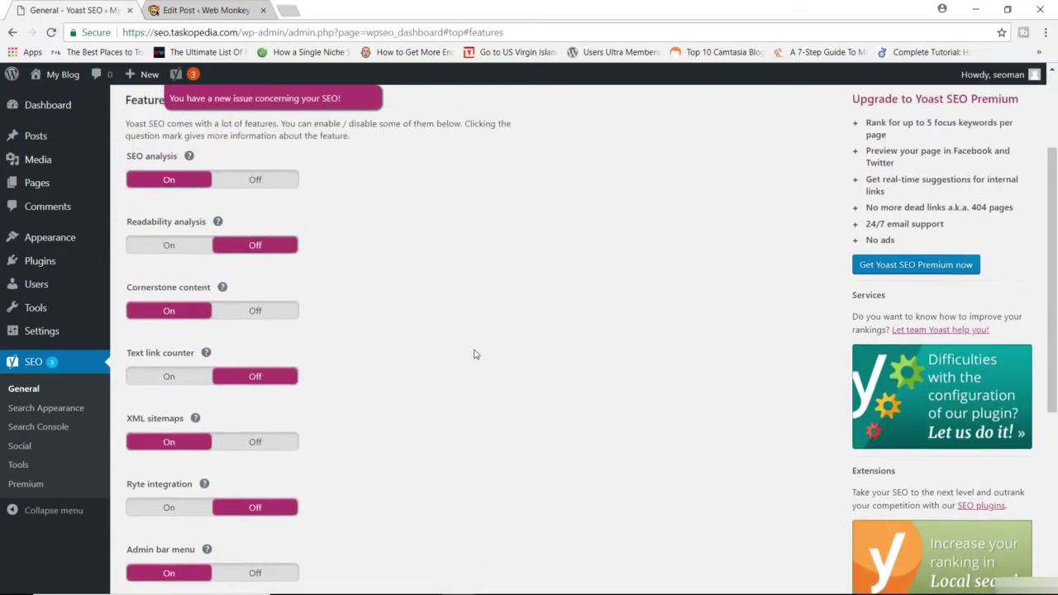
scroll(473, 354, "down", 1)
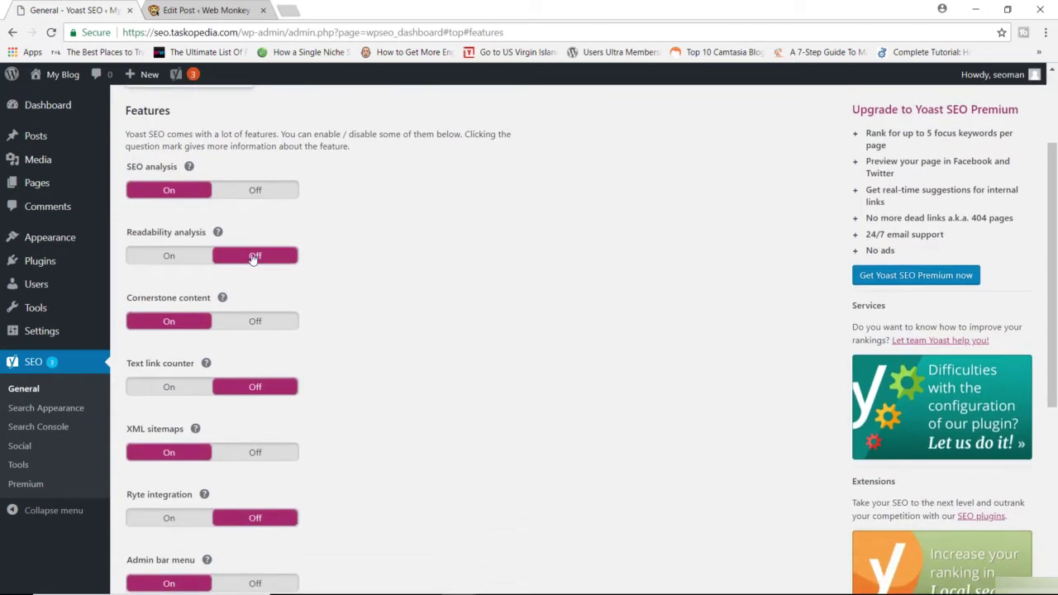
scroll(303, 385, "down", 2)
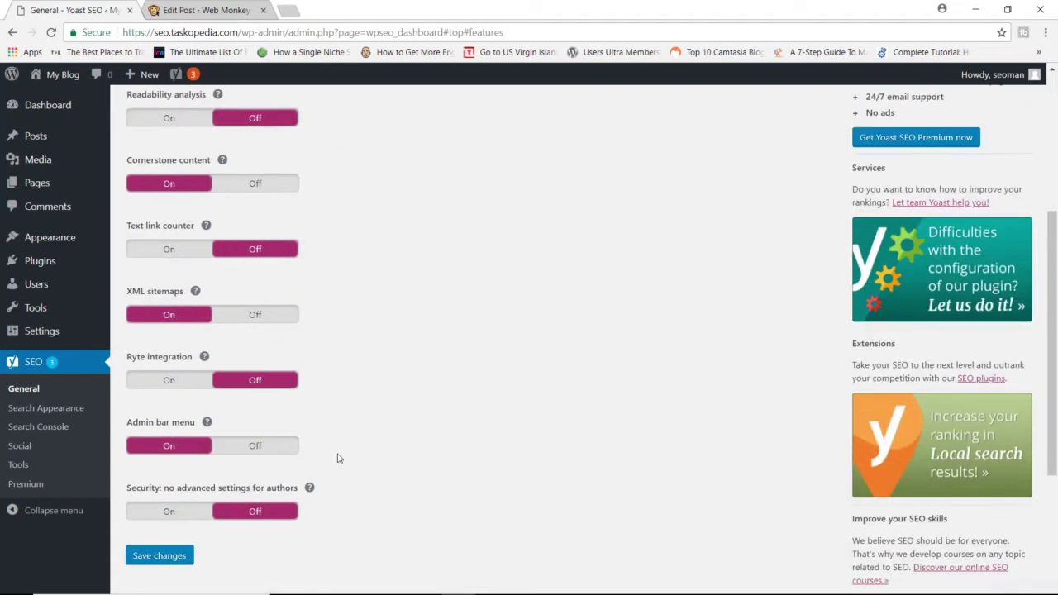
scroll(359, 449, "up", 3)
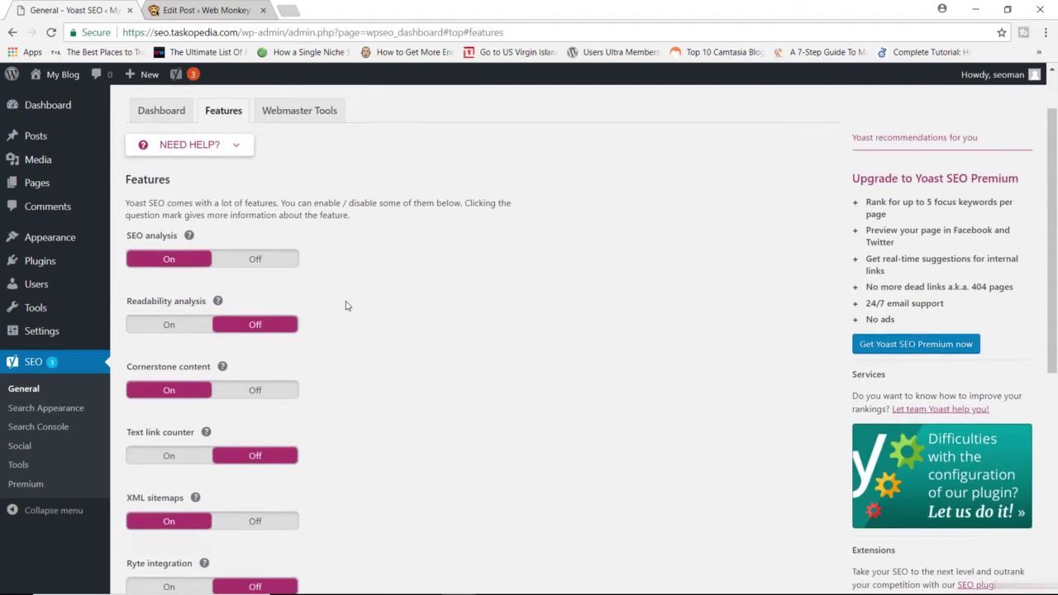
scroll(347, 306, "down", 2)
scroll(347, 306, "up", 3)
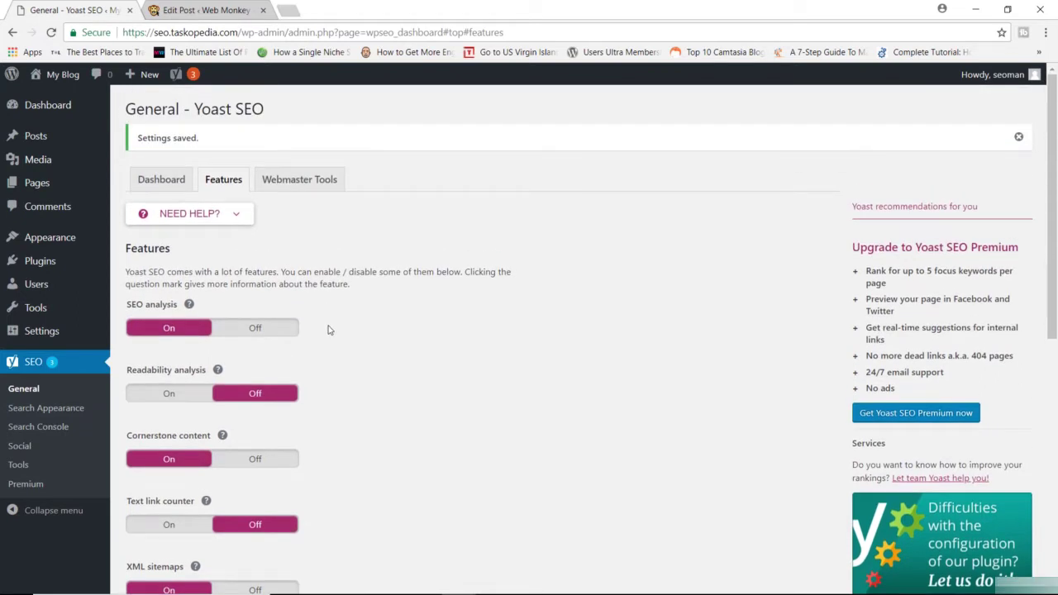
scroll(327, 330, "down", 4)
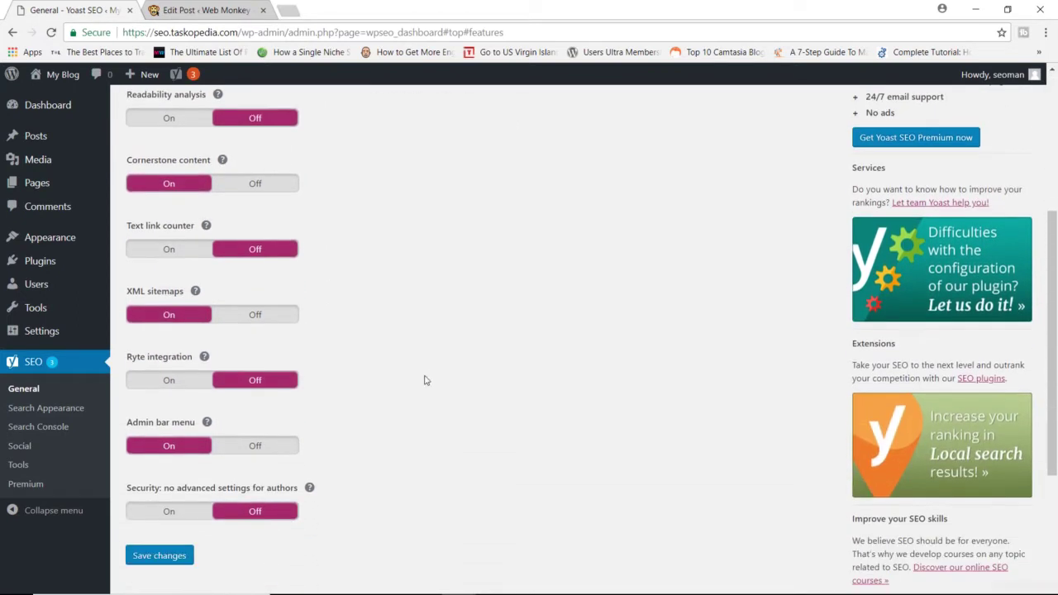
scroll(425, 380, "up", 2)
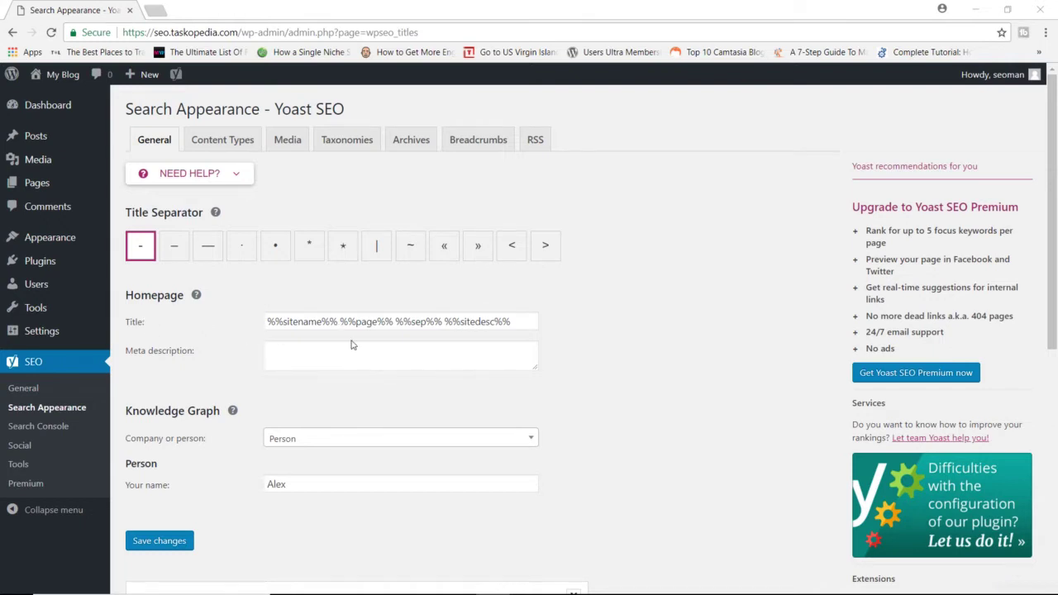
- Examine the variables in the homepage title template under Search Appearance and remove %%page%% from it
left_click_drag(322, 322, 267, 322)
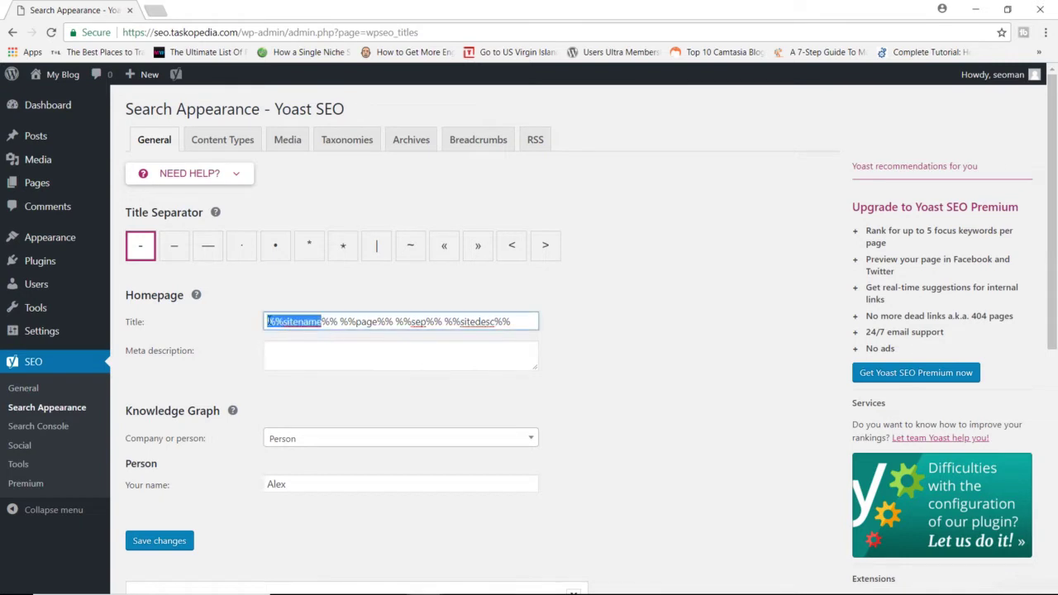
left_click_drag(357, 322, 378, 322)
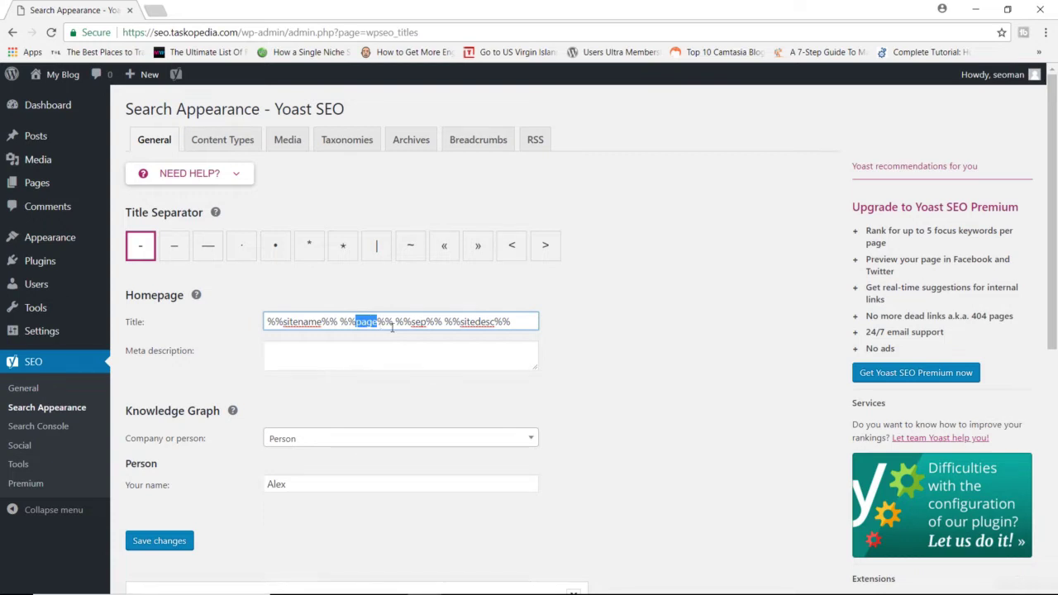
left_click_drag(411, 323, 493, 324)
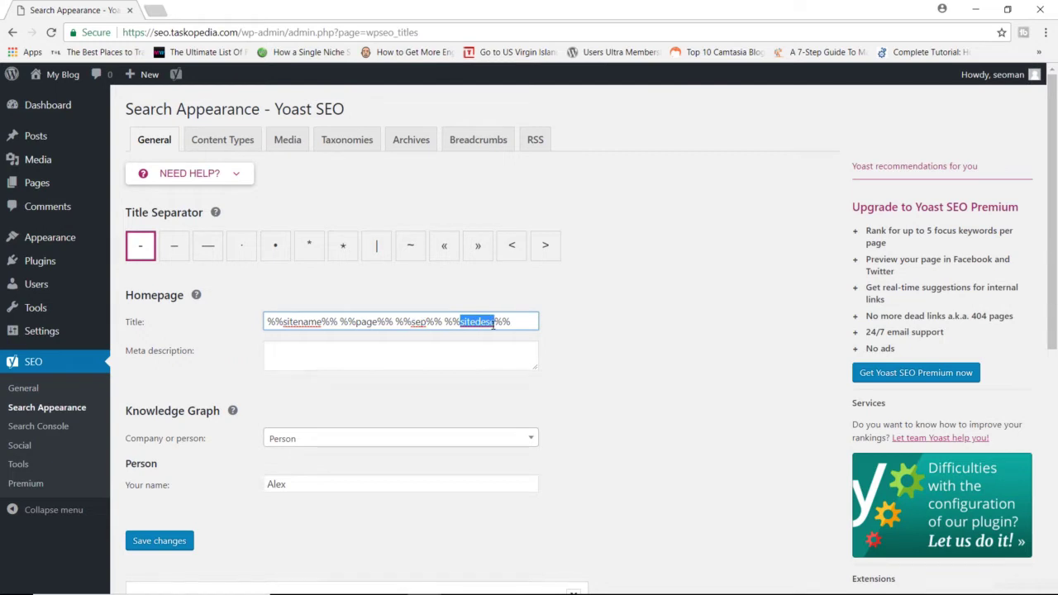
left_click_drag(395, 323, 340, 322)
key("BackSpace")
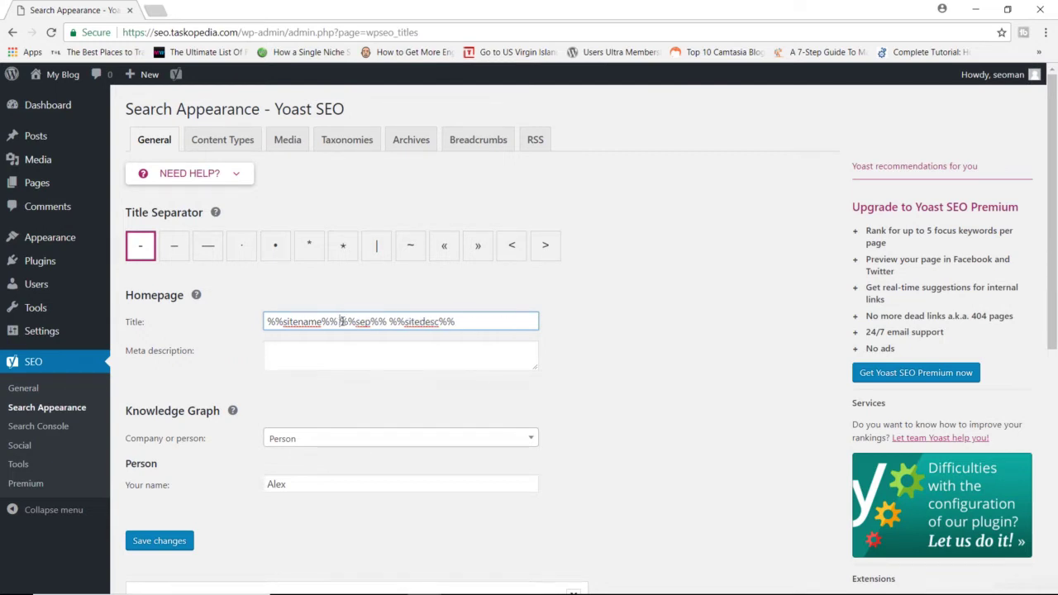
key("BackSpace")
- Set the homepage meta description to "We focus search engine optimization and keyword analysis"
left_click(321, 356)
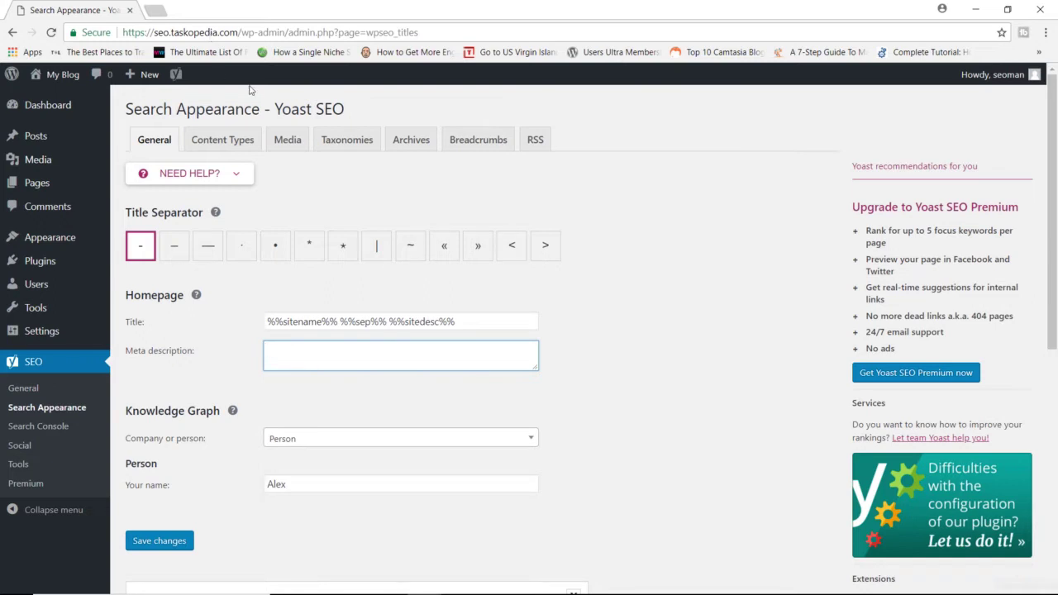
type("We focus searchh engngine o")
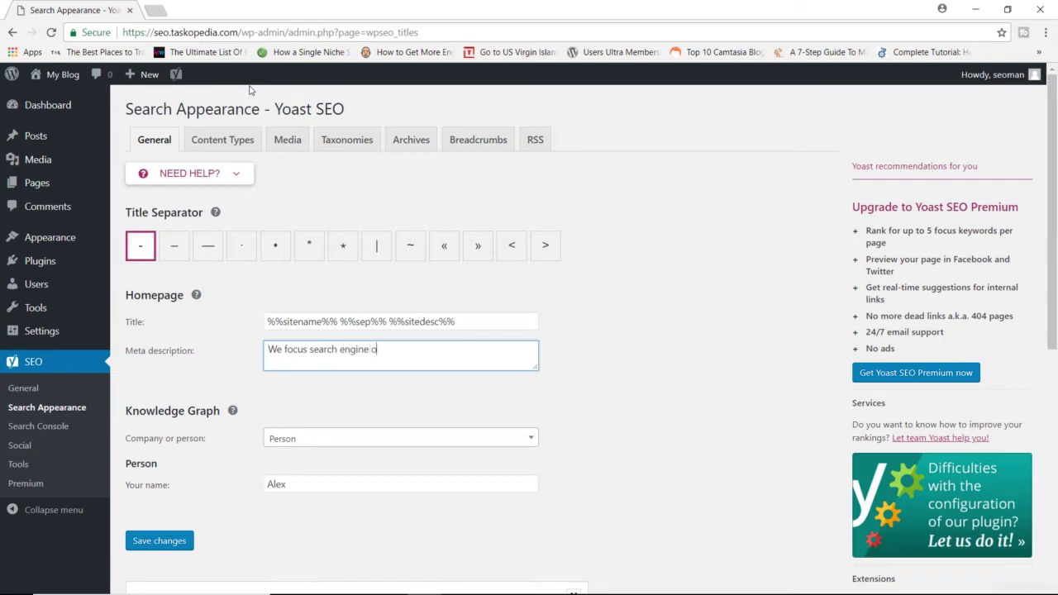
type("ptimization and keyword")
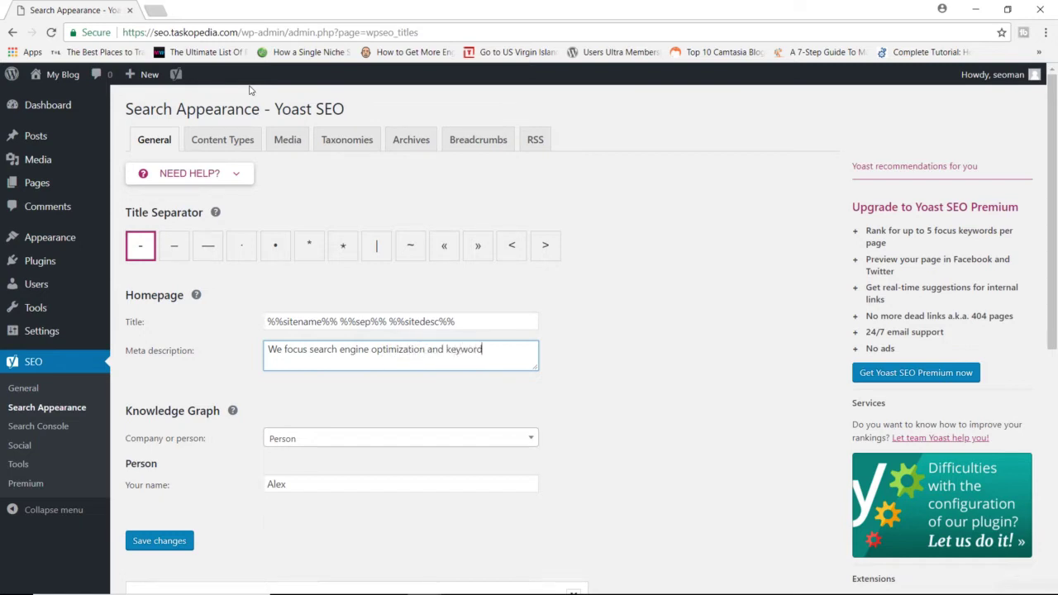
type(" analysis")
- Try Company as the Knowledge Graph type, set it back to Person, and save the general search appearance settings
scroll(1043, 302, "down", 3)
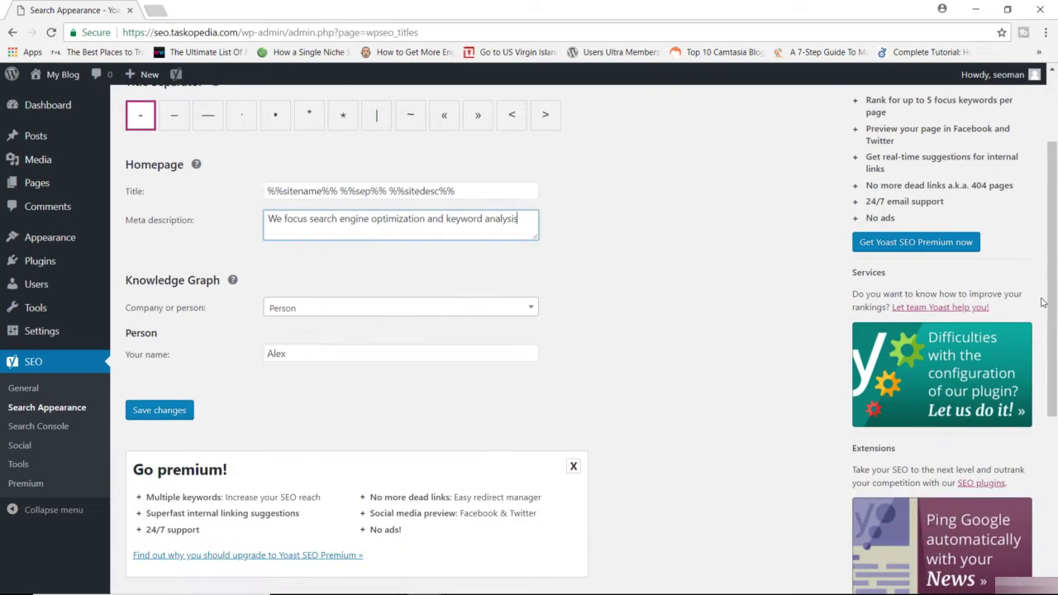
left_click(345, 312)
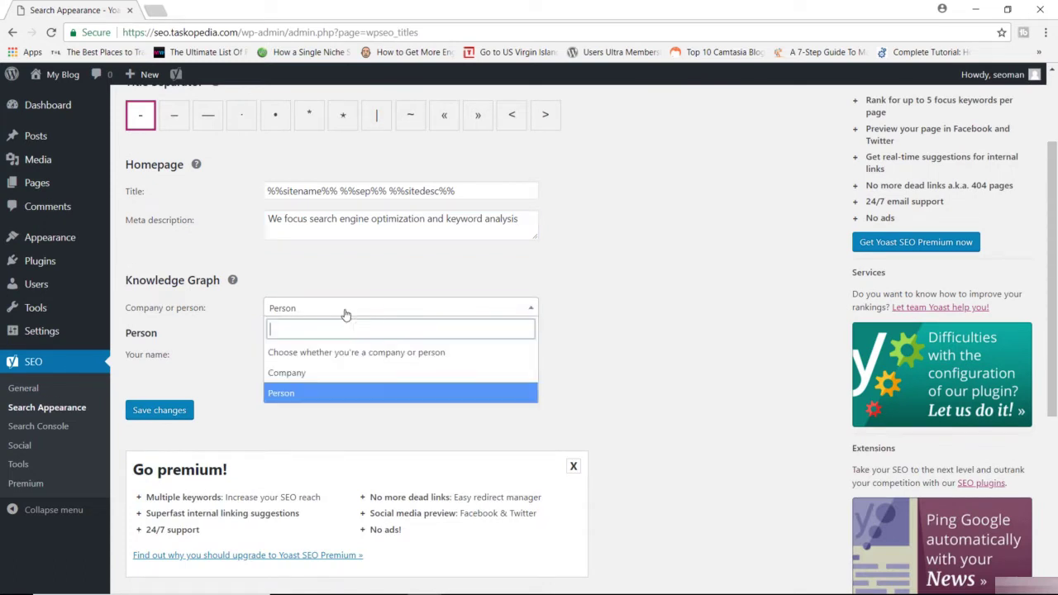
left_click(307, 373)
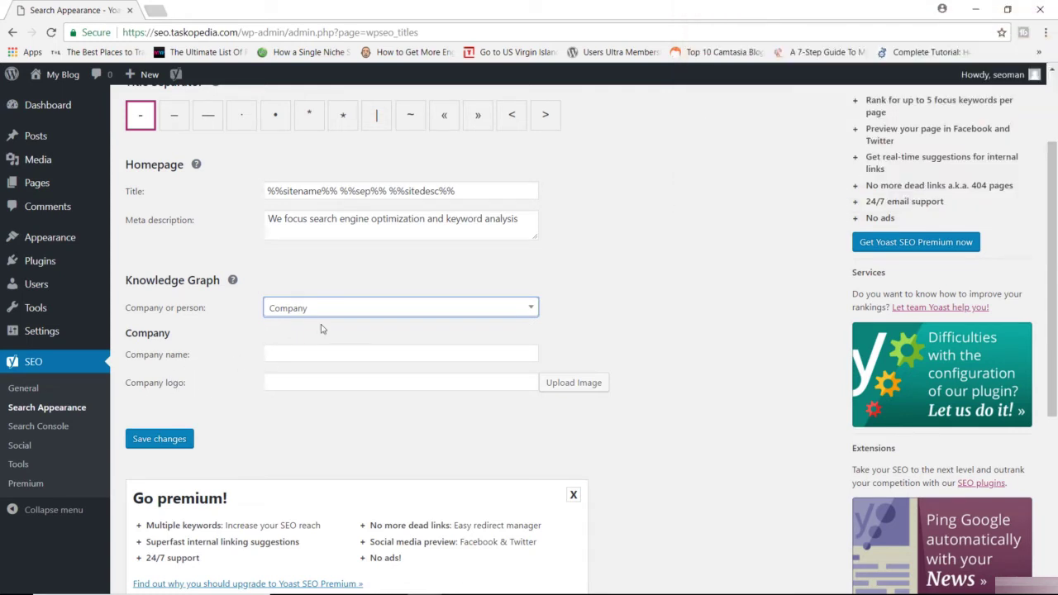
left_click(331, 308)
left_click(281, 391)
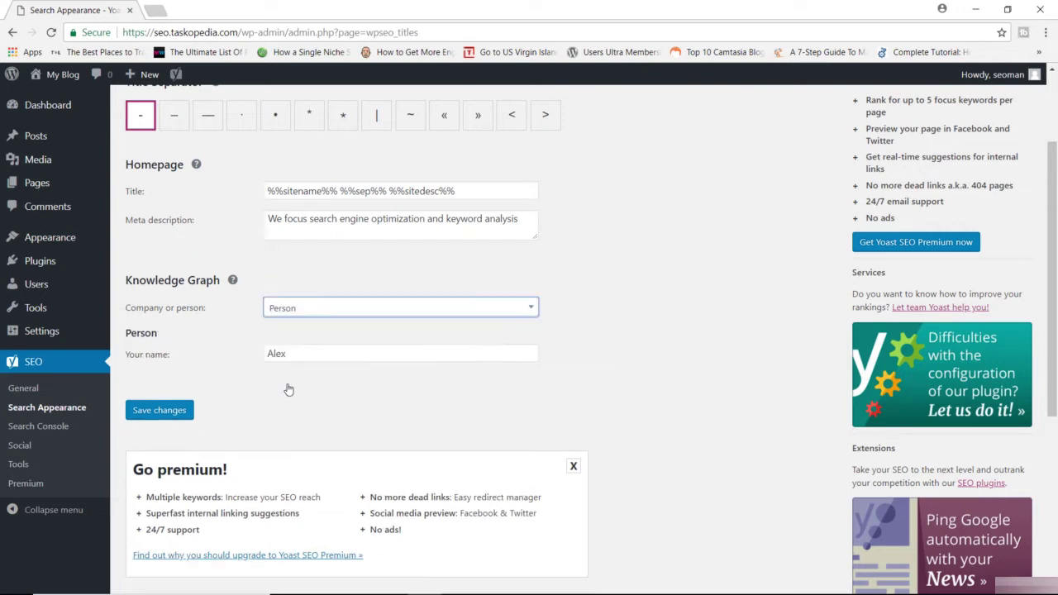
left_click(180, 410)
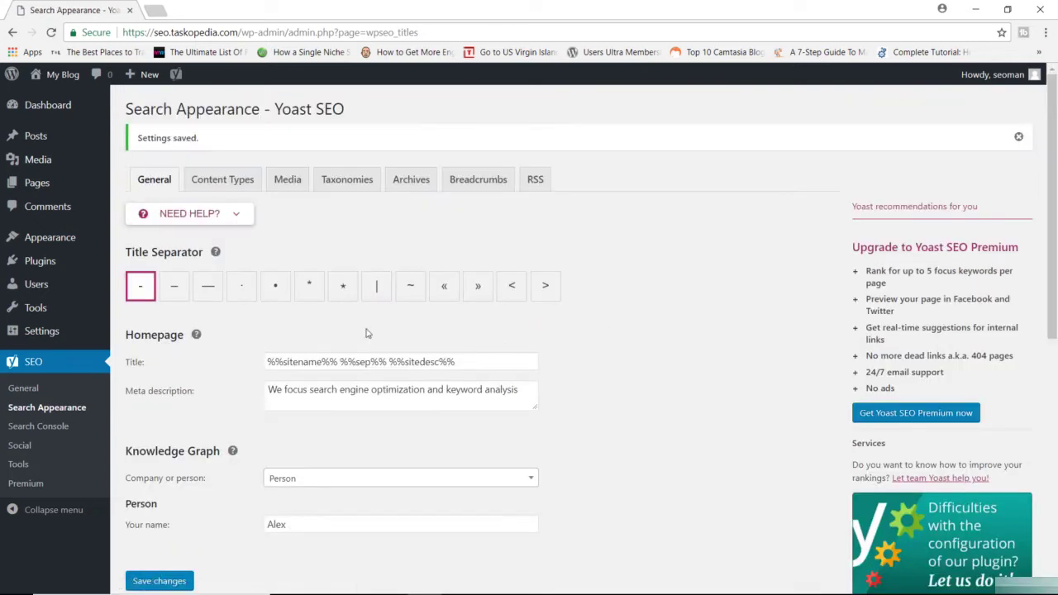
- In the content type settings for Posts, set the meta description template to %%excerpt%% and show the date in the snippet preview
left_click(217, 182)
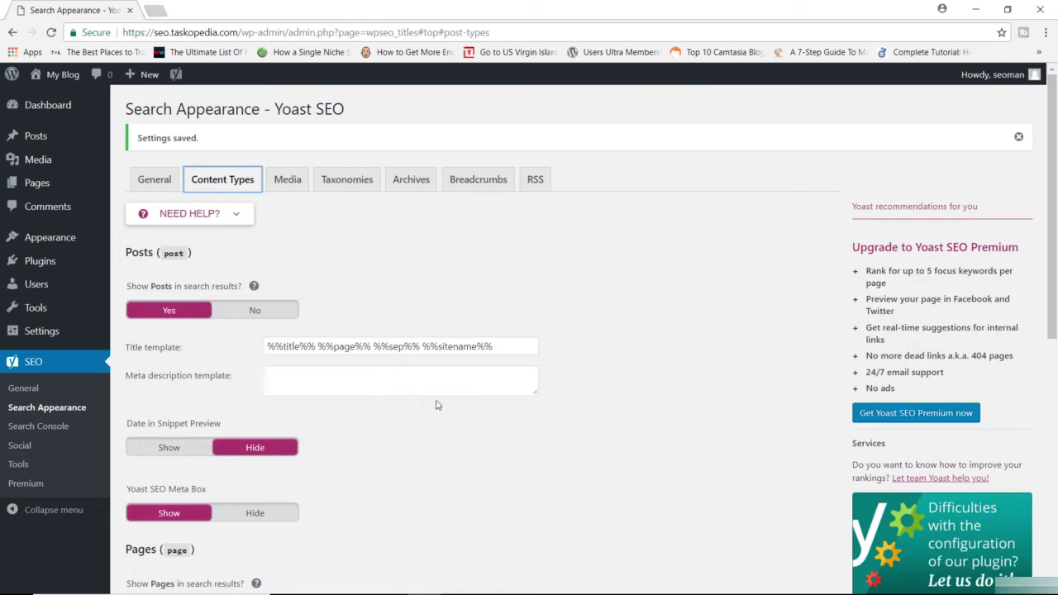
left_click(335, 383)
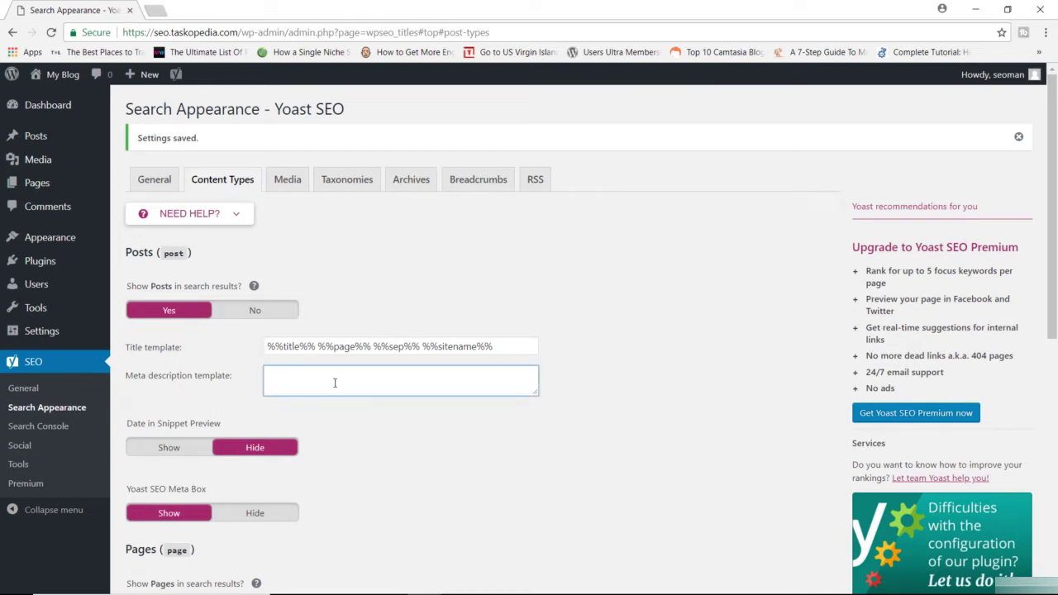
type("%%excerpt%%")
left_click_drag(330, 375, 265, 376)
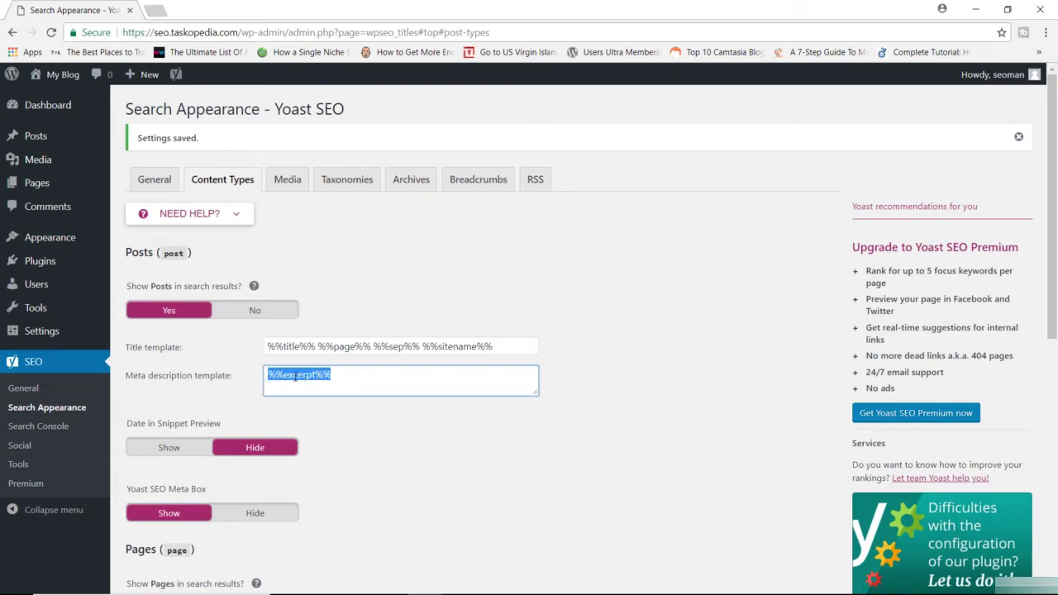
left_click_drag(501, 346, 279, 341)
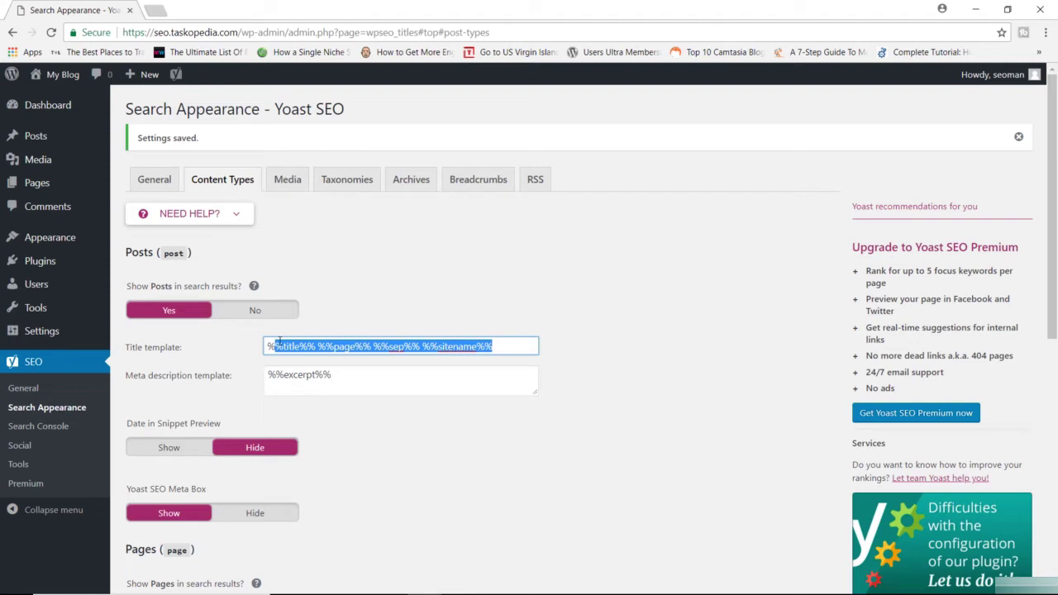
left_click(493, 460)
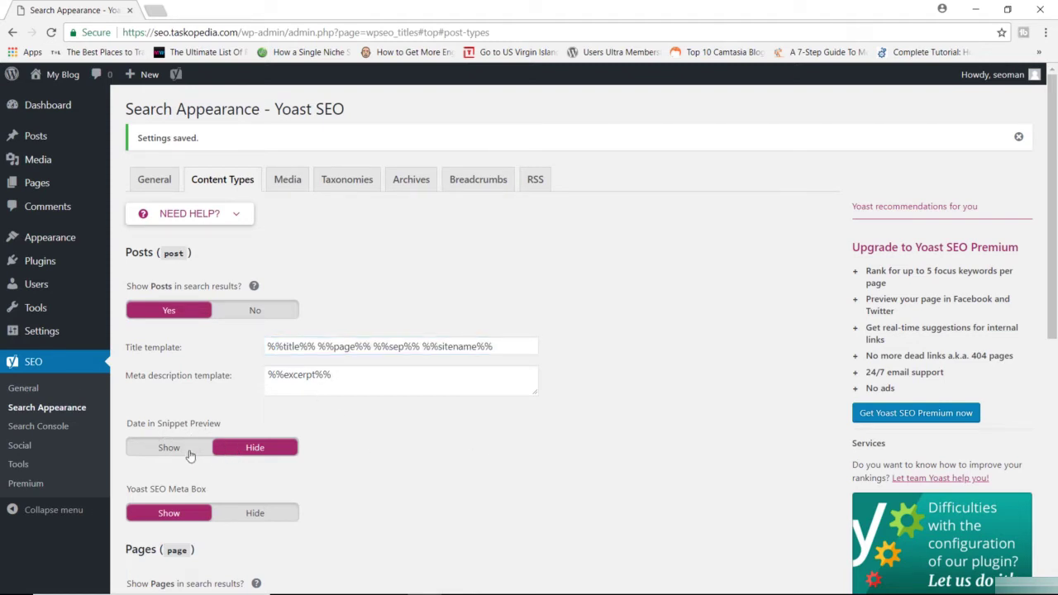
left_click(145, 453)
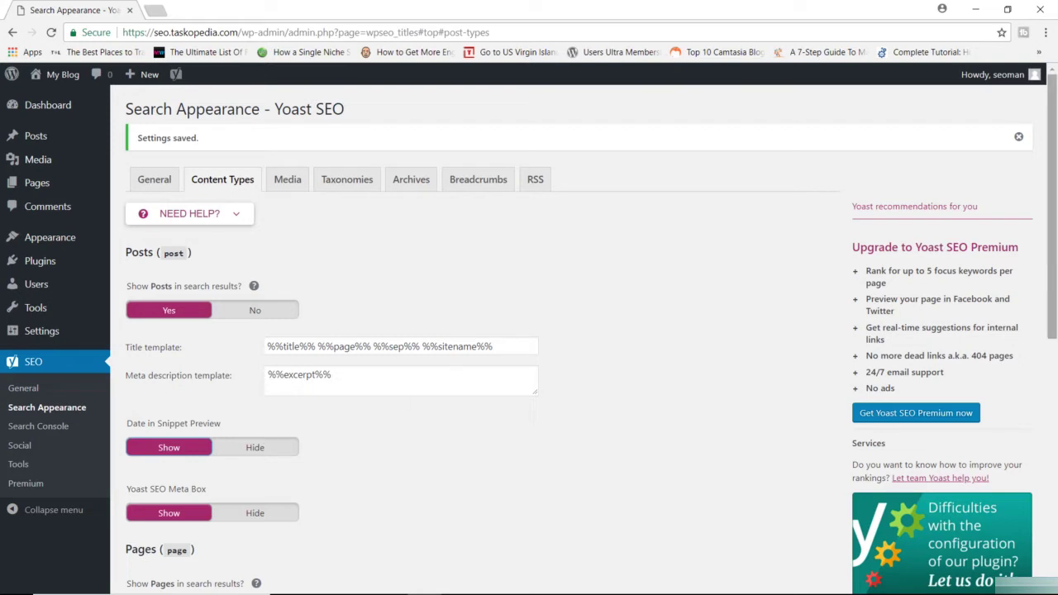
- Hide the Yoast SEO Meta Box for Pages and save the content type settings
scroll(1033, 345, "down", 3)
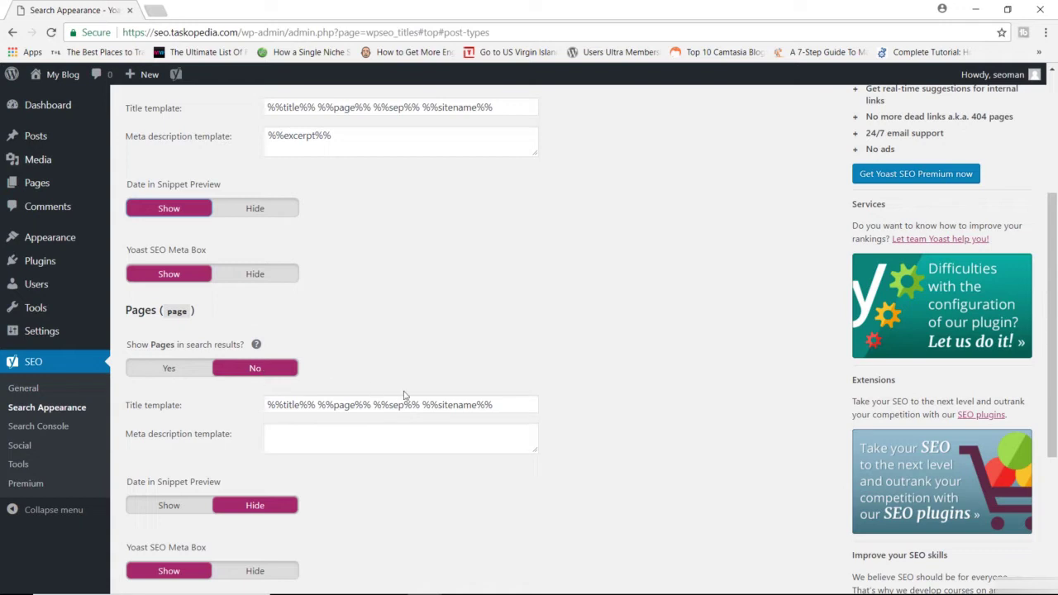
scroll(1056, 308, "down", 2)
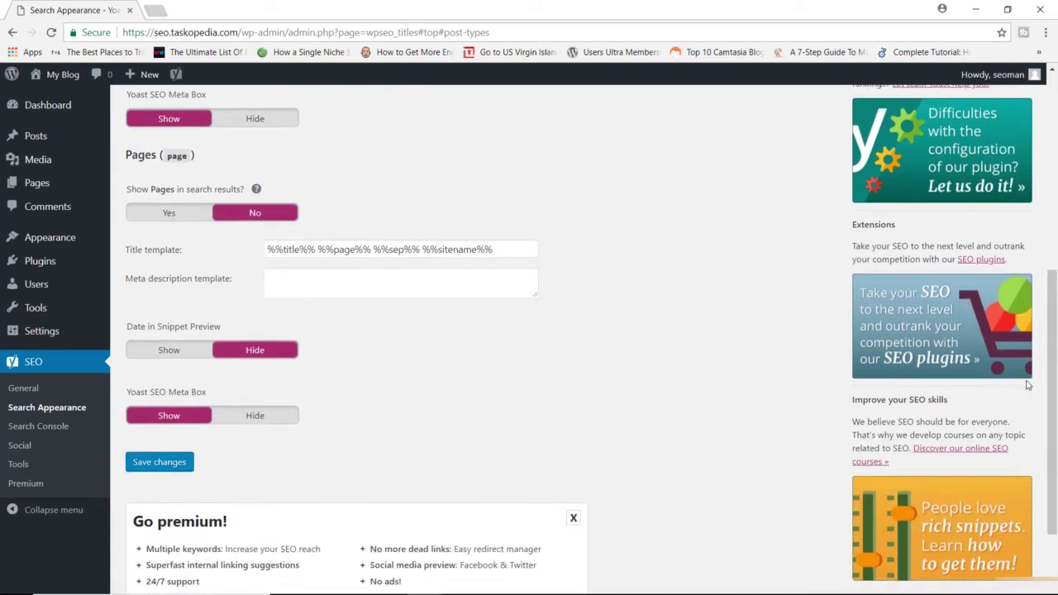
left_click(255, 417)
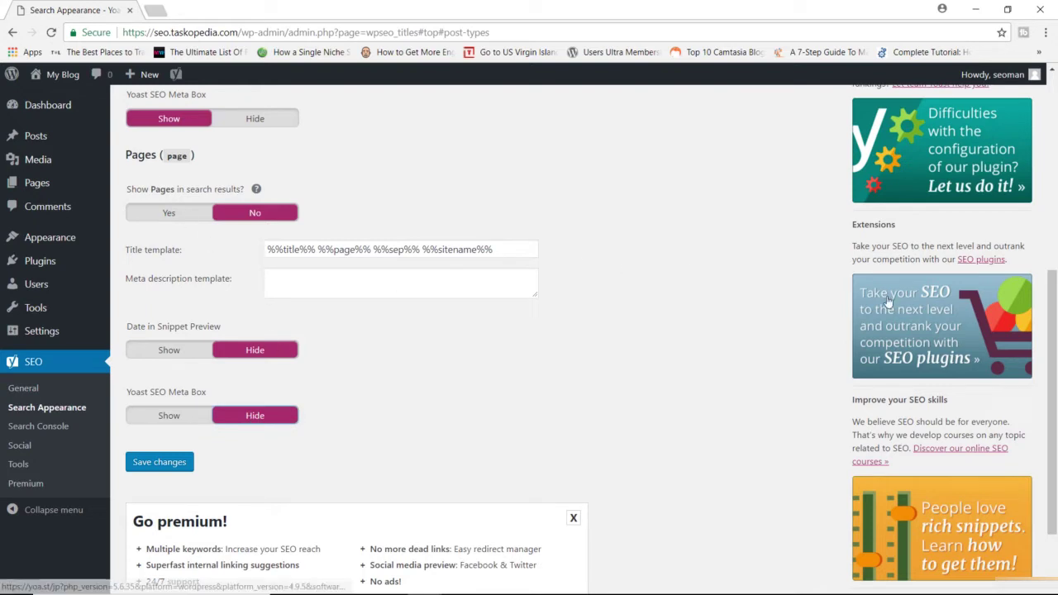
left_click_drag(1052, 397, 1052, 285)
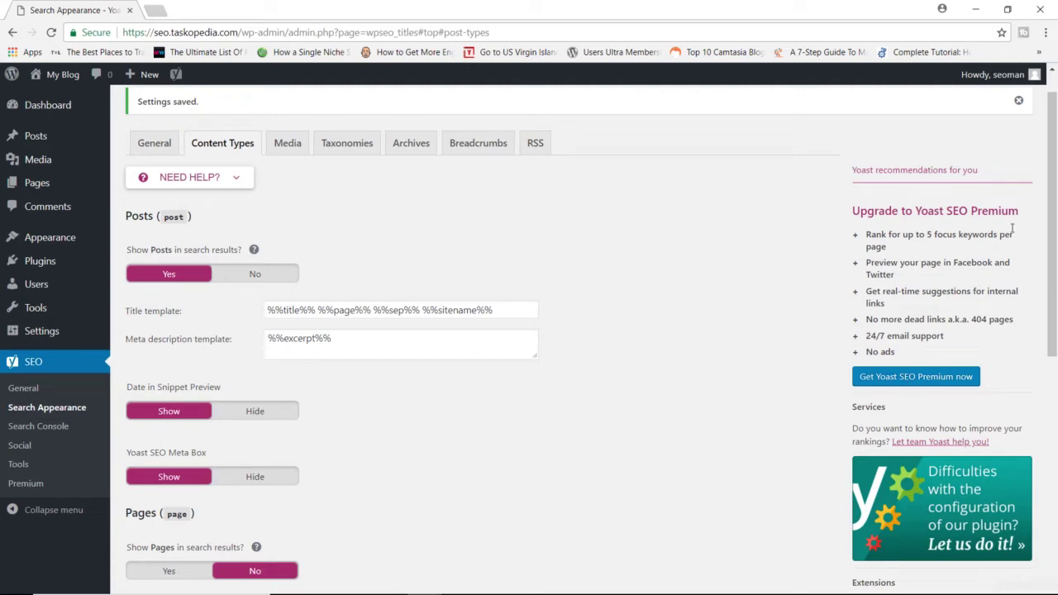
left_click_drag(1052, 272, 1053, 425)
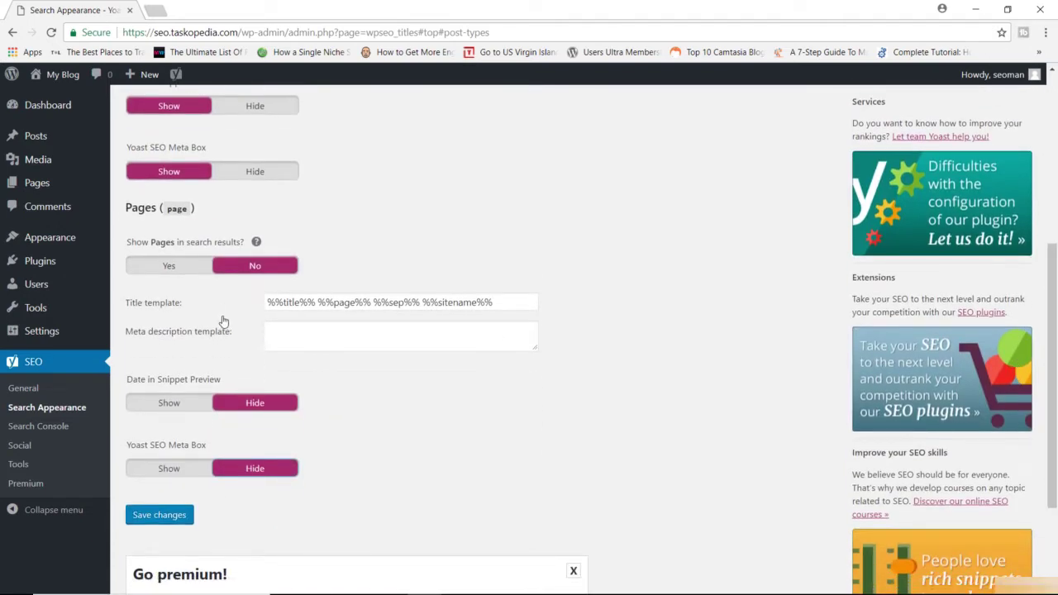
left_click(153, 515)
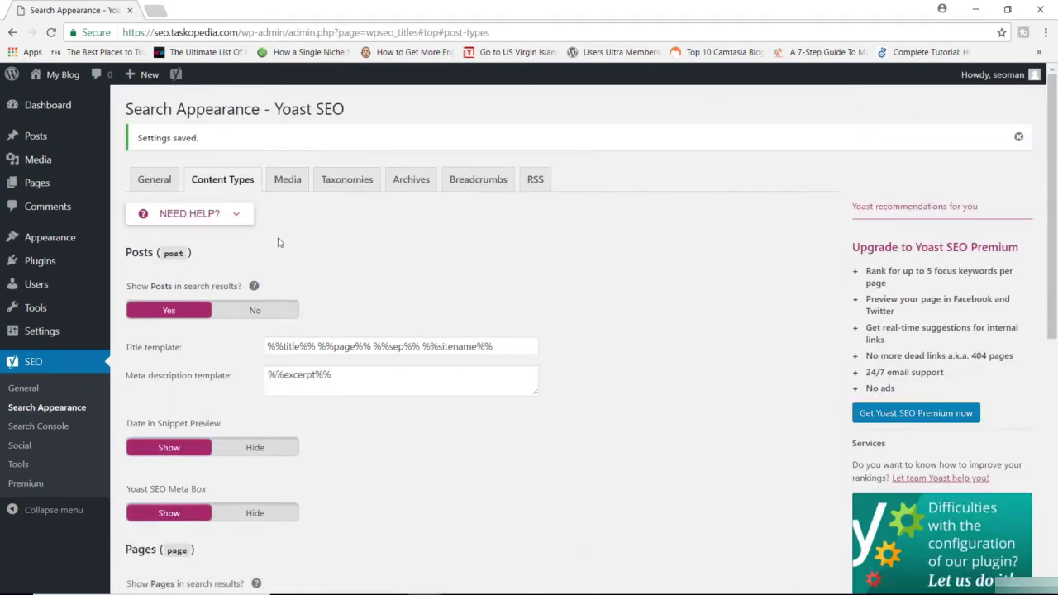
- In the taxonomy settings, set the title template for Categories to "%%term_title%% - %%sitename%%"
left_click(289, 181)
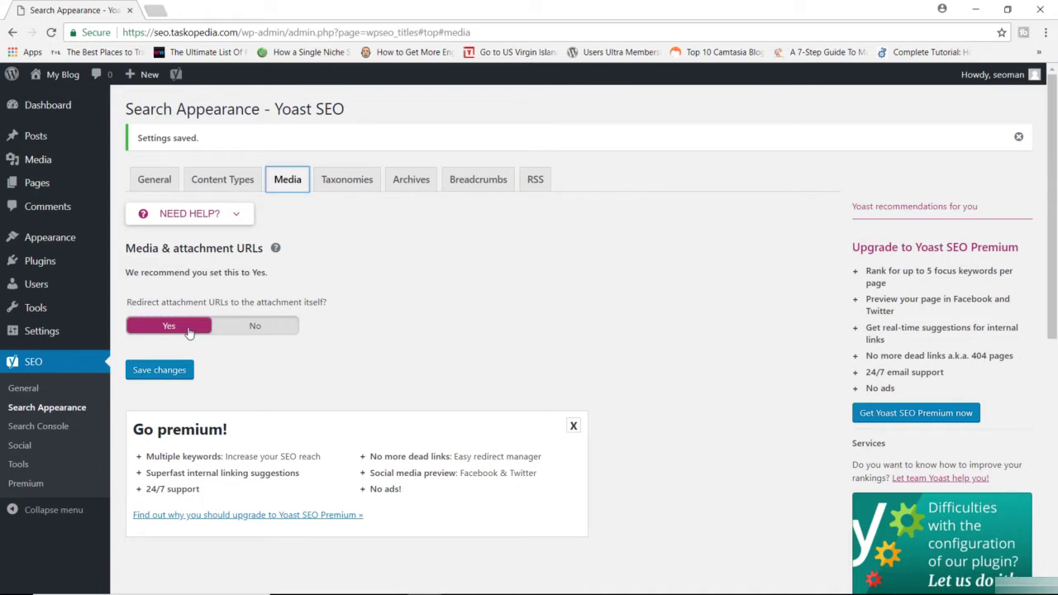
left_click(344, 189)
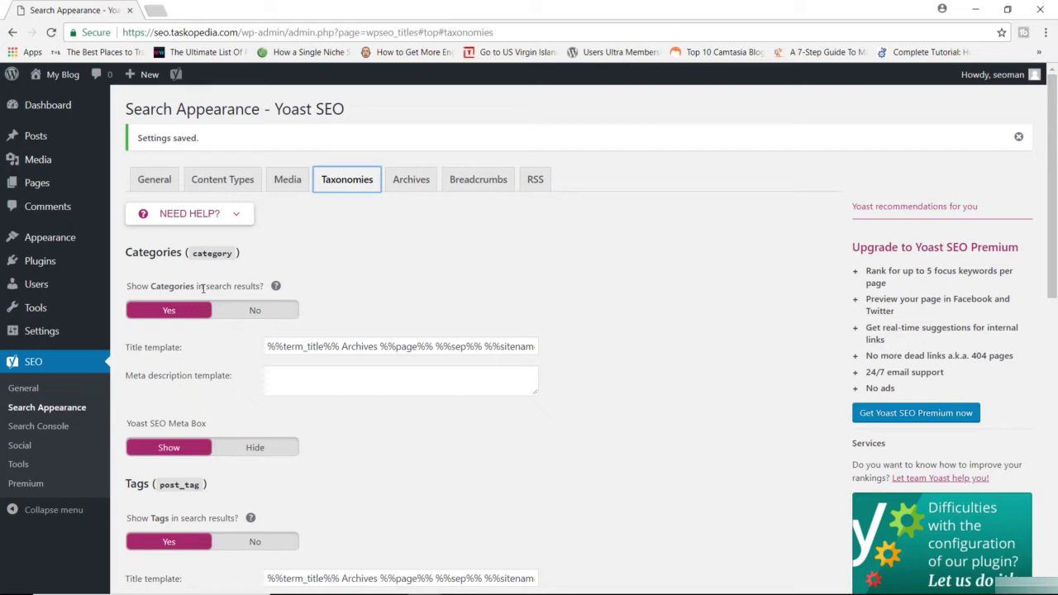
left_click(353, 346)
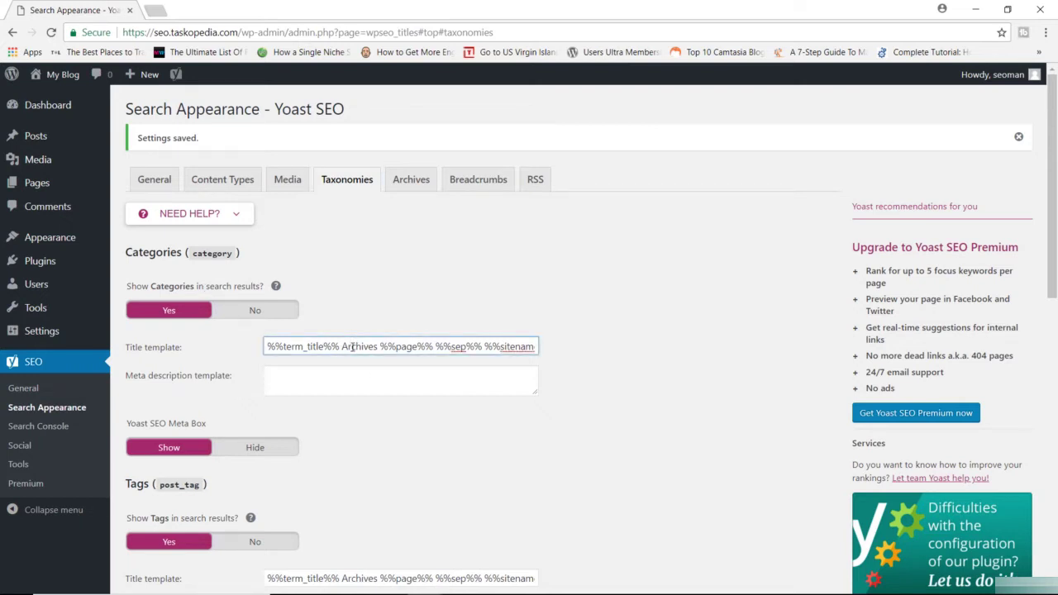
key("ctrl+a")
key("BackSpace")
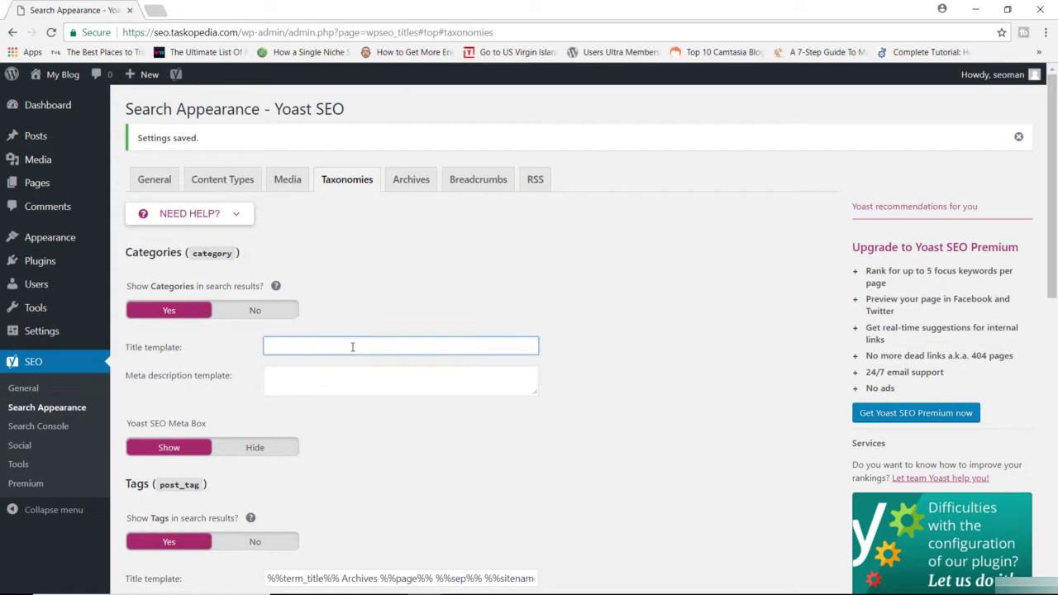
type("%%ter")
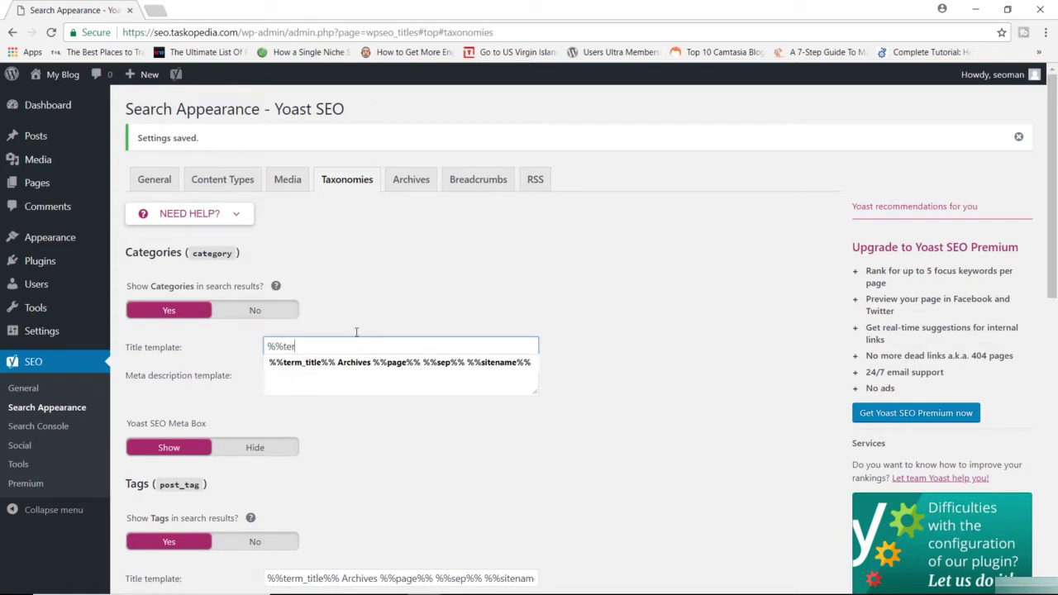
type("m_title")
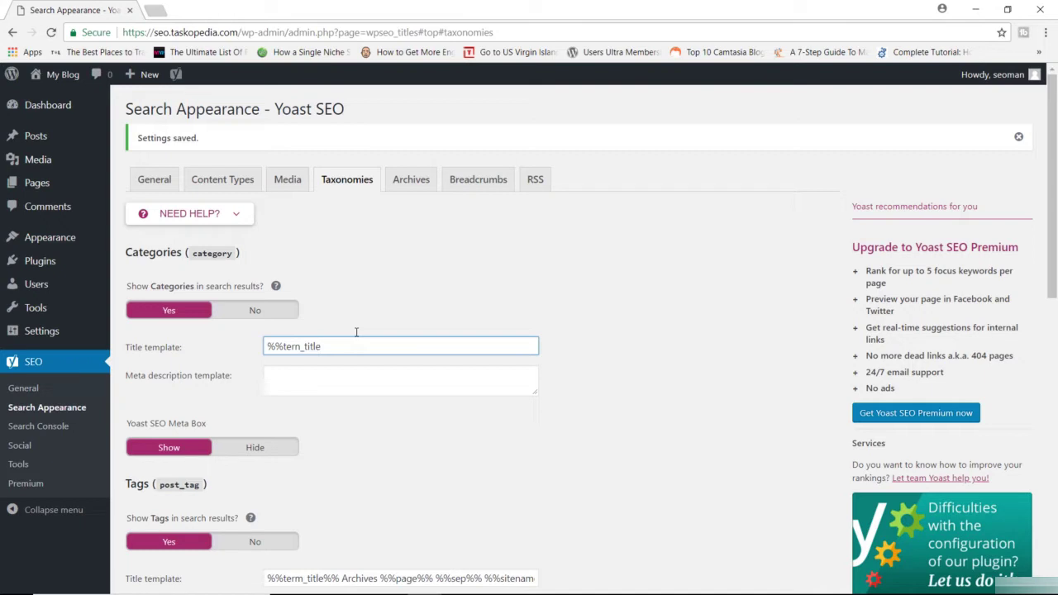
type("%%")
type("-%%sitename%%")
left_click(299, 347)
key("BackSpace")
type("_")
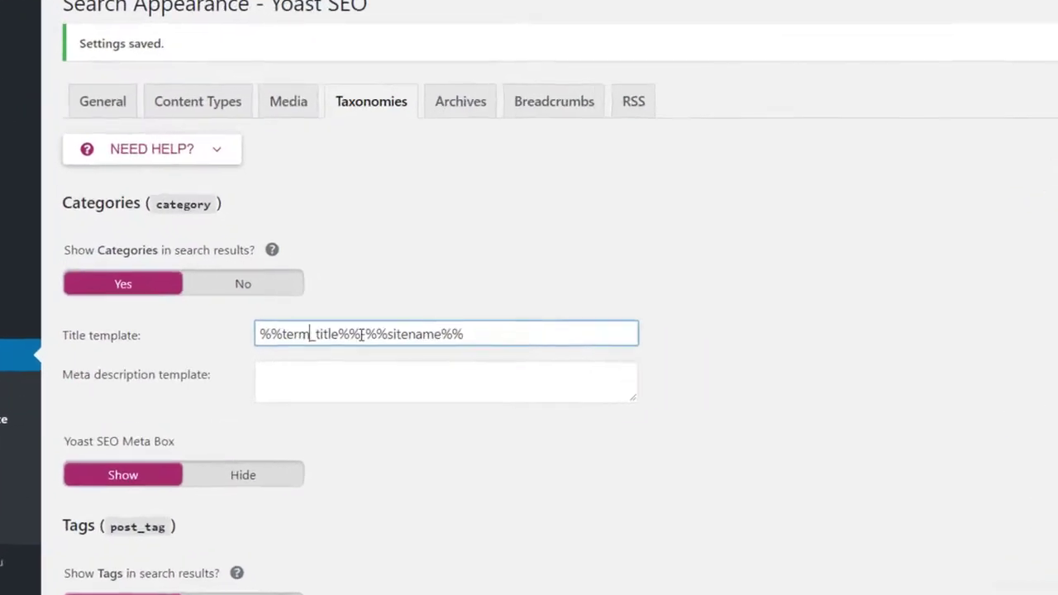
left_click(361, 334)
type("-")
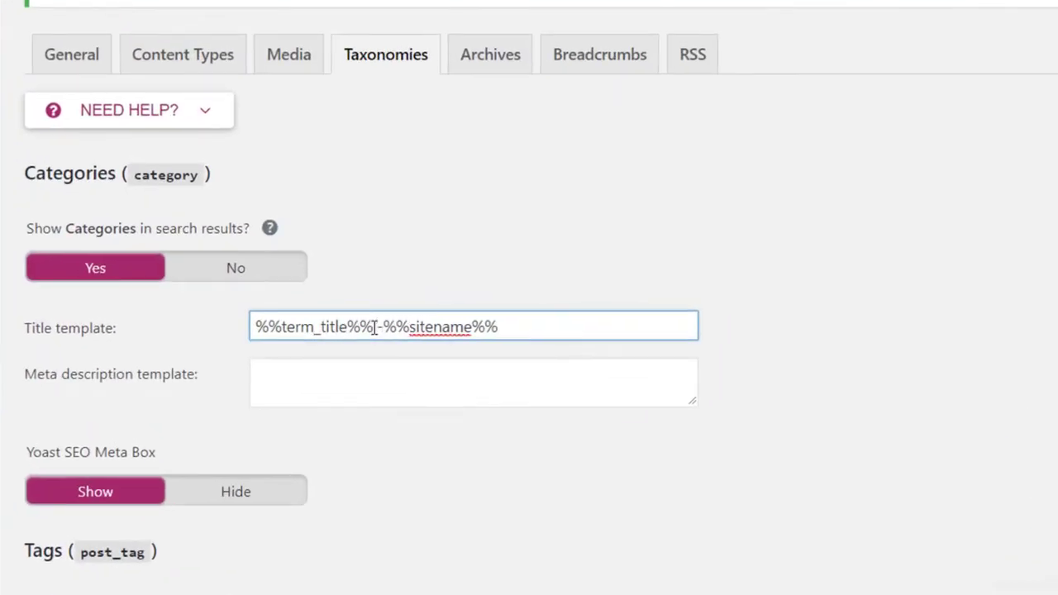
left_click(375, 328)
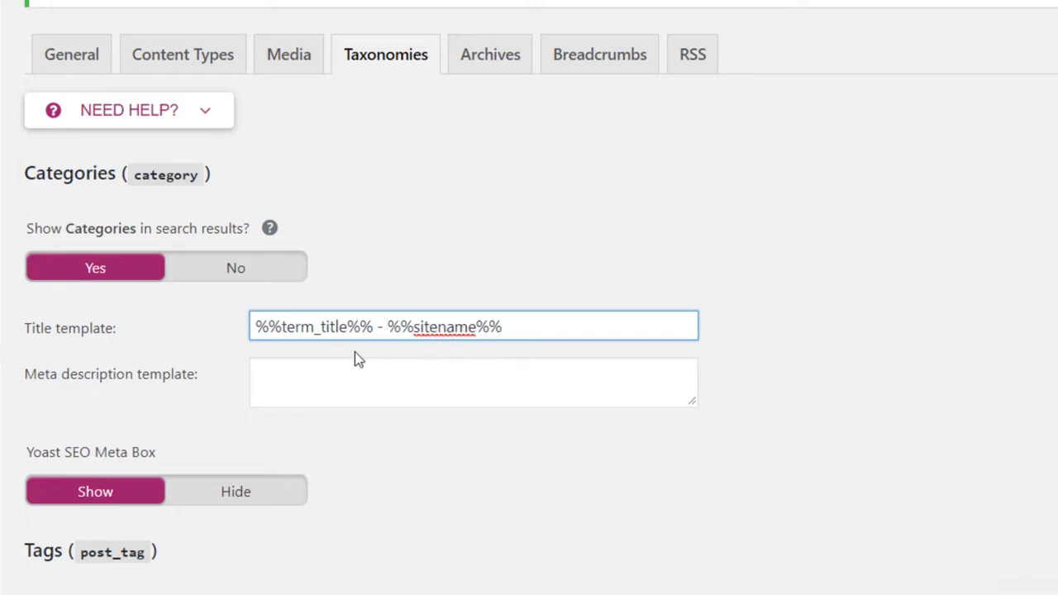
- Set the meta description template for Categories to %%category_description%%
left_click(374, 373)
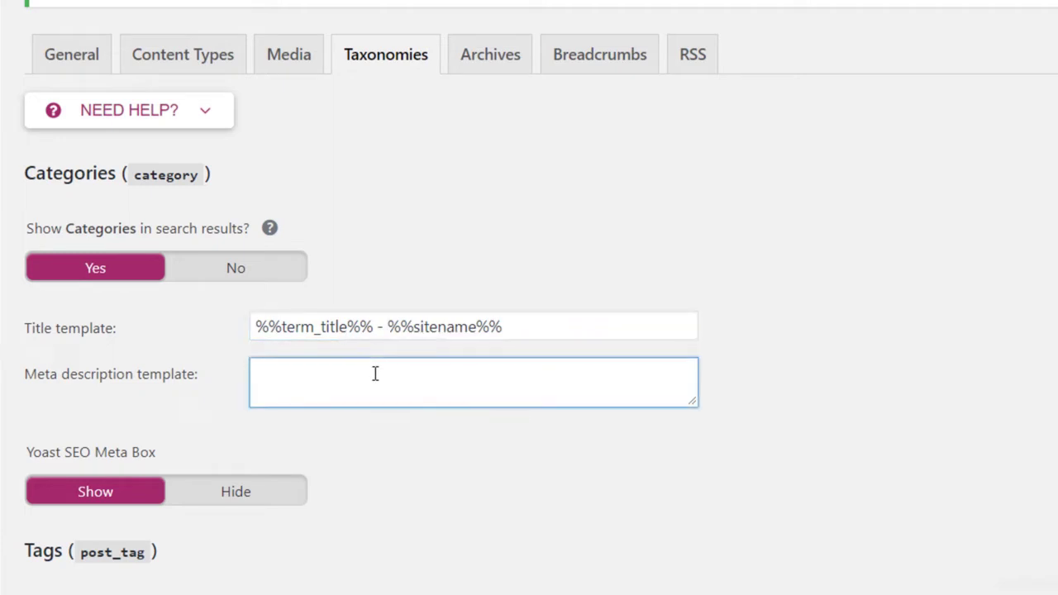
type("%%c")
type("atego")
type("ry")
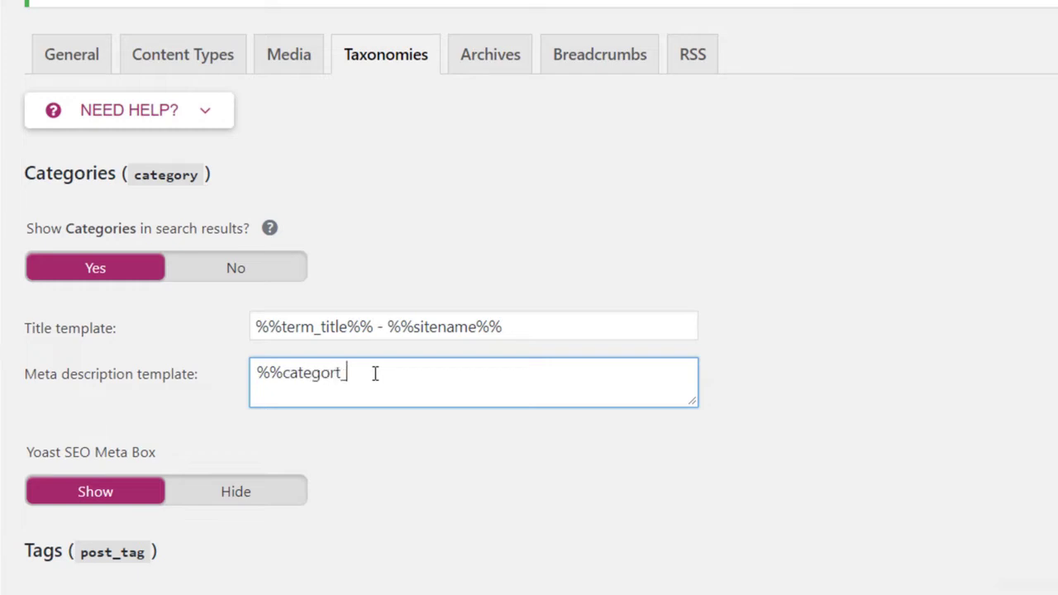
key("BackSpace")
type("y_descr")
type("iption")
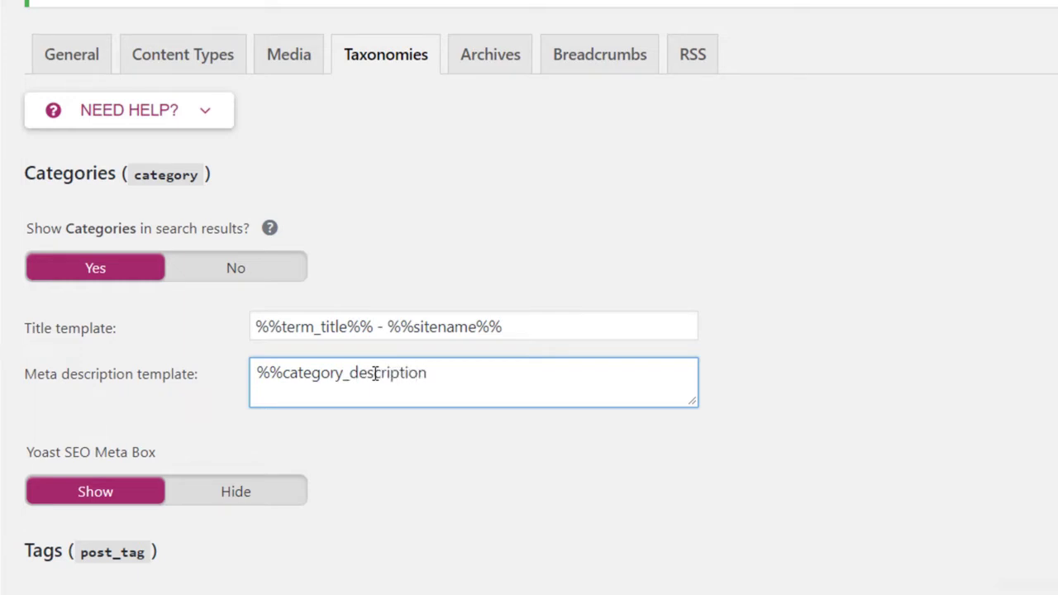
type("%%")
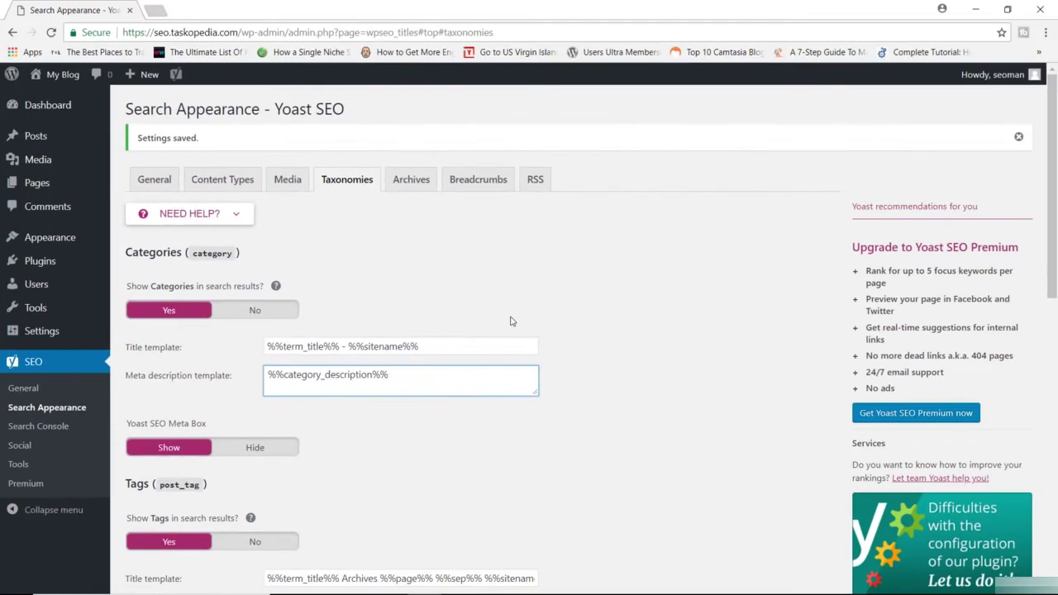
- Open the post categories page in a separate browser tab, examine the category descriptions, and close that tab
mouse_move(73, 176)
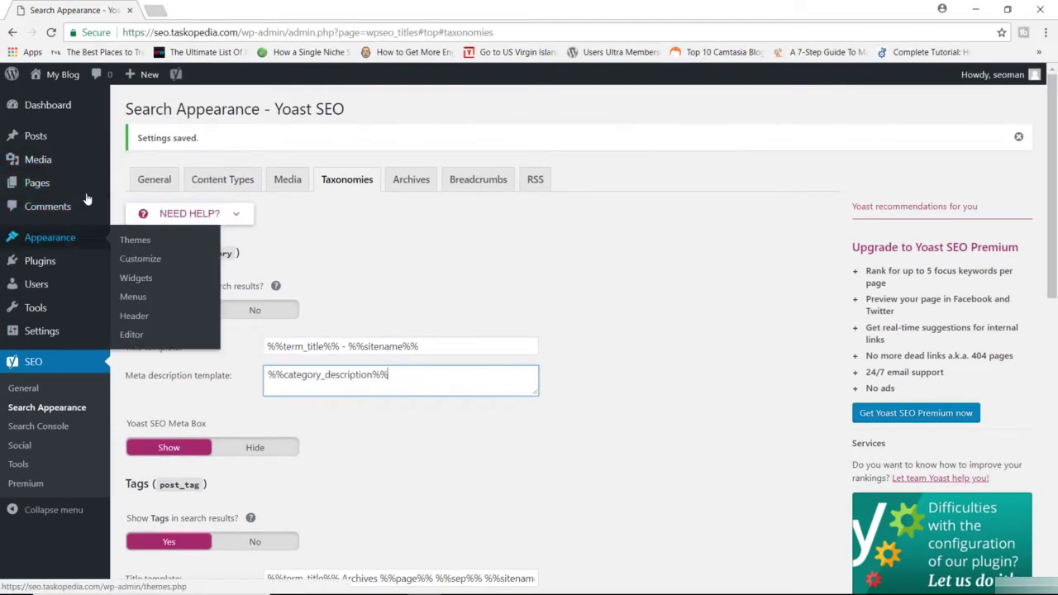
mouse_move(74, 142)
right_click(125, 182)
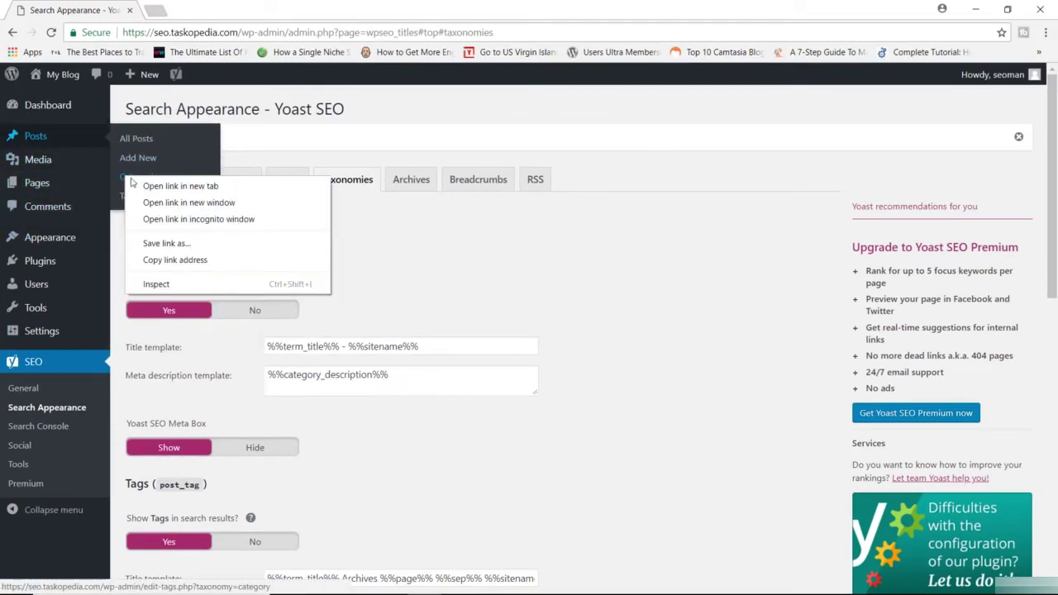
left_click(153, 183)
left_click(235, 8)
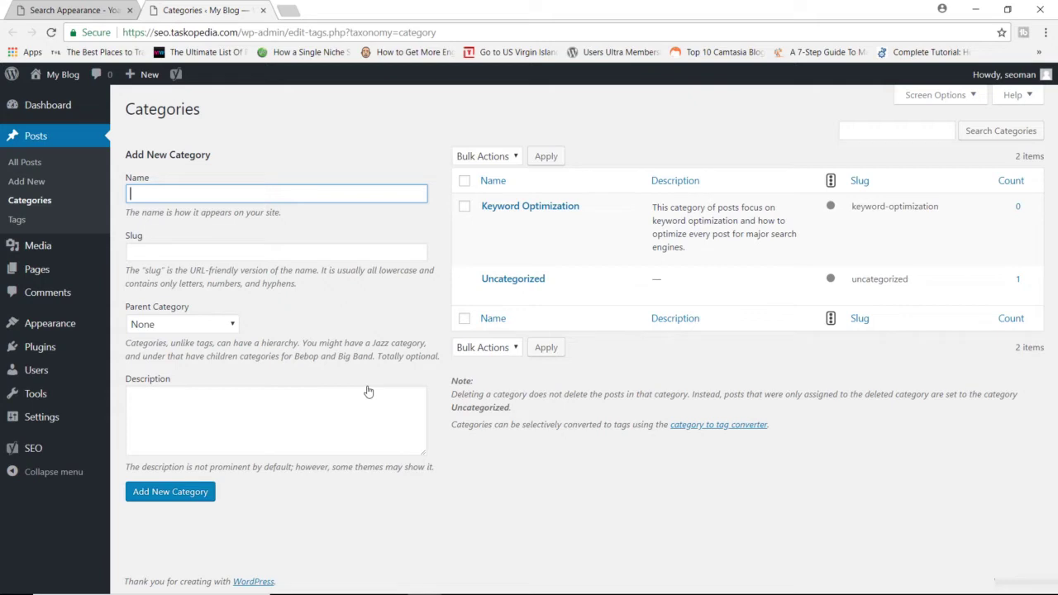
left_click(263, 10)
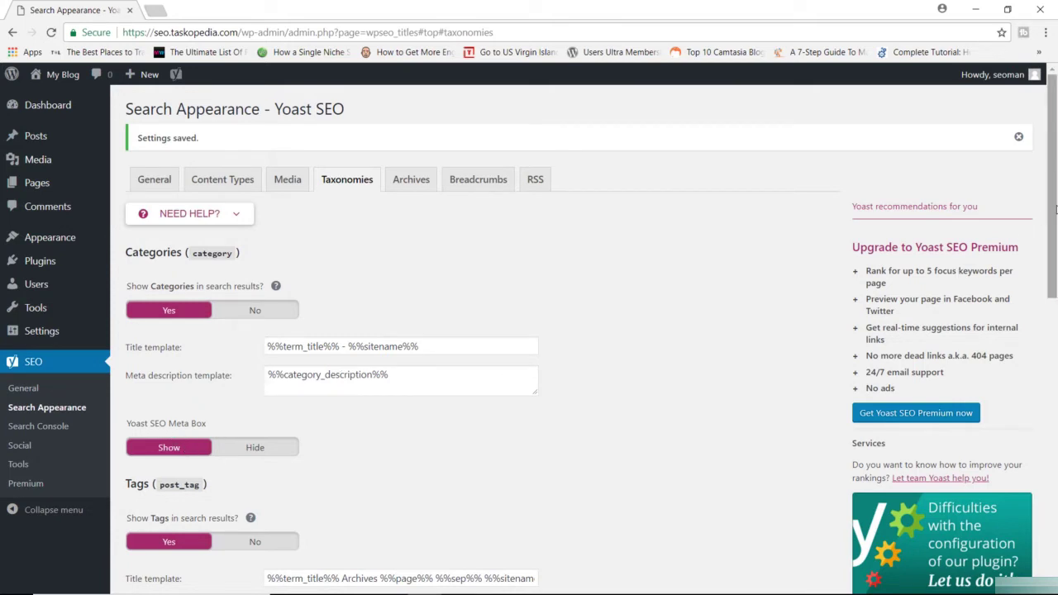
- Exclude Tags from search results and hide their Yoast SEO Meta Box
scroll(1033, 281, "down", 3)
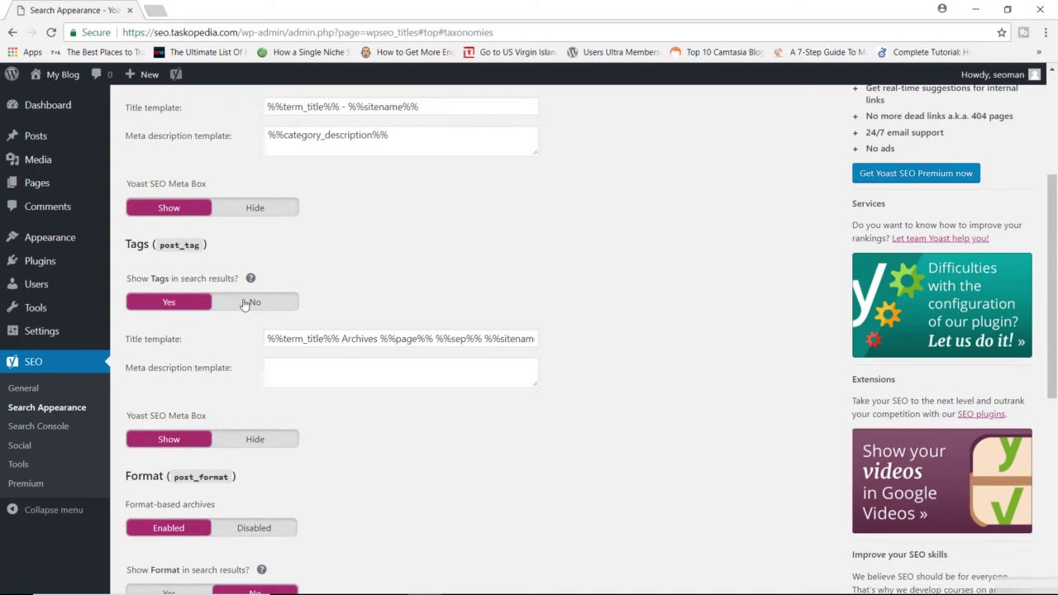
left_click(245, 304)
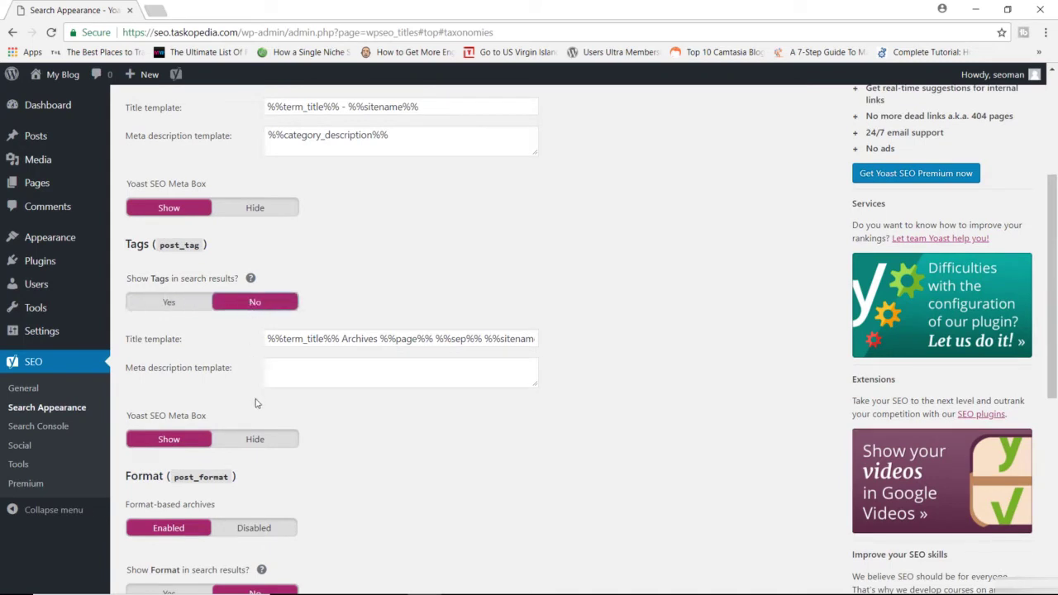
left_click(254, 443)
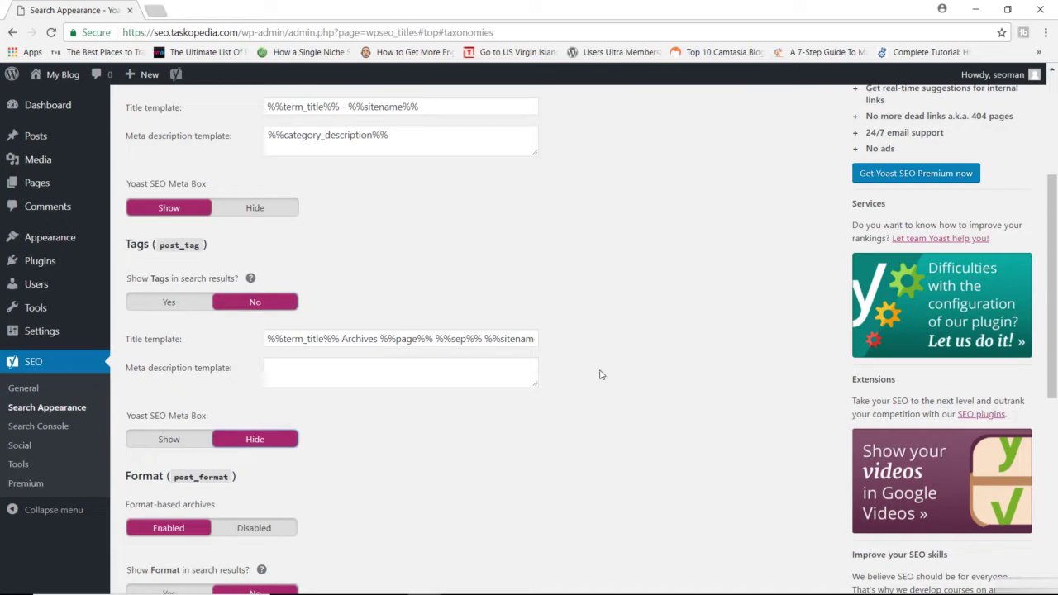
- Disable format-based archives, remove the categories prefix from category URLs, and save the taxonomy settings
left_click_drag(1052, 314, 1010, 396)
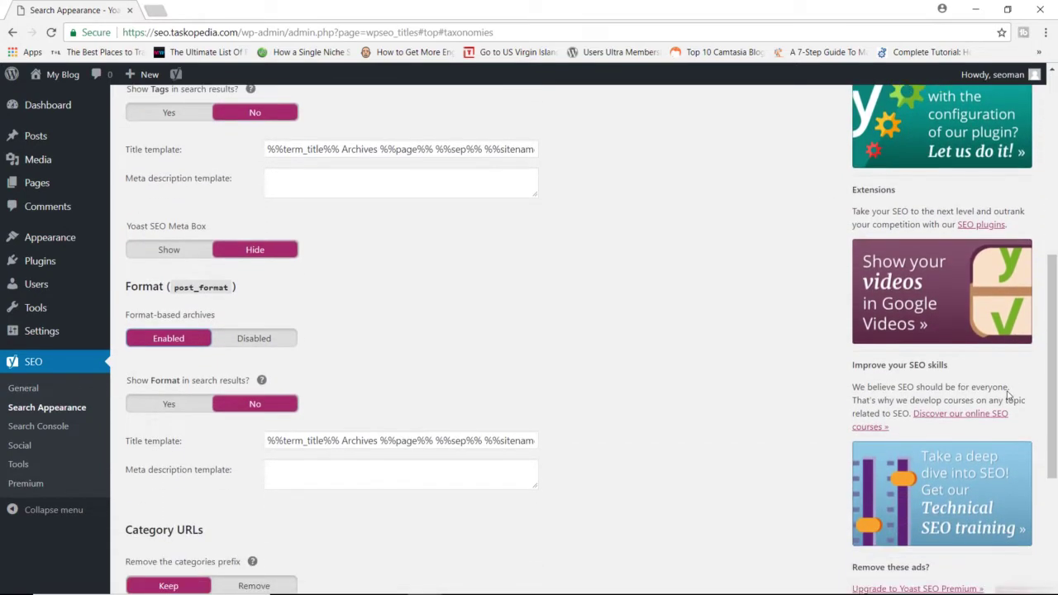
left_click(240, 345)
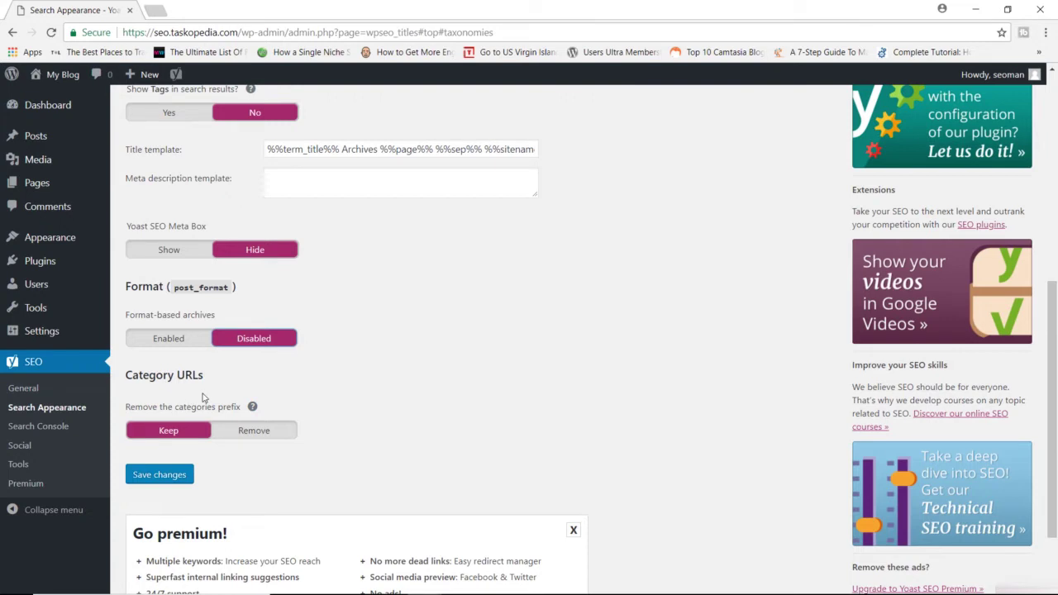
left_click(252, 435)
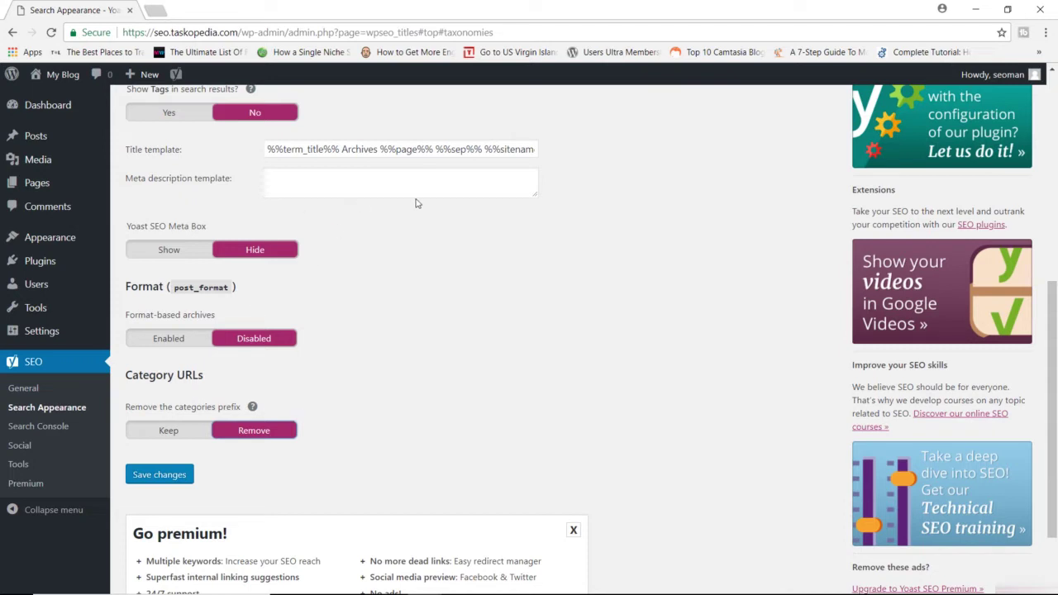
left_click(161, 476)
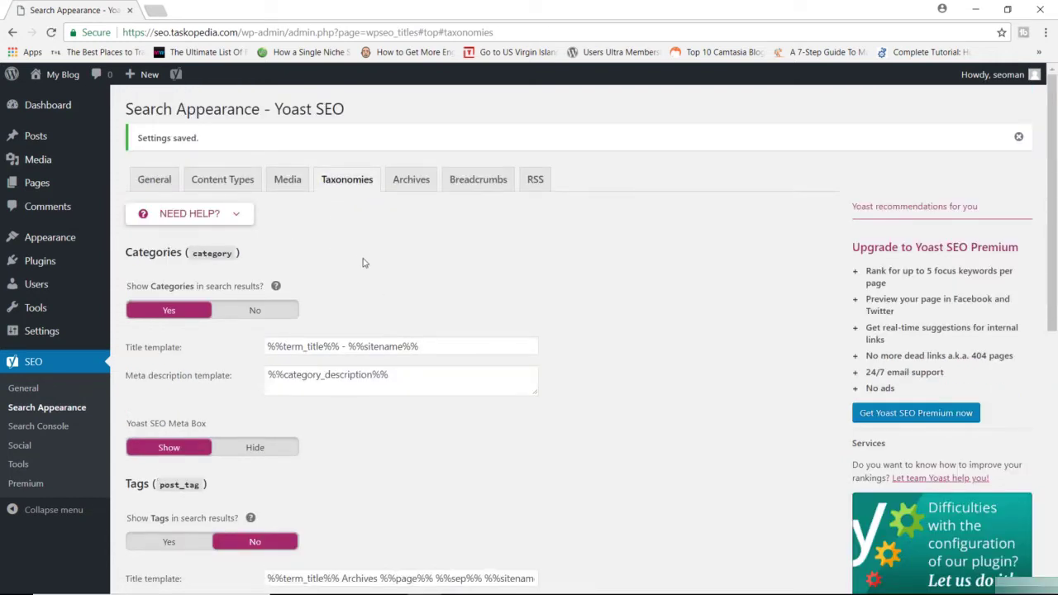
left_click(157, 178)
left_click(241, 179)
left_click(281, 178)
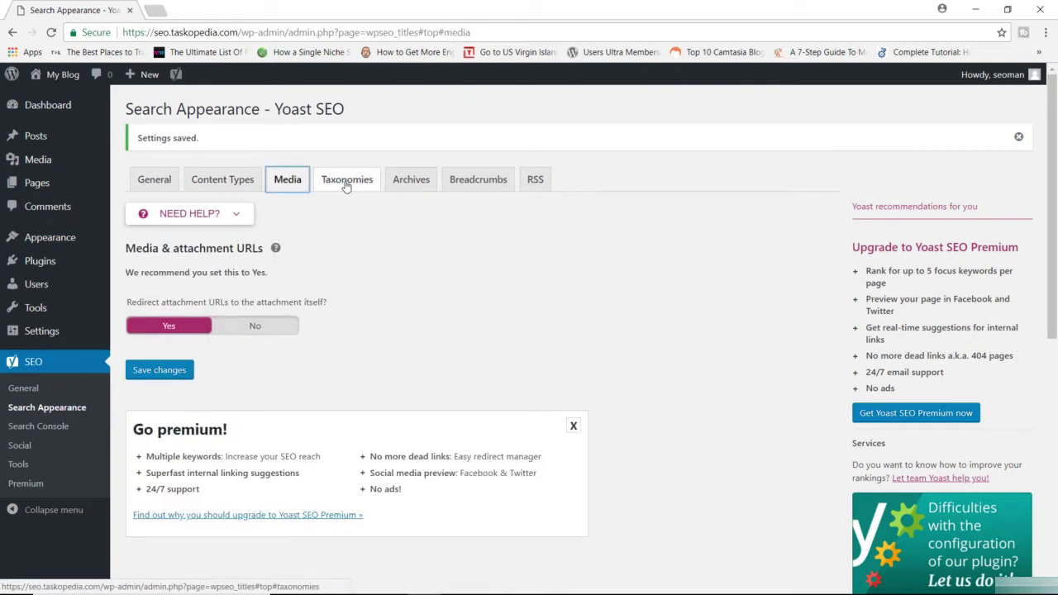
left_click(346, 186)
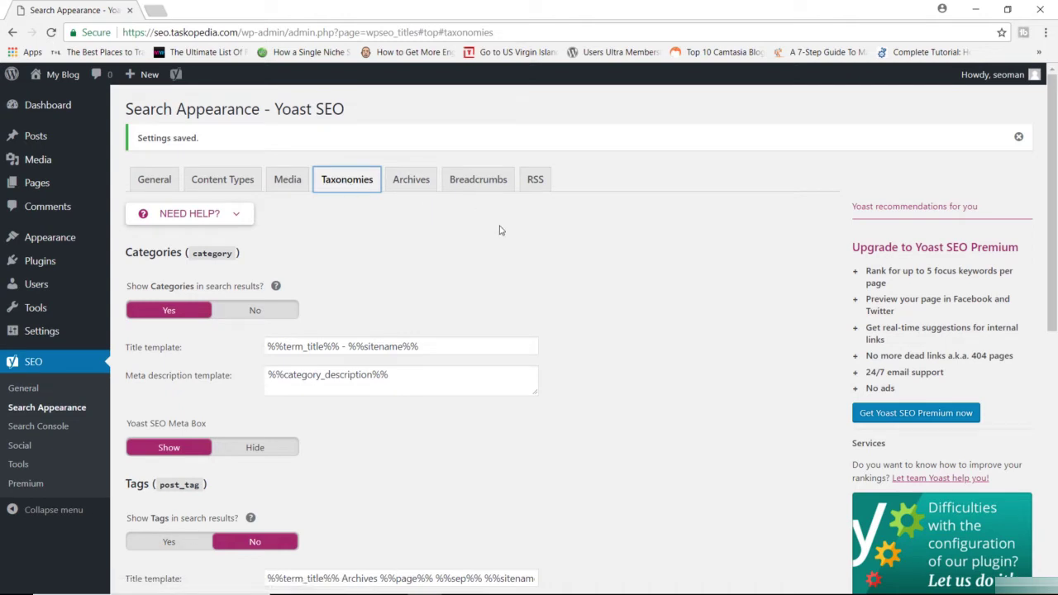
- Disable date archives in the archive settings and save the changes
left_click(411, 180)
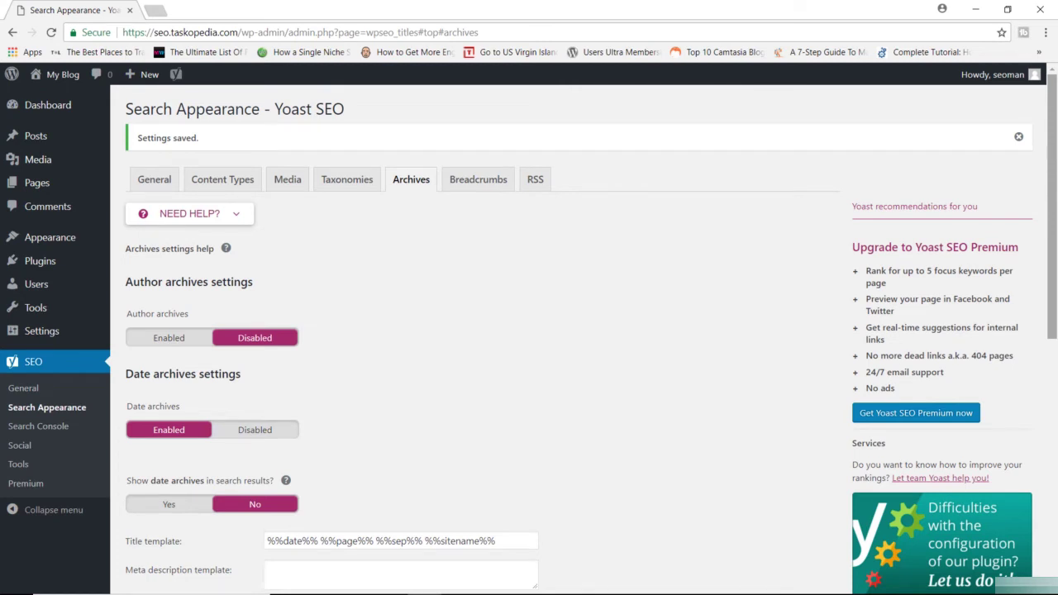
left_click(253, 431)
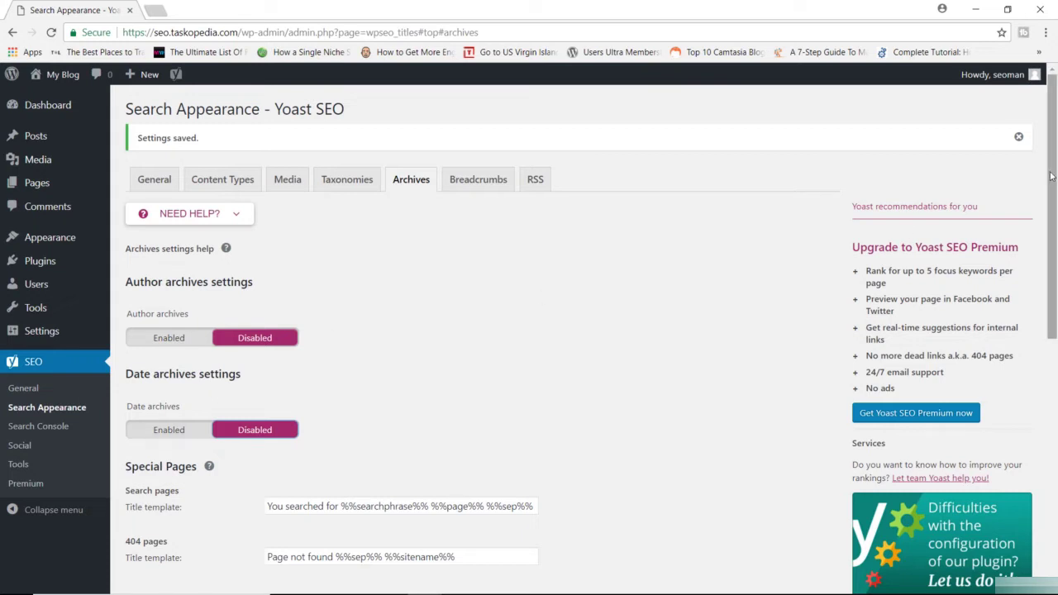
left_click_drag(1051, 180, 1047, 284)
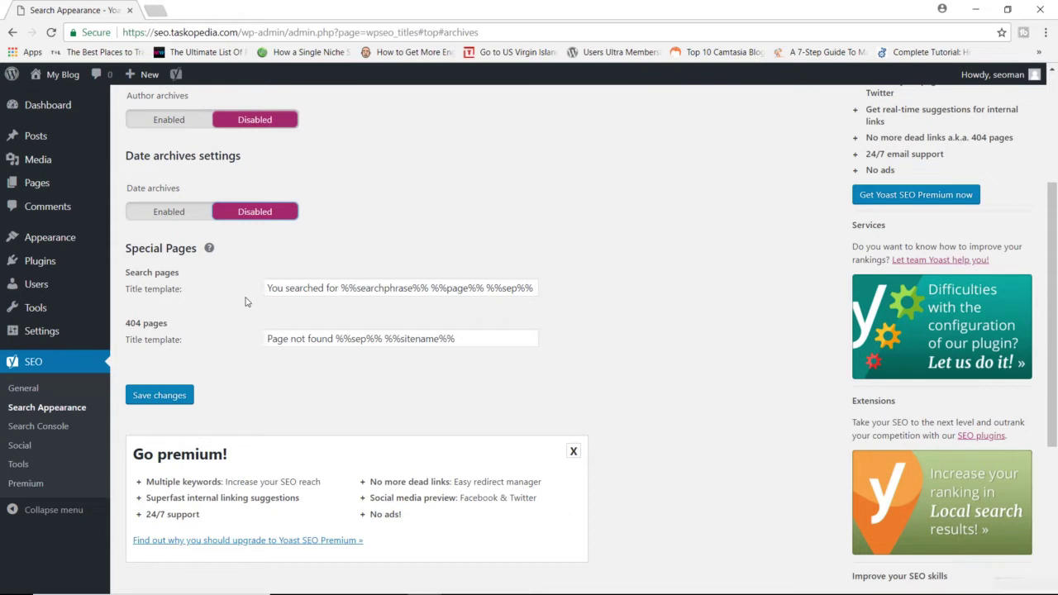
left_click(185, 398)
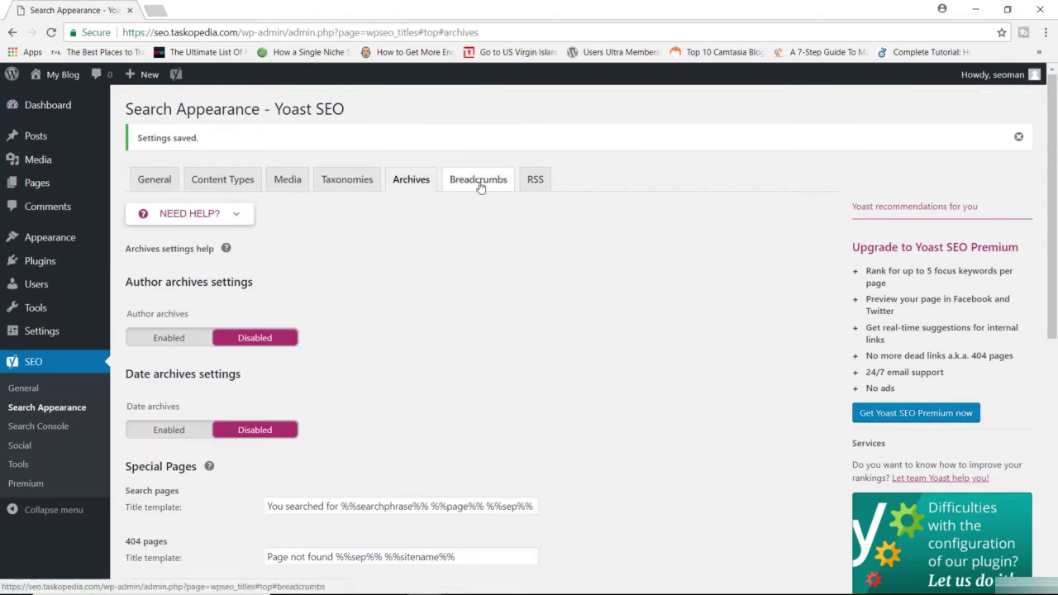
- Enable breadcrumbs, check the linked knowledge-base article on implementing them, and save the breadcrumbs settings
left_click(480, 188)
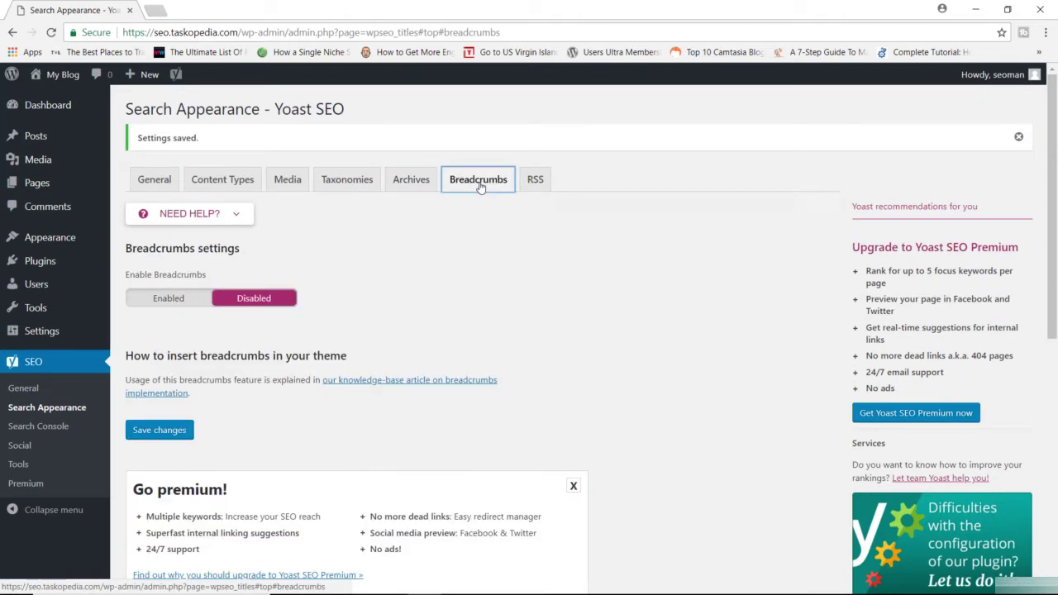
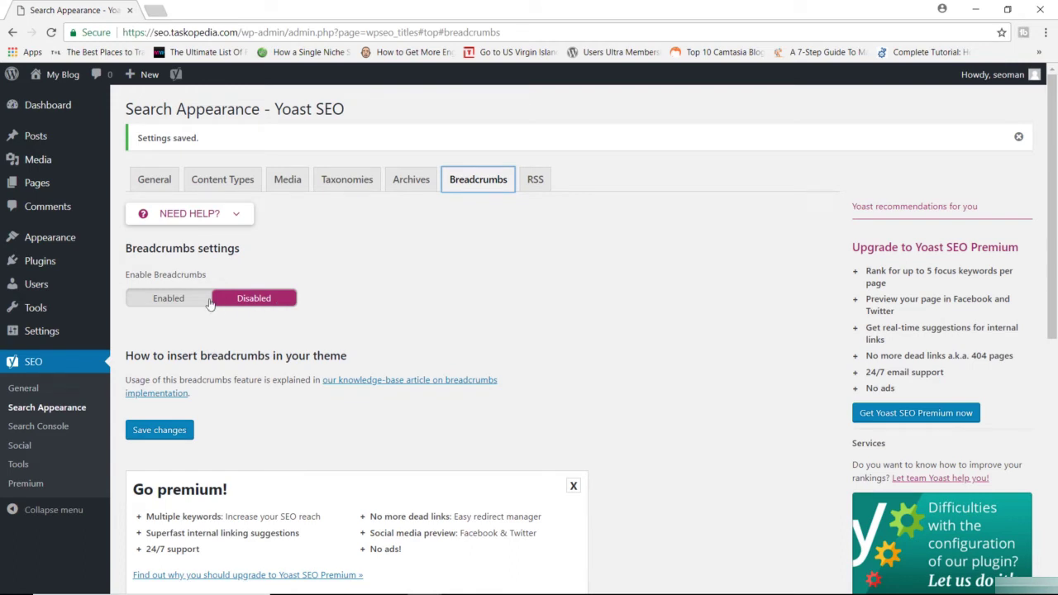
left_click(178, 299)
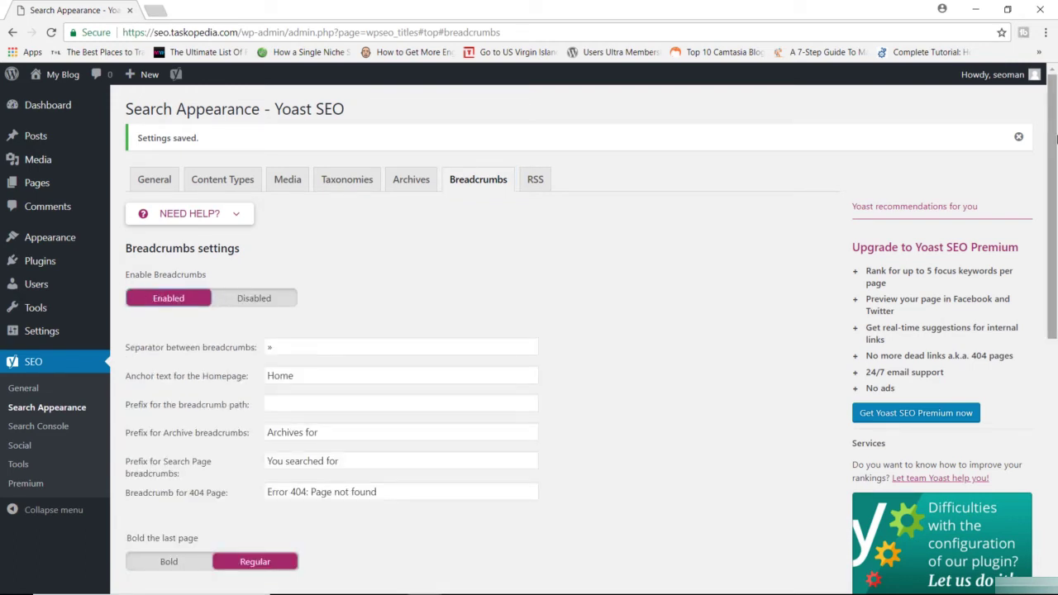
scroll(702, 231, "down", 2)
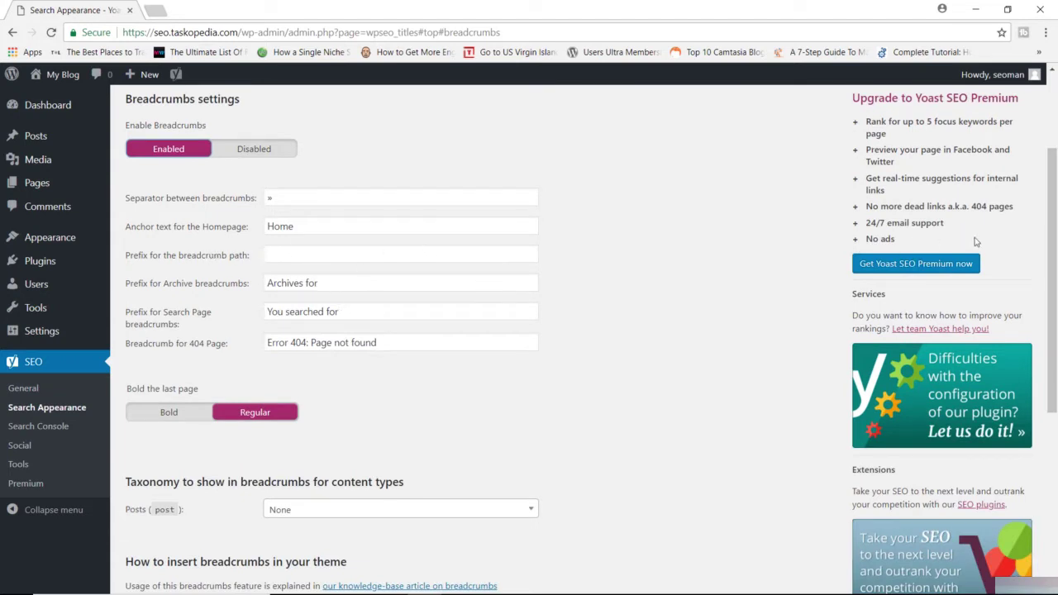
left_click_drag(1052, 222, 1029, 310)
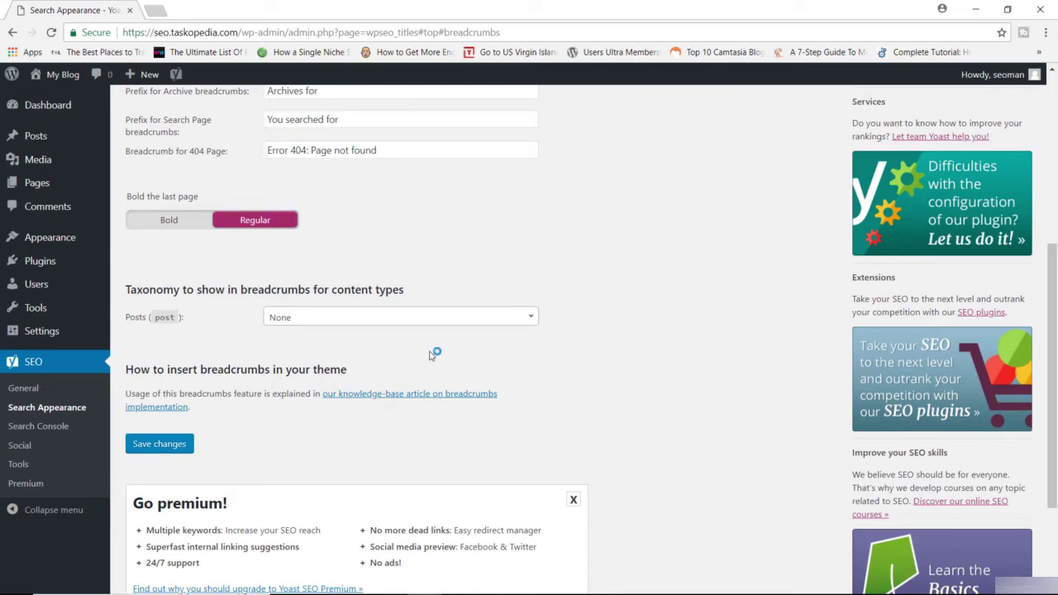
left_click(399, 395)
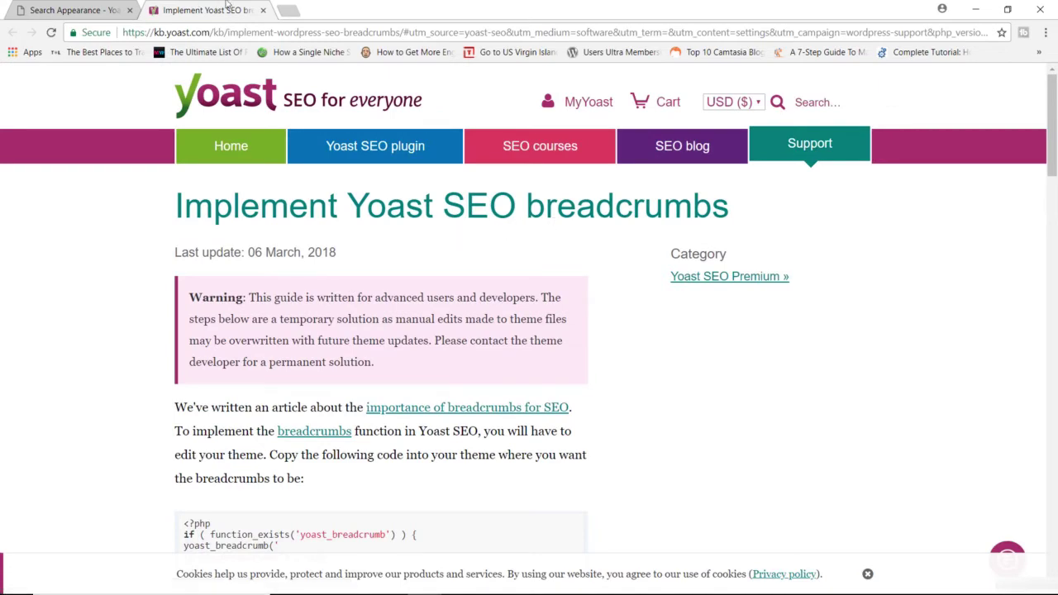
left_click(263, 10)
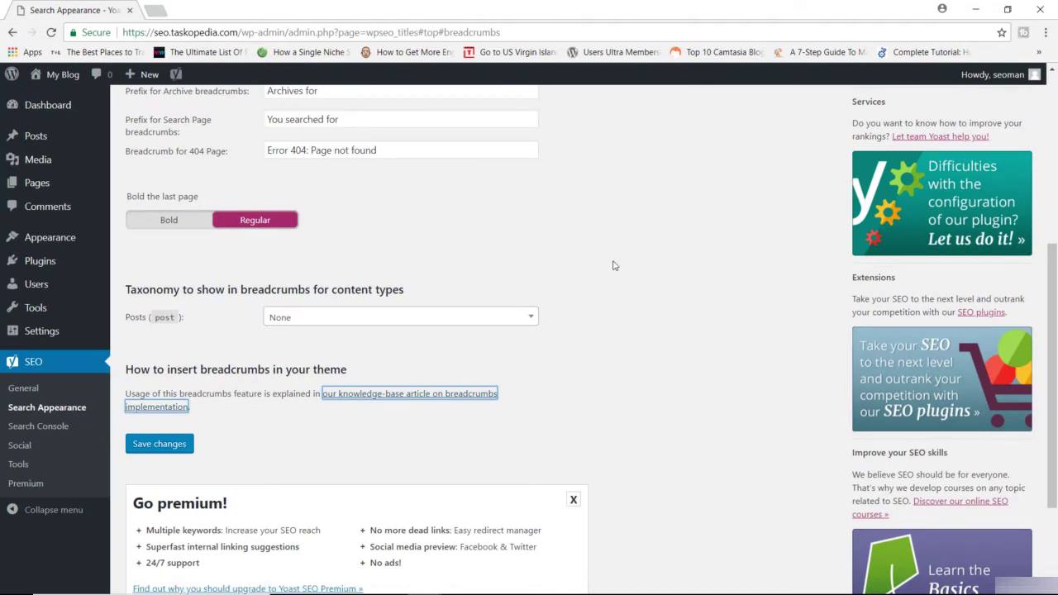
left_click(168, 447)
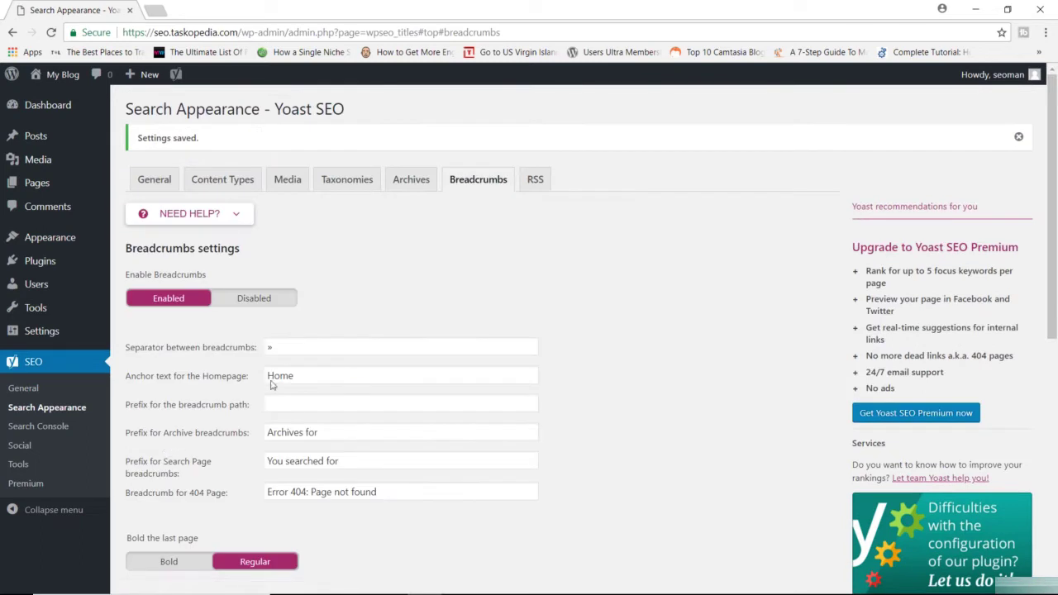
- Disable breadcrumbs and save the change, and also save the RSS feed settings with their default content
left_click(285, 301)
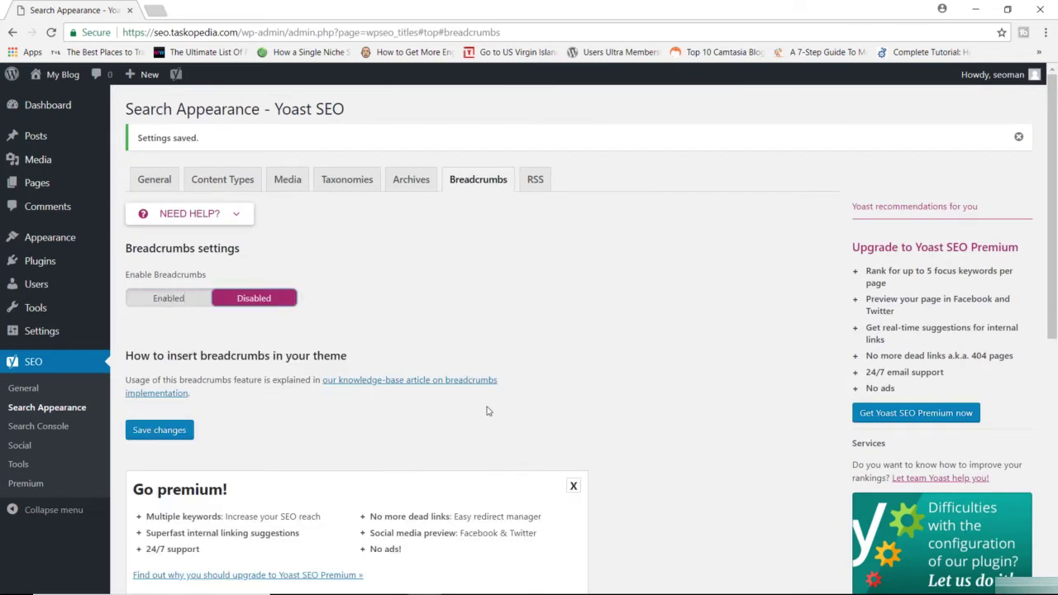
left_click(176, 434)
left_click(535, 180)
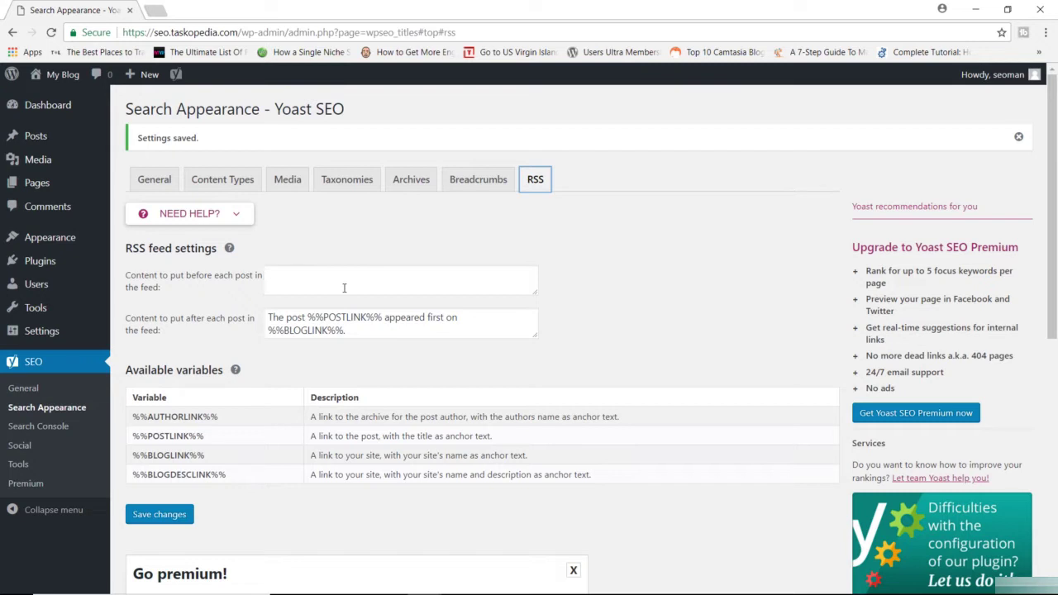
left_click(162, 514)
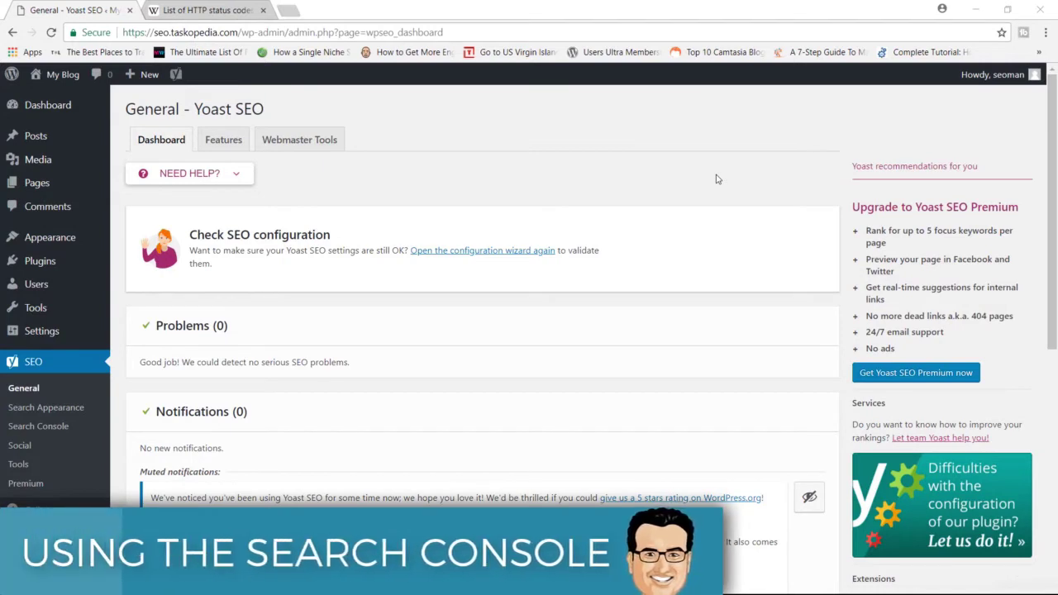
- Open Yoast's Search Console desktop crawl errors and look up the 404 response code in the HTTP status codes list
left_click(58, 430)
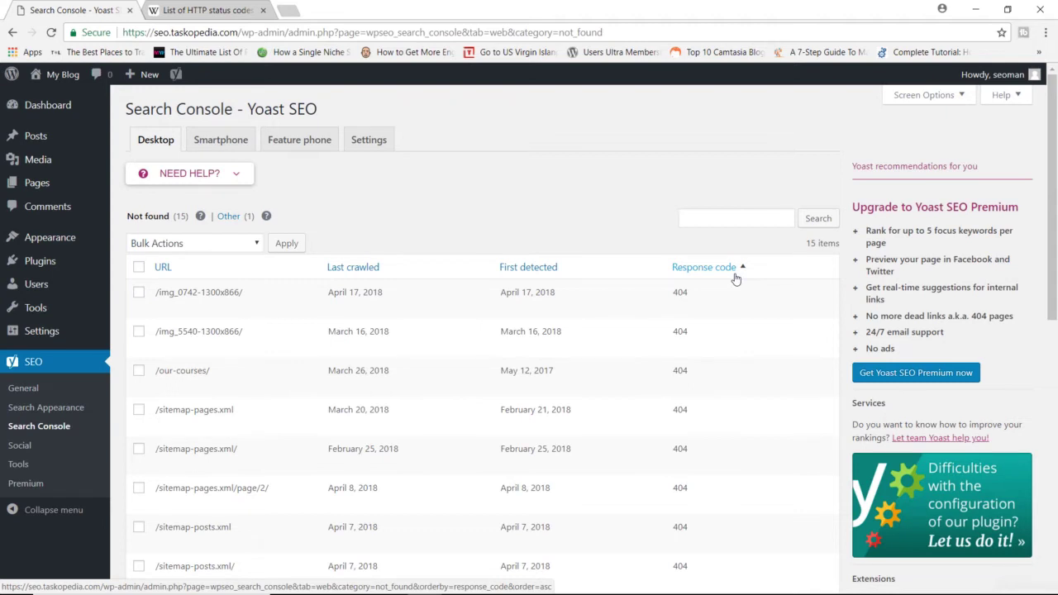
mouse_move(680, 307)
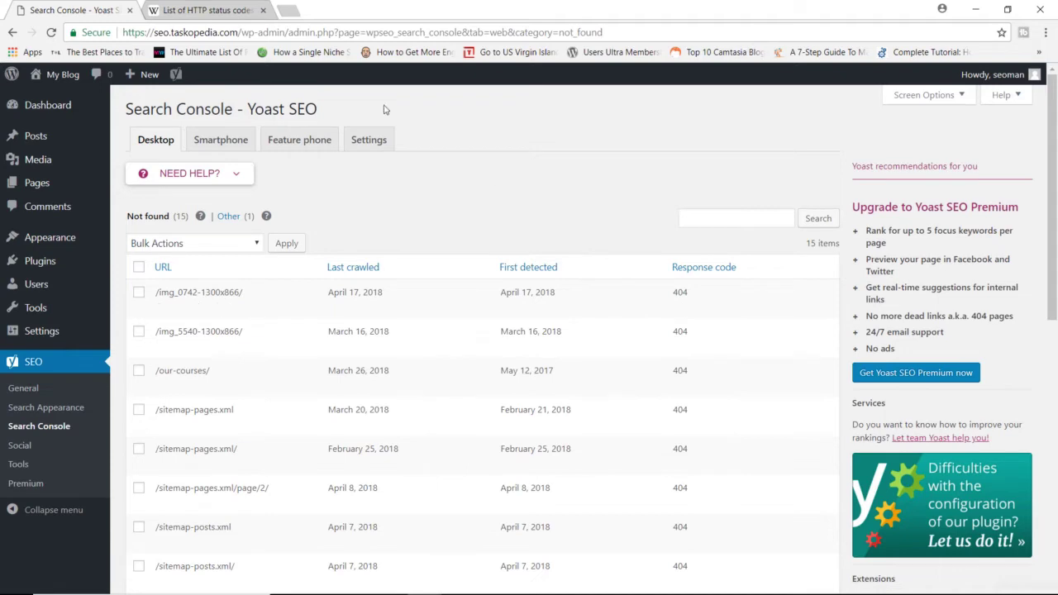
left_click(207, 10)
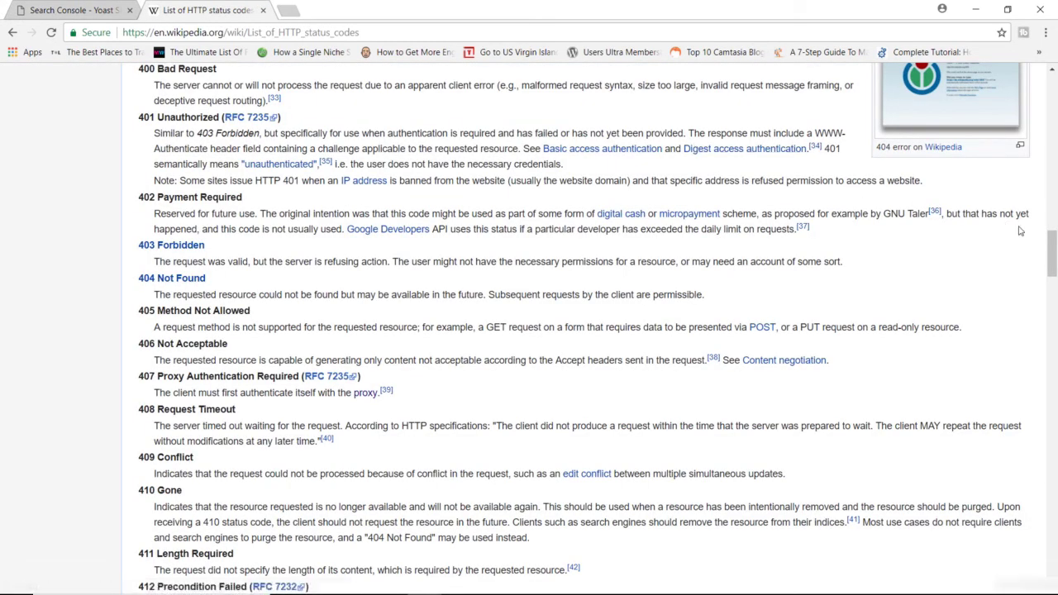
left_click_drag(1053, 260, 1021, 267)
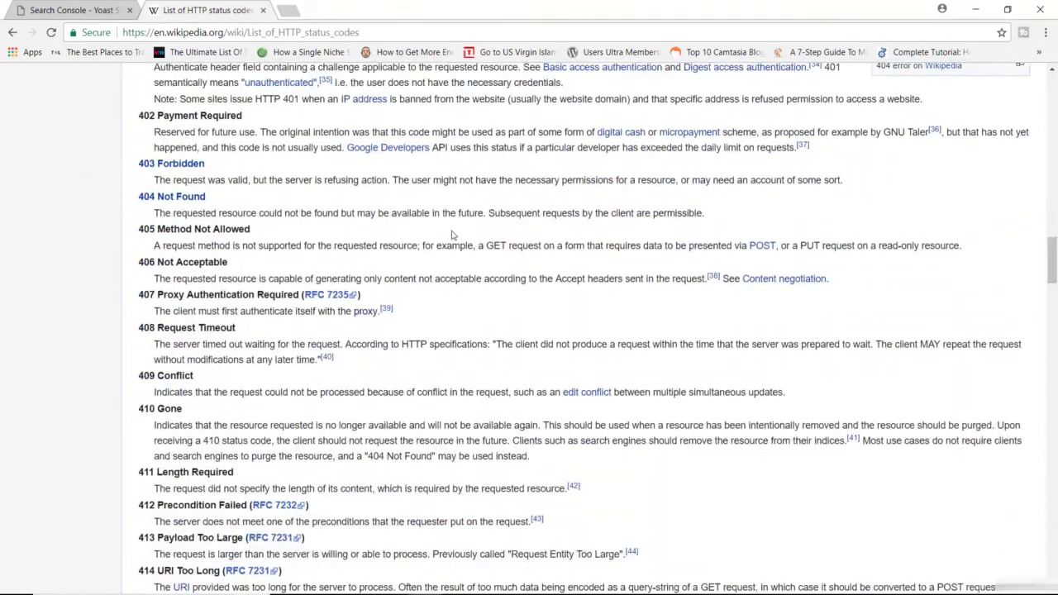
mouse_move(165, 172)
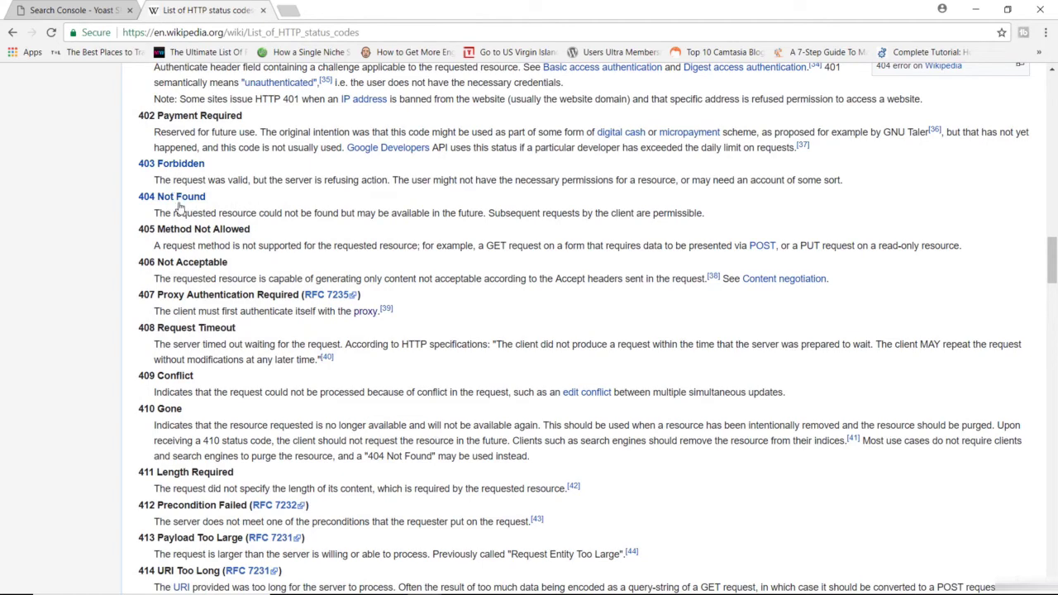
left_click(95, 10)
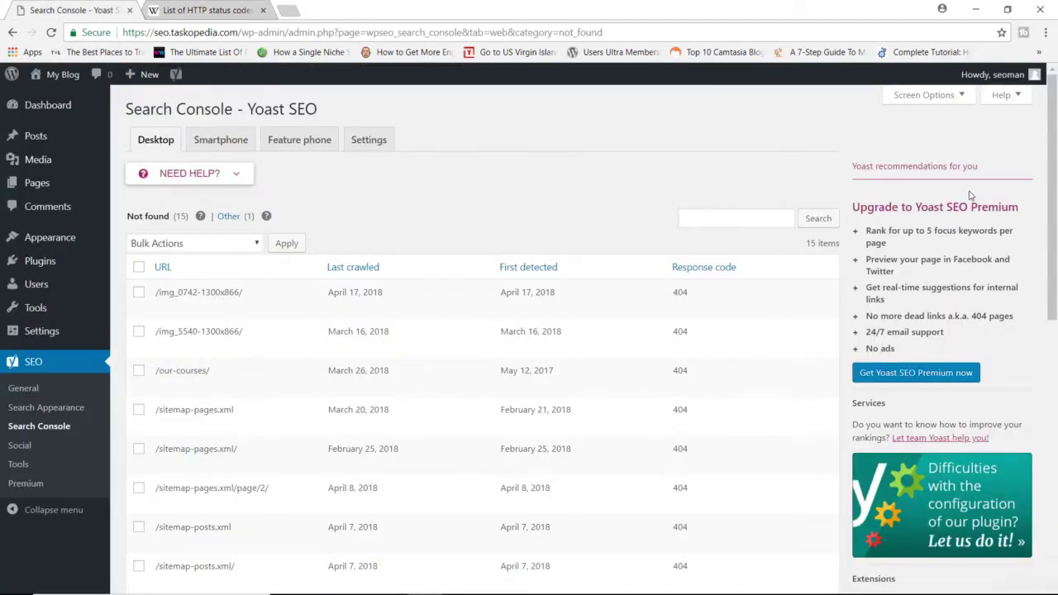
- Try to create a redirect for the /our-courses/ error, and view that URL in a separate browser tab before closing it
left_click_drag(1053, 146, 1003, 328)
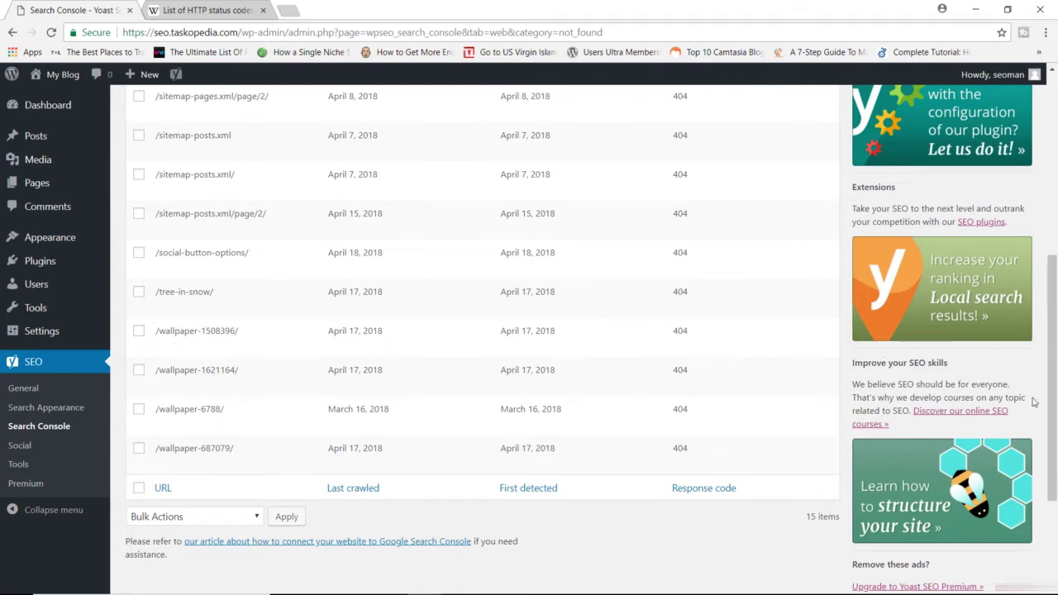
left_click_drag(1053, 395, 1057, 291)
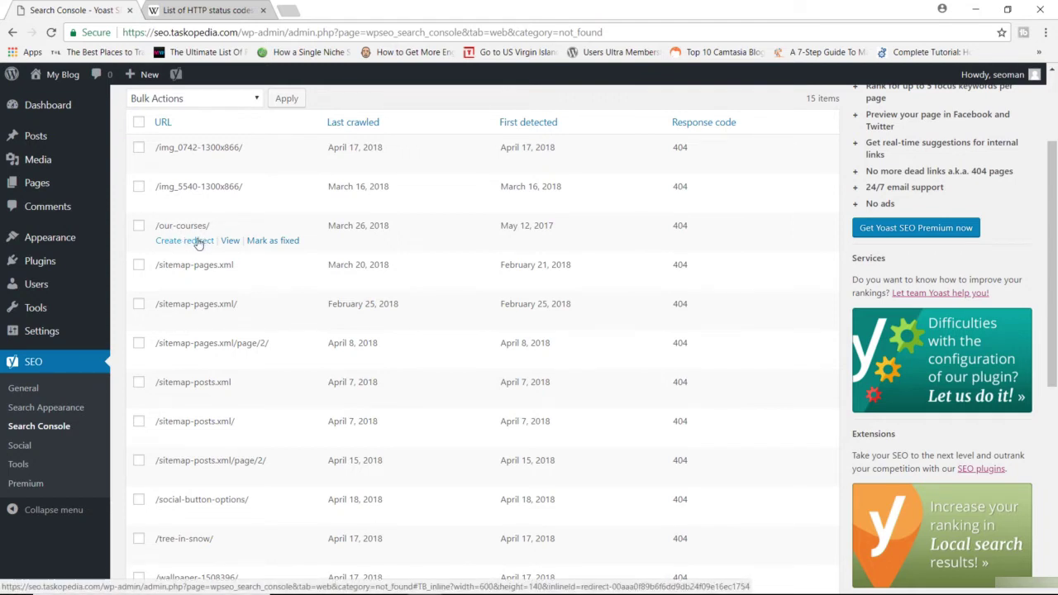
left_click(204, 241)
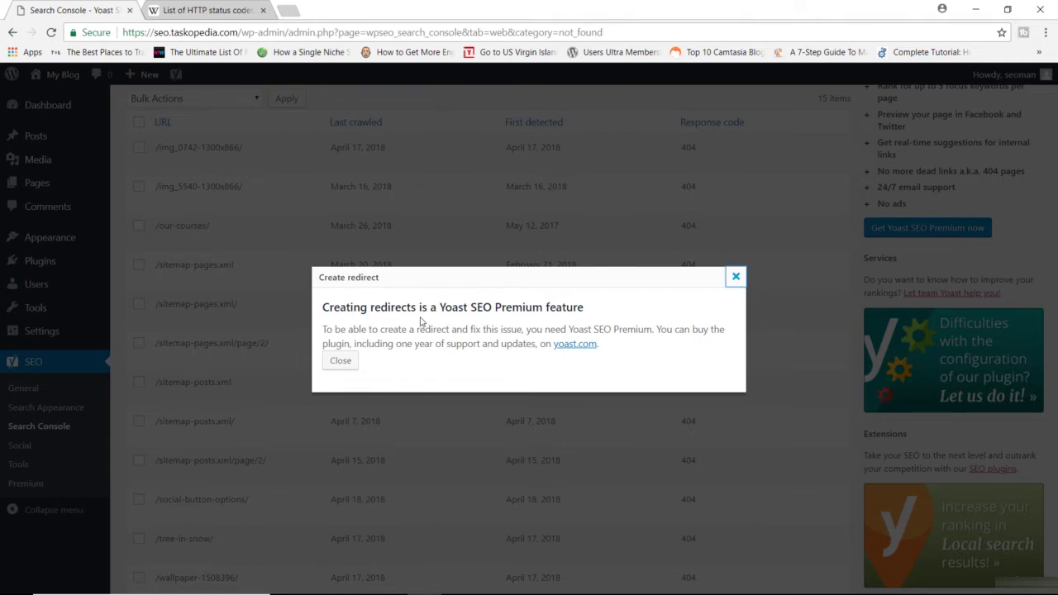
left_click(340, 362)
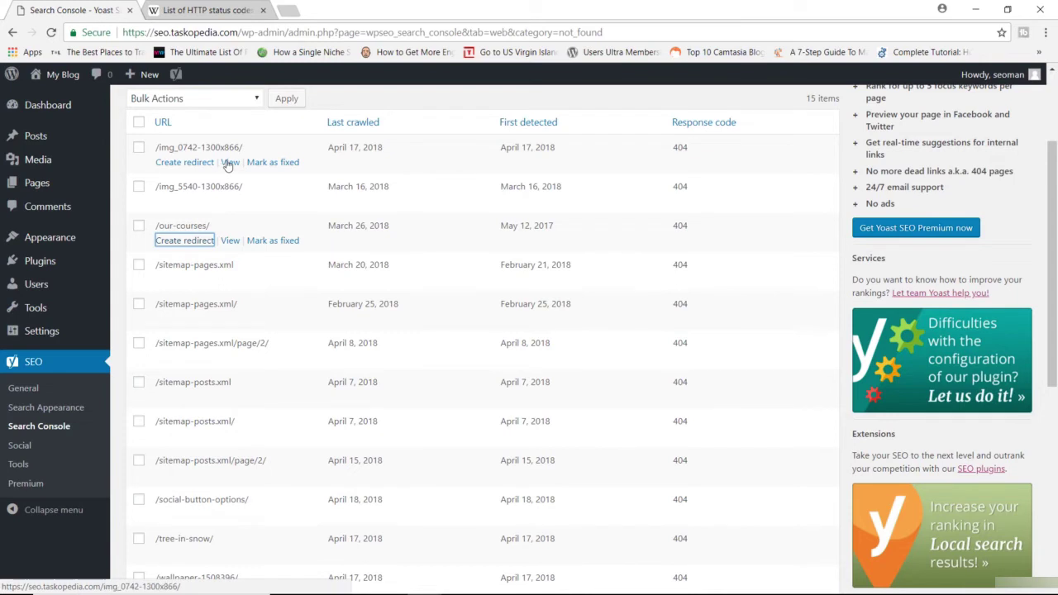
left_click(230, 241)
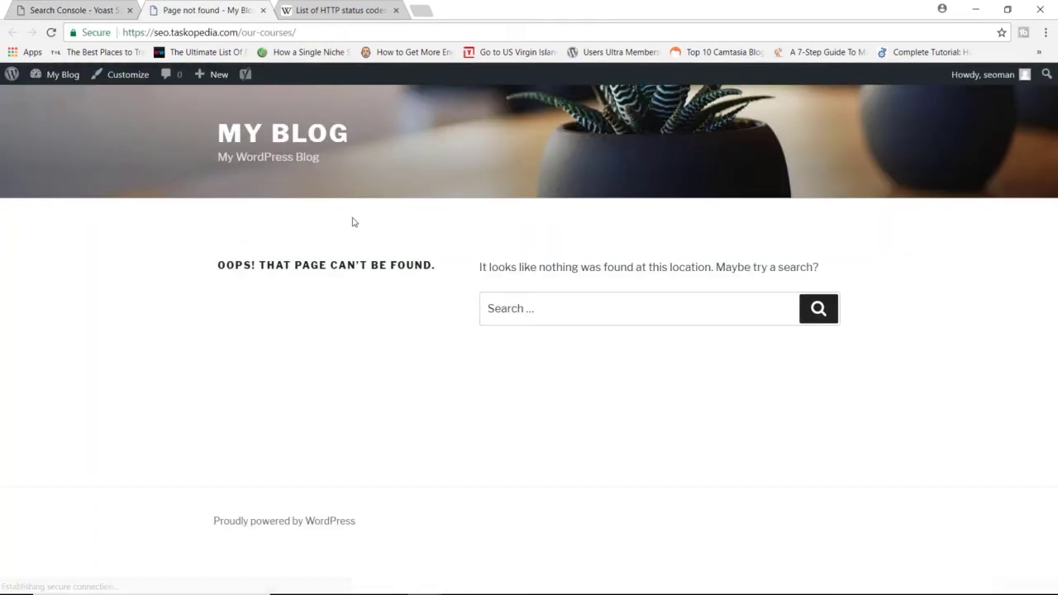
left_click(263, 9)
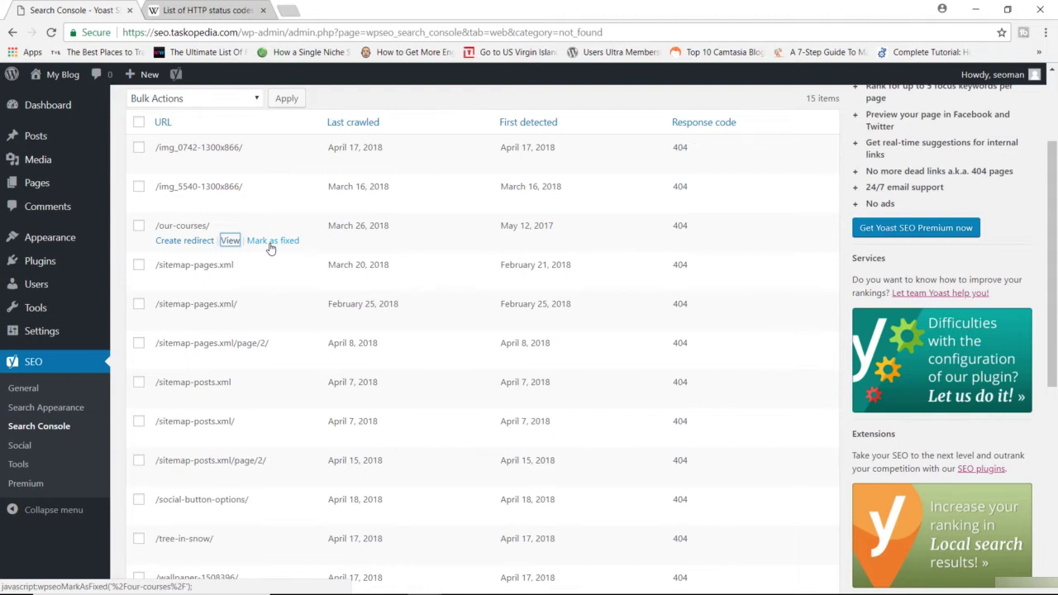
- Select the /our-courses/ and /sitemap-pages.xml errors and inspect the available bulk actions without applying one
left_click(138, 225)
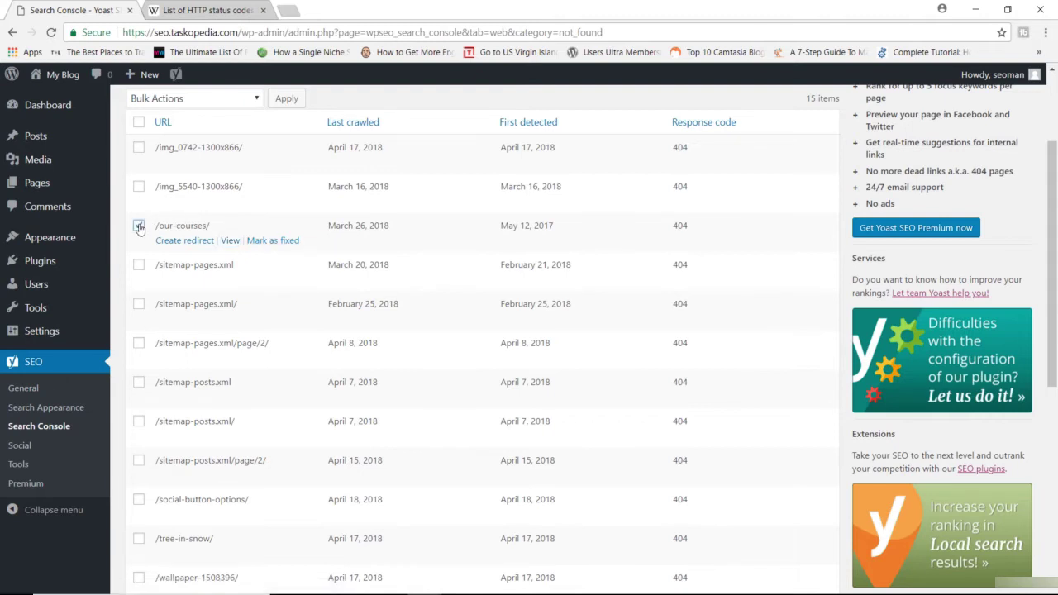
left_click(253, 100)
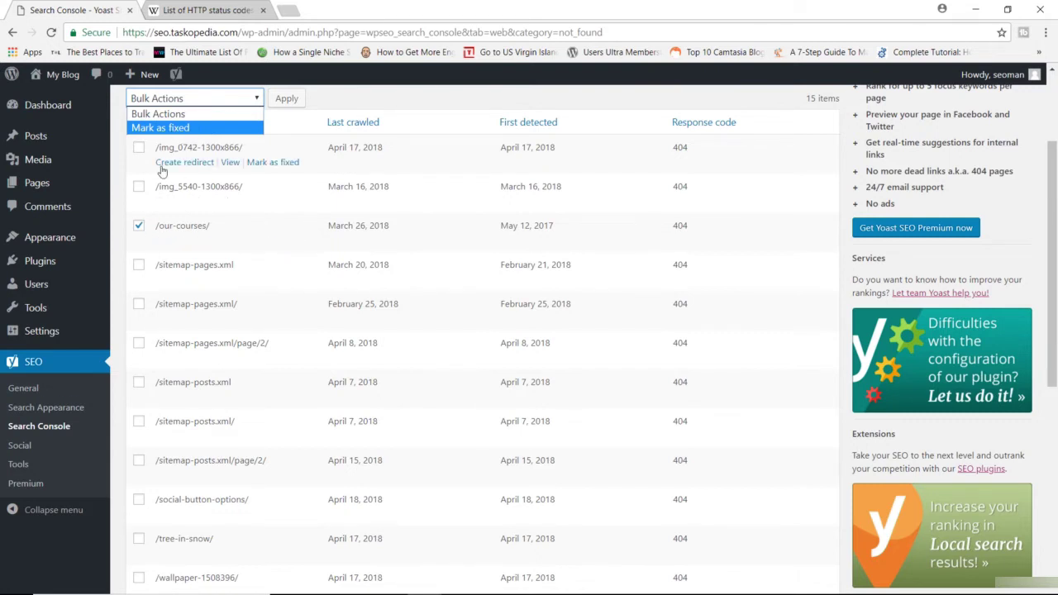
left_click(139, 264)
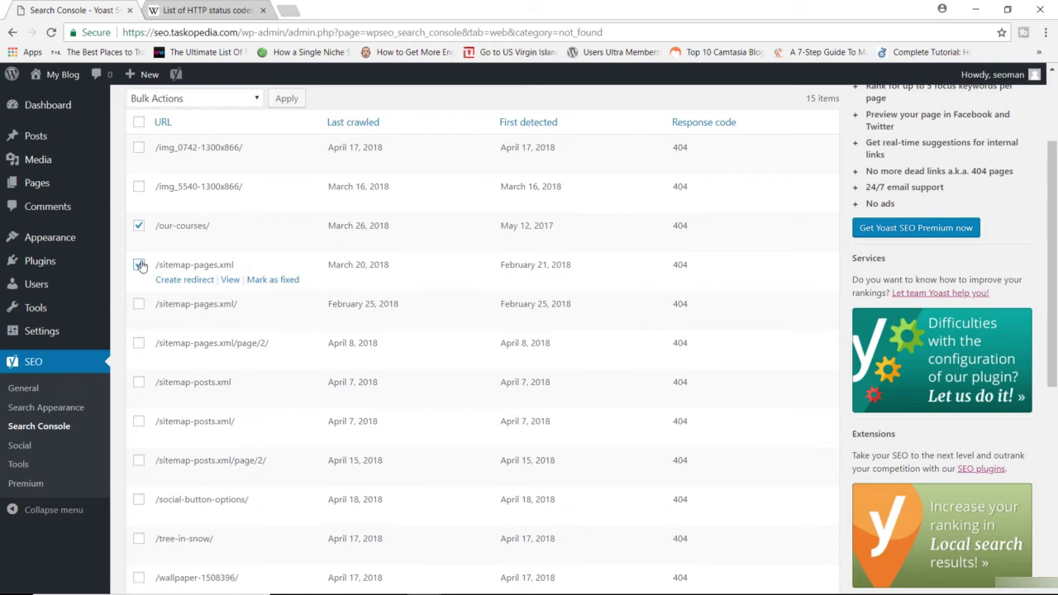
left_click(236, 99)
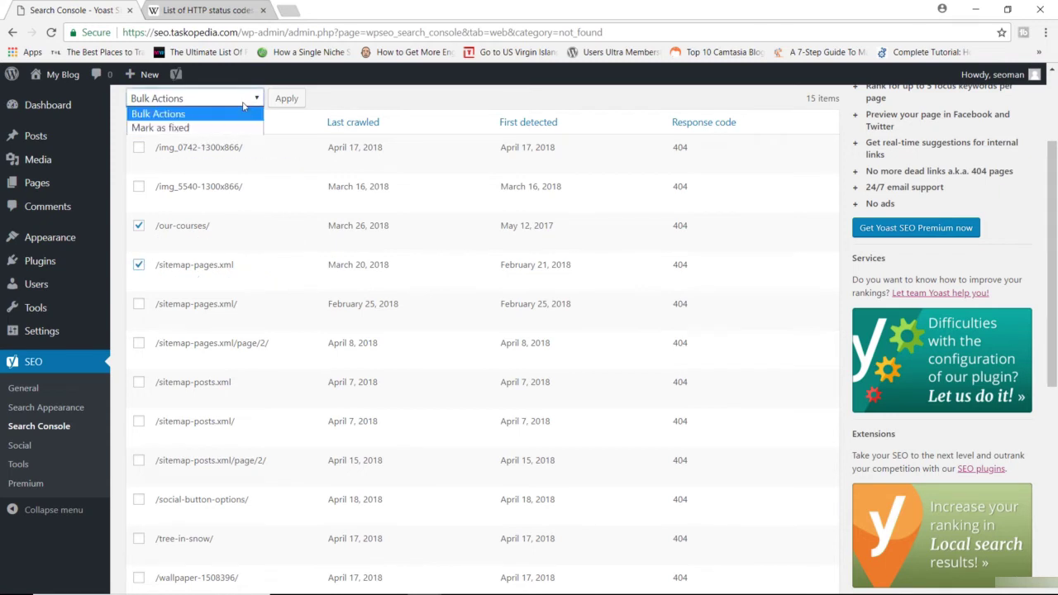
left_click(335, 98)
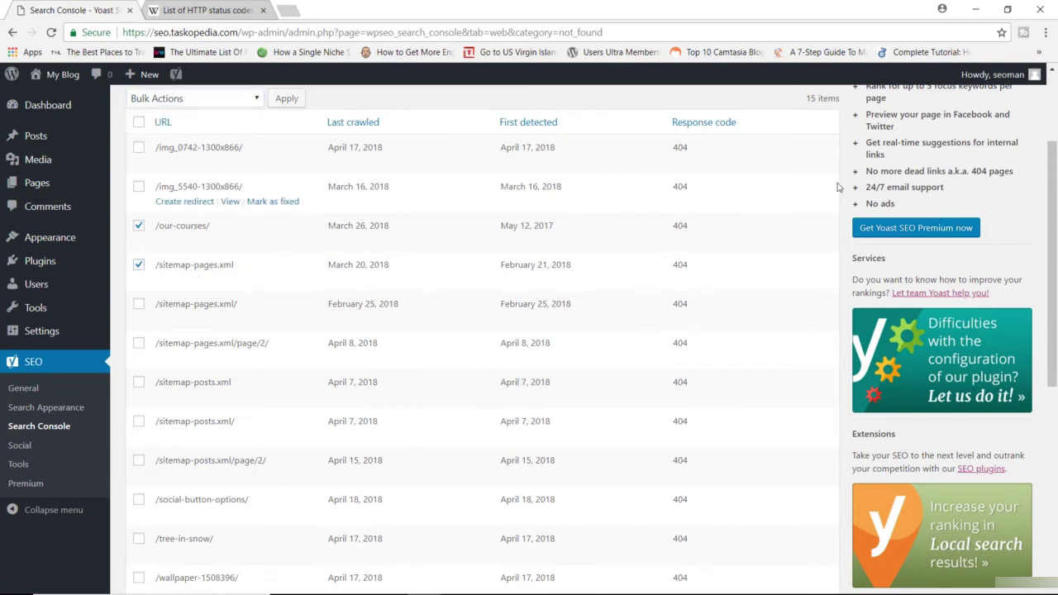
- Examine the Other crawl errors, look up response code 400 in the HTTP status codes list, and return to the Not found errors
left_click_drag(1053, 159, 1018, 305)
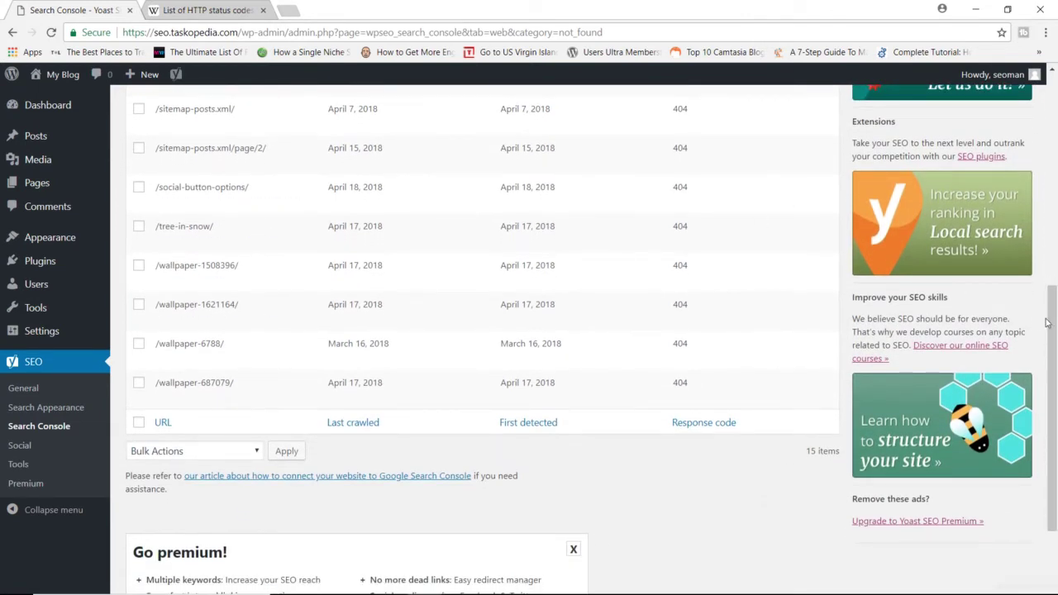
left_click_drag(1048, 323, 312, 192)
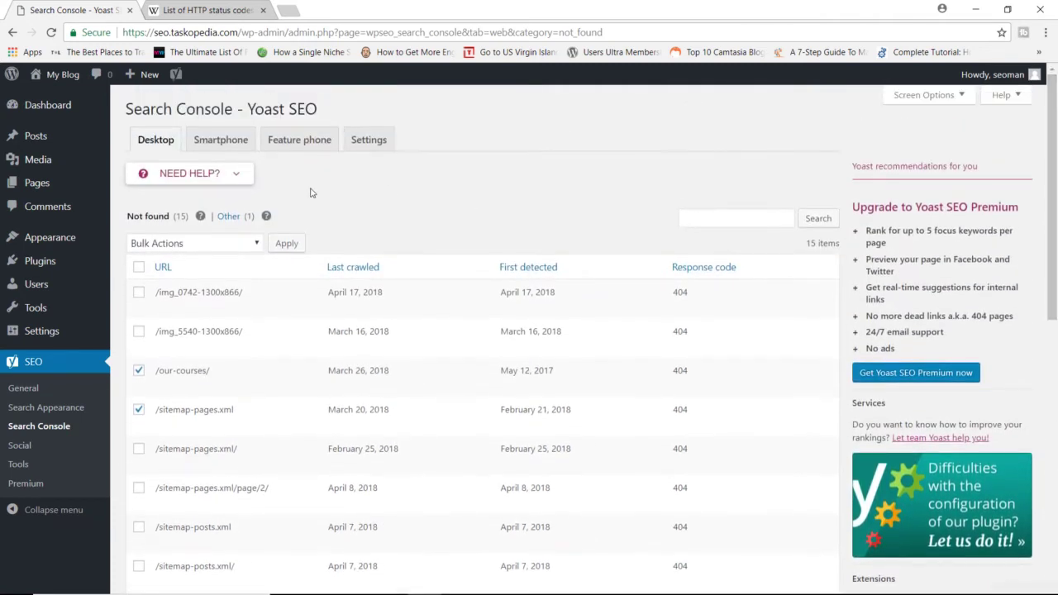
left_click(238, 220)
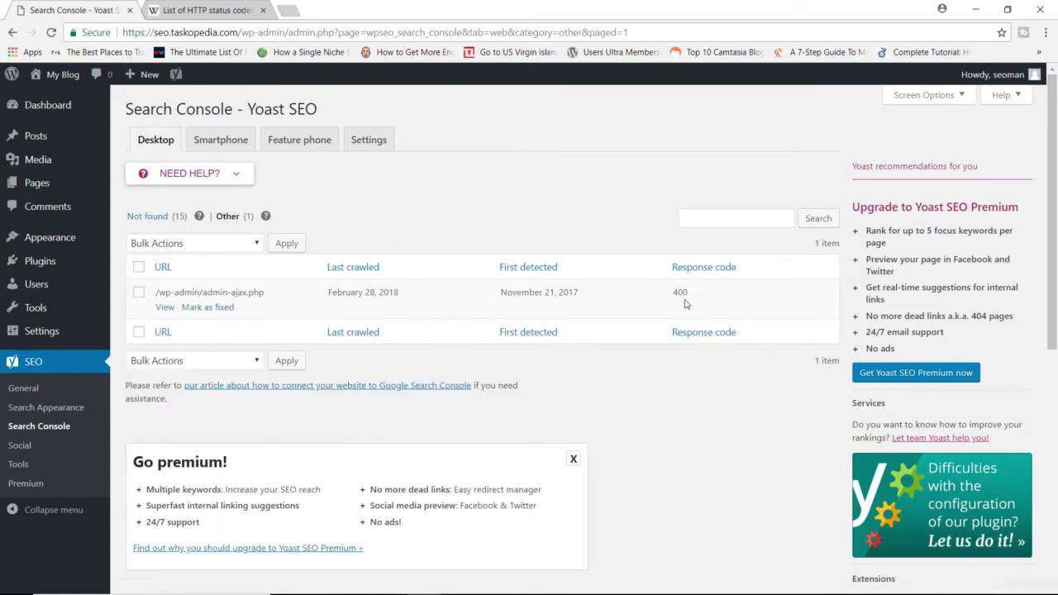
left_click(219, 10)
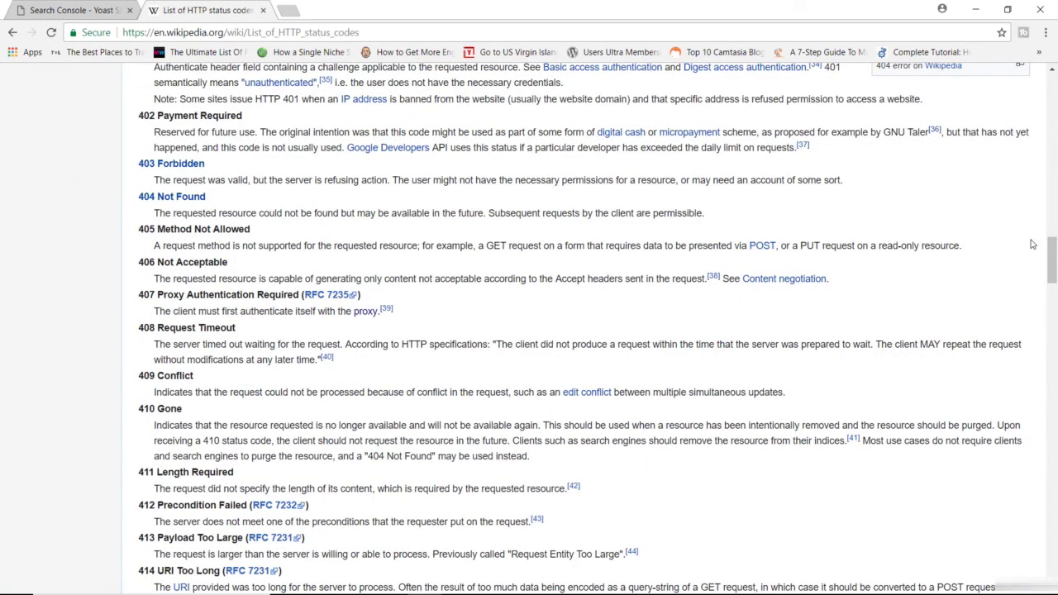
scroll(1031, 244, "up", 2)
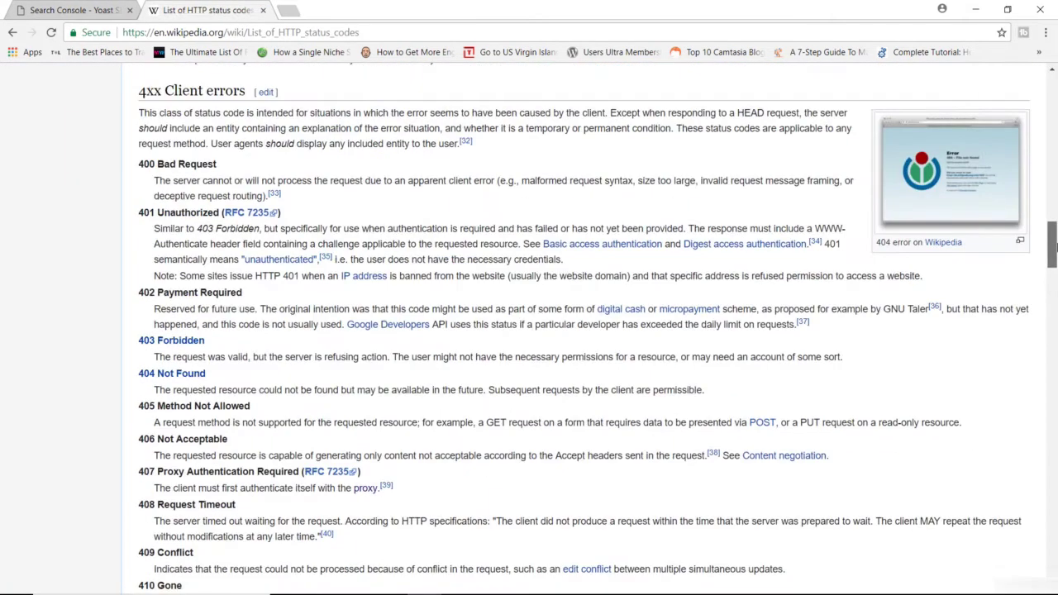
left_click(70, 10)
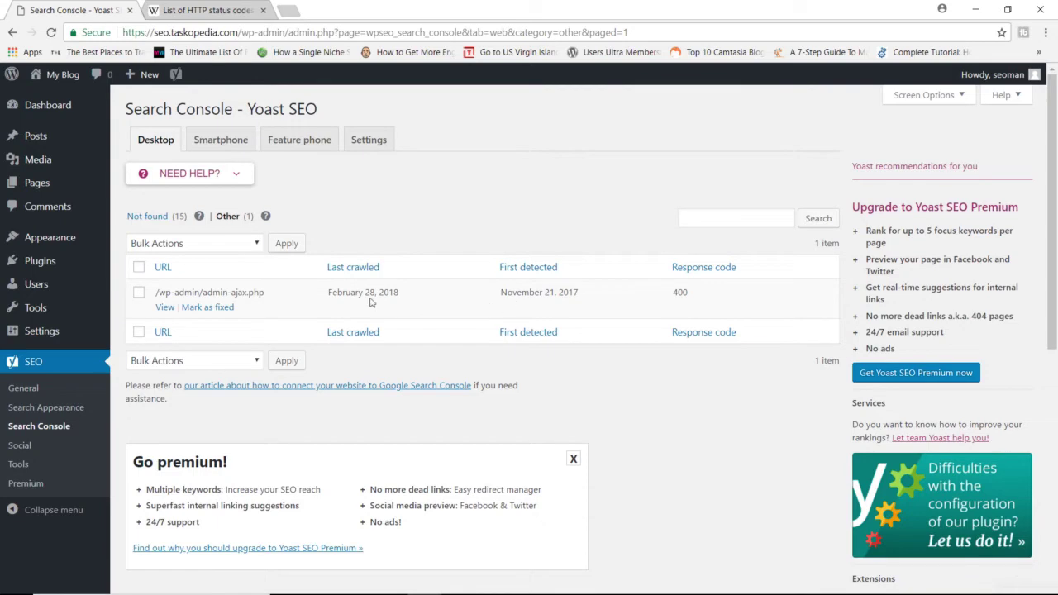
left_click(158, 221)
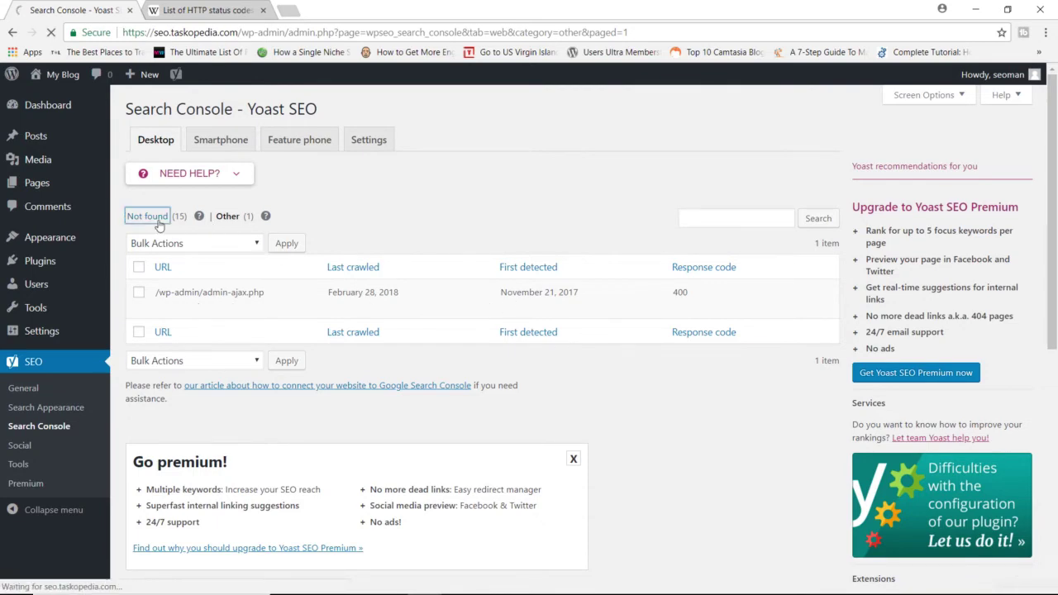
- Open the Smartphone crawl errors, view the /videos/ URL in a separate browser tab, and close that tab
left_click(229, 140)
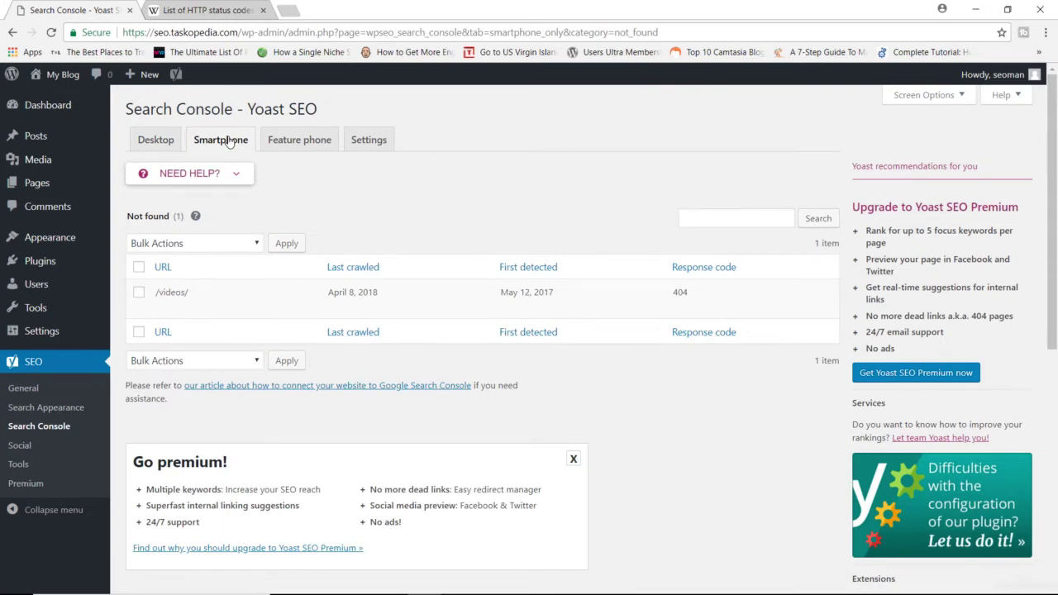
mouse_move(177, 293)
left_click(230, 307)
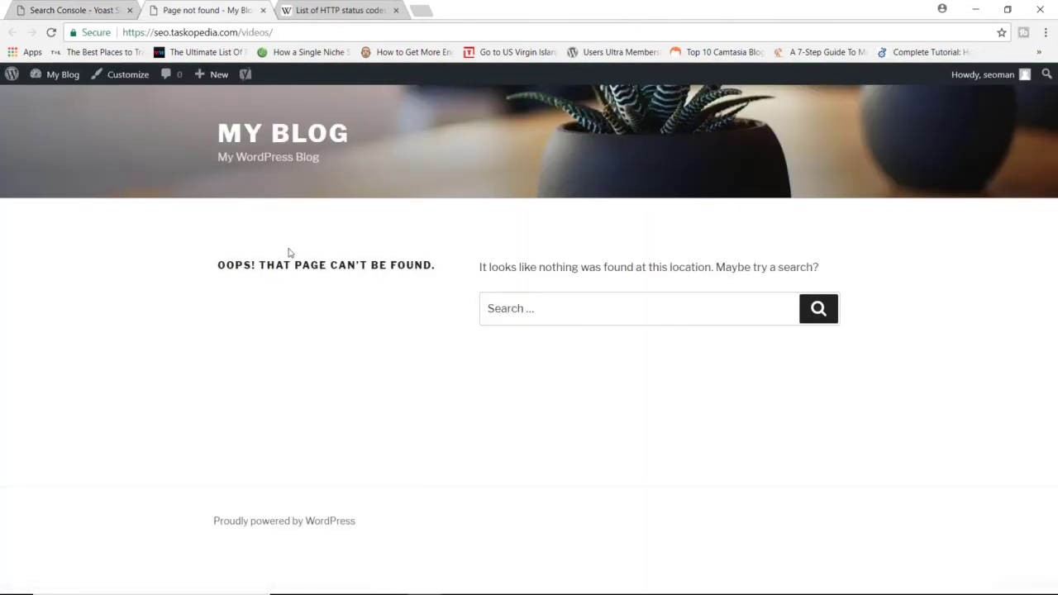
left_click(262, 10)
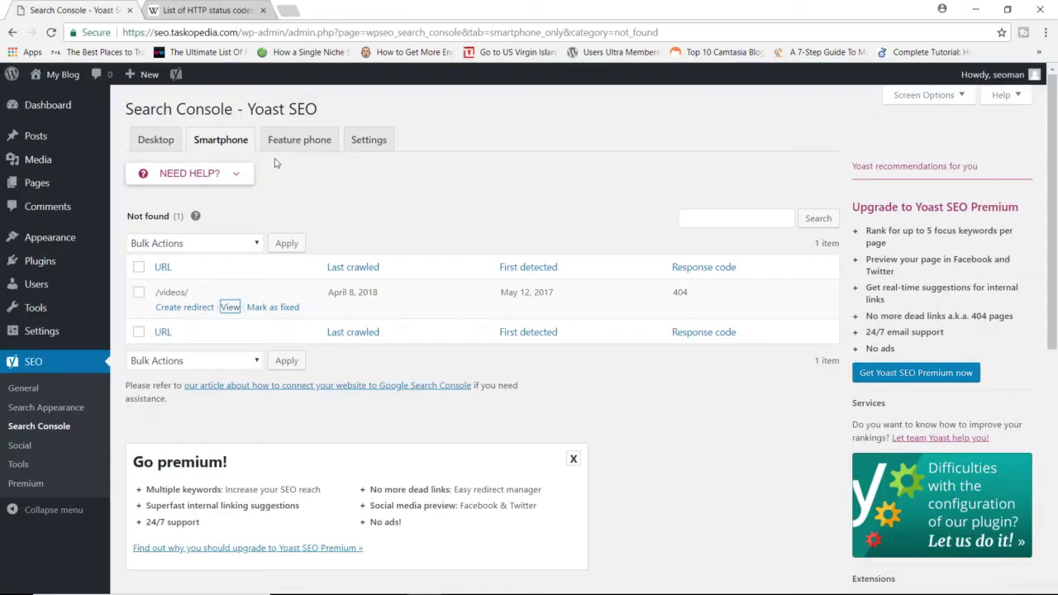
- Check the Feature phone crawl errors and the Search Console profile settings, and return to the Desktop crawl errors
left_click(296, 146)
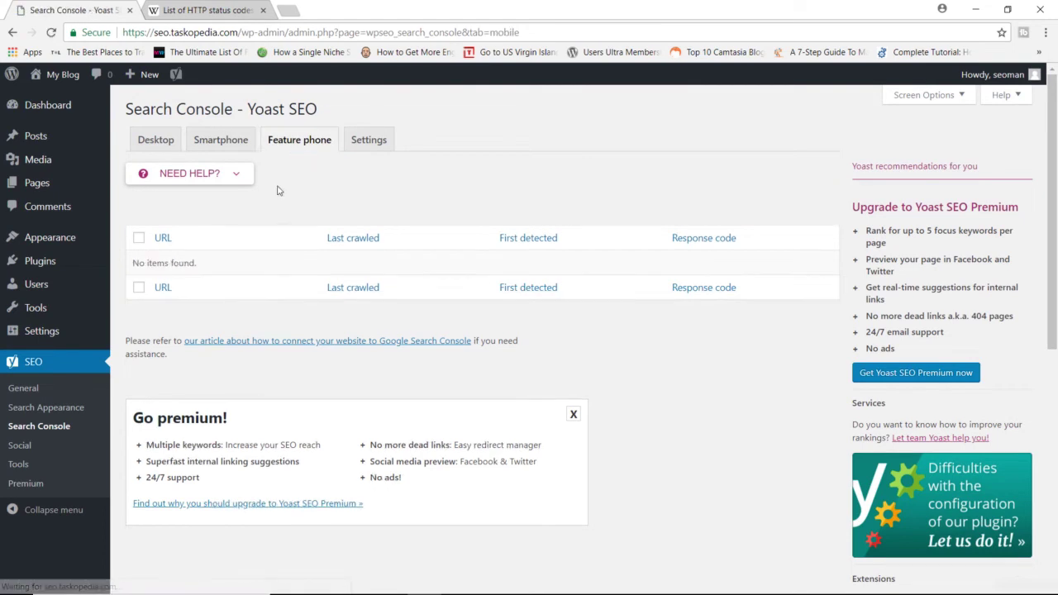
left_click(366, 144)
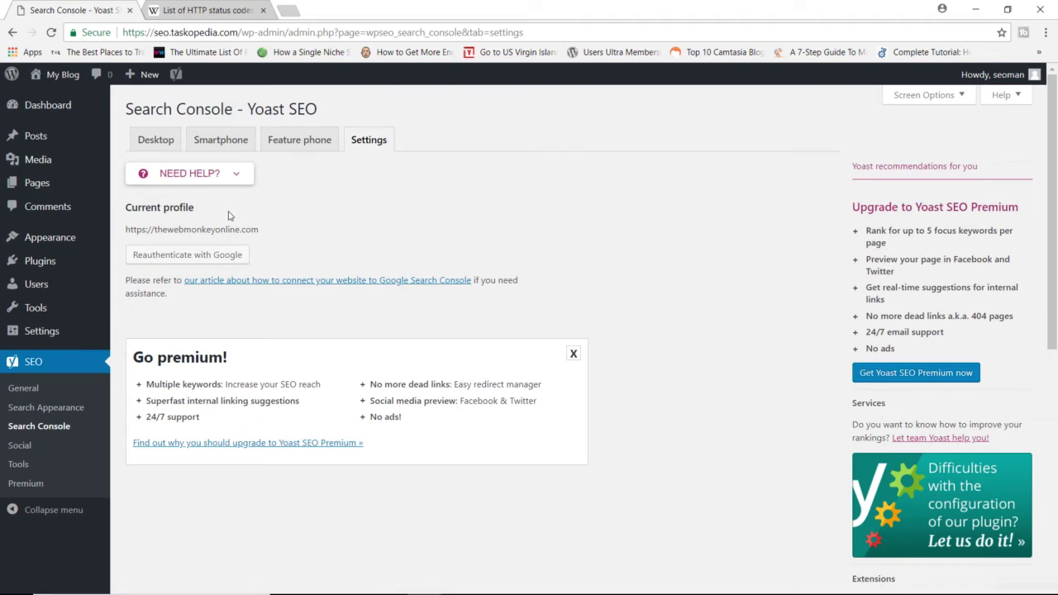
left_click(160, 144)
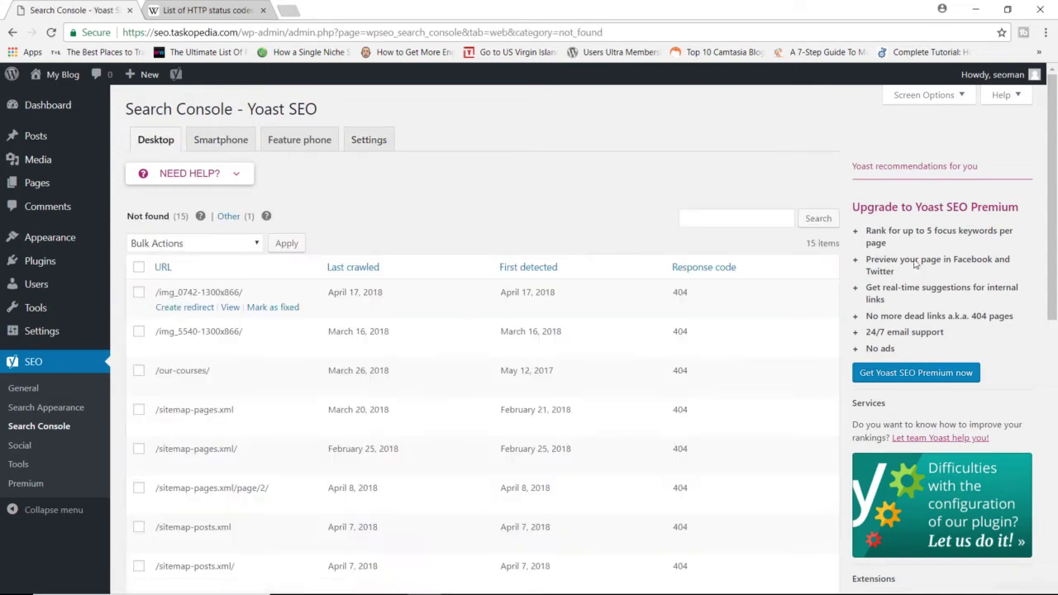
- Examine the desktop Not found errors, highlighting the first detected date of /our-courses/ and the site's domain in the address
left_click_drag(1054, 176, 1054, 224)
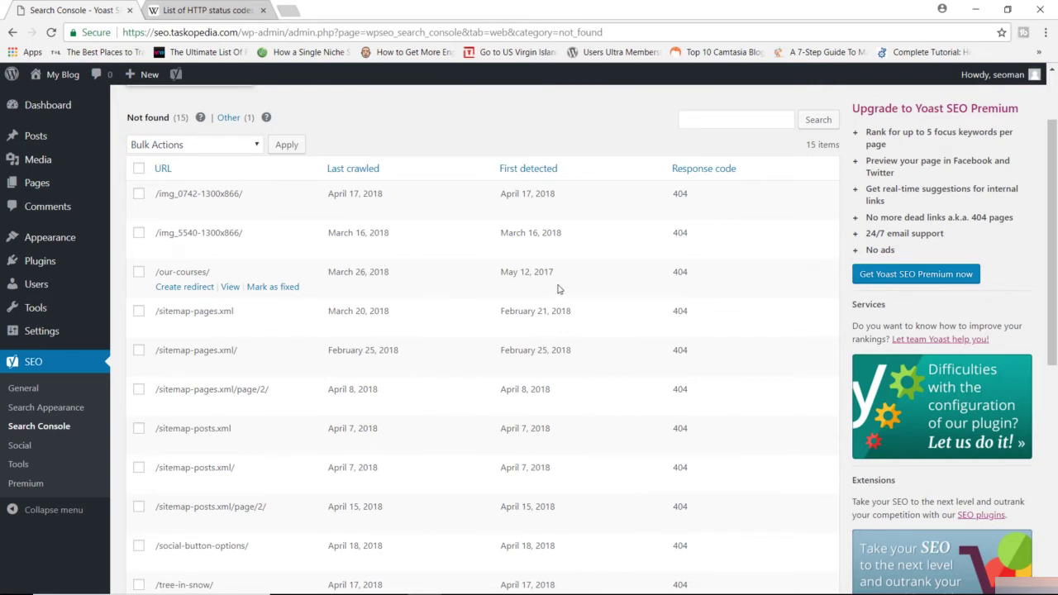
left_click_drag(553, 272, 507, 272)
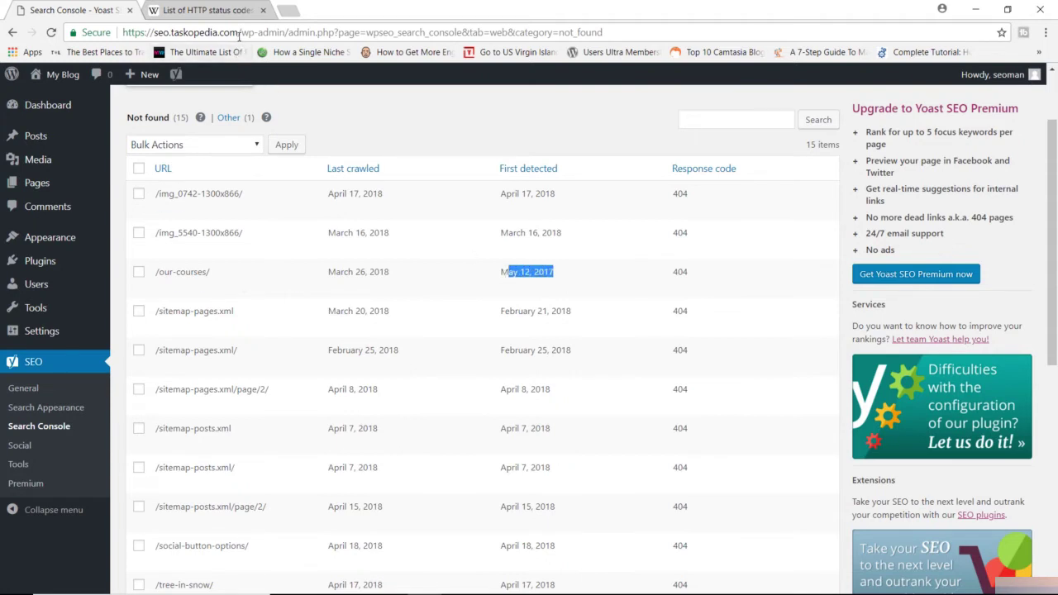
left_click_drag(239, 32, 158, 32)
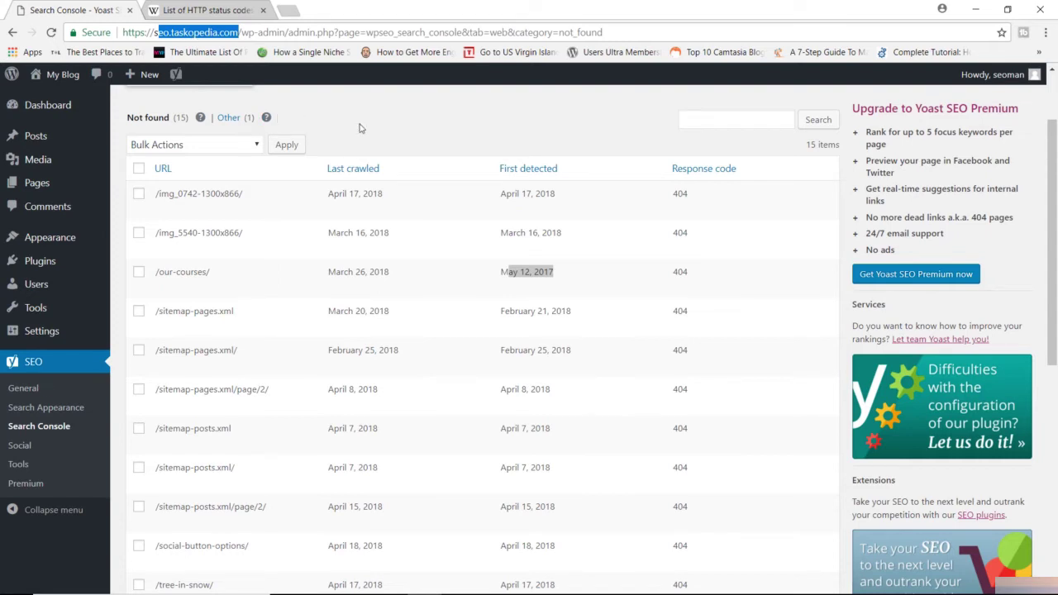
mouse_move(406, 296)
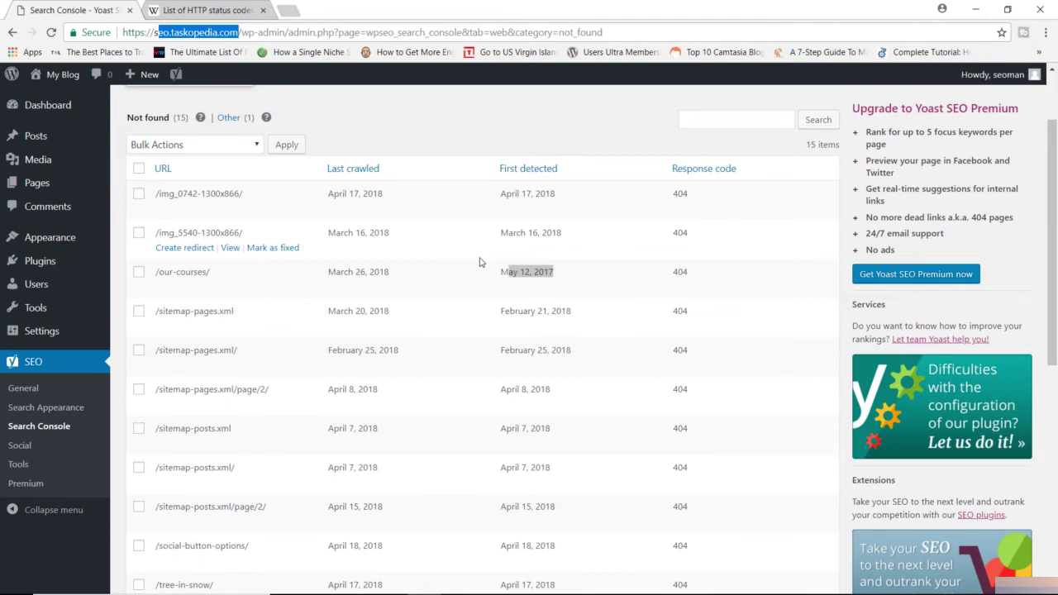
left_click(560, 281)
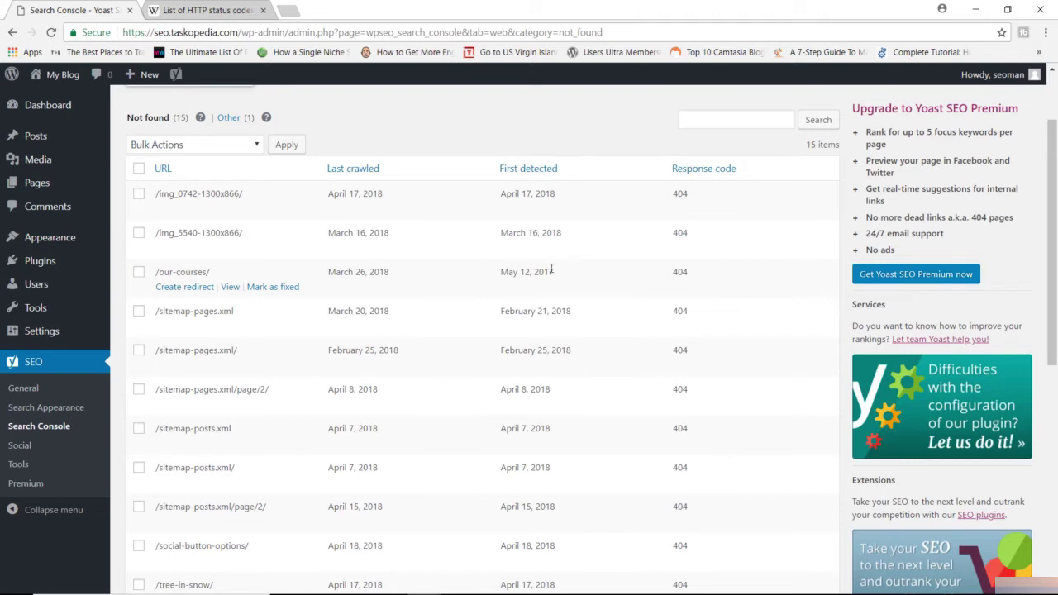
left_click_drag(551, 271, 506, 272)
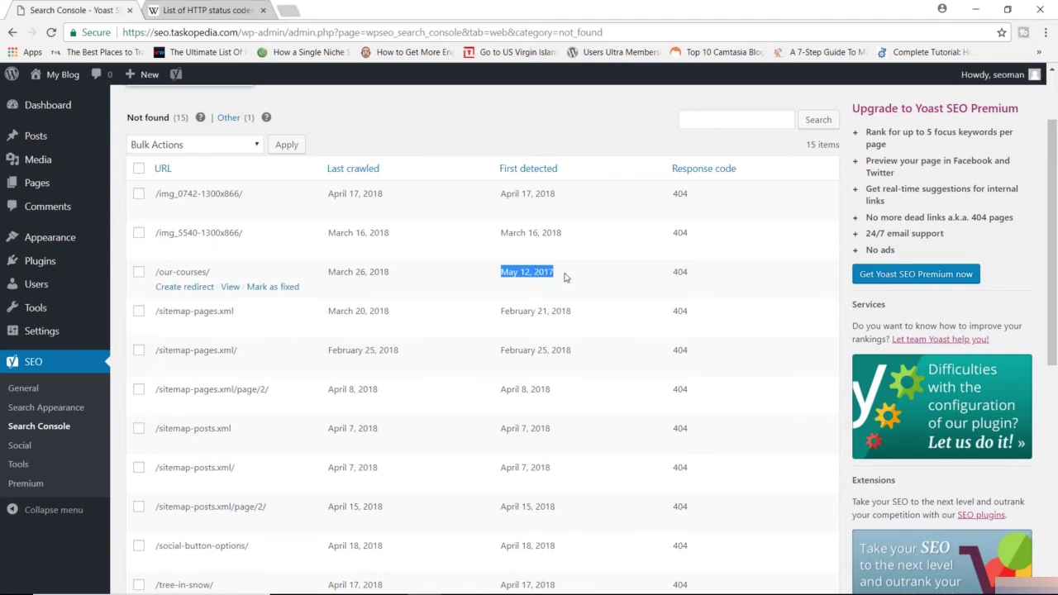
scroll(1054, 124, "up", 2)
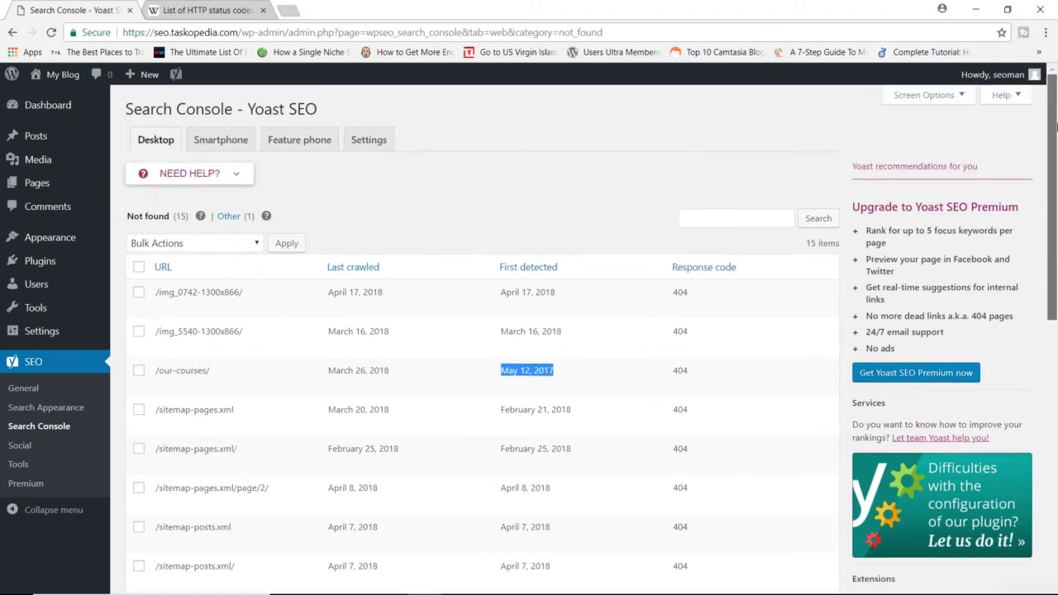
scroll(1050, 140, "down", 1)
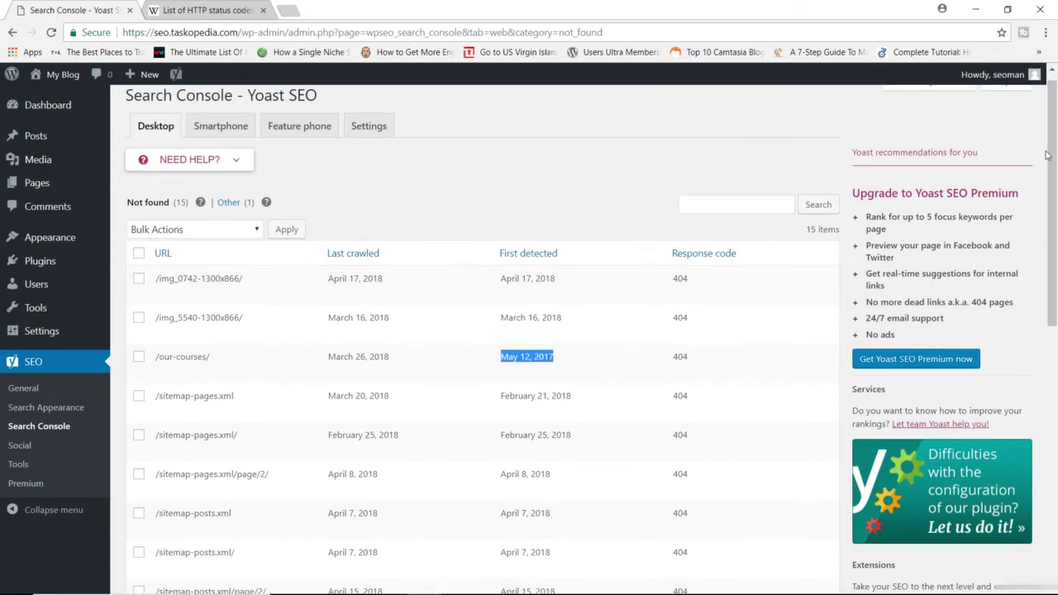
mouse_move(261, 271)
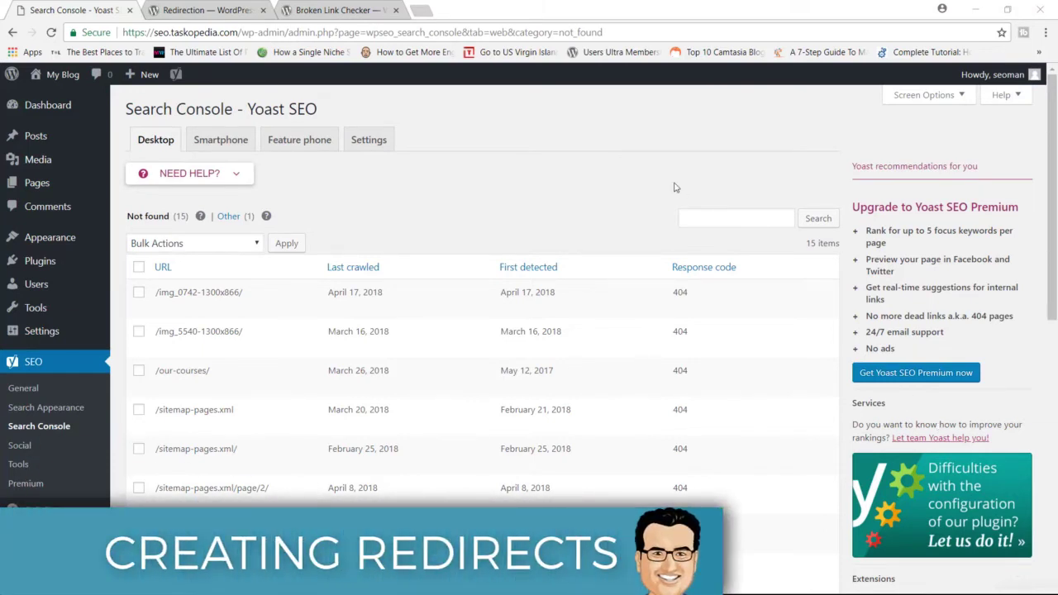
- Review the Redirection plugin's page on WordPress.org, and return to the blog's admin to look up the Redirection entry among its tools
left_click(236, 8)
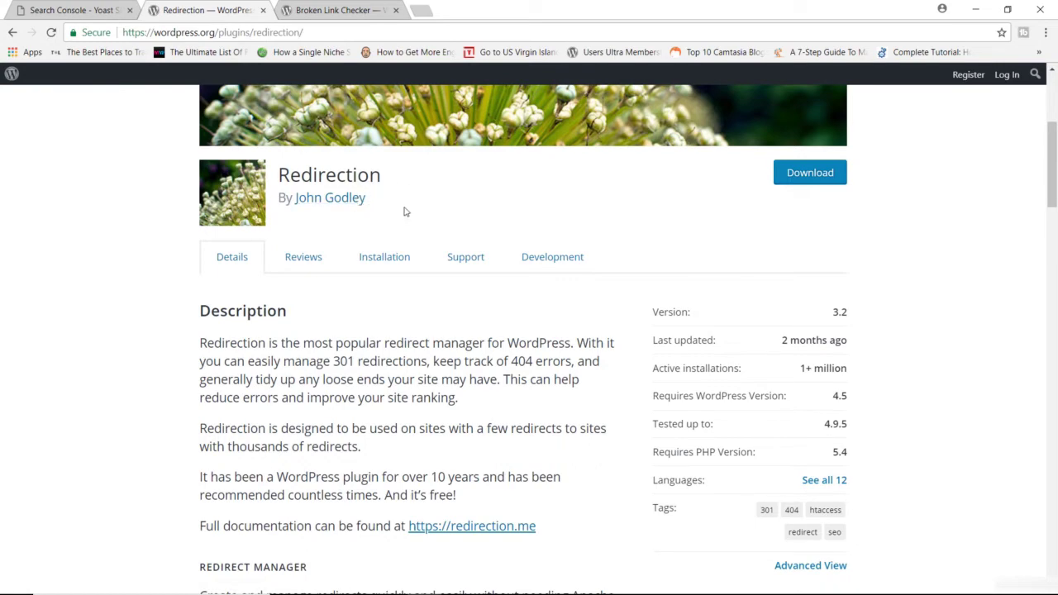
left_click(99, 10)
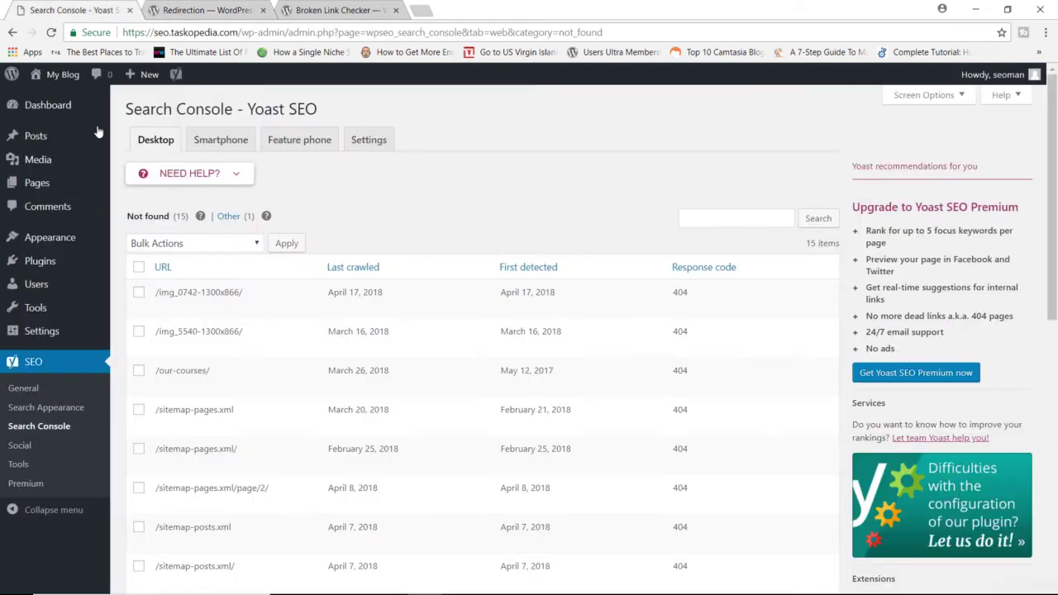
mouse_move(69, 311)
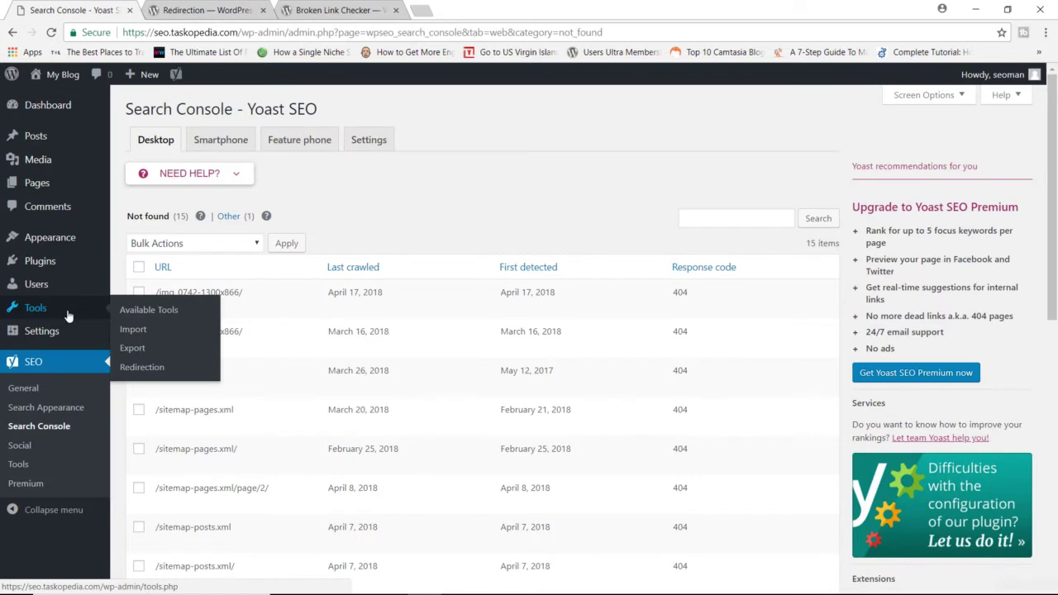
- View the Redirection plugin's redirect page and return to Yoast's Search Console list of not-found URLs
left_click(150, 367)
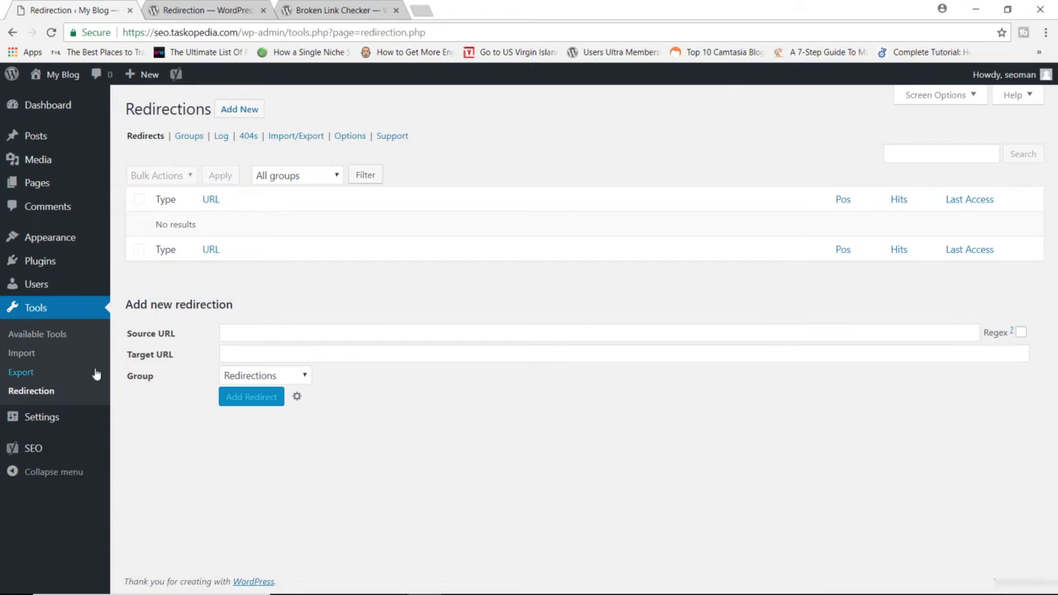
mouse_move(93, 457)
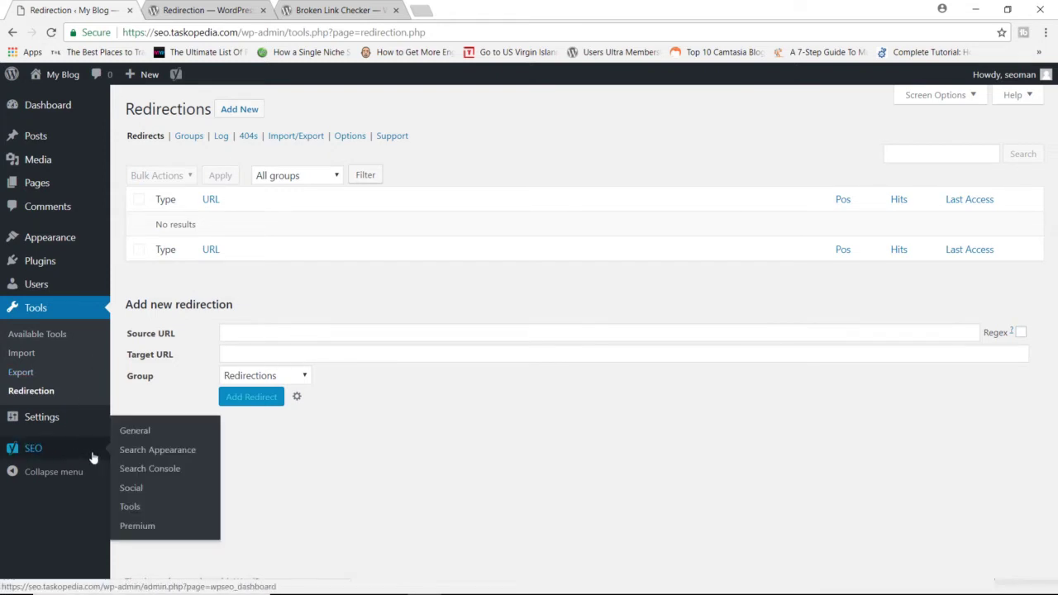
left_click(150, 472)
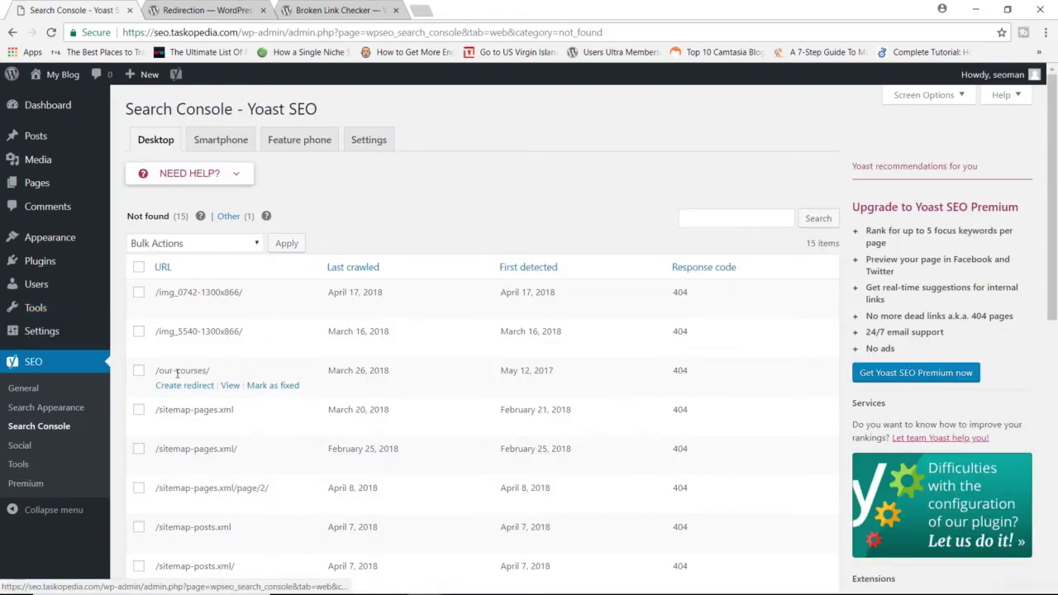
- View the not-found /our-courses/ page and copy its path from the page address
left_click(230, 386)
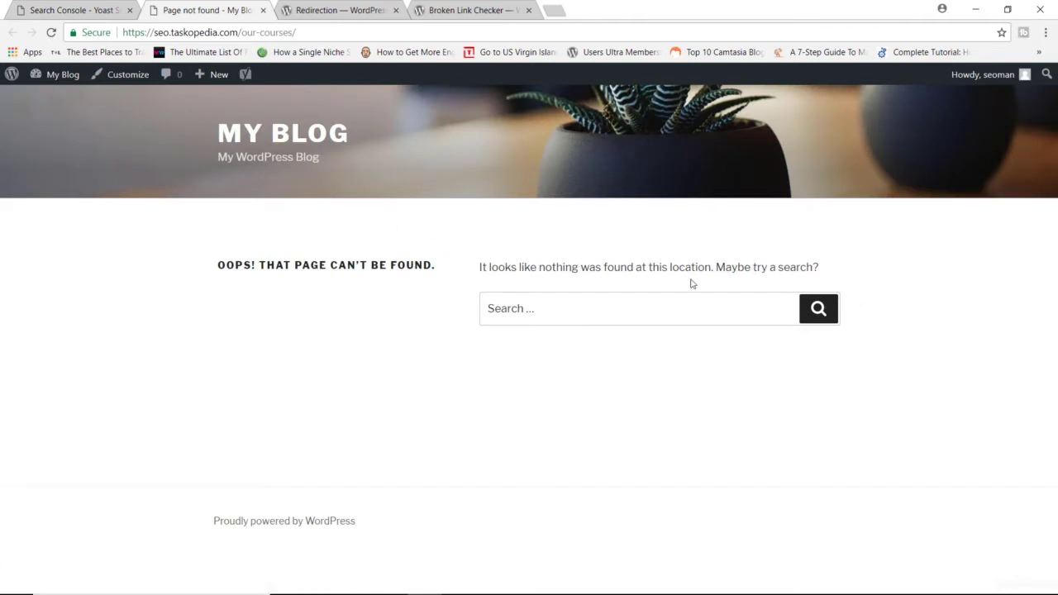
left_click_drag(312, 33, 238, 32)
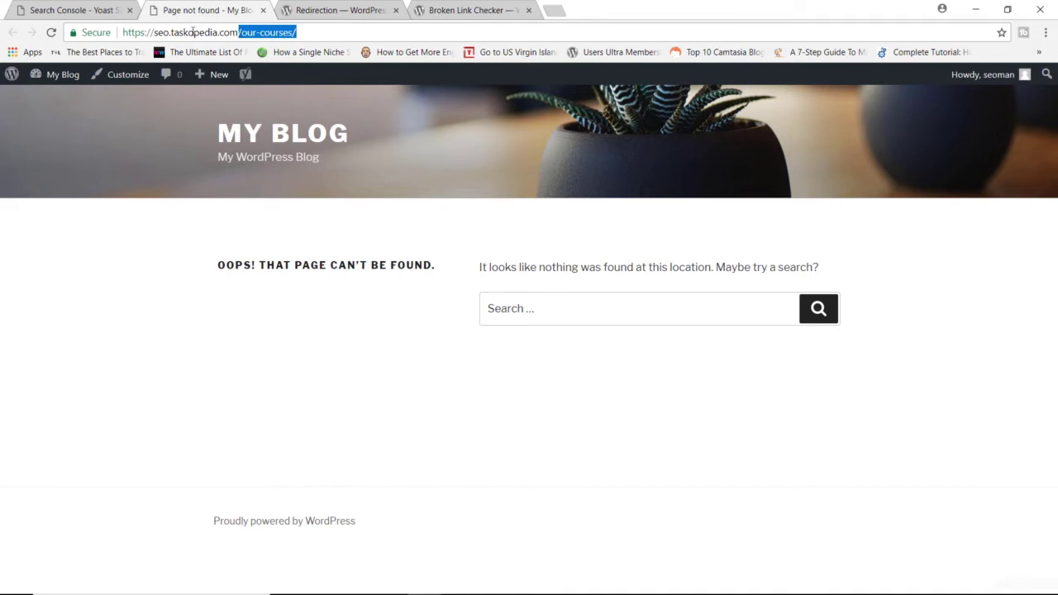
right_click(263, 33)
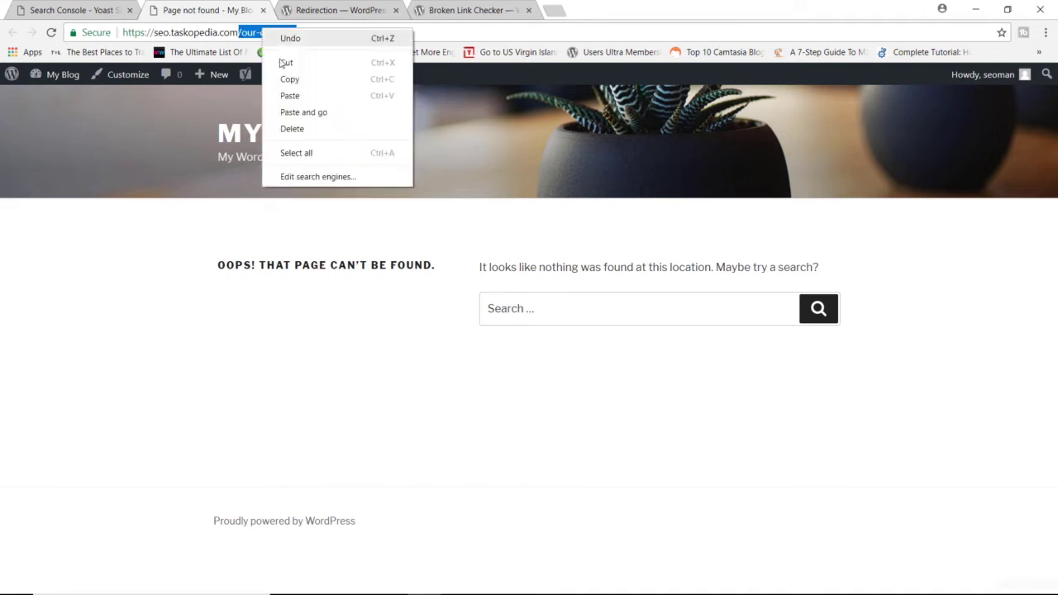
left_click(288, 83)
- Enter the copied path /our-courses/ as the source URL of a new redirection in the Redirection plugin
left_click(83, 10)
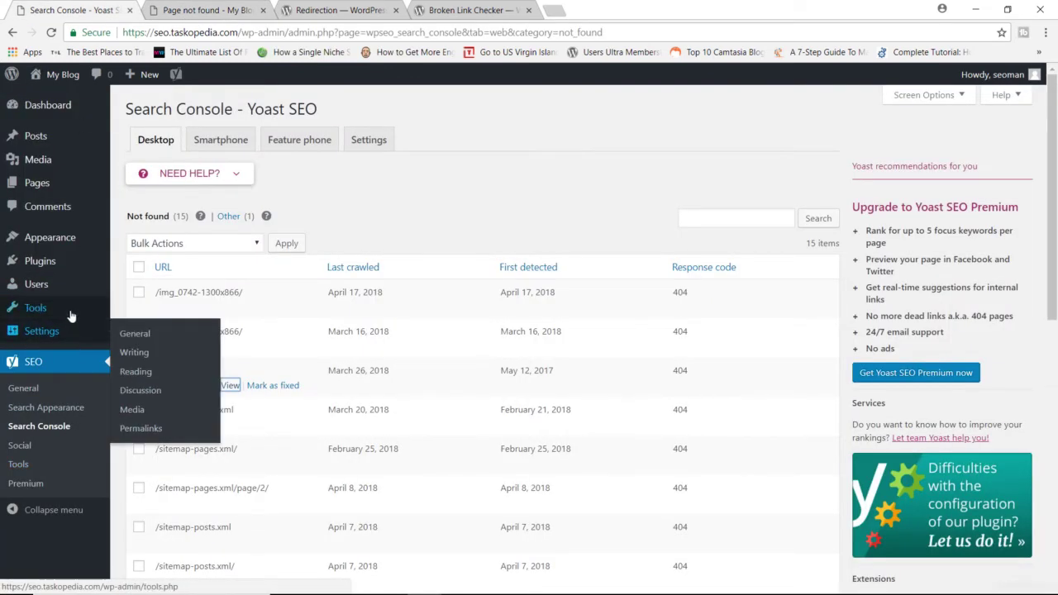
mouse_move(71, 313)
left_click(141, 367)
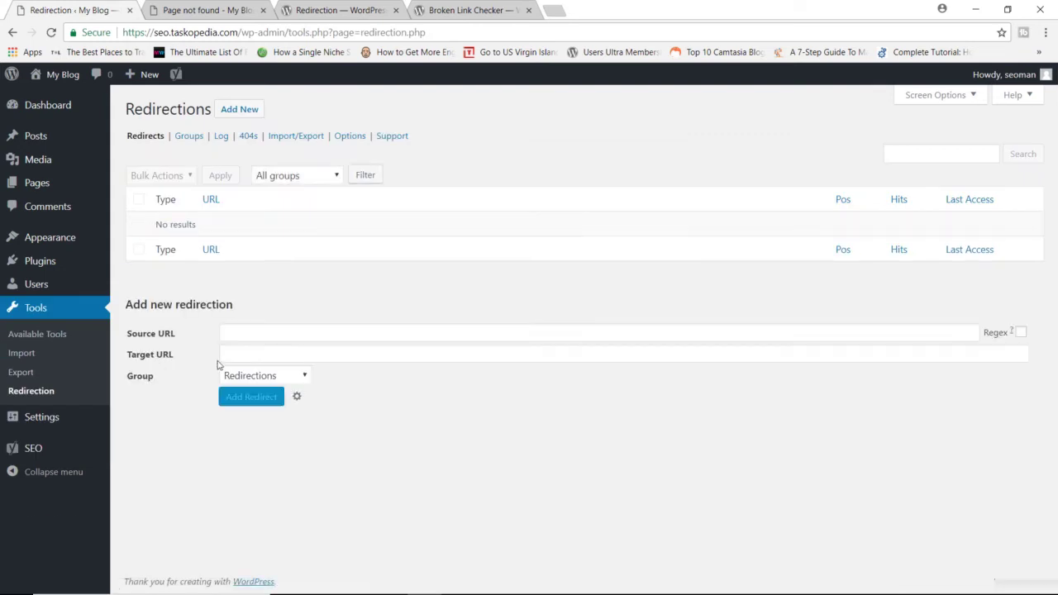
left_click(262, 333)
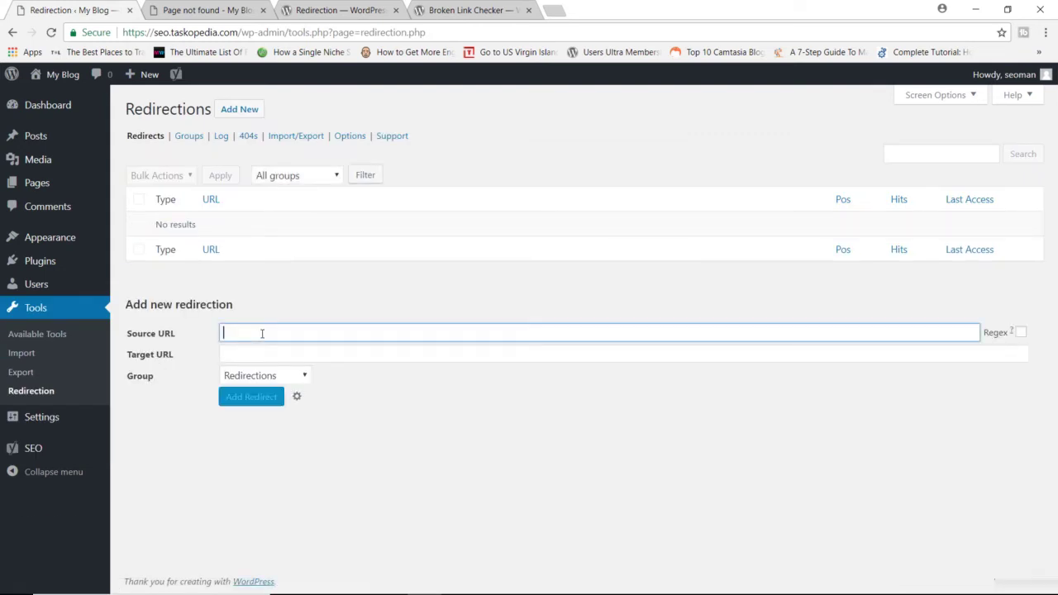
right_click(262, 333)
left_click(305, 418)
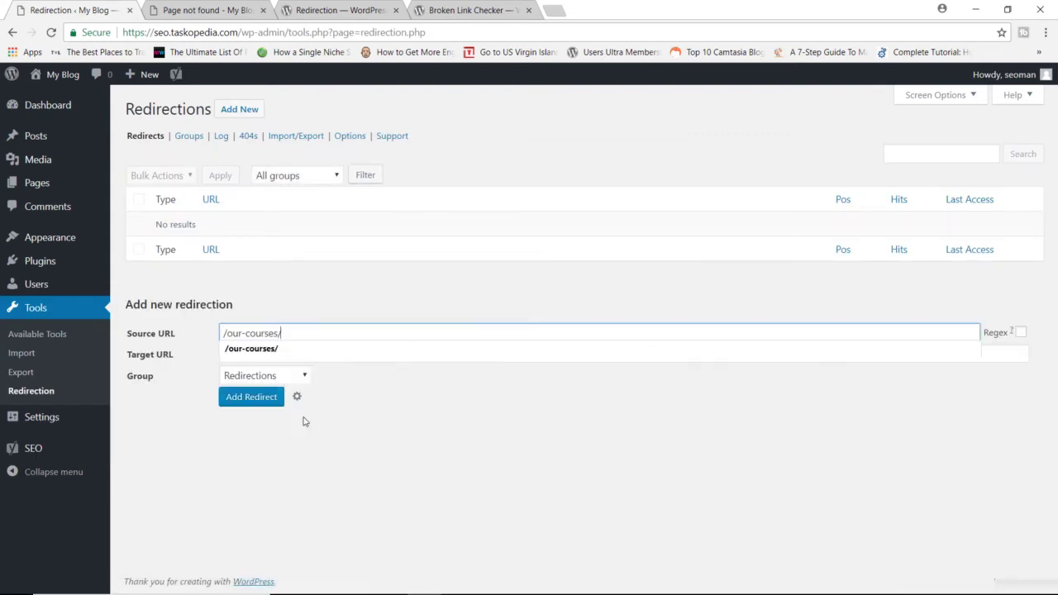
left_click(376, 423)
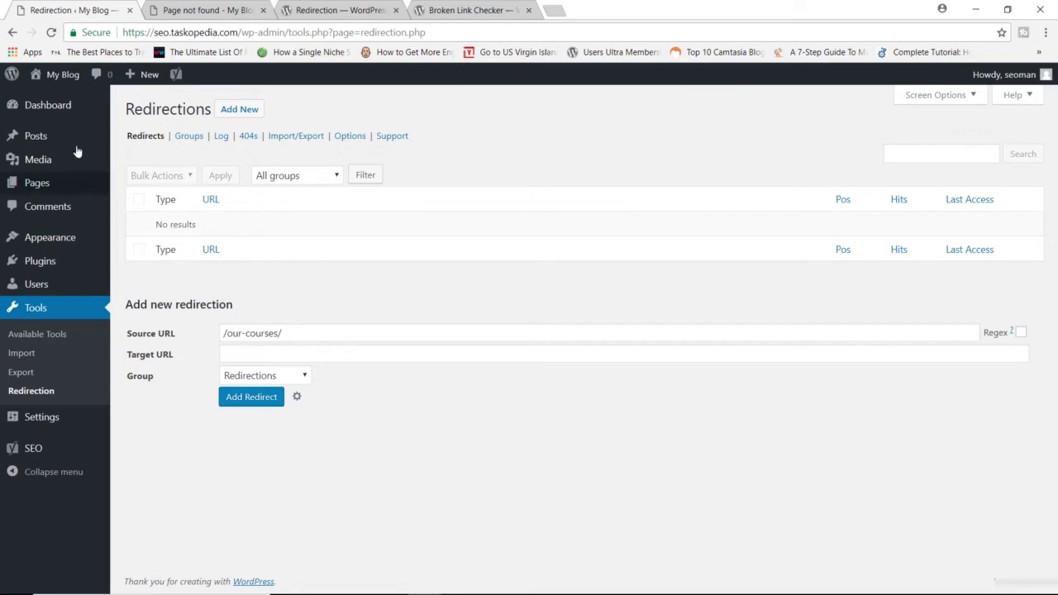
- View the post "WordPress Resources at SiteGround" in a separate browser tab and copy its path from the page address
mouse_move(96, 142)
right_click(133, 141)
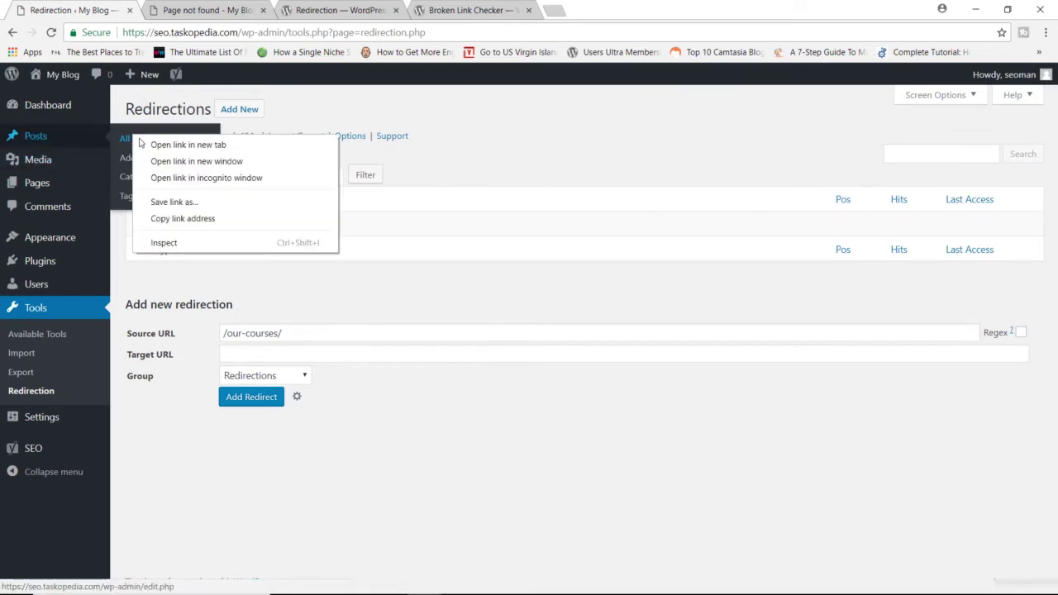
left_click(178, 143)
left_click(320, 7)
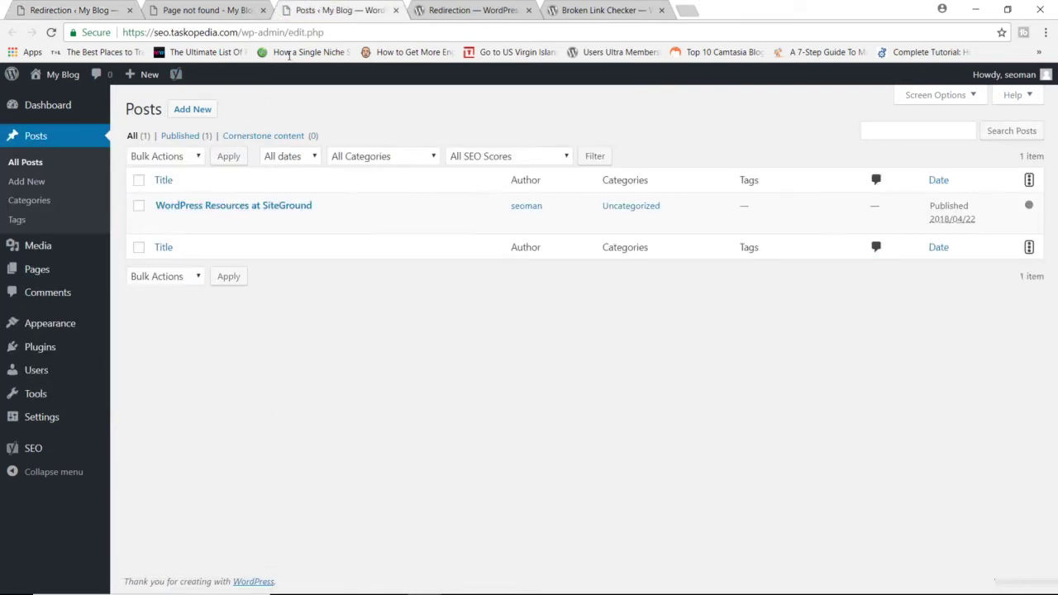
left_click(261, 223)
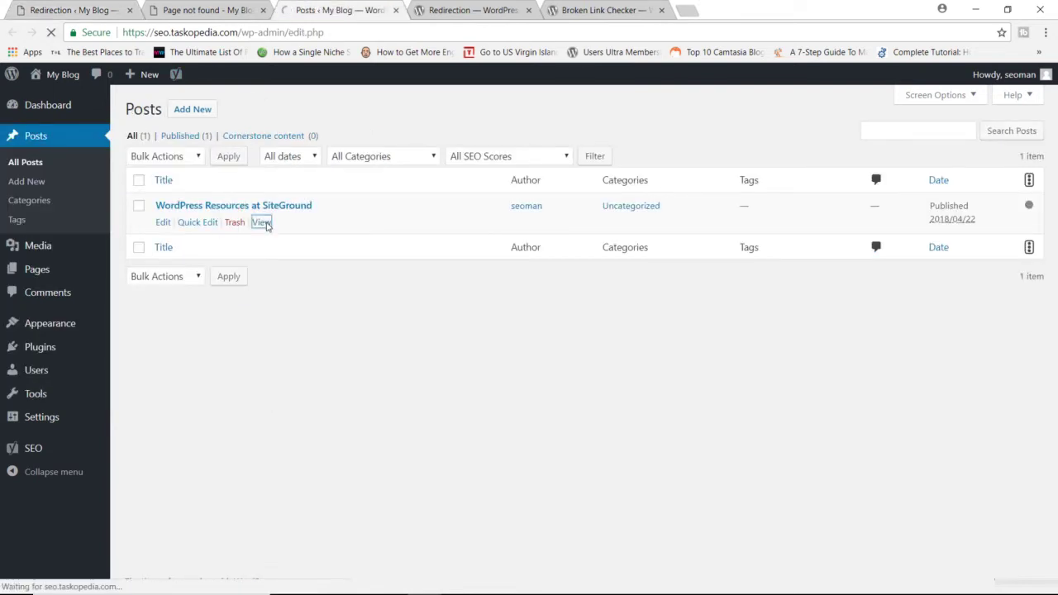
left_click_drag(479, 35, 242, 36)
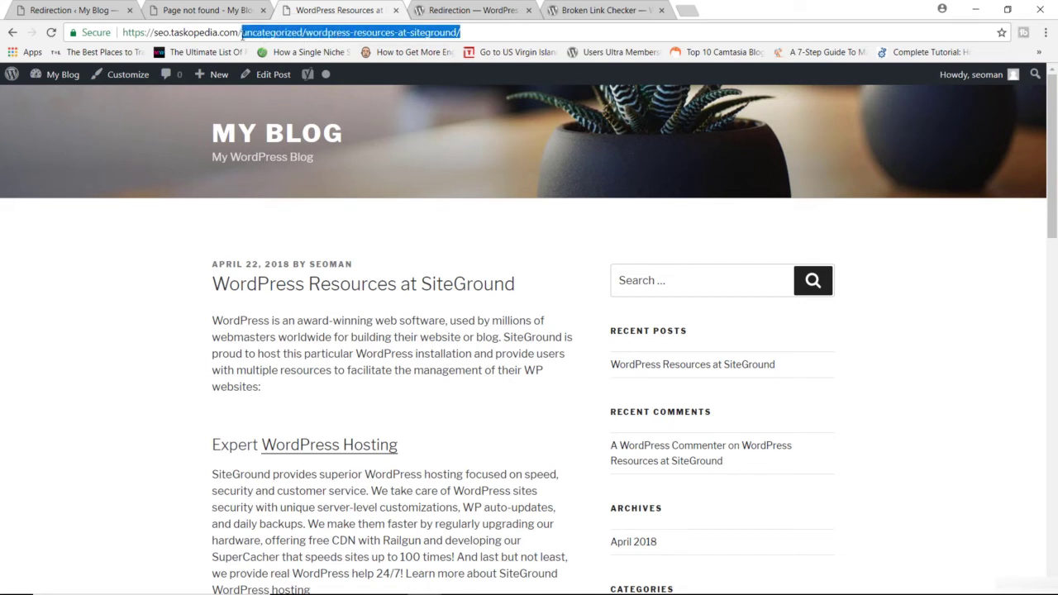
right_click(255, 36)
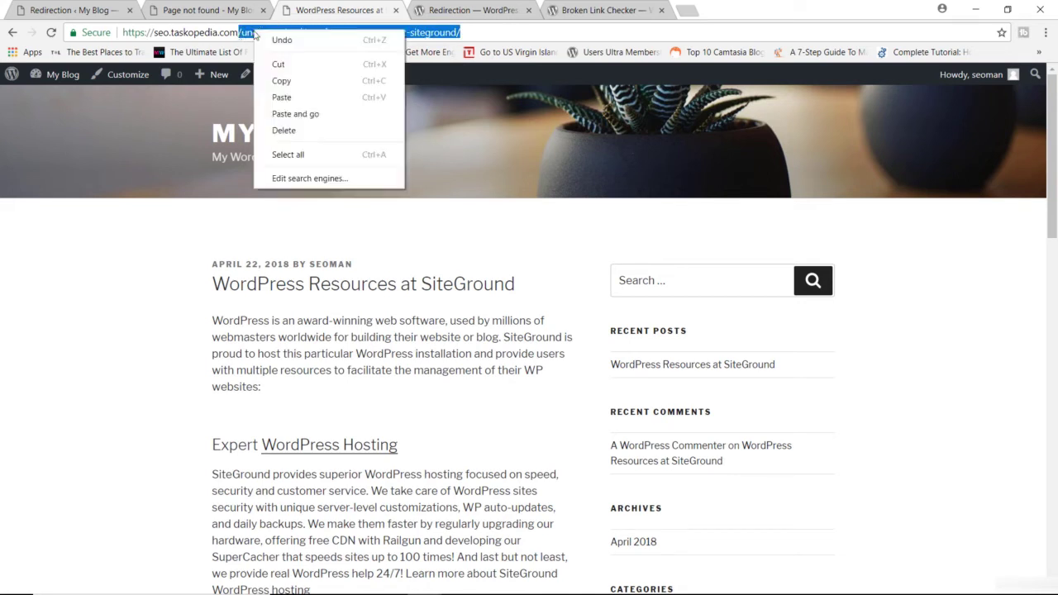
left_click(281, 81)
- Set the target URL to /uncategorized/wordpress-resources-at-siteground/ and add the redirect
left_click(95, 7)
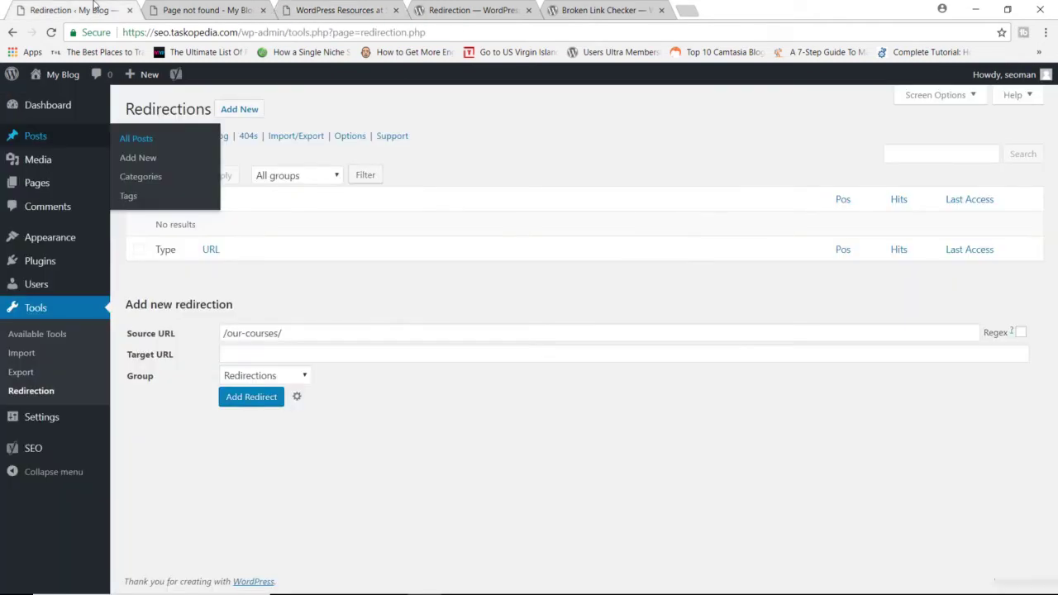
left_click(242, 354)
right_click(242, 354)
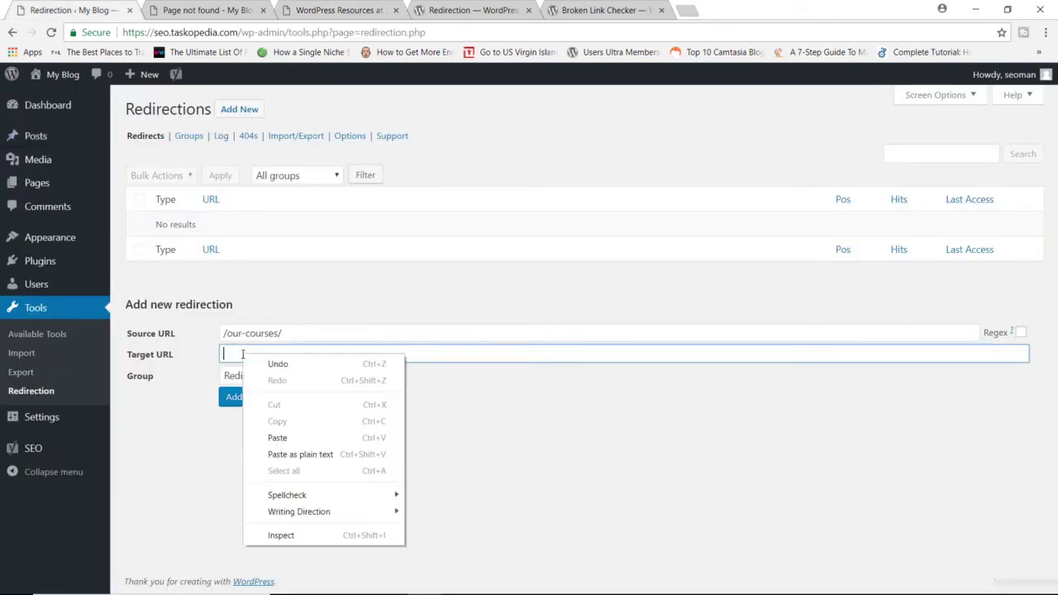
left_click(287, 438)
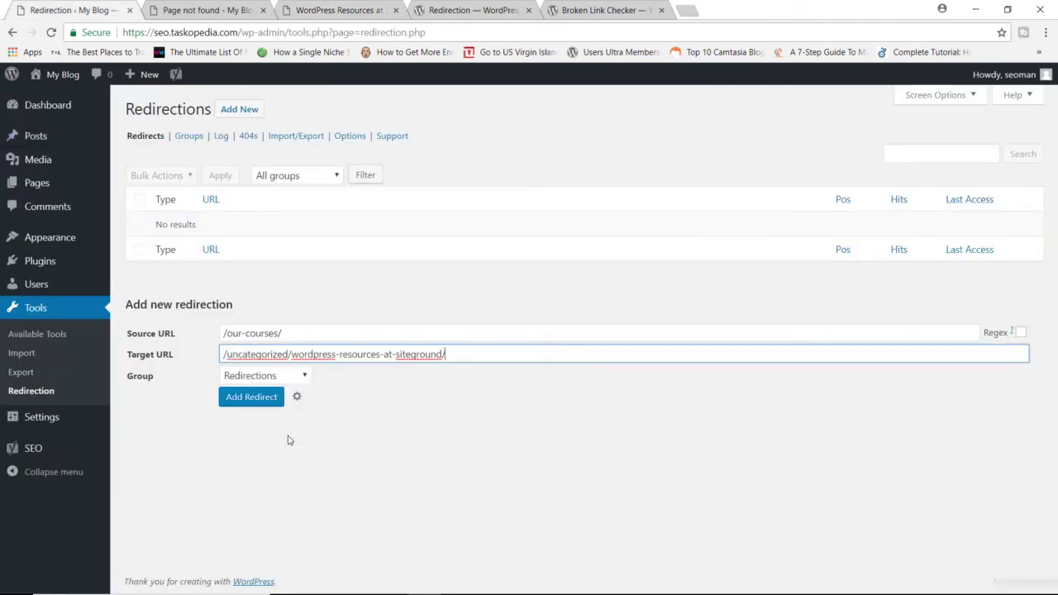
left_click(252, 397)
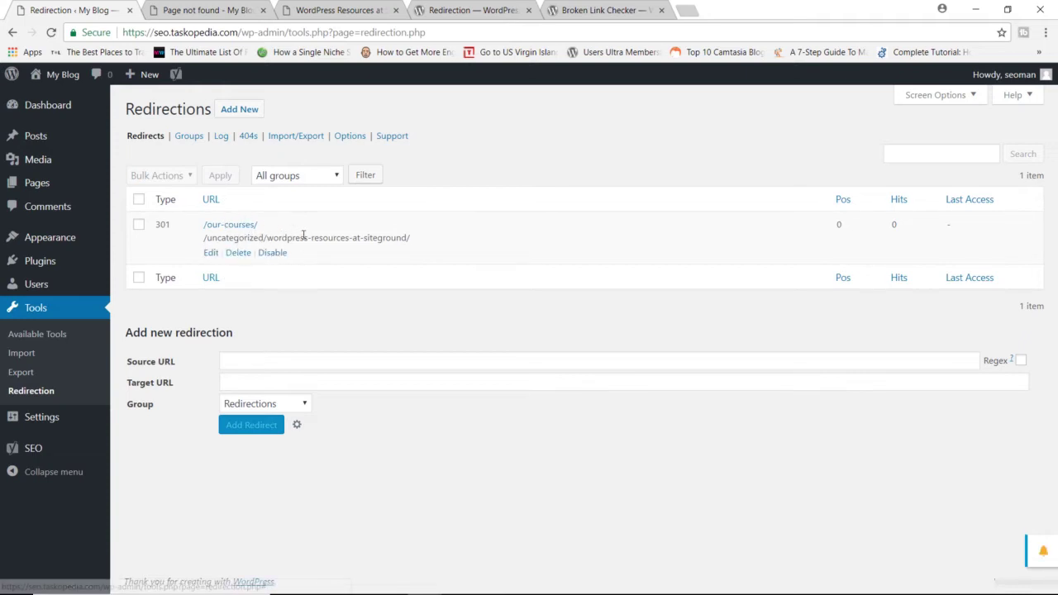
- Test the redirect by reloading the /our-courses/ page, and return to the list of redirects
left_click(207, 10)
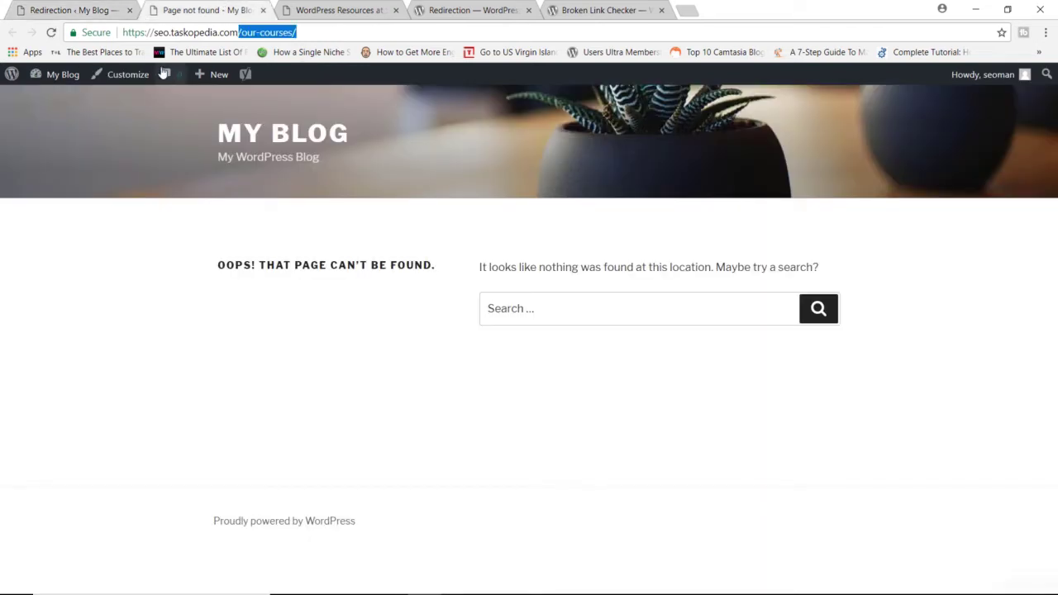
left_click(50, 33)
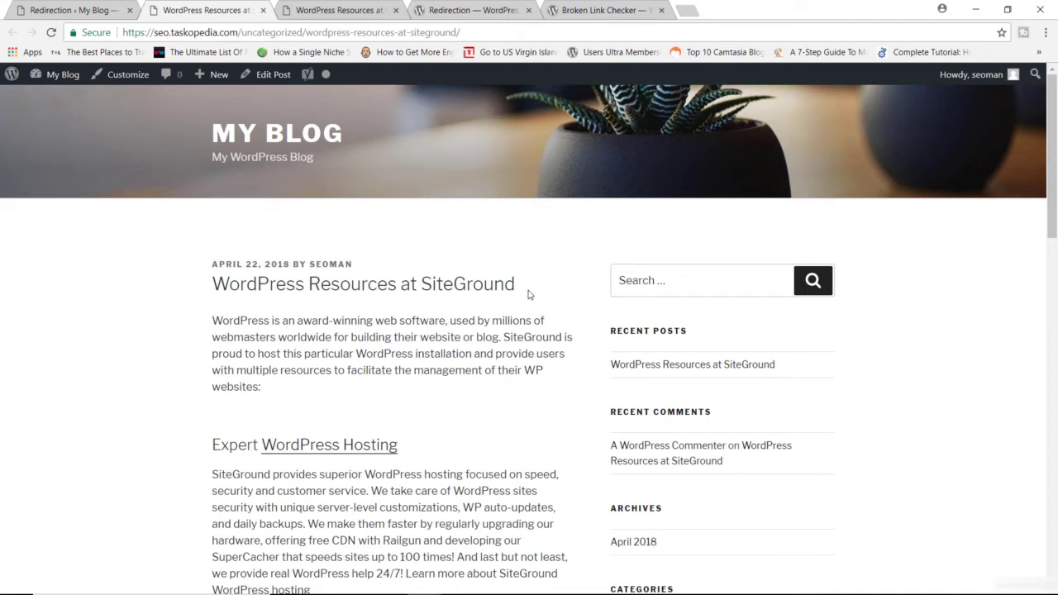
left_click(112, 8)
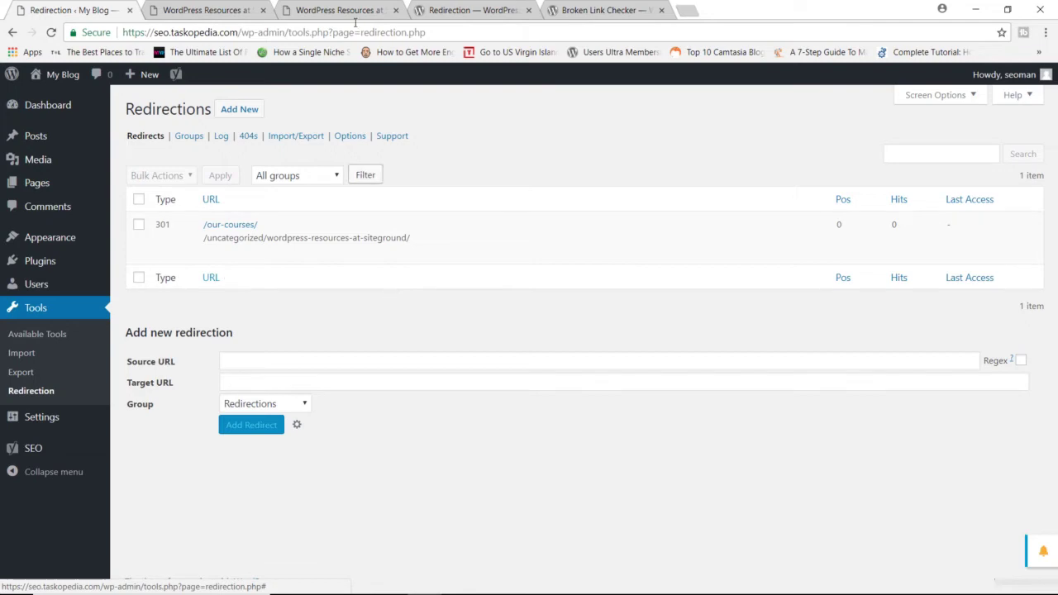
- Look through the Redirection plugin's Groups, Import/Export and Options pages
left_click(446, 8)
left_click(97, 8)
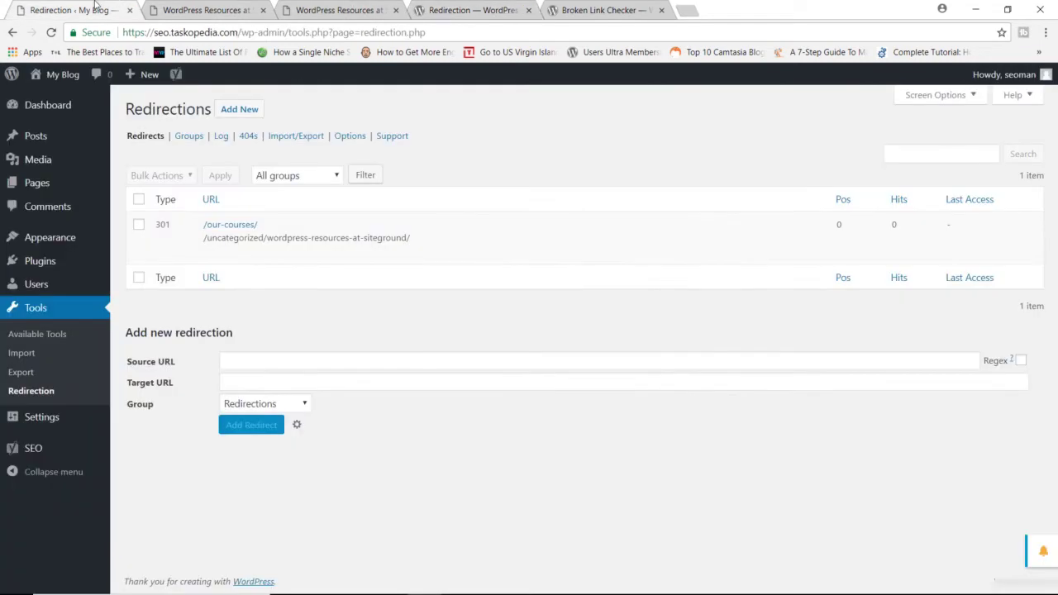
left_click(190, 136)
left_click(282, 141)
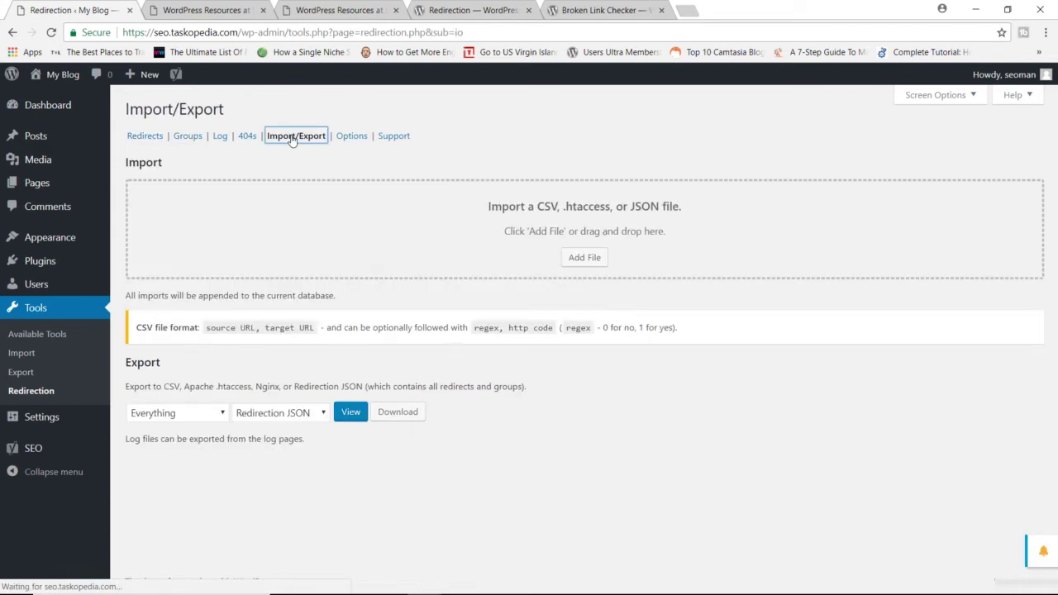
left_click(350, 139)
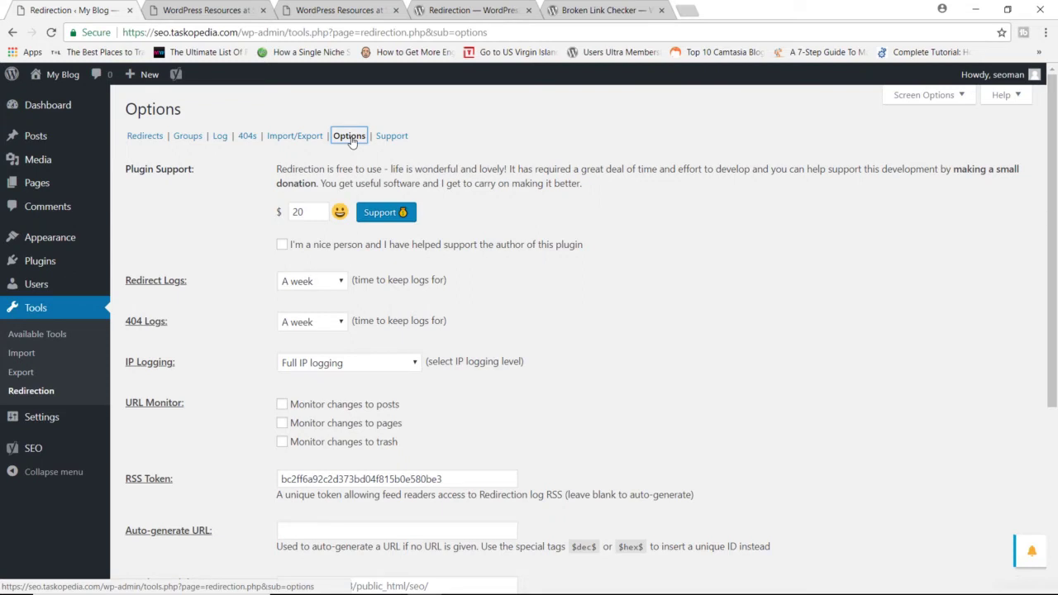
- Read the Redirection plugin's installation instructions on WordPress.org and open its full documentation
left_click(475, 10)
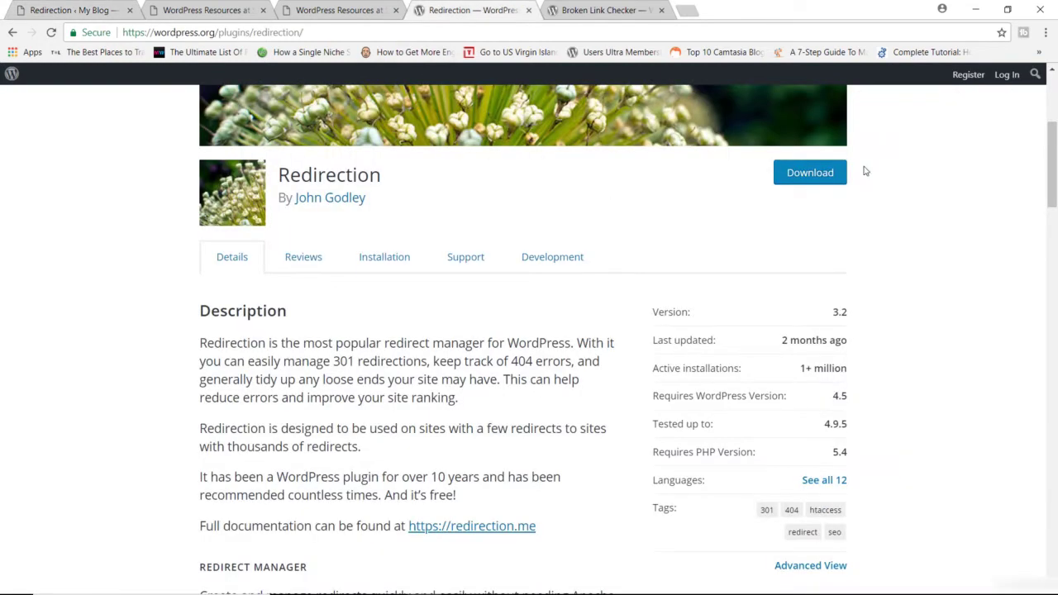
left_click(396, 261)
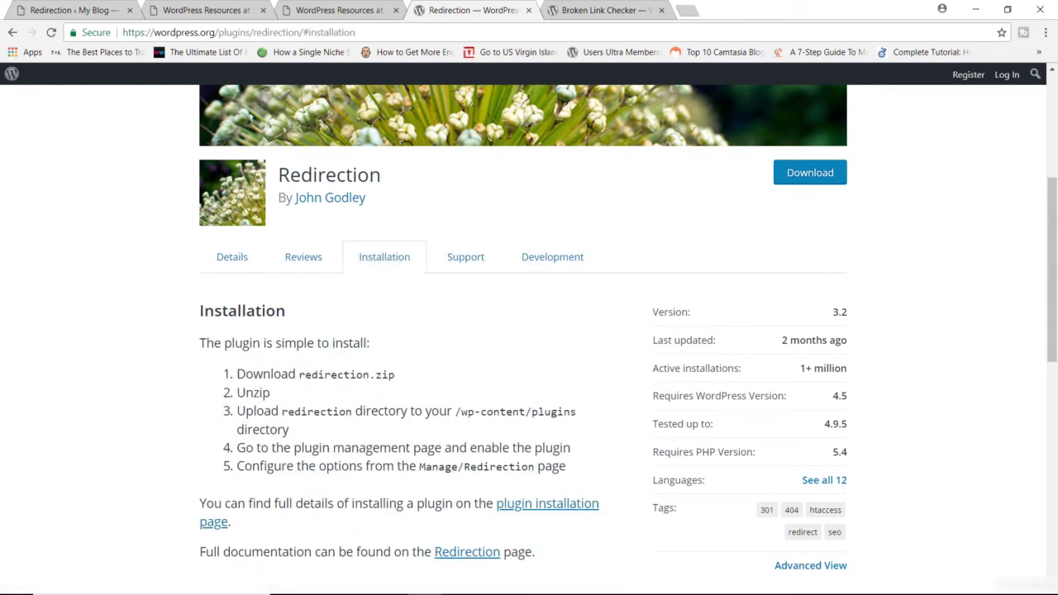
left_click_drag(1051, 205, 1050, 283)
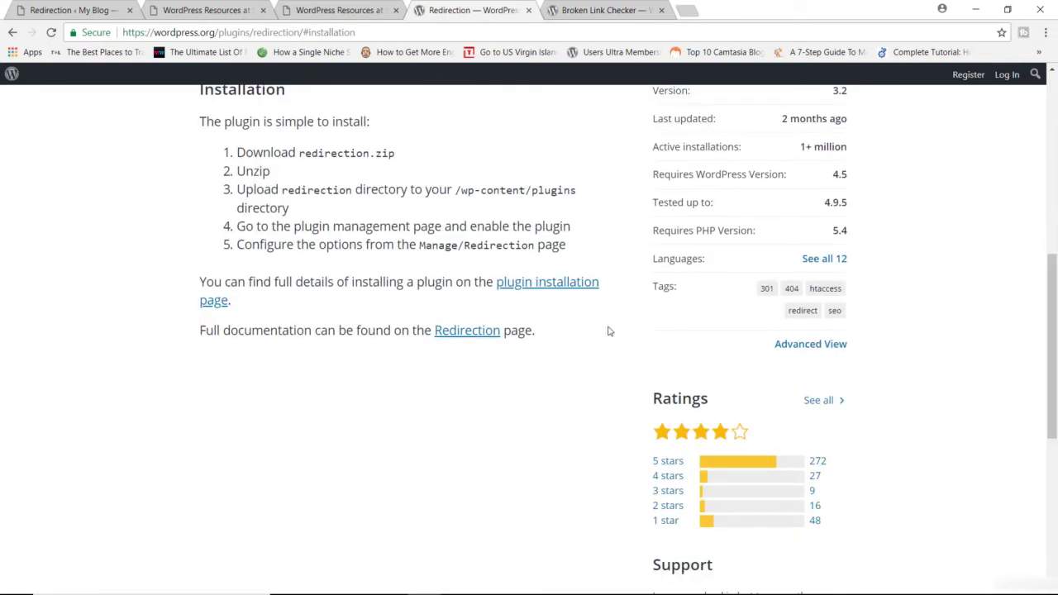
left_click(464, 334)
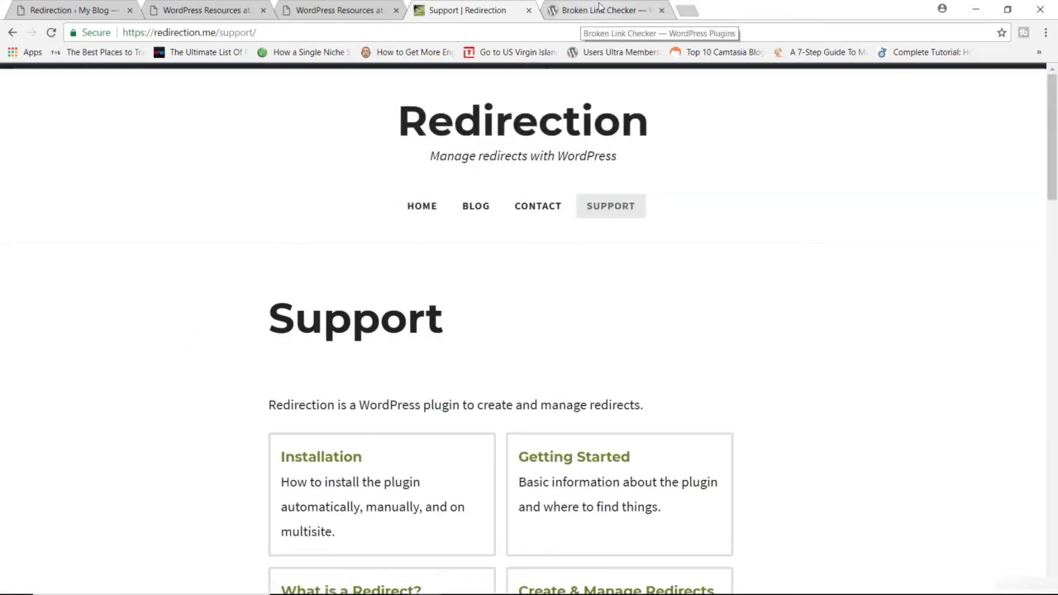
- Review the features and link actions described on the Broken Link Checker plugin page
left_click(599, 10)
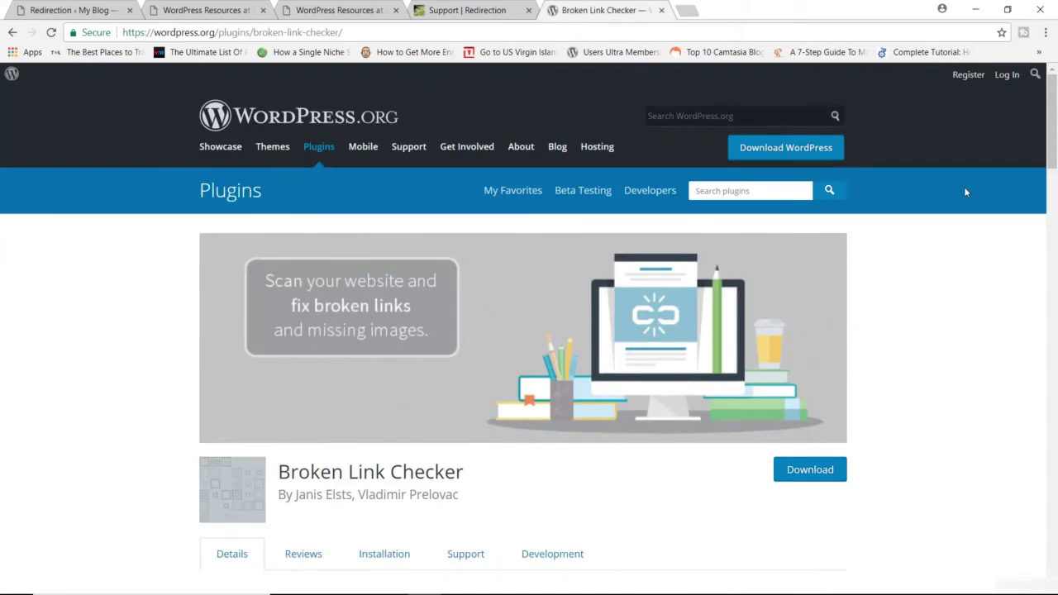
scroll(1054, 132, "down", 4)
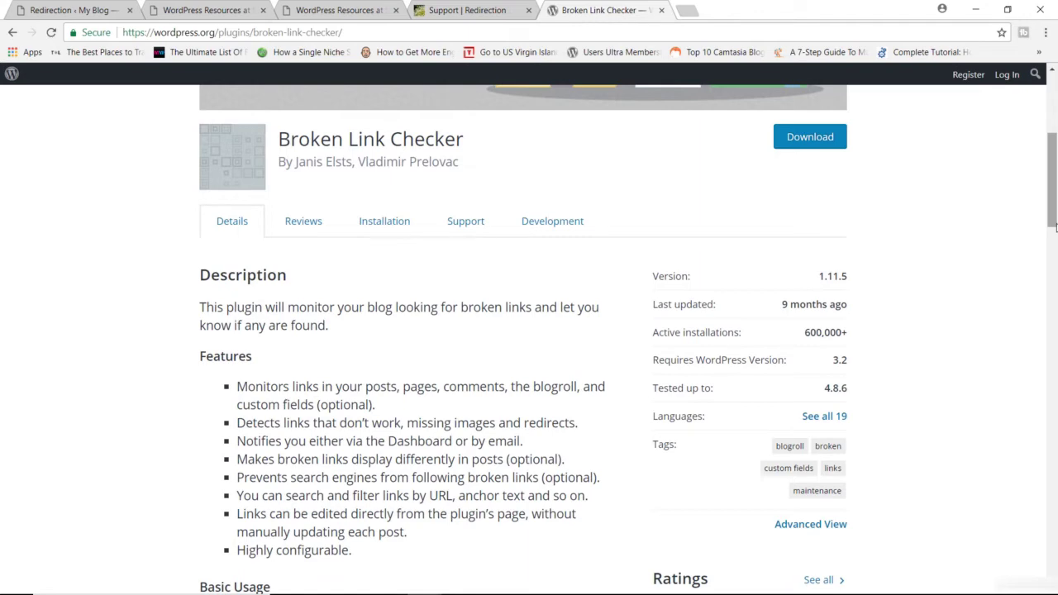
left_click_drag(1055, 225, 1025, 377)
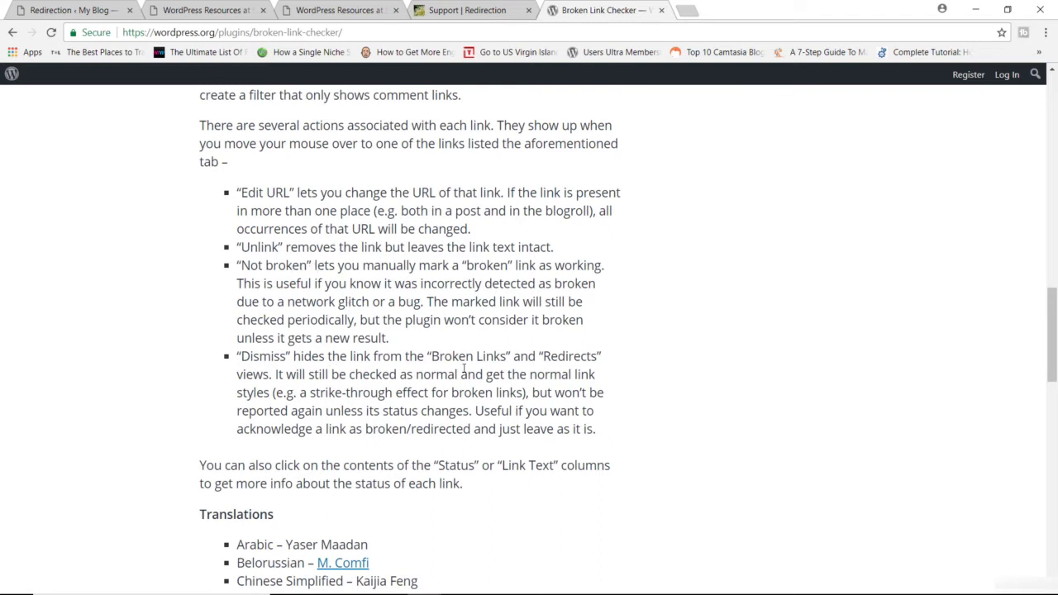
left_click_drag(1053, 315, 1055, 107)
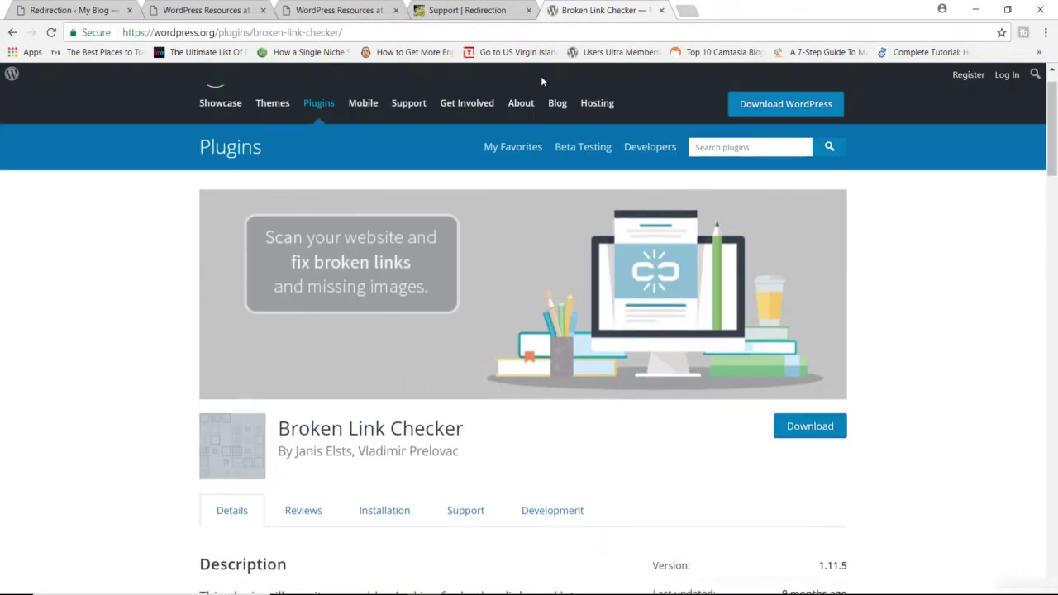
left_click(385, 4)
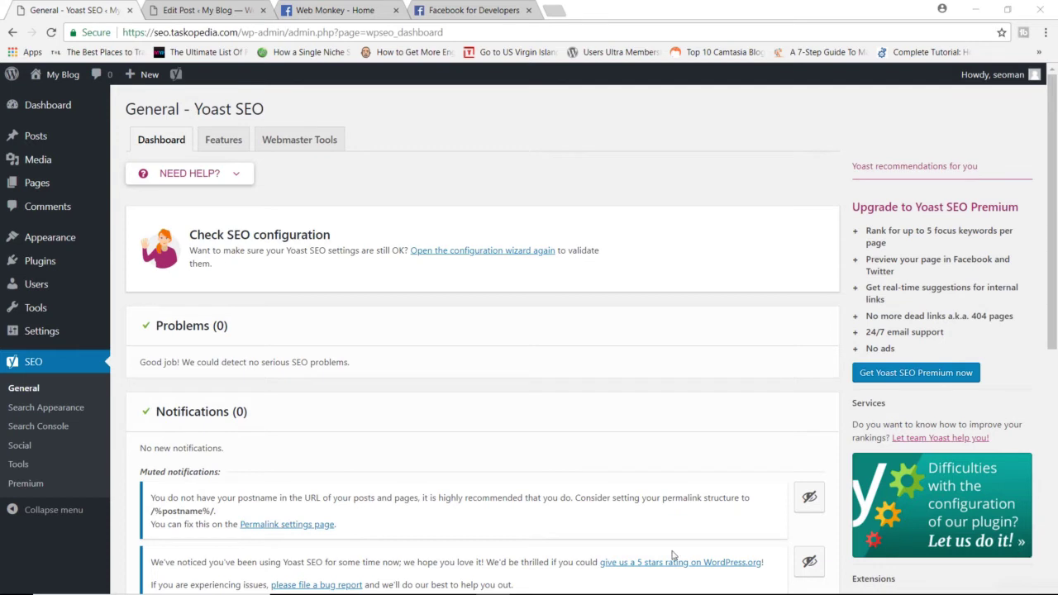
- Check the Facebook Page URL in Yoast's social profiles against the Web Monkey Facebook page and save the profile settings
left_click(29, 447)
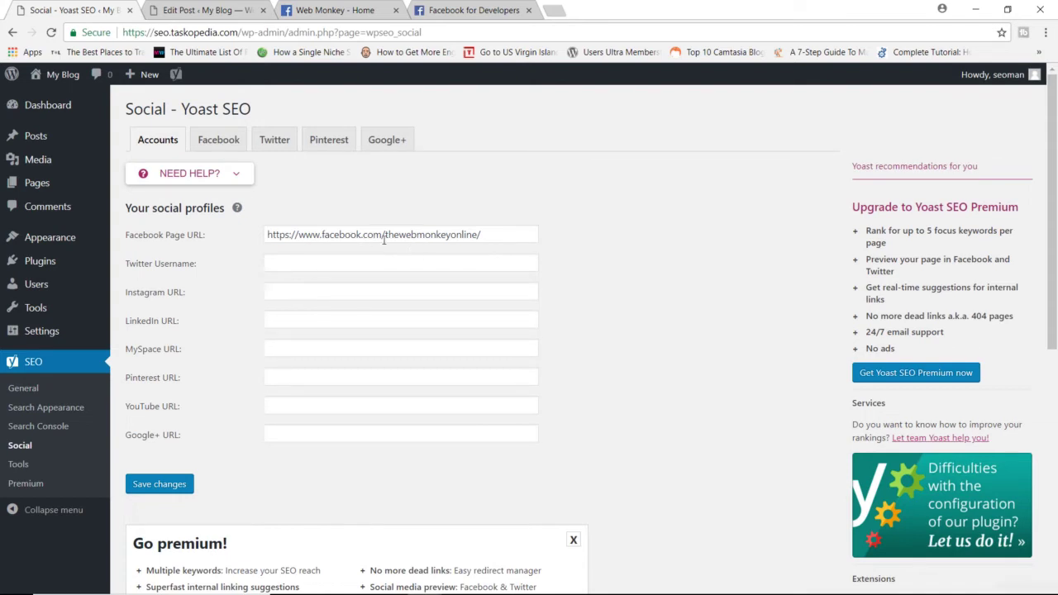
left_click(335, 10)
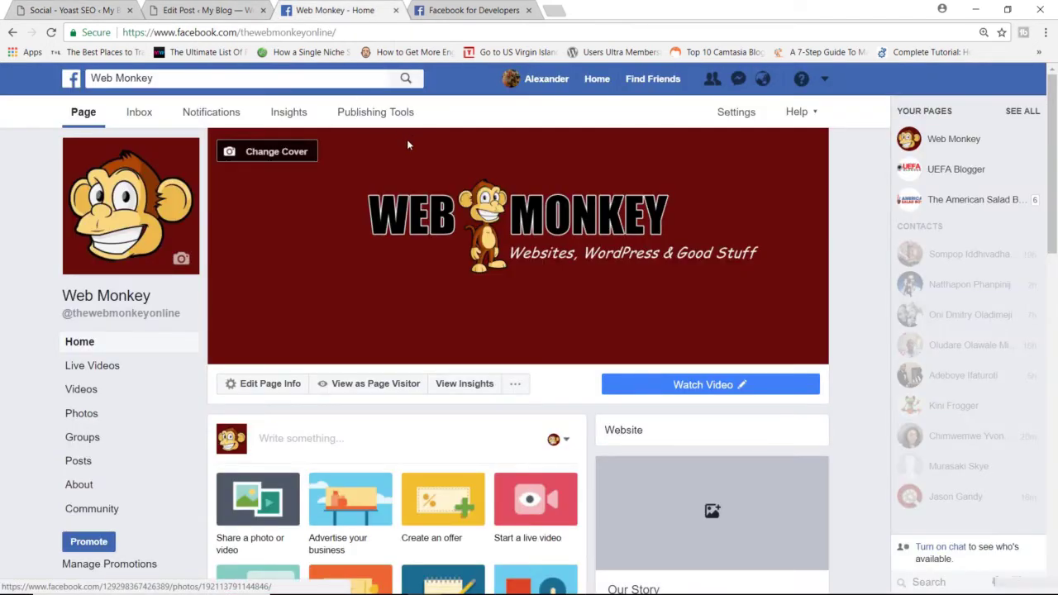
left_click(112, 8)
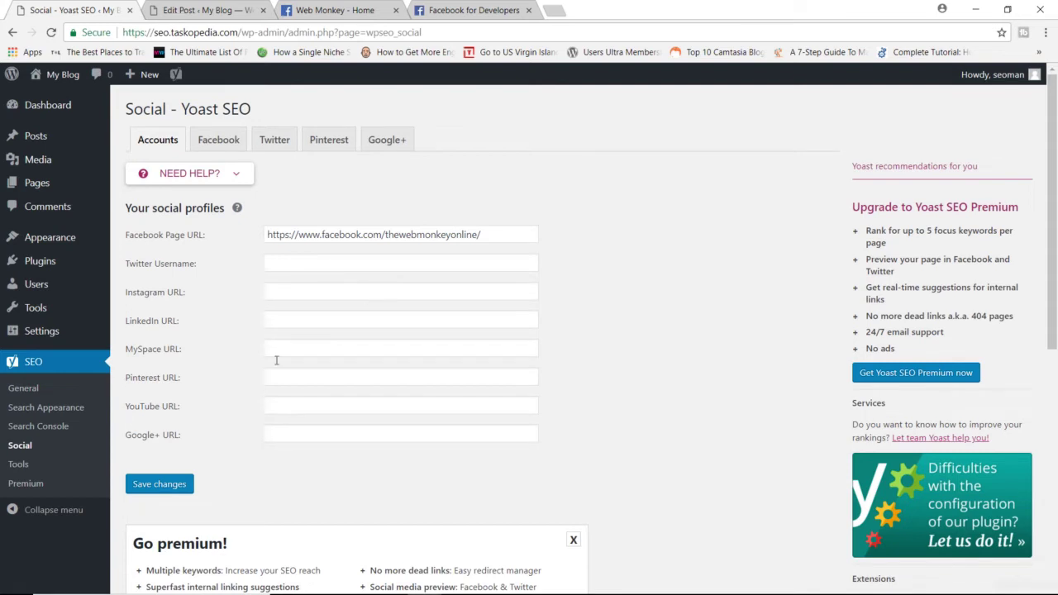
left_click(167, 491)
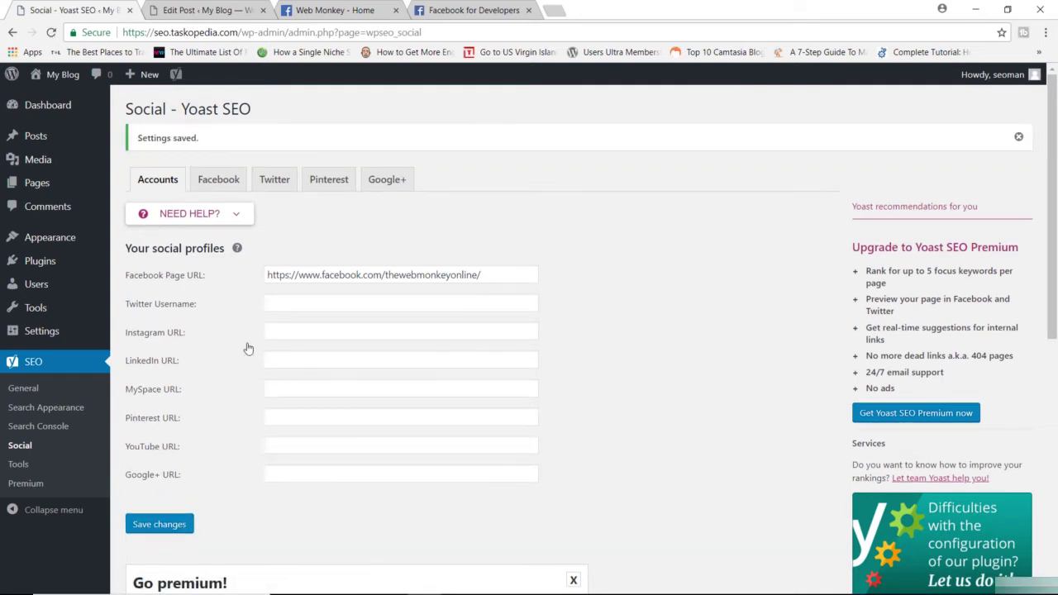
- View Yoast's Facebook settings and the Facebook and Twitter metadata sections in the post's Yoast SEO box
left_click(219, 183)
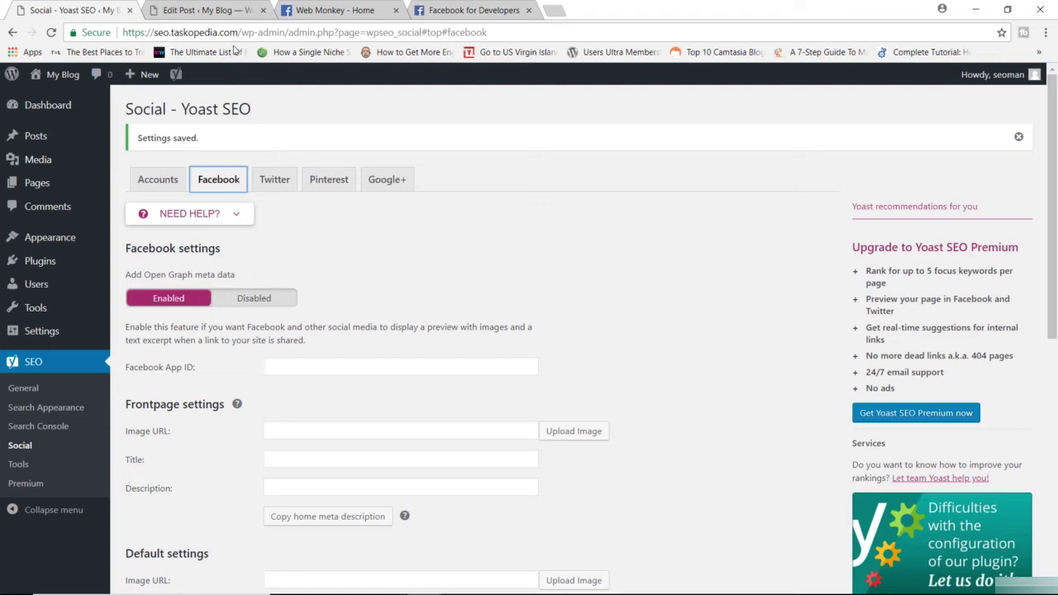
left_click(215, 12)
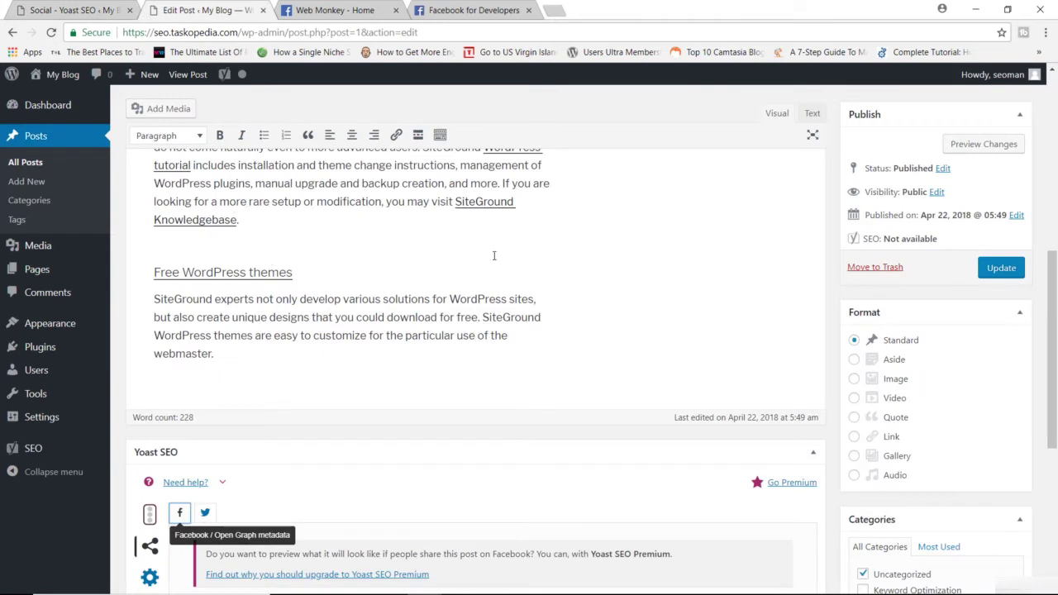
left_click_drag(1055, 303, 1050, 382)
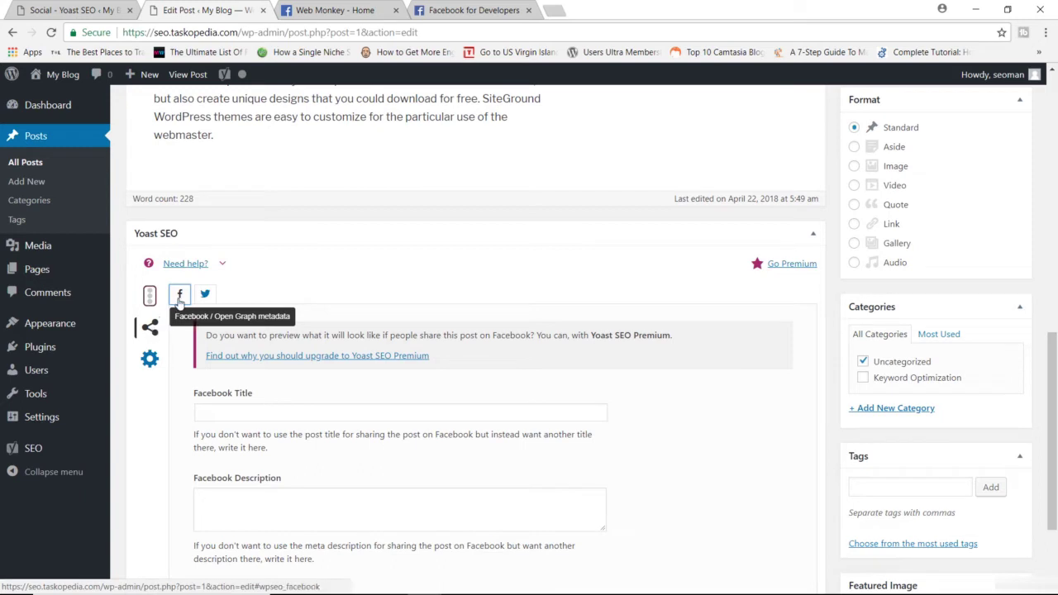
left_click(205, 295)
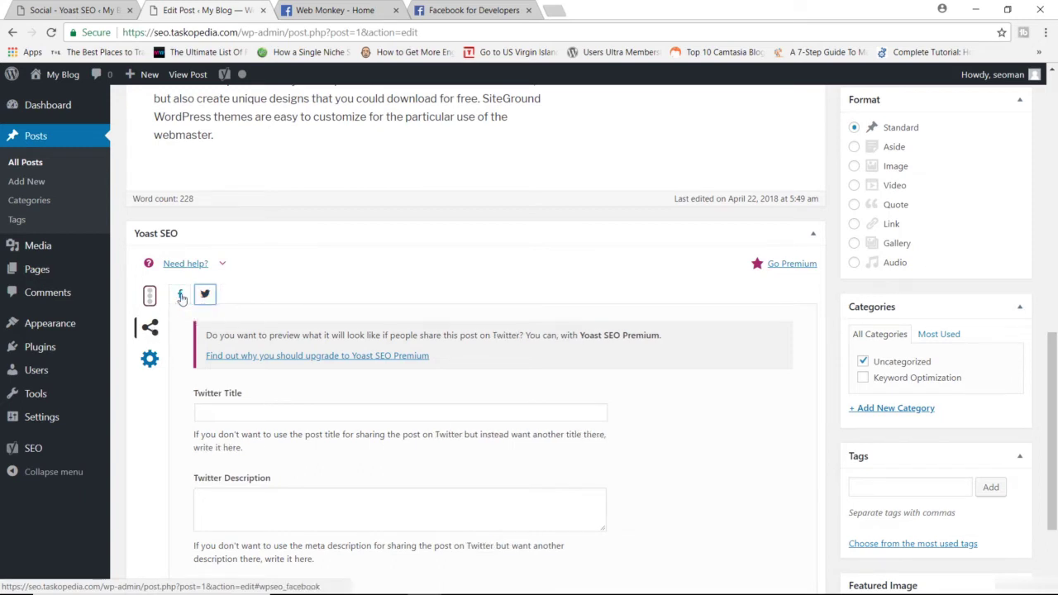
left_click(180, 295)
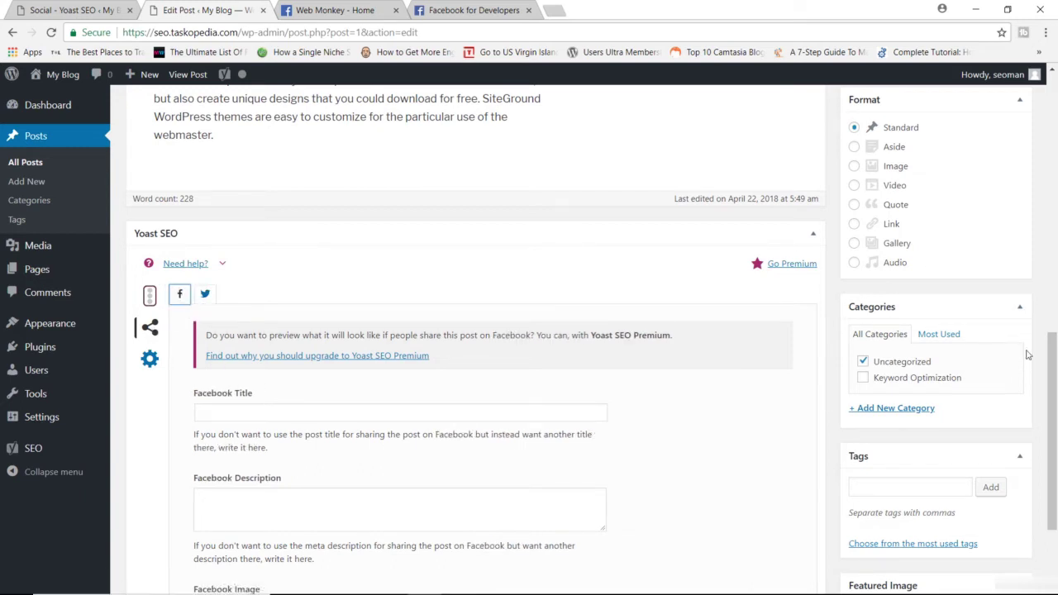
- Review the post's Facebook and Twitter title, description and image fields, including the recommended image size for each network
scroll(1048, 382, "down", 1)
scroll(1048, 382, "down", 1)
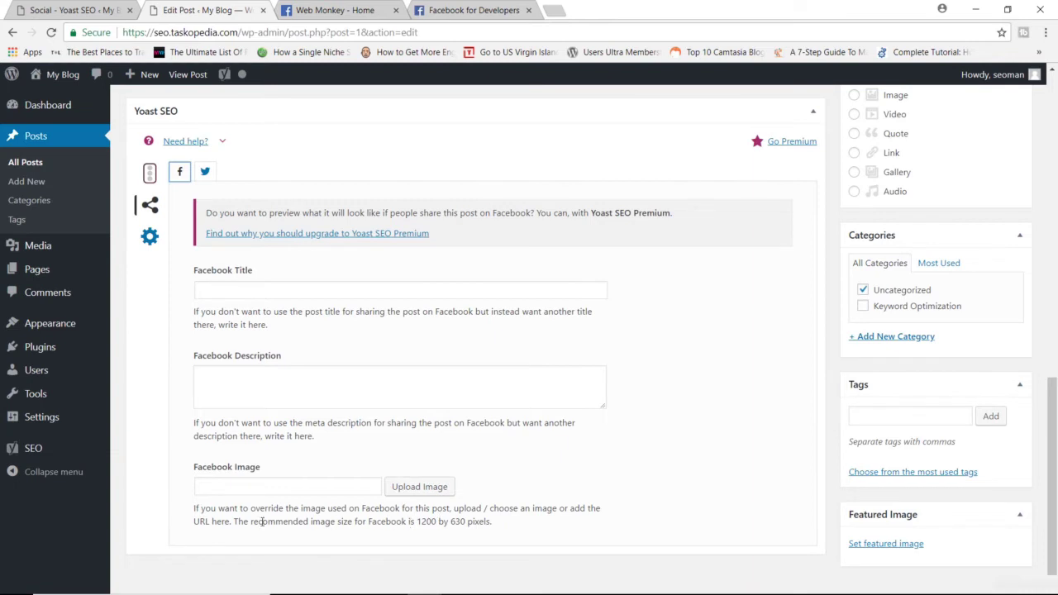
left_click_drag(238, 522, 456, 532)
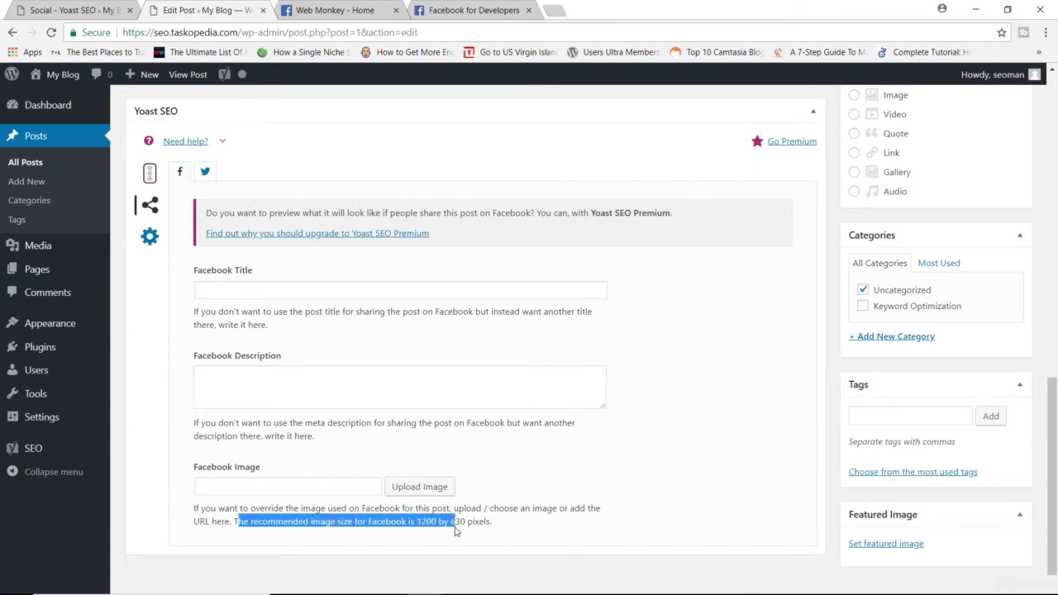
left_click_drag(455, 532, 456, 531)
left_click(614, 502)
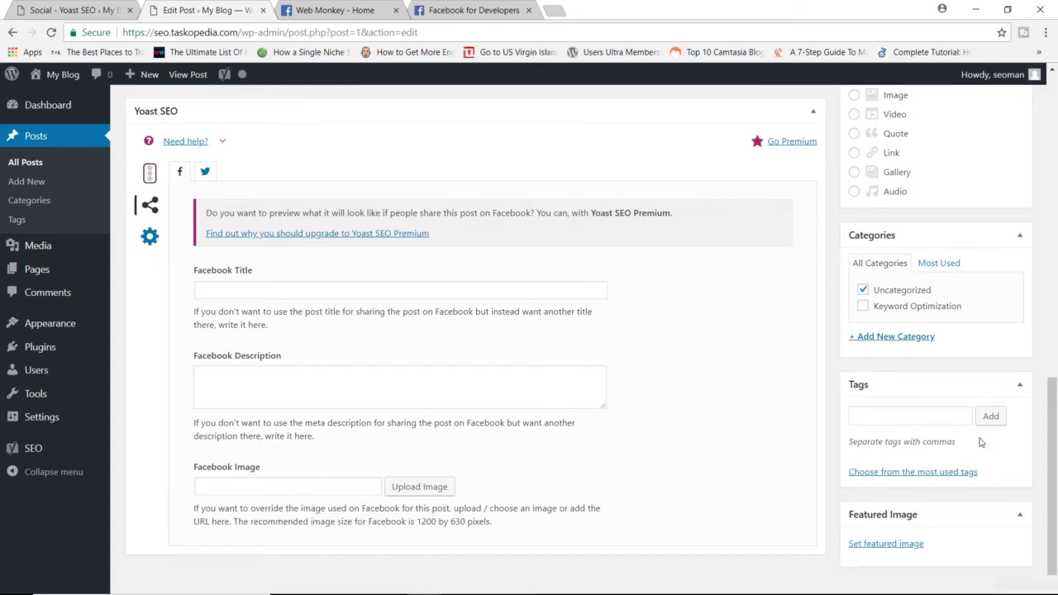
left_click_drag(1053, 439, 1028, 365)
scroll(1001, 413, "down", 3)
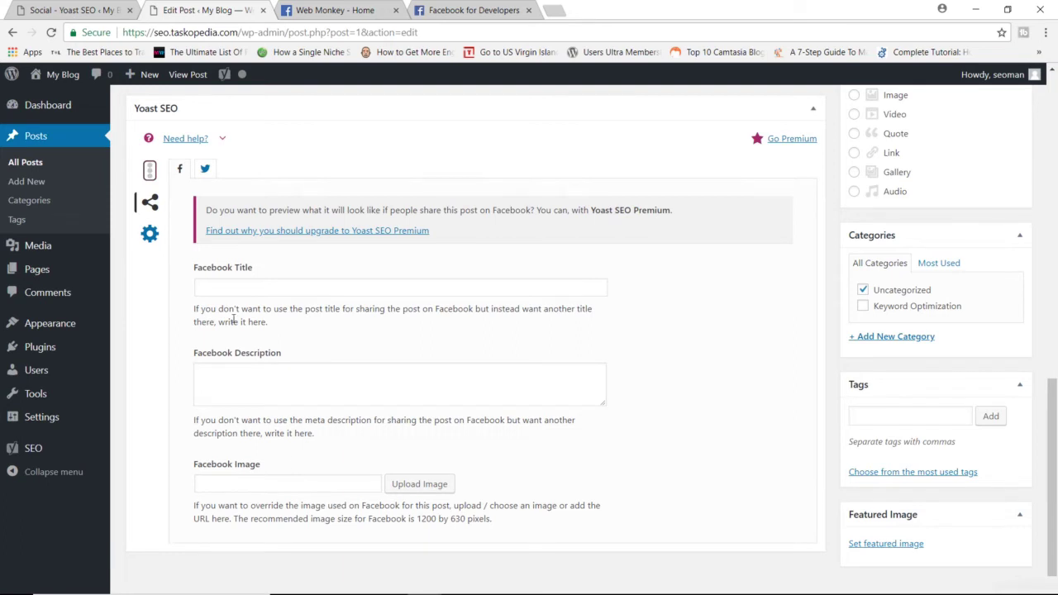
left_click(206, 169)
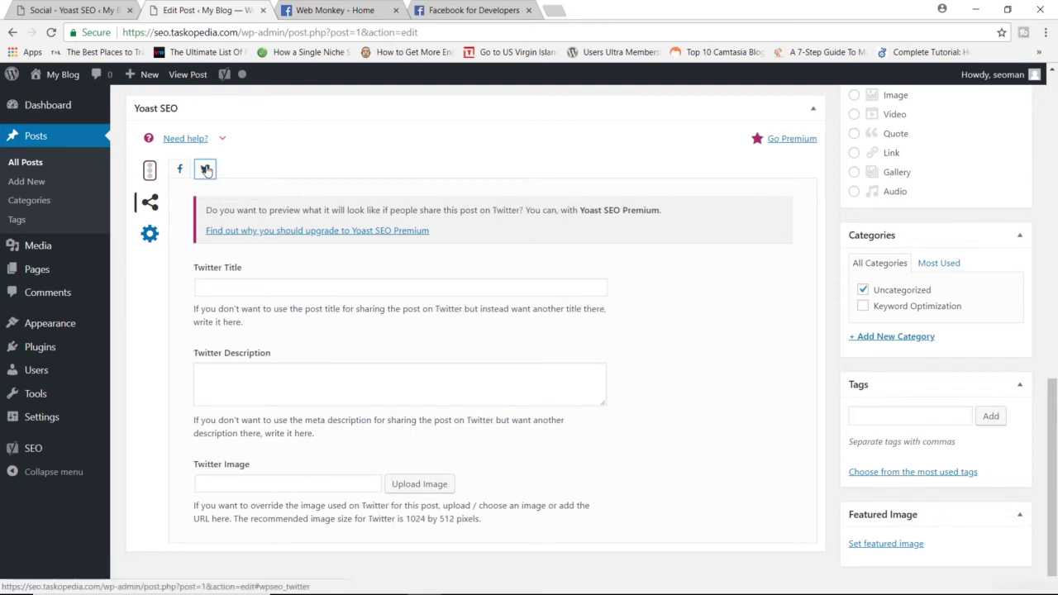
left_click_drag(405, 518, 465, 518)
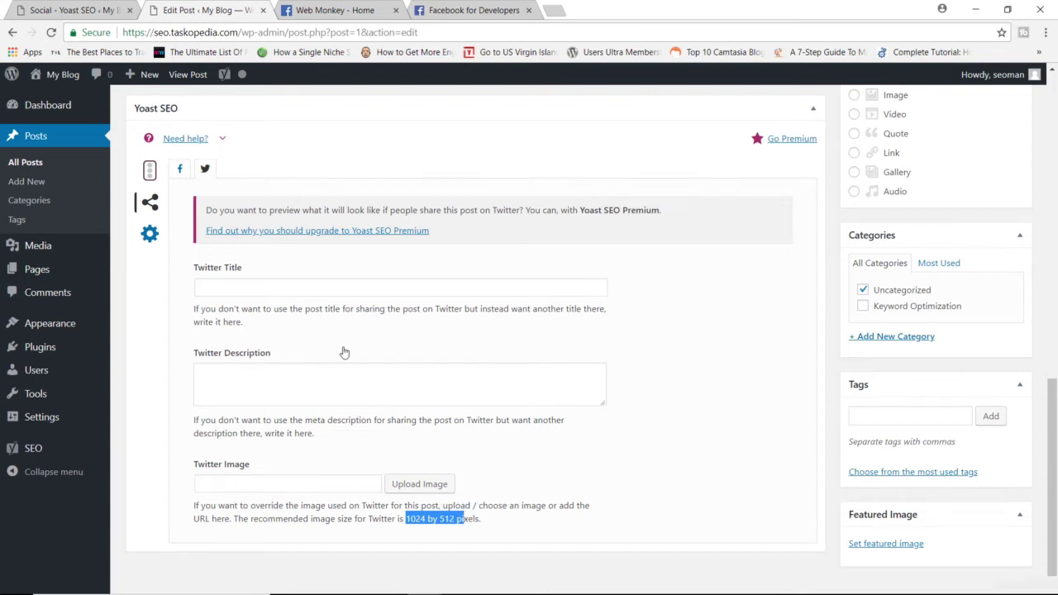
- Create a new app ID on Facebook for Developers with the display name SAMPLE, entering the security check code
left_click(100, 10)
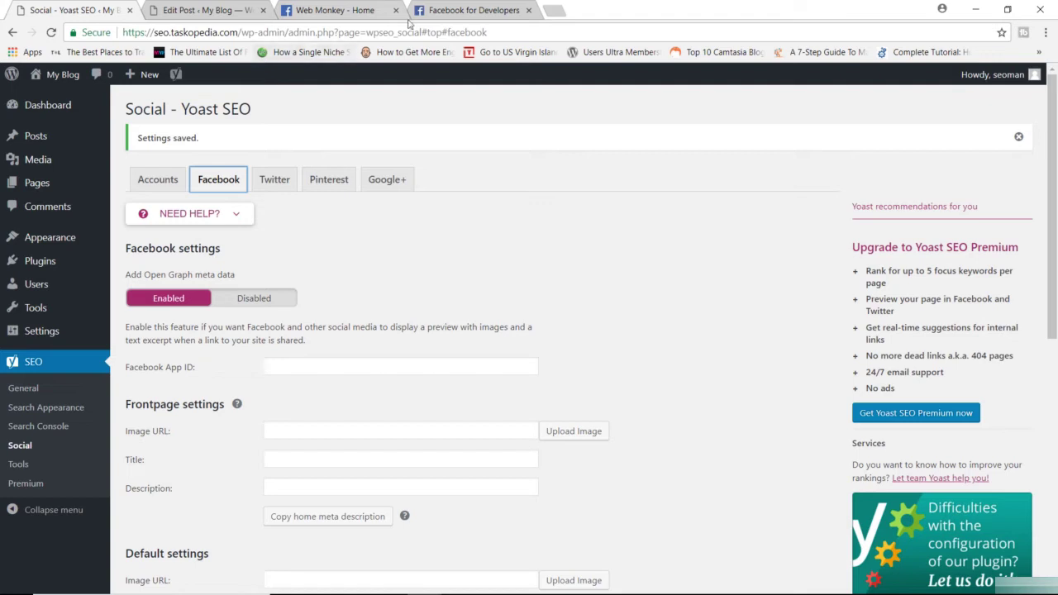
left_click(456, 11)
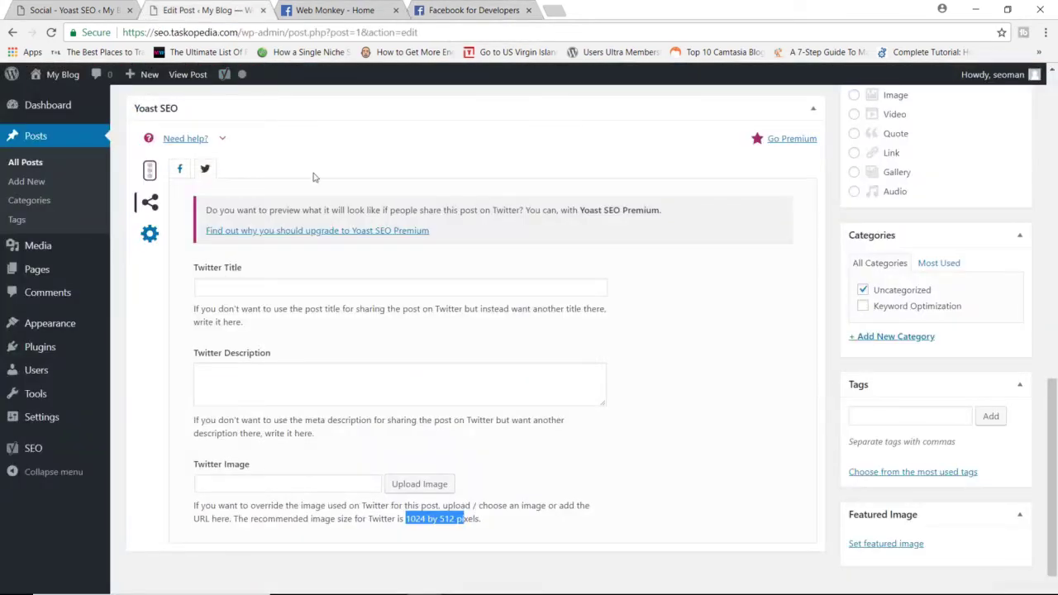
left_click(469, 16)
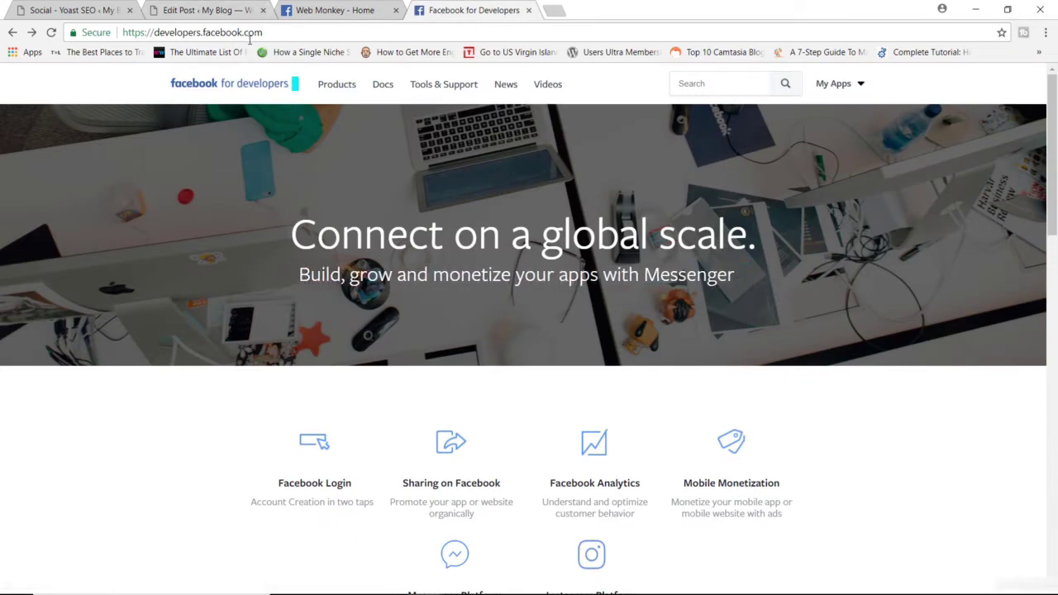
mouse_move(833, 88)
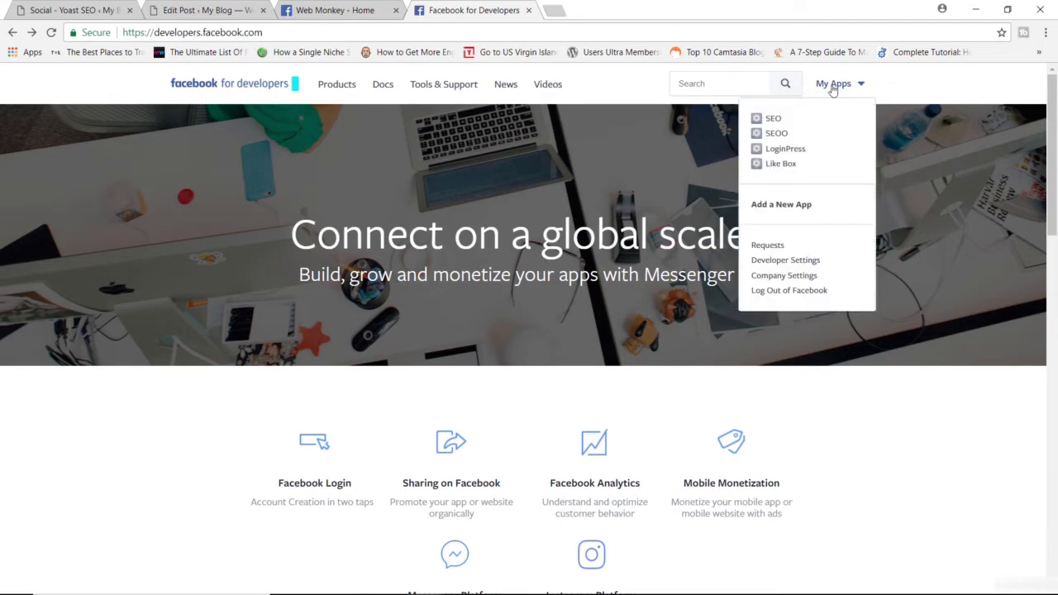
left_click(784, 206)
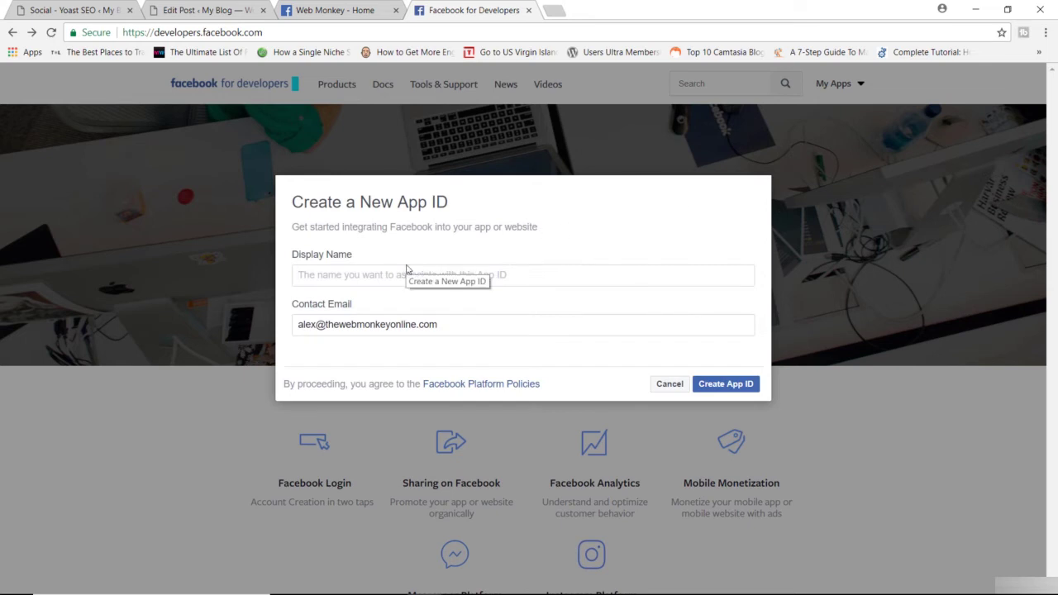
type("SAMPLE")
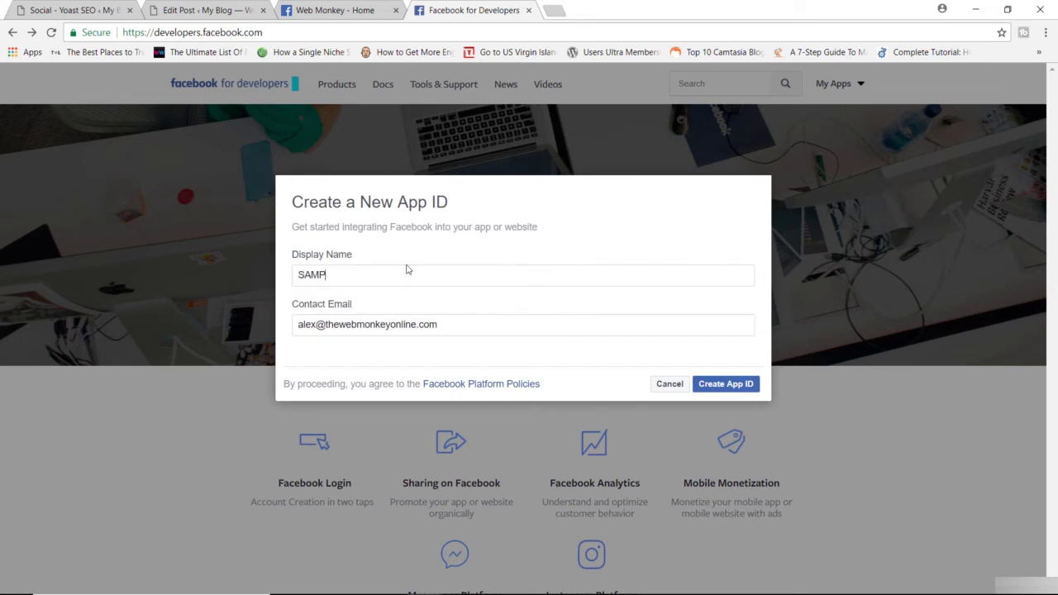
left_click(716, 387)
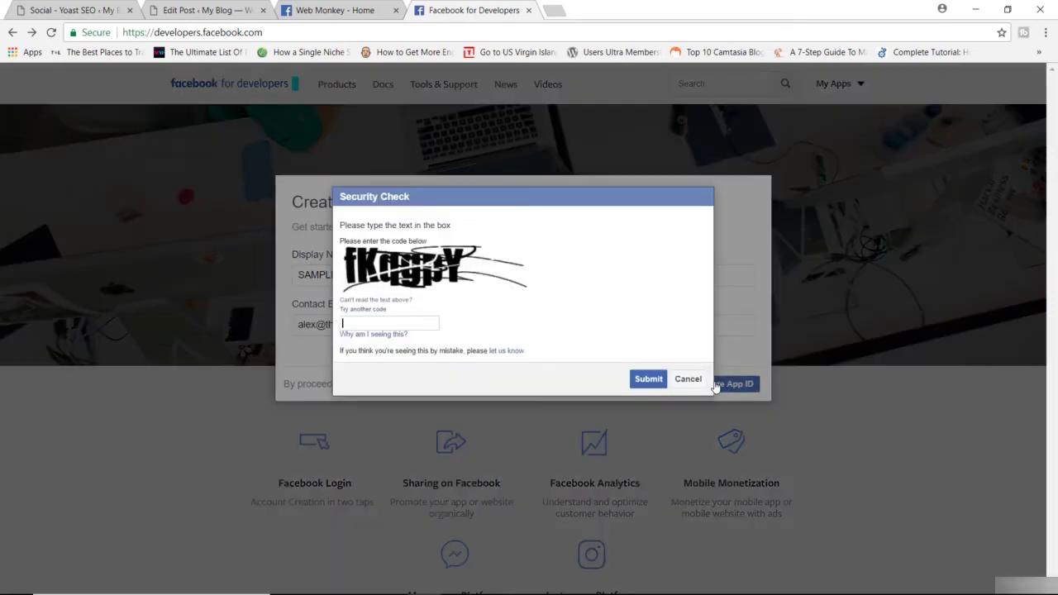
type("fkqgpY")
left_click(645, 380)
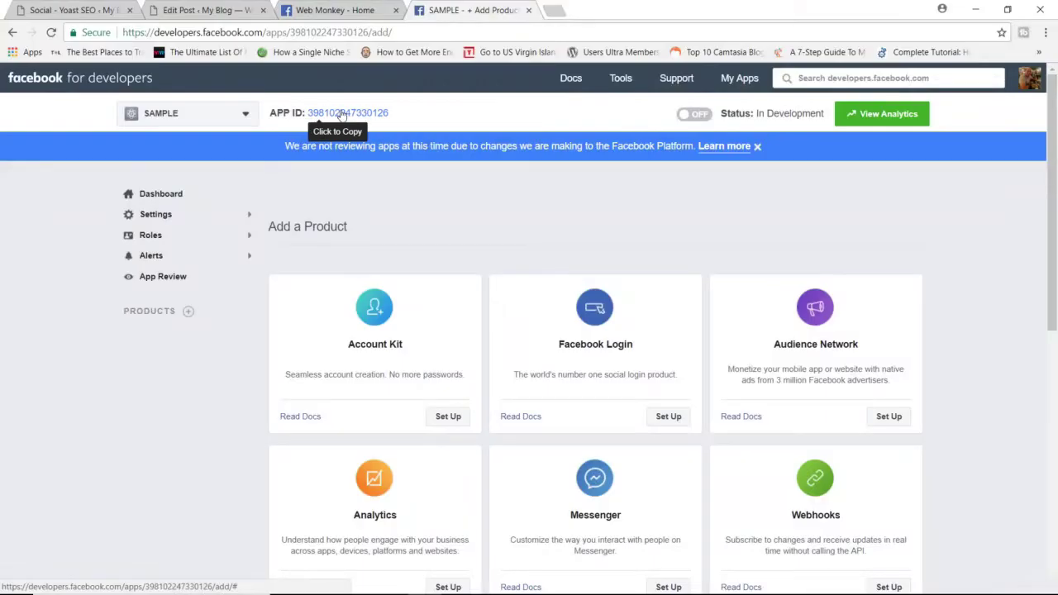
- Copy the SAMPLE app's ID and go to the Facebook App ID field in Yoast's Facebook settings
left_click(341, 115)
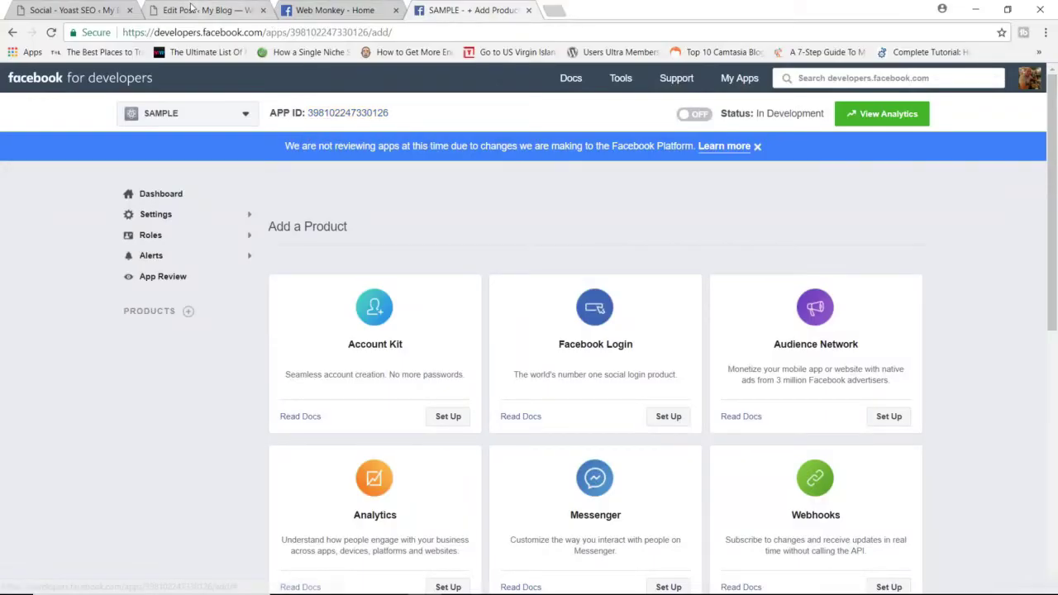
key("ctrl+1")
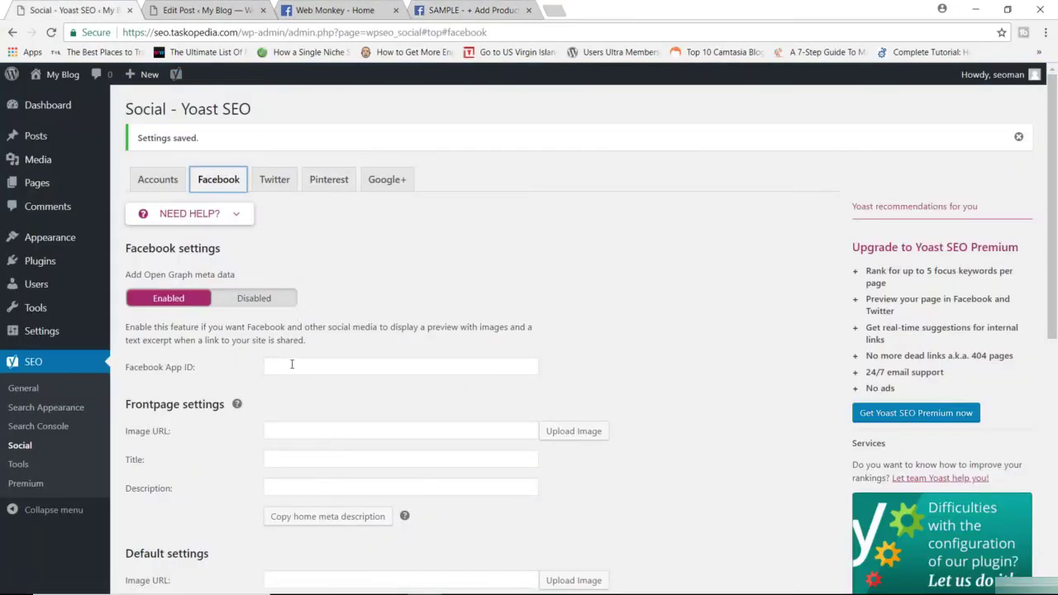
left_click(292, 364)
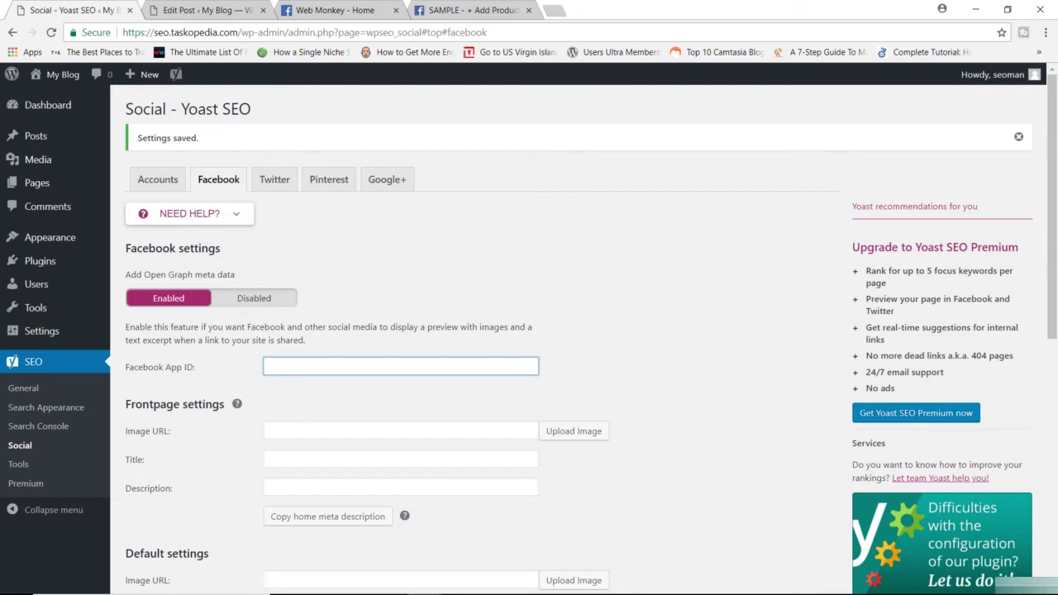
- Fill the Facebook frontpage description by copying the home meta description, leaving the frontpage image URL and title empty
left_click_drag(1052, 149, 1034, 255)
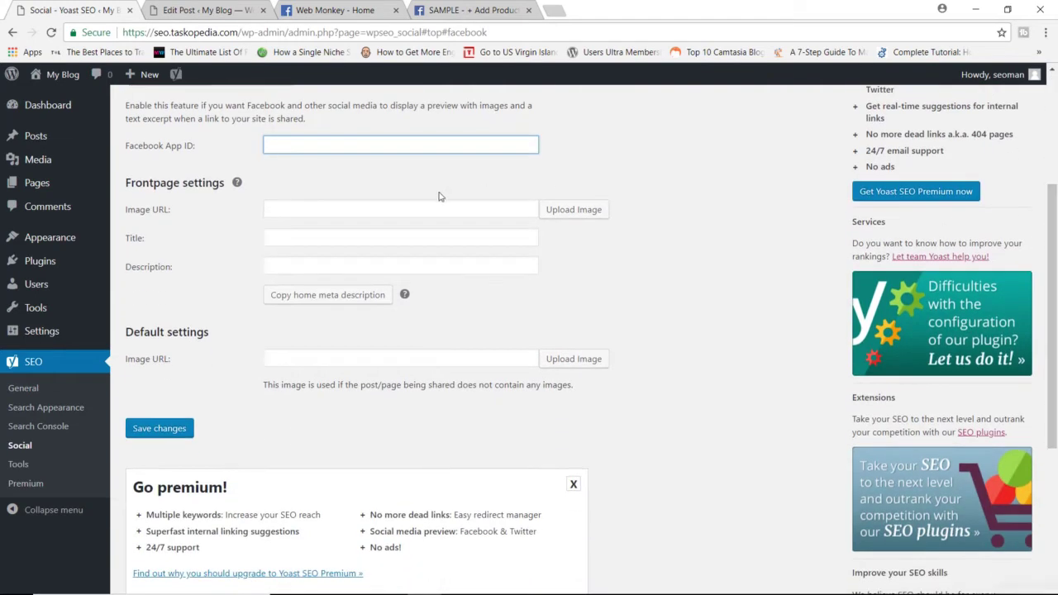
left_click(386, 206)
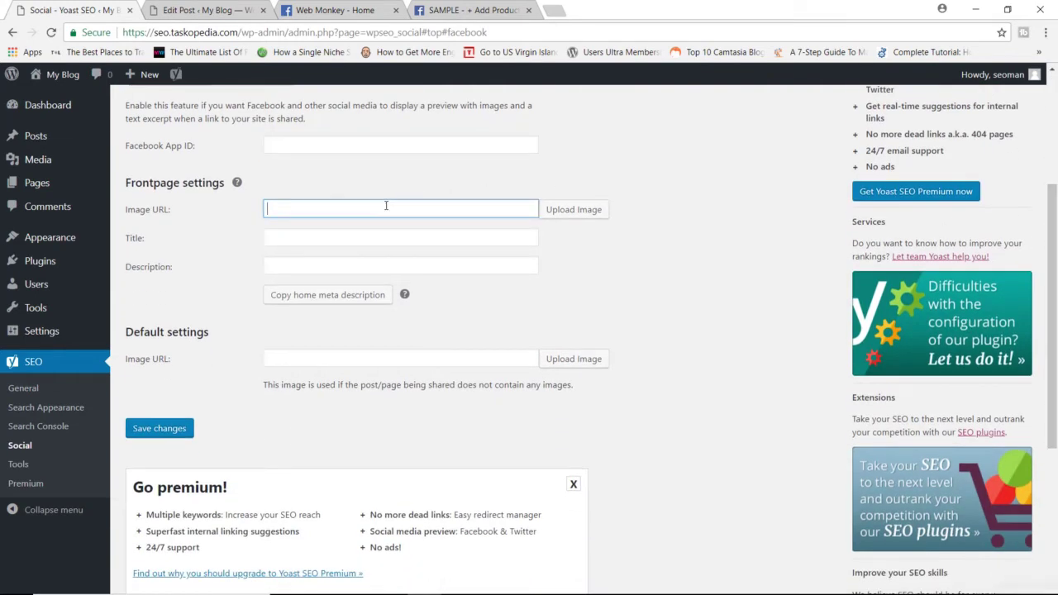
left_click(319, 238)
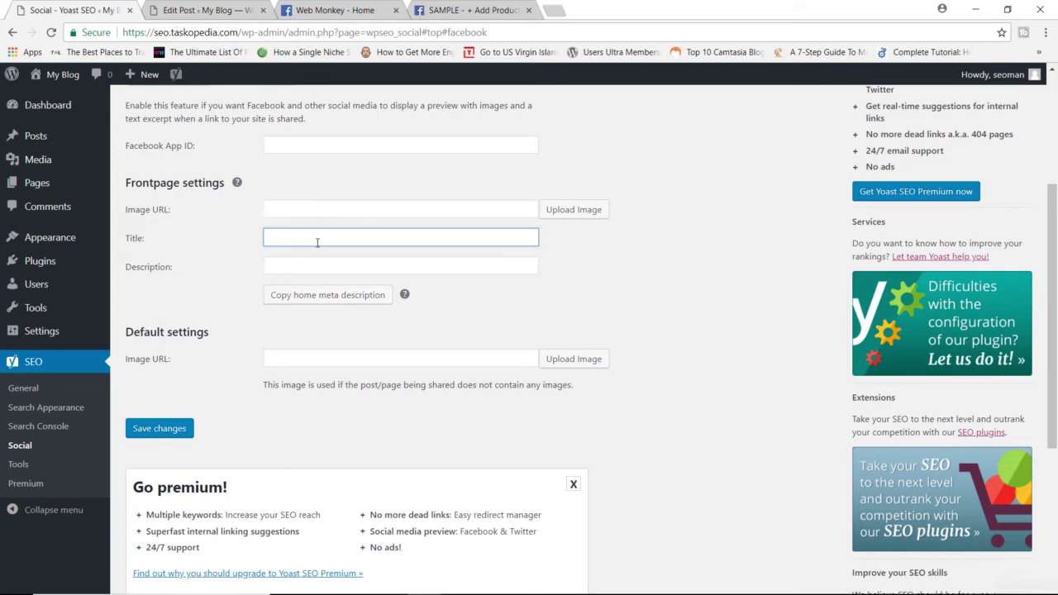
left_click(335, 303)
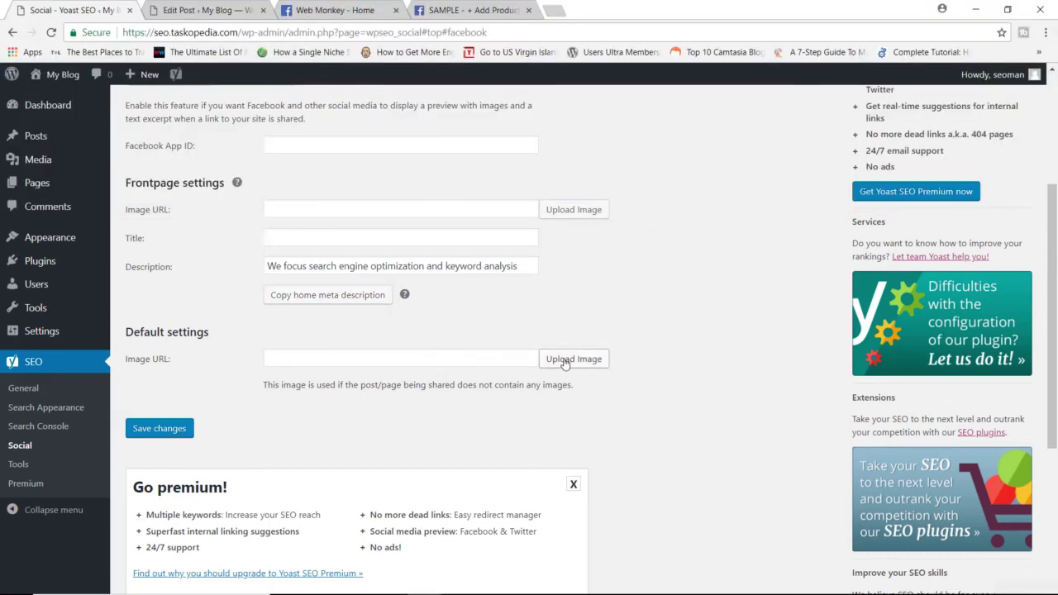
- Set the default Facebook image to 5491492982951.original.jpg from the media library and save the Facebook settings
left_click(572, 361)
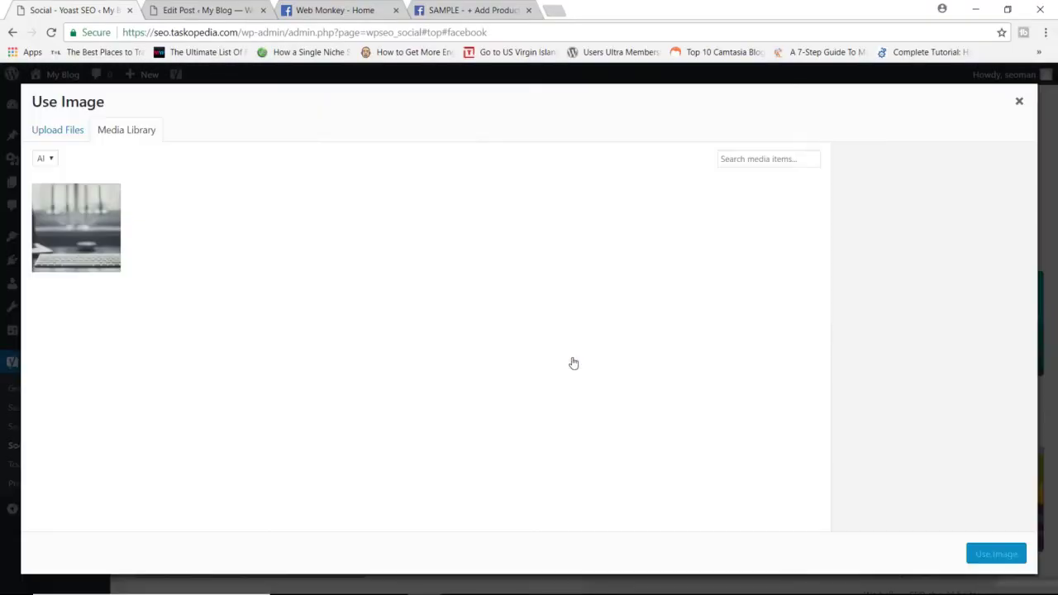
left_click(66, 215)
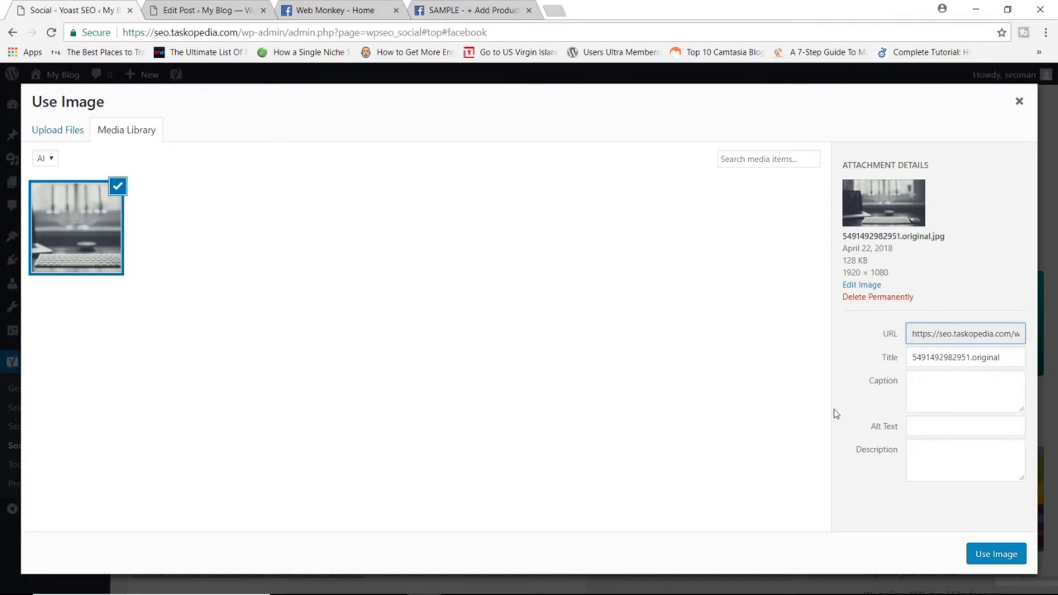
left_click(984, 554)
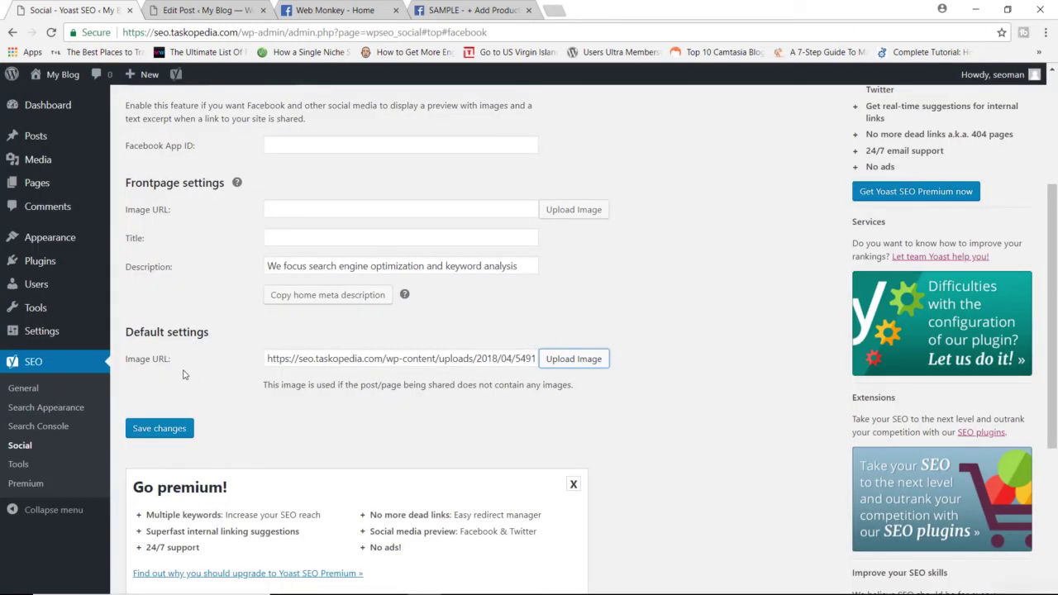
left_click(166, 427)
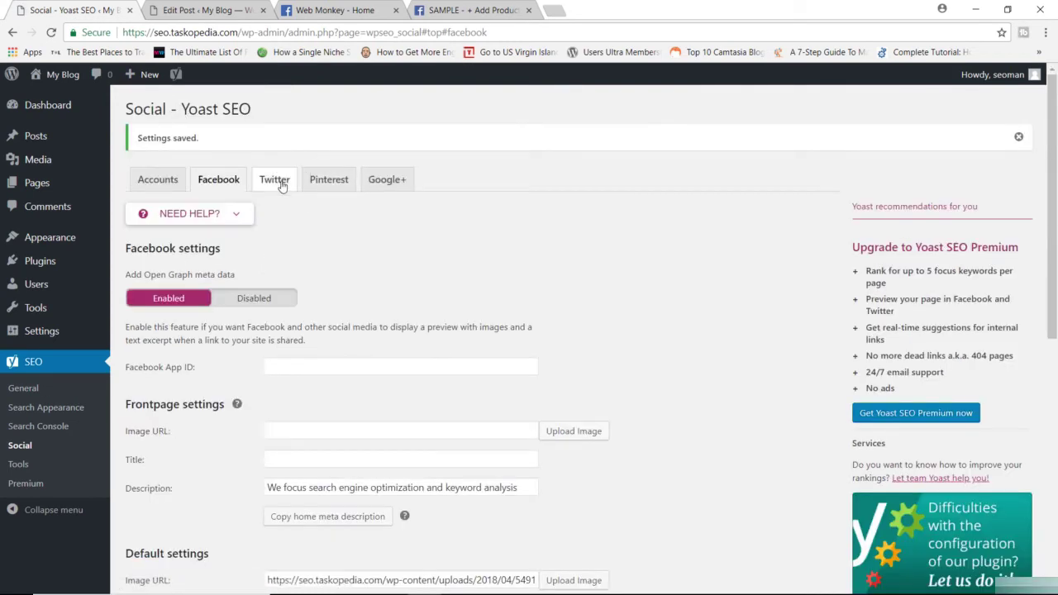
- Review the Twitter card settings and the available default card types, keeping Summary with large image
left_click(280, 182)
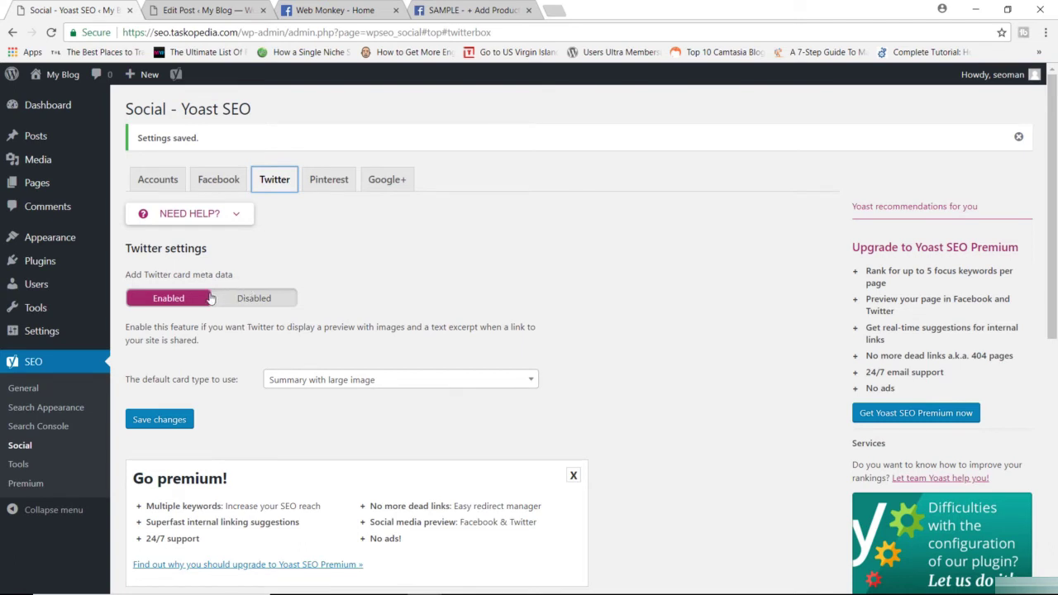
left_click(340, 382)
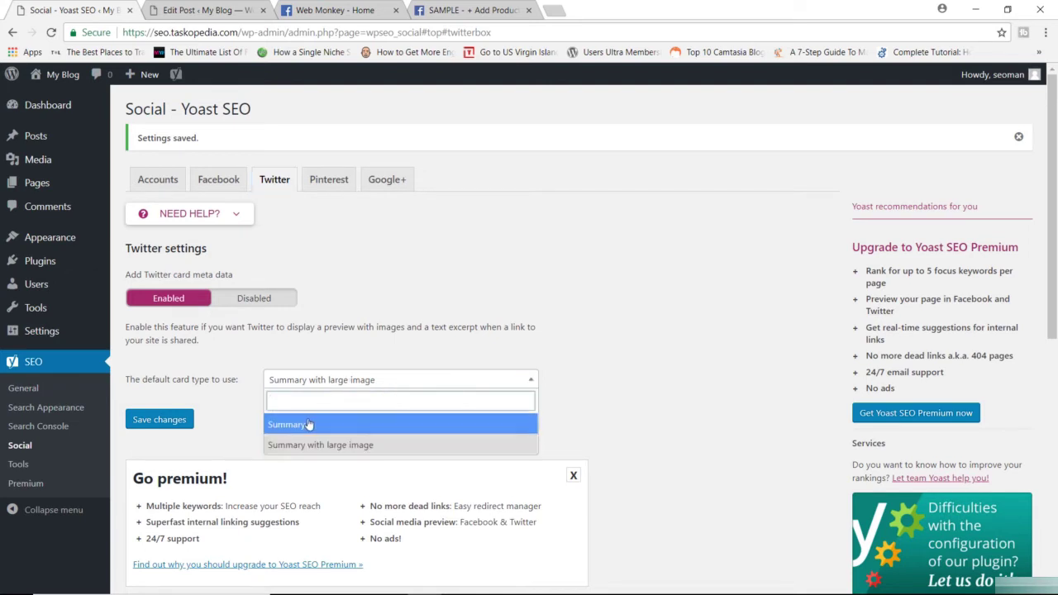
left_click(427, 279)
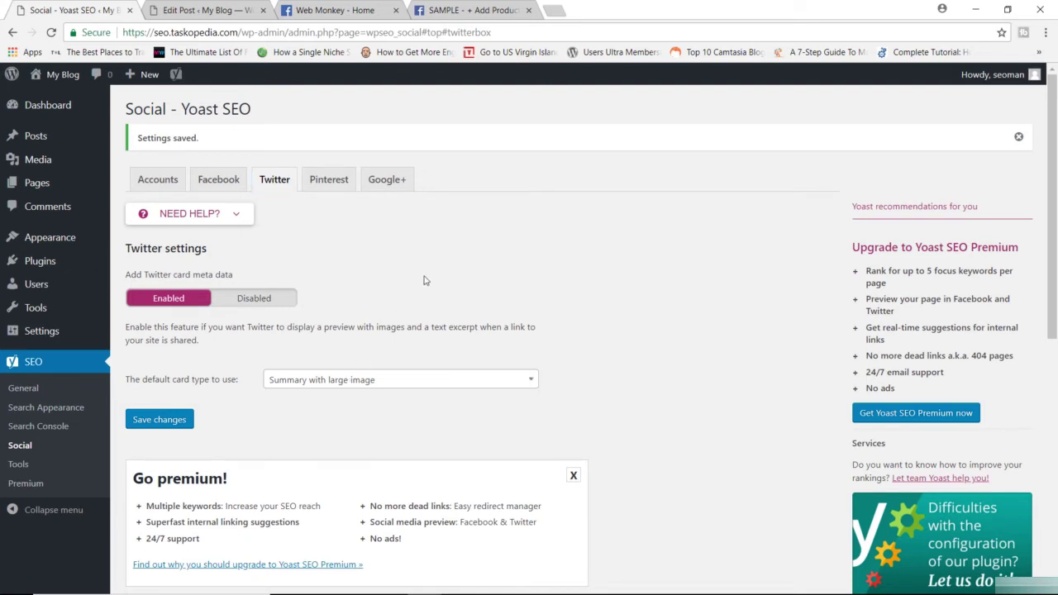
- Review the Pinterest settings and Pinterest's help page on claiming a website, then check the Google+ settings
left_click(336, 193)
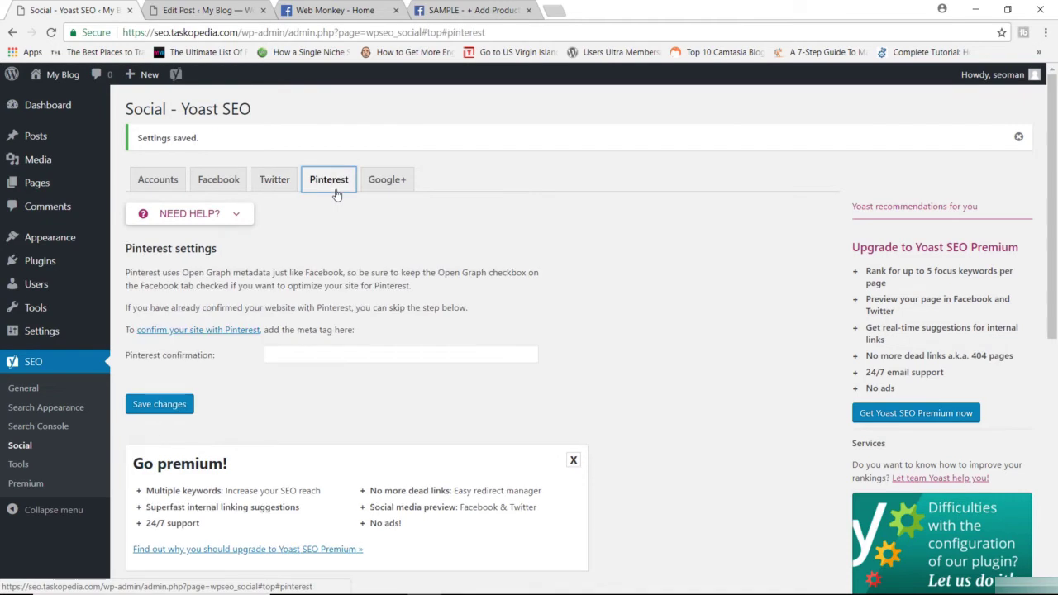
left_click(208, 331)
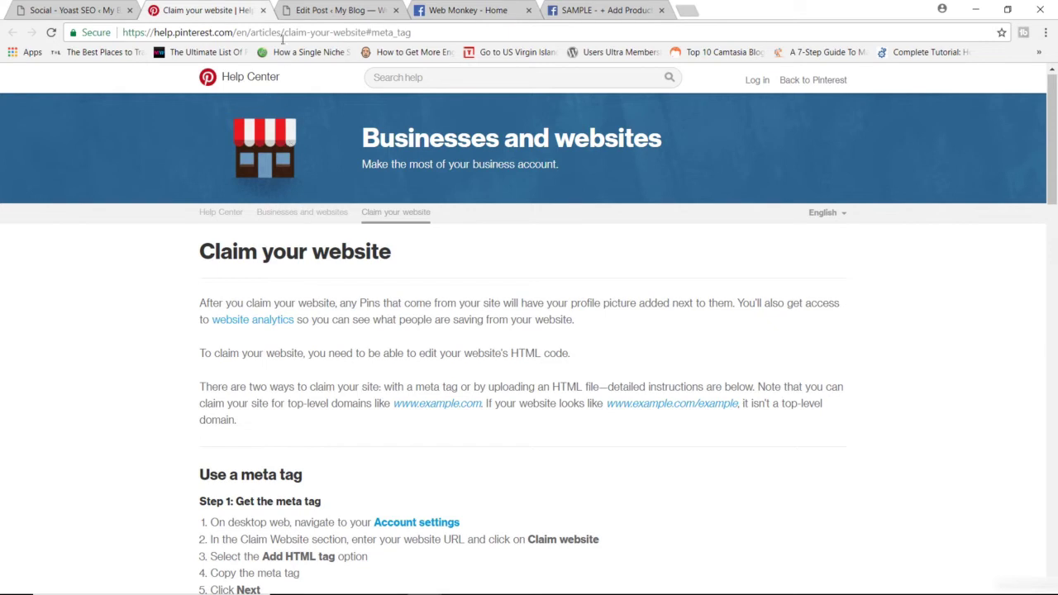
left_click(263, 10)
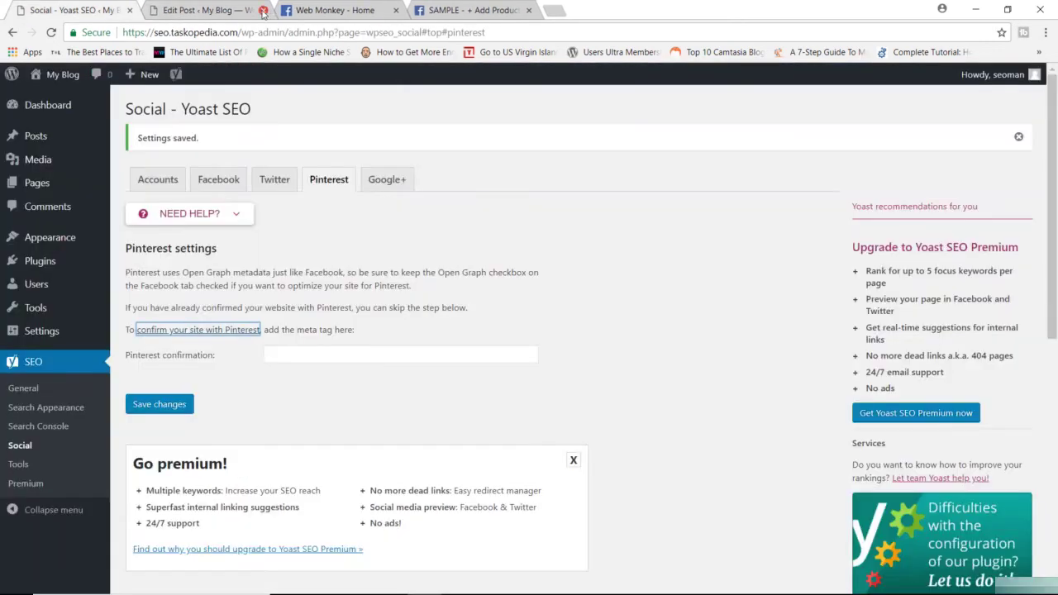
left_click(392, 190)
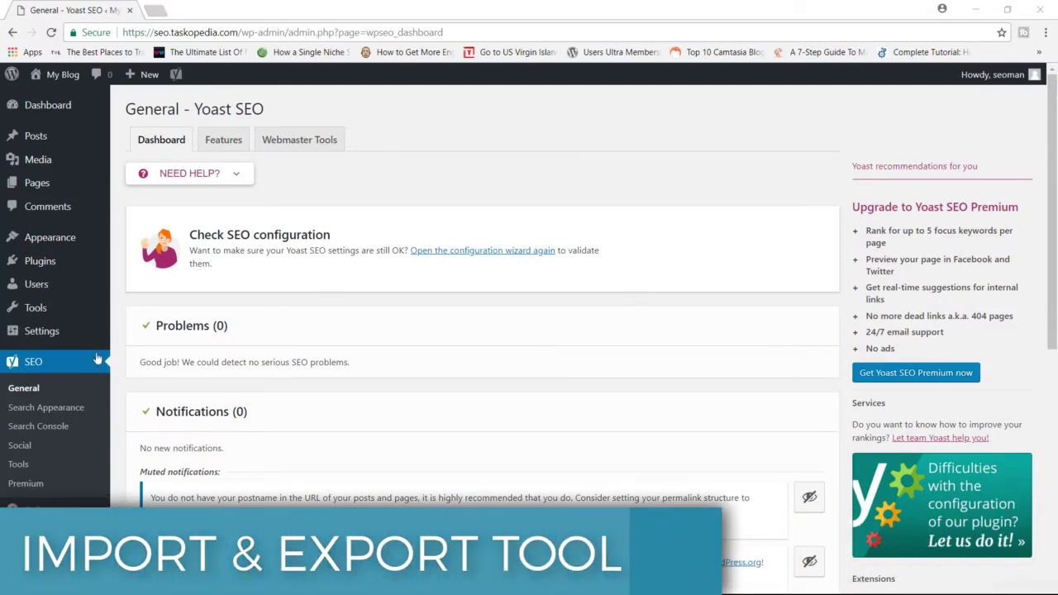
- Export the Yoast SEO settings as a zip file, and review the options for importing settings and importing from other SEO plugins
left_click(27, 467)
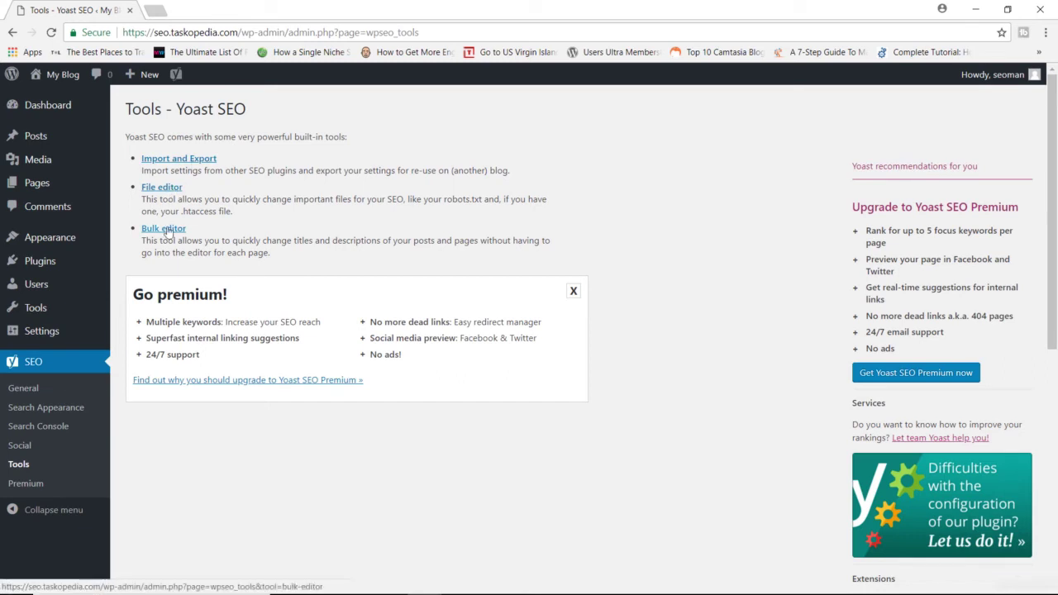
left_click(173, 161)
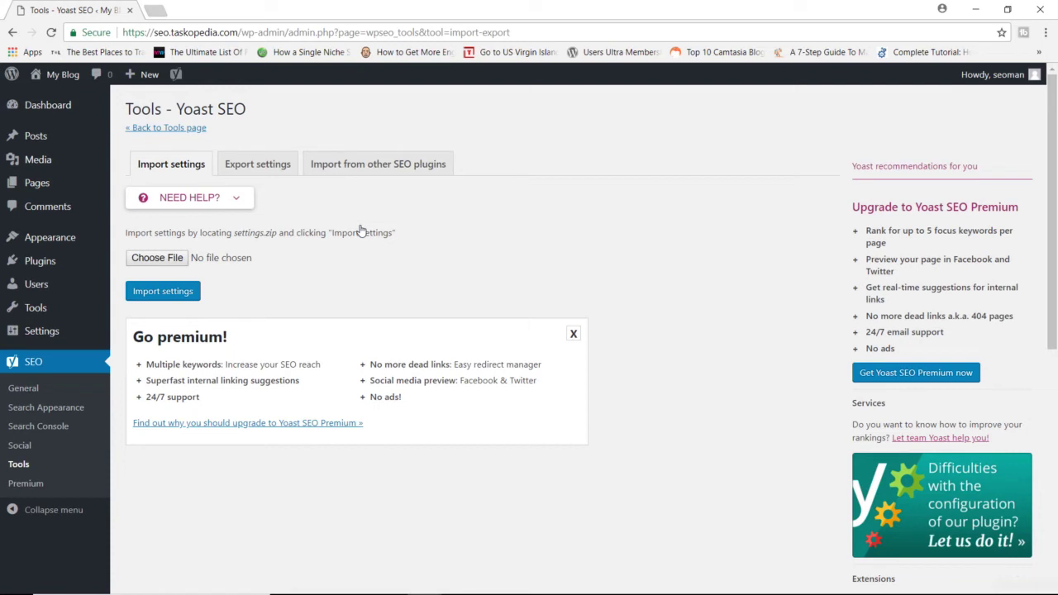
left_click(273, 173)
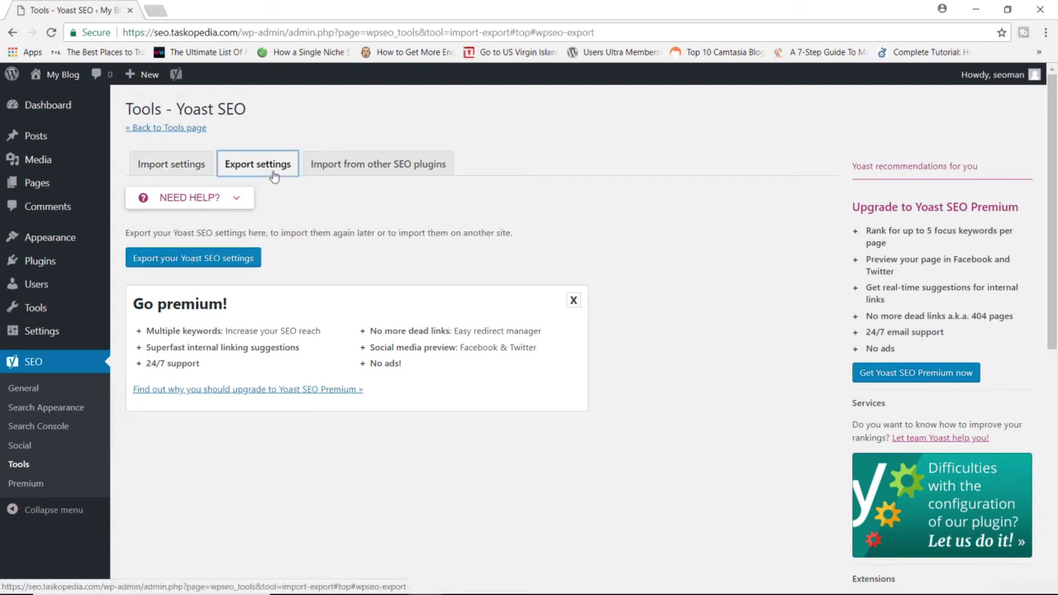
left_click(175, 258)
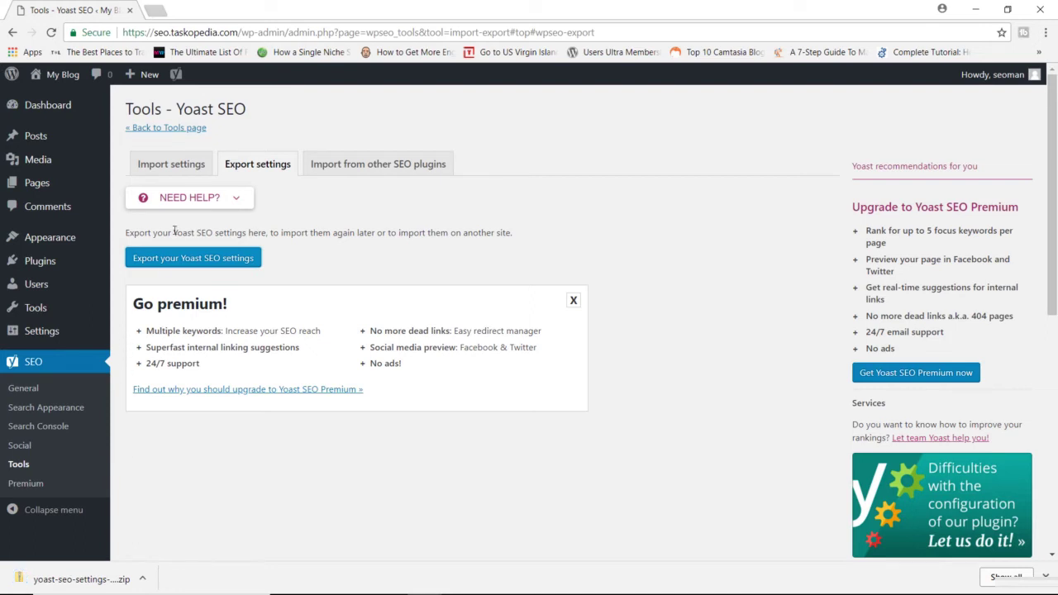
left_click(178, 165)
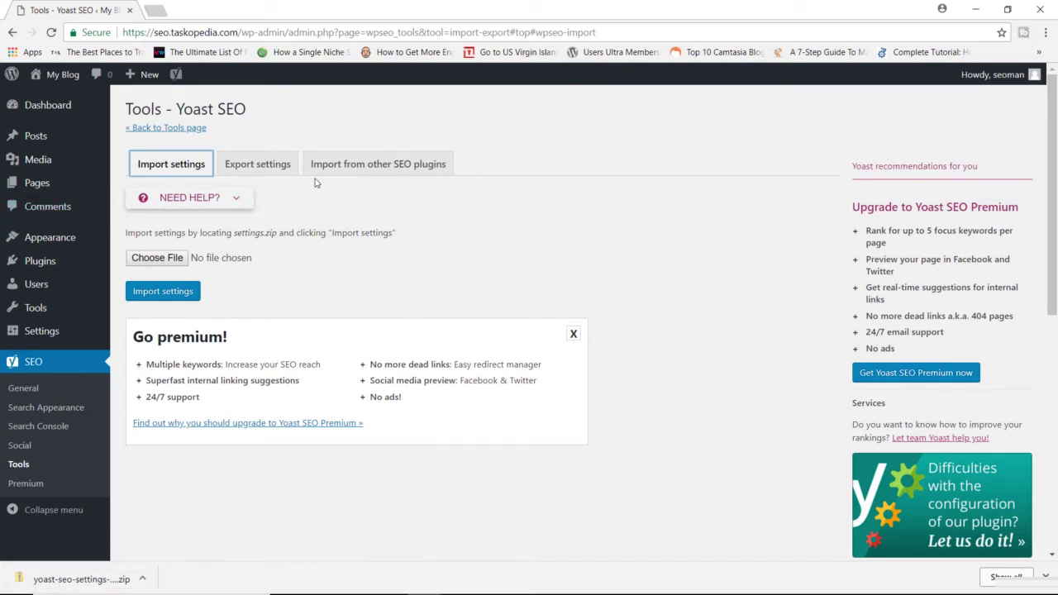
left_click(362, 170)
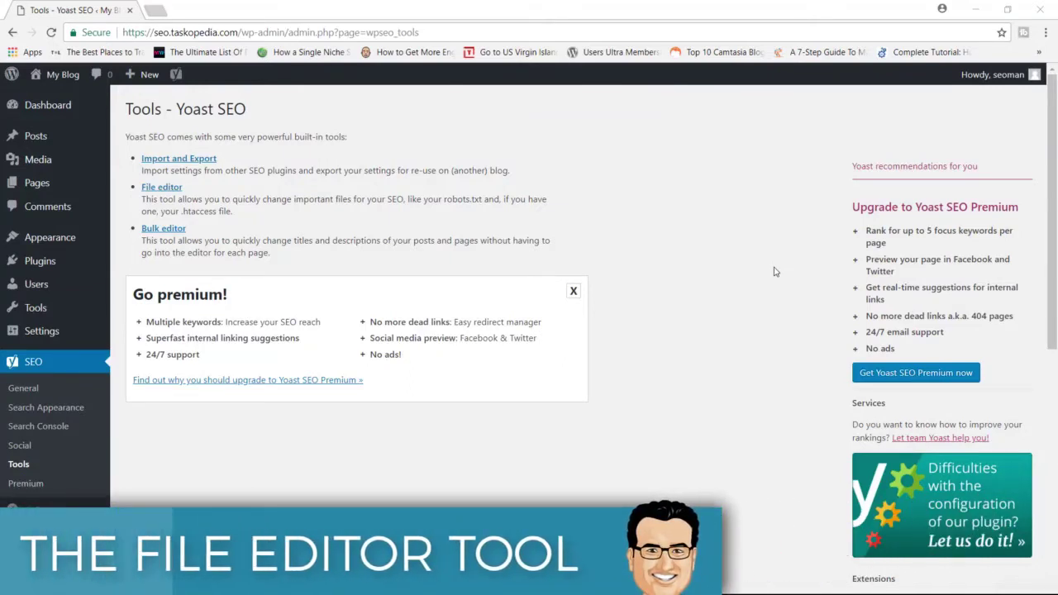
- Create a robots.txt file with Yoast's file editor and highlight its Disallow and Allow rules
left_click(180, 188)
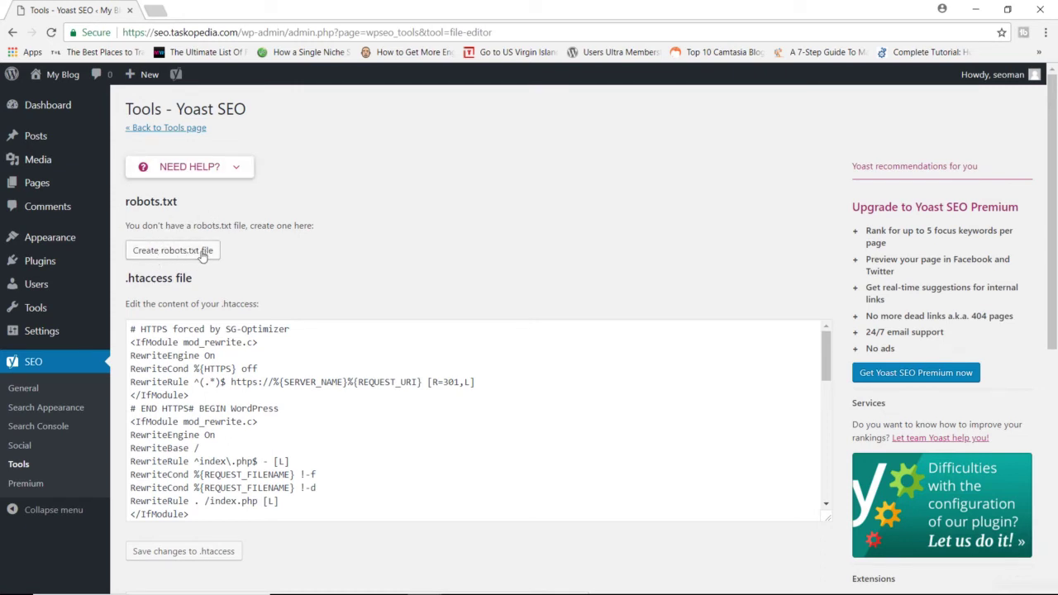
left_click(176, 252)
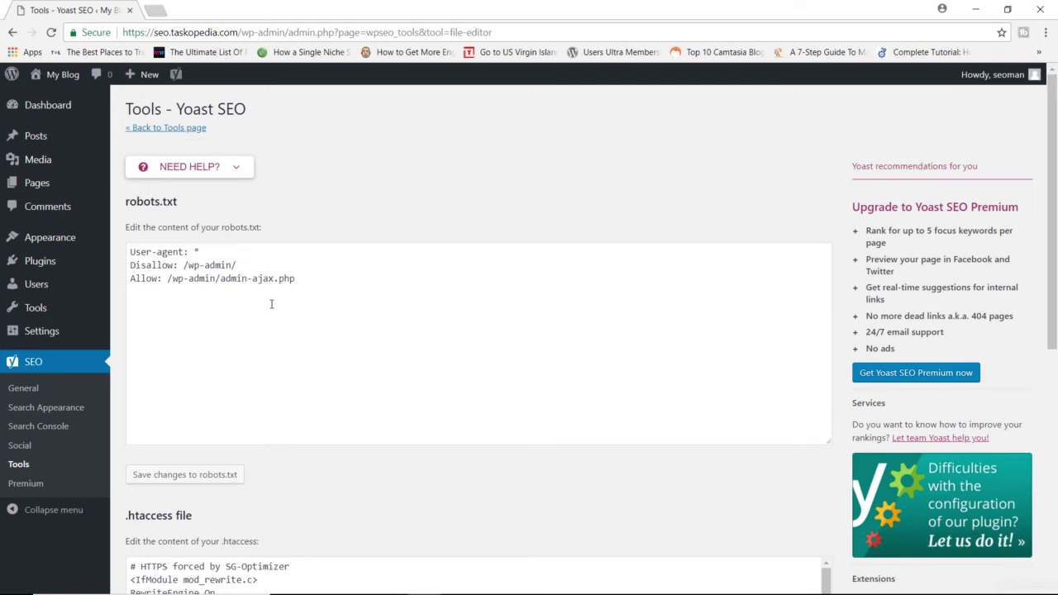
left_click_drag(333, 290, 135, 264)
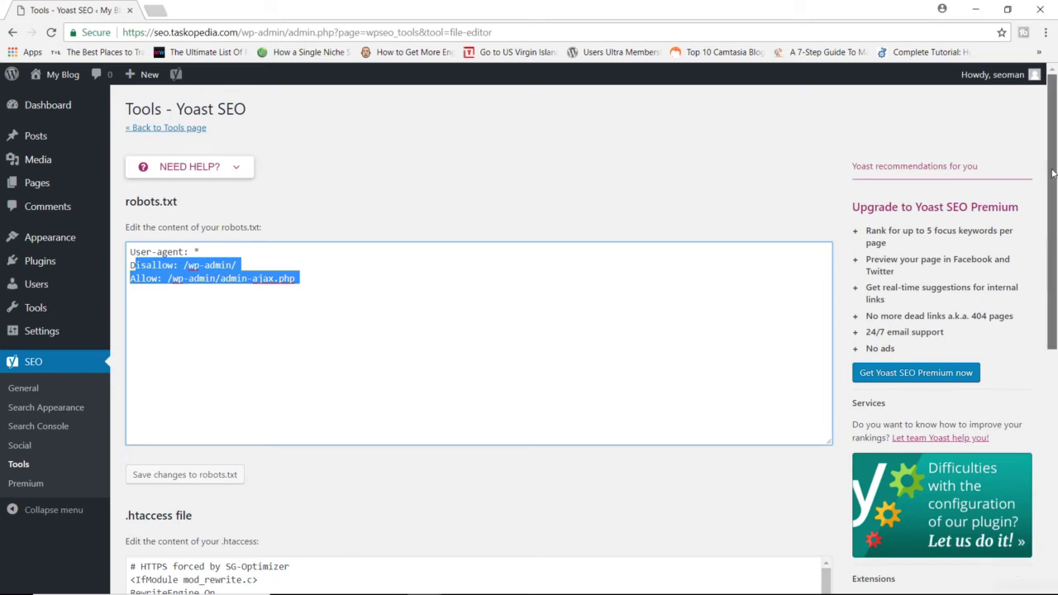
- Examine the .htaccess file content in the file editor without changing it
left_click_drag(1052, 173, 1052, 343)
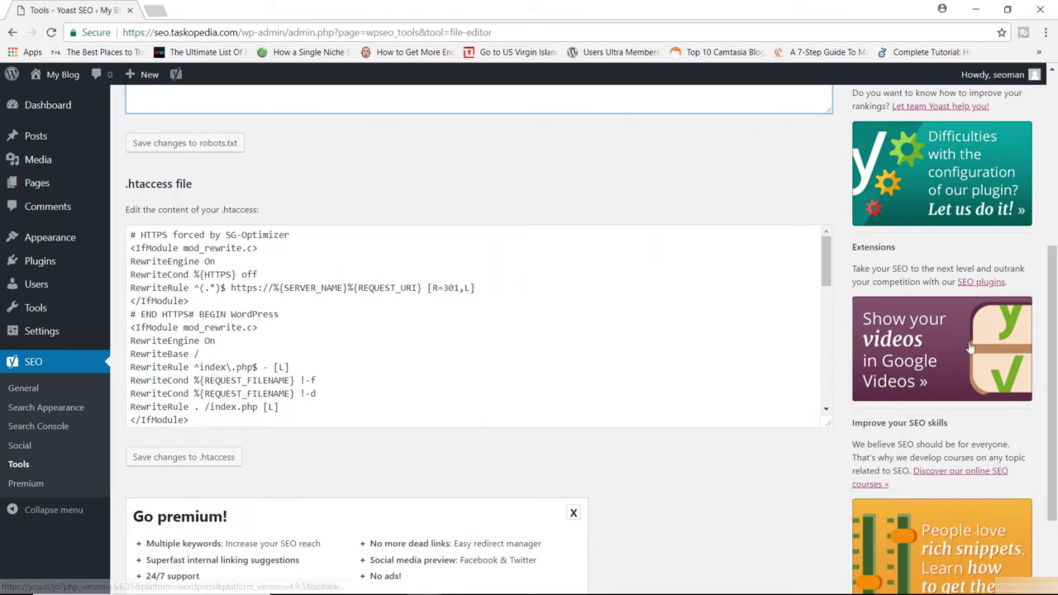
left_click(234, 274)
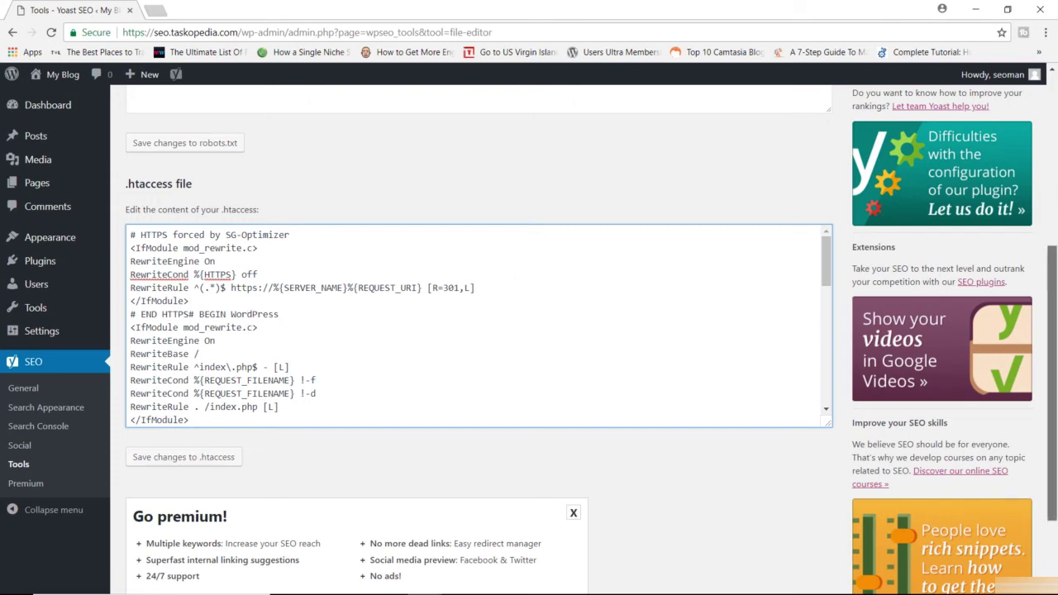
left_click_drag(1054, 278, 1054, 139)
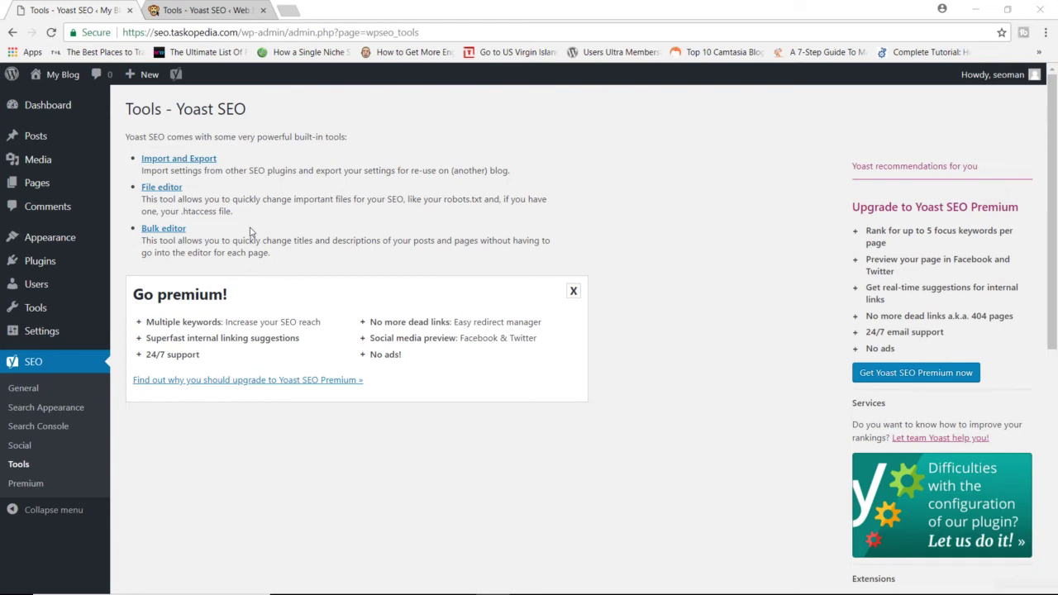
- Open Yoast's bulk editor and switch to the Web Monkey site's bulk editor for meta descriptions
left_click(181, 231)
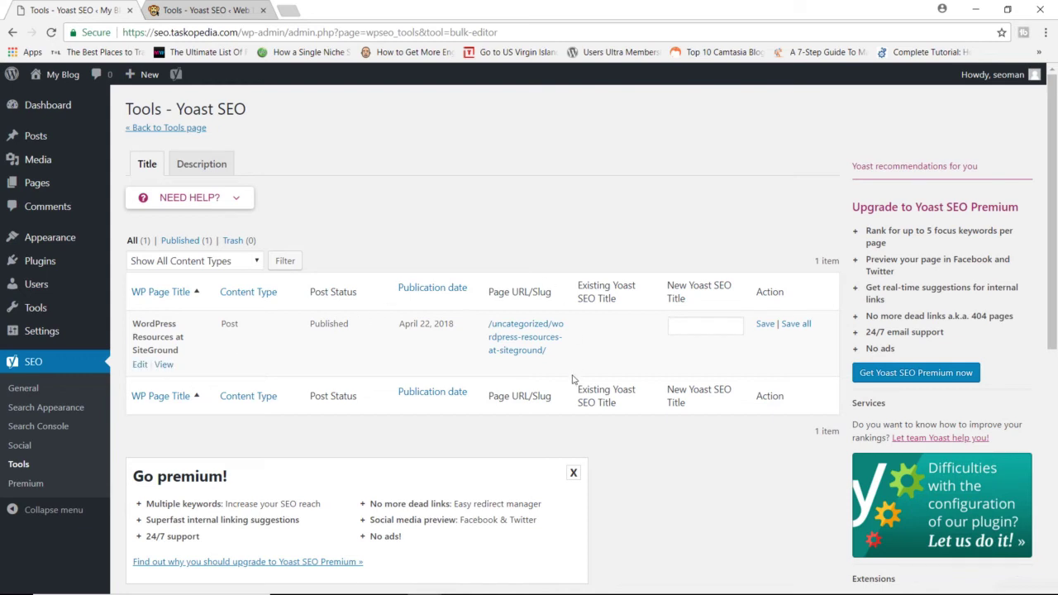
left_click(209, 10)
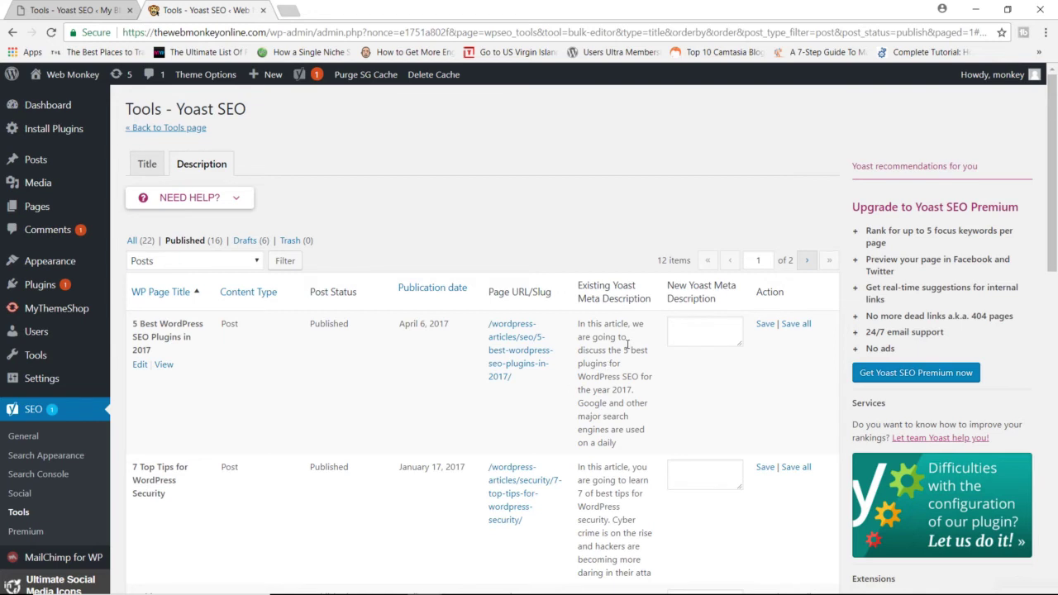
- Try dummy text as the new meta description of the post "5 Best WordPress SEO Plugins in 2017" and clear it
left_click(707, 333)
type("dfsdhfsdfsdfsd")
key("BackSpace")
key("BackSpace")
key("BackSpace")
key("BackSpace")
key("BackSpace")
key("BackSpace")
key("BackSpace")
key("BackSpace")
key("BackSpace")
key("BackSpace")
key("BackSpace")
key("BackSpace")
key("BackSpace")
key("BackSpace")
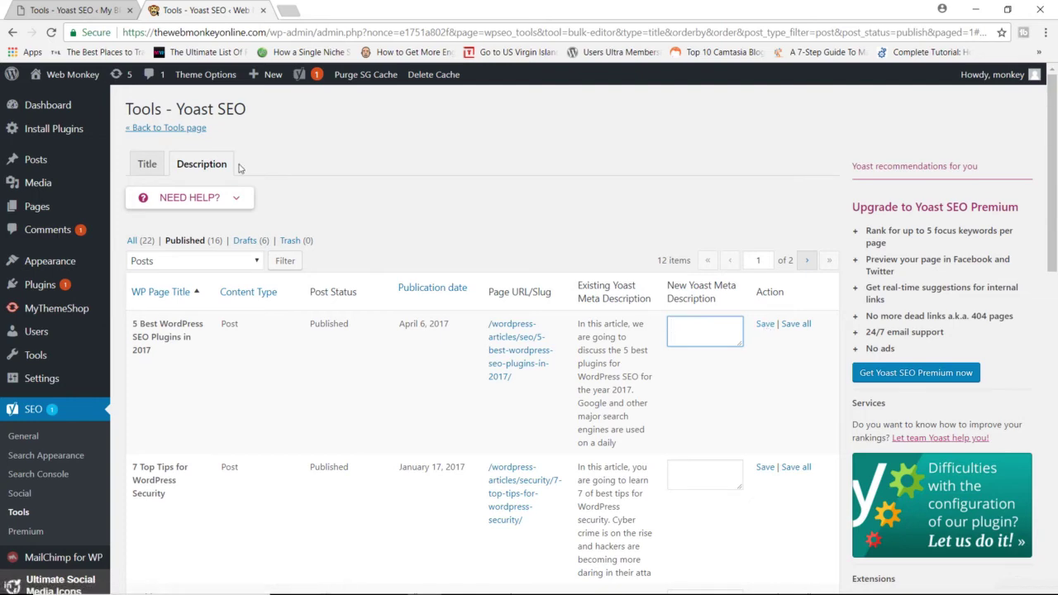
- Examine the published posts and their new Yoast SEO title fields in the bulk editor's title list
left_click(149, 164)
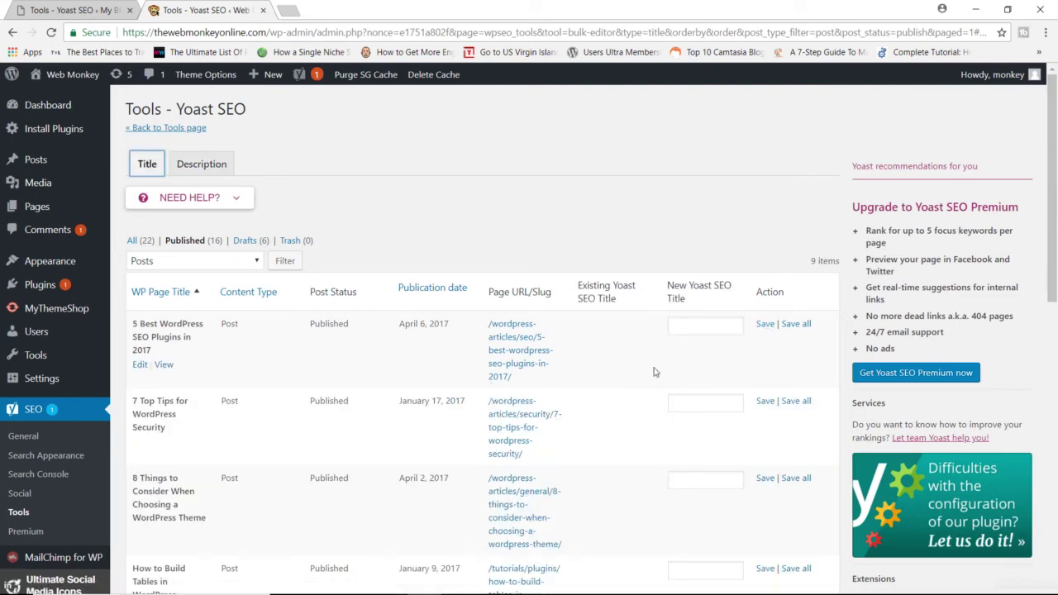
left_click_drag(1054, 162, 1054, 202)
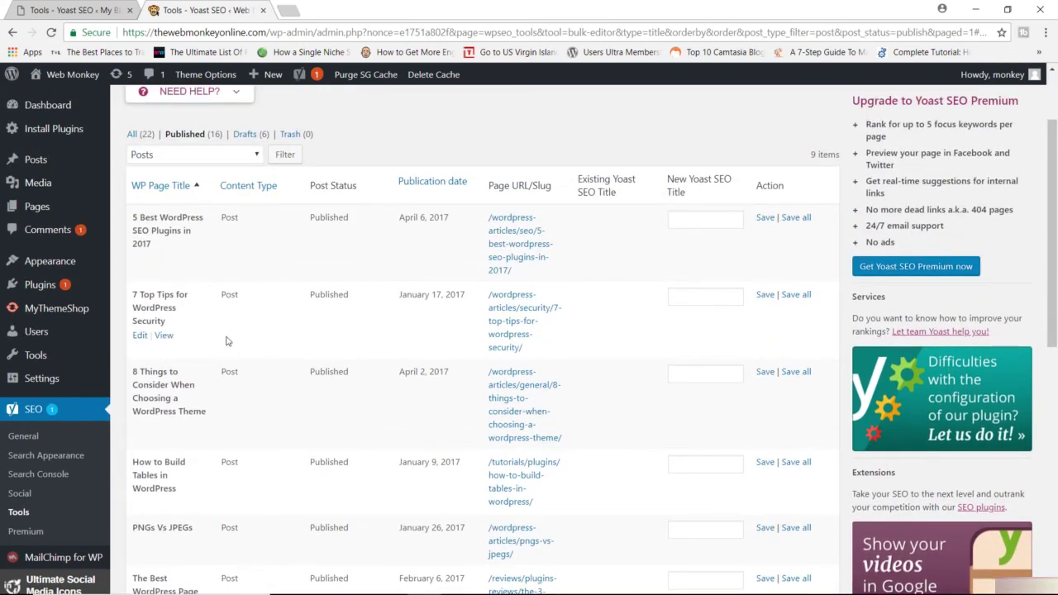
left_click(700, 377)
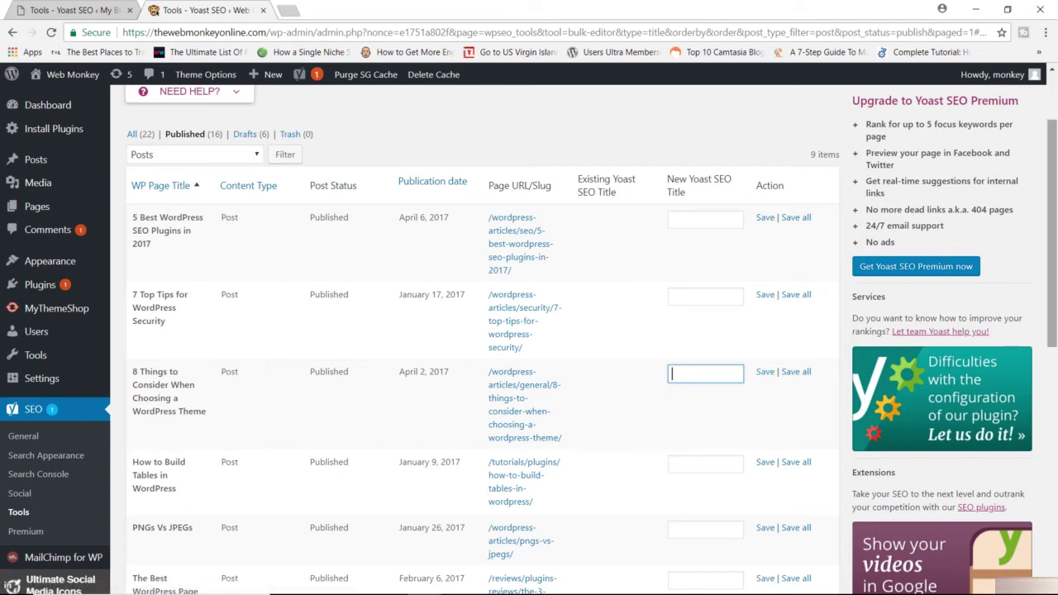
scroll(1055, 257, "up", 1)
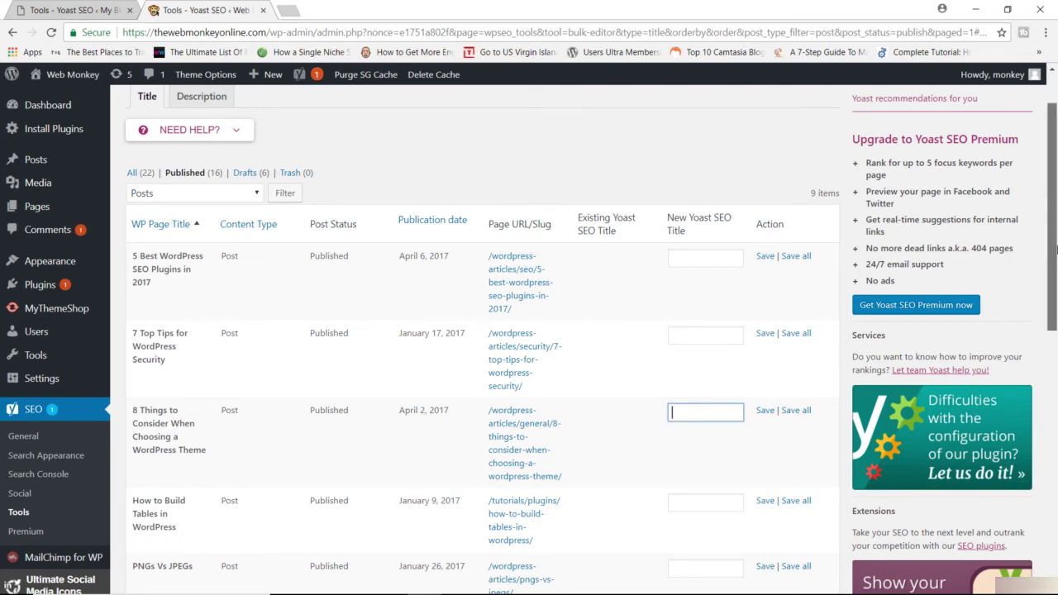
scroll(1050, 256, "up", 1)
scroll(1055, 198, "down", 2)
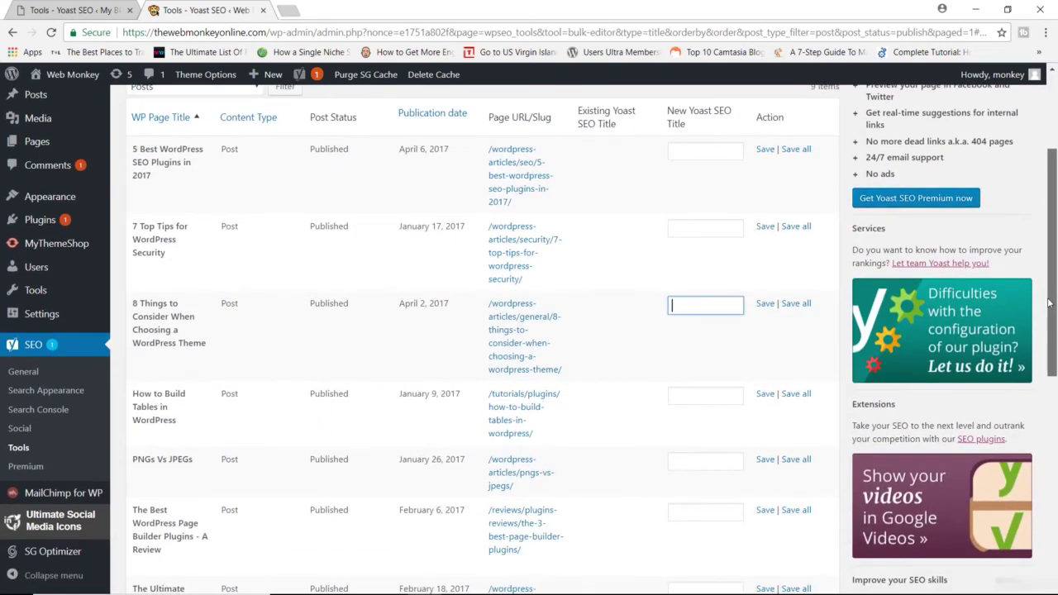
scroll(1048, 303, "up", 2)
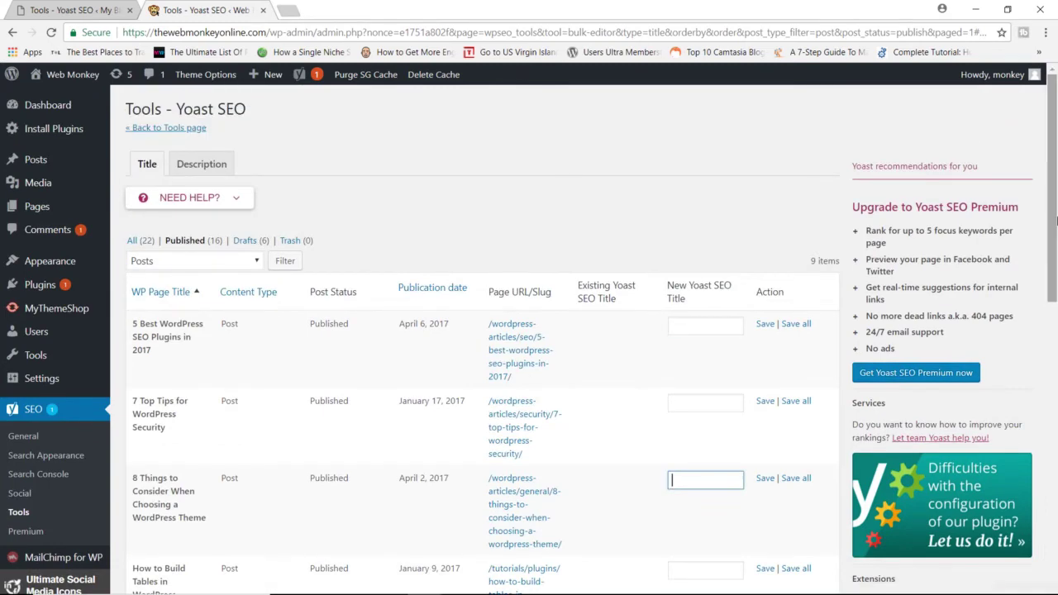
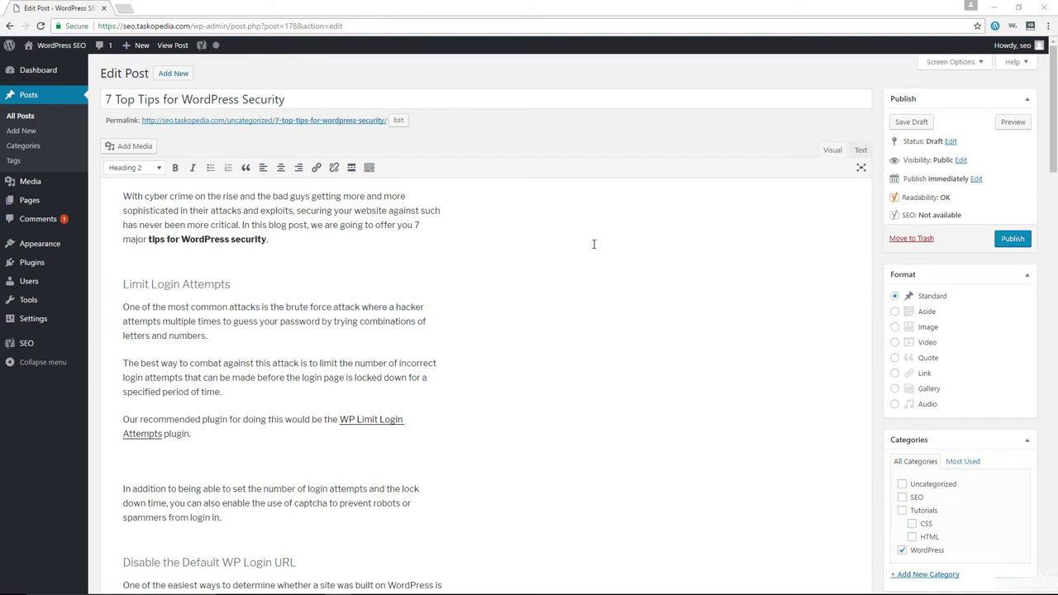
- Set the focus keyword of the post "7 Top Tips for WordPress Security" to "Tips for WordPress Security"
scroll(593, 243, "down", 5)
scroll(593, 243, "down", 20)
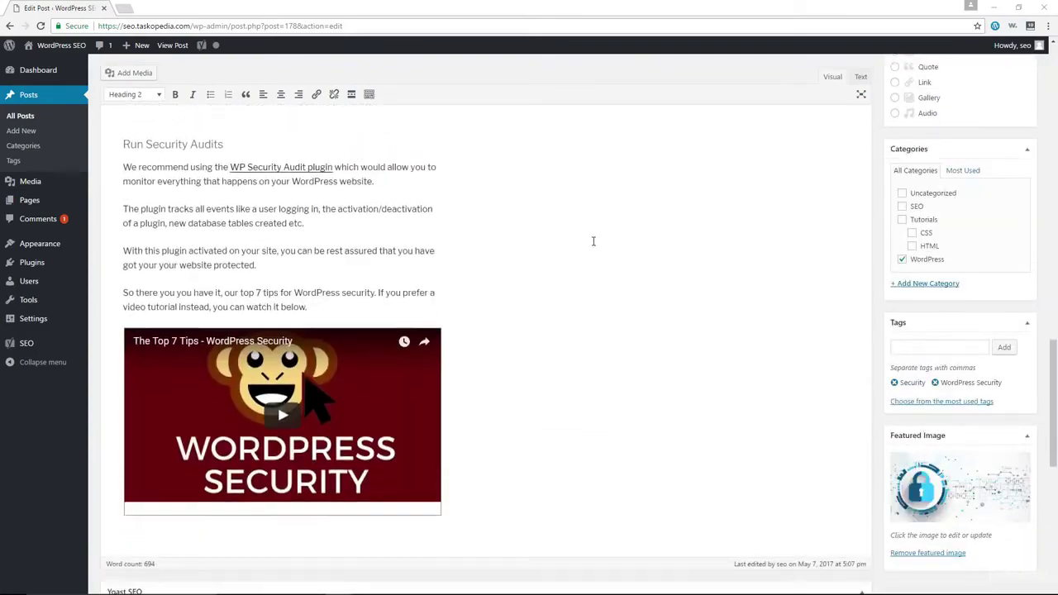
scroll(592, 241, "down", 3)
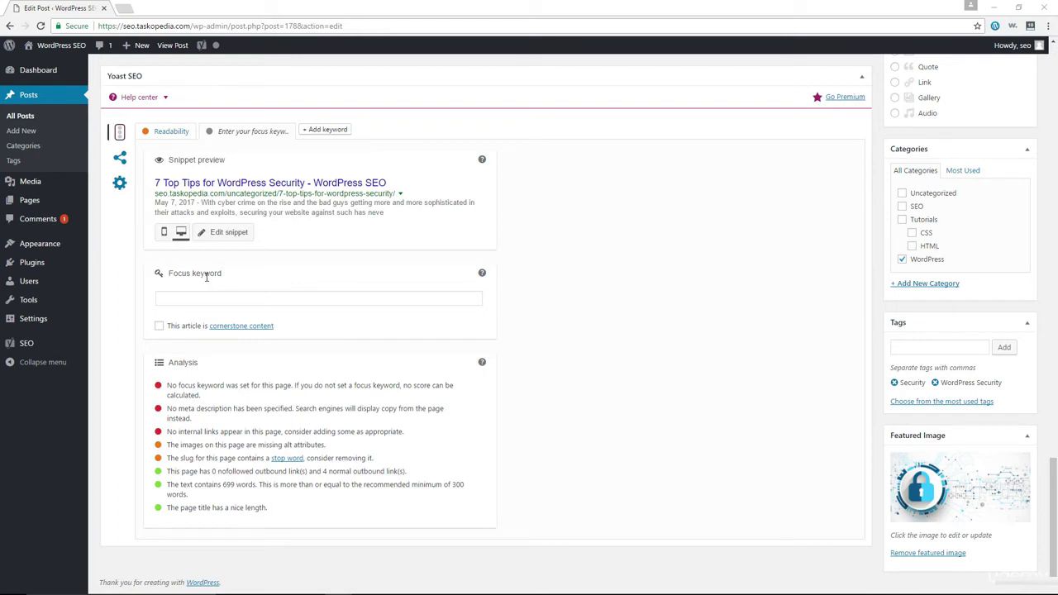
left_click(234, 300)
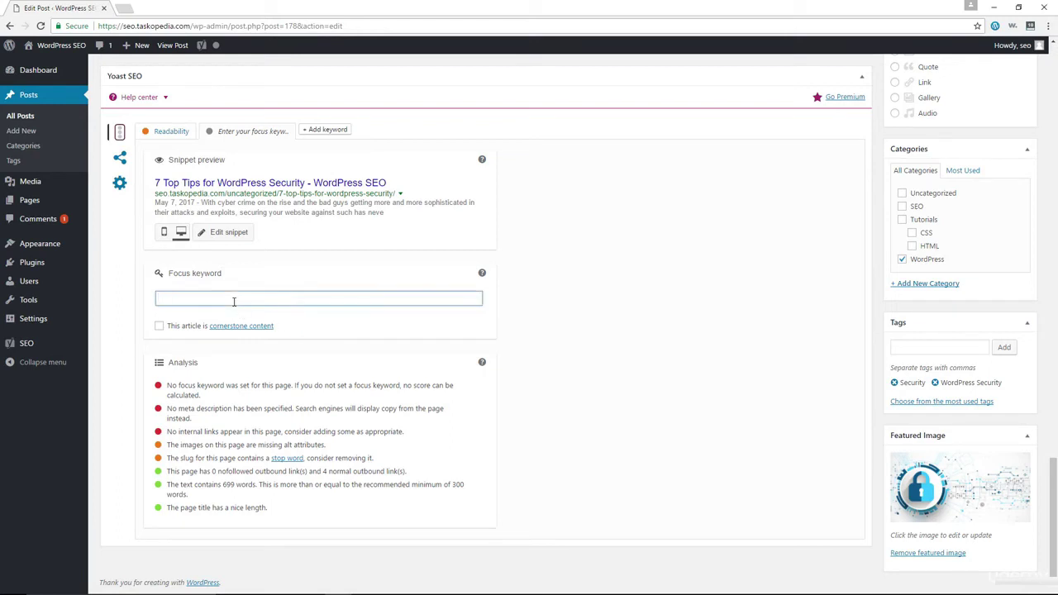
type("Tips for ")
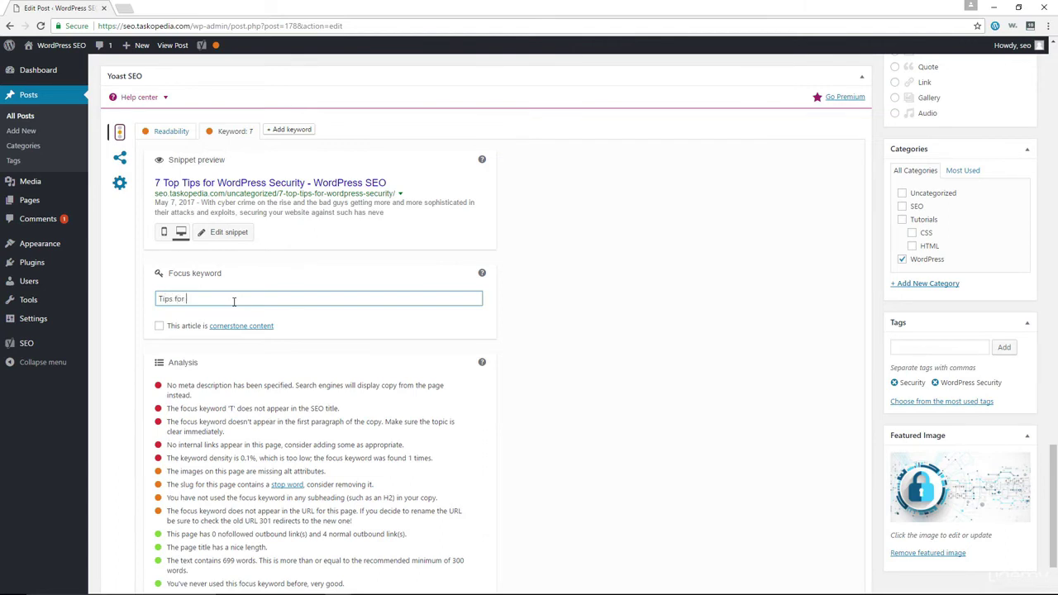
type("WordPr")
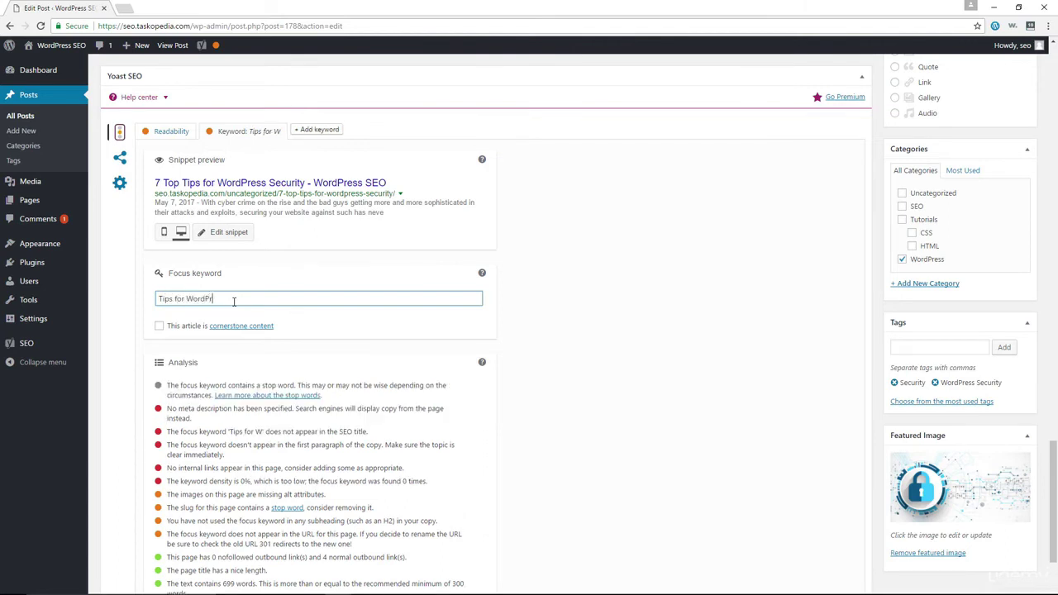
type("ess Security")
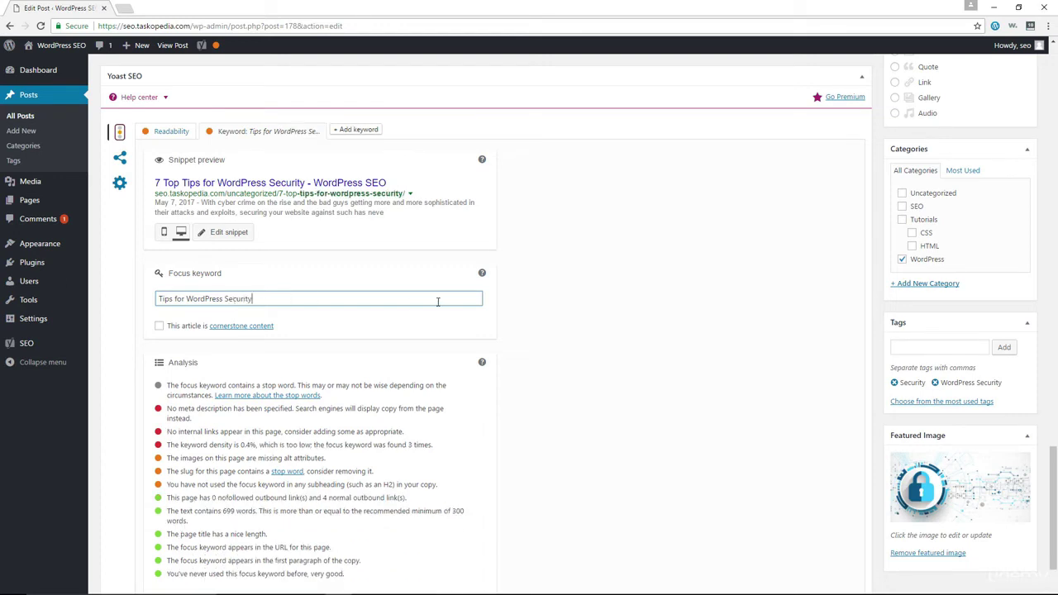
- Examine the Yoast SEO keyword analysis of the post together with its SEO and readability ratings in the publishing options
left_click(622, 357)
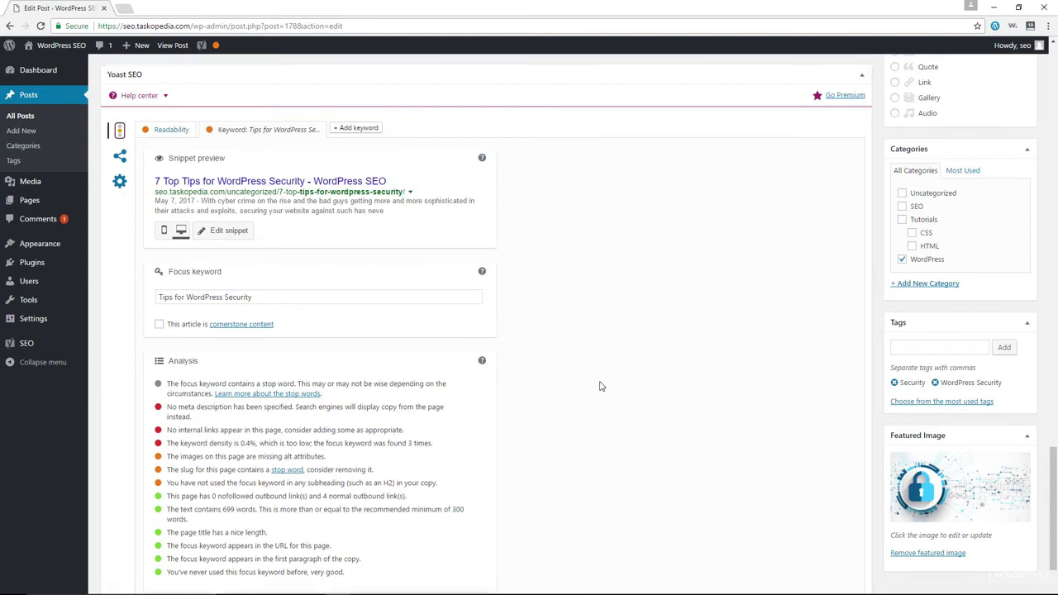
scroll(601, 386, "down", 2)
scroll(600, 386, "up", 3)
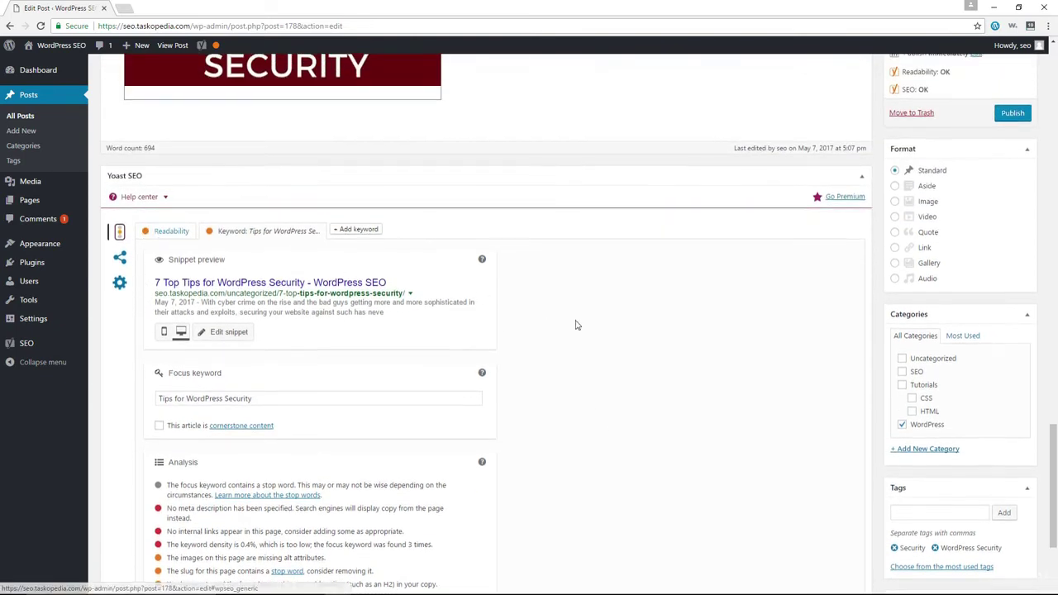
scroll(574, 324, "up", 4)
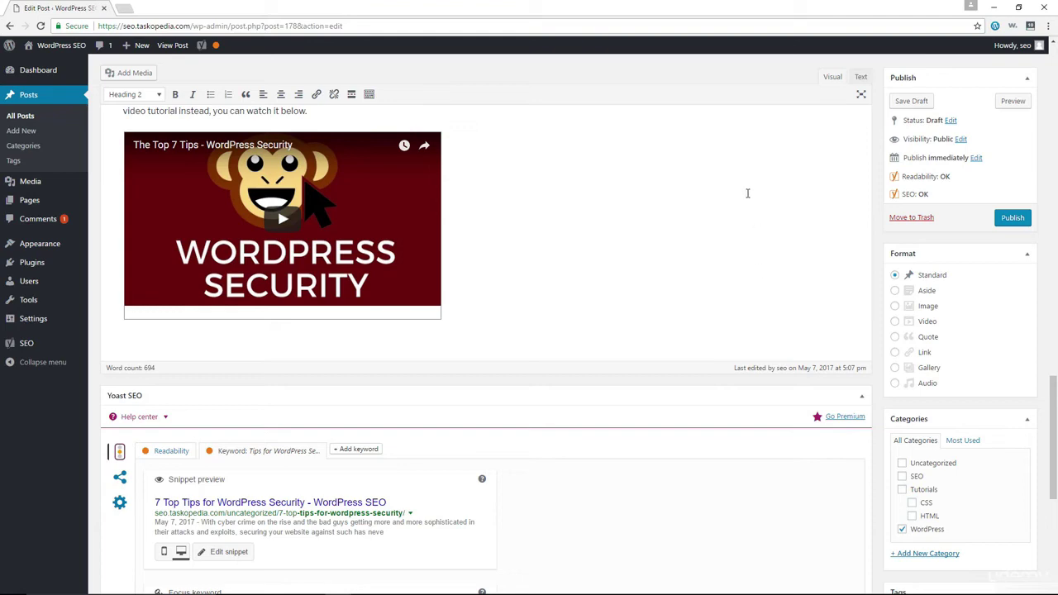
scroll(719, 217, "up", 2)
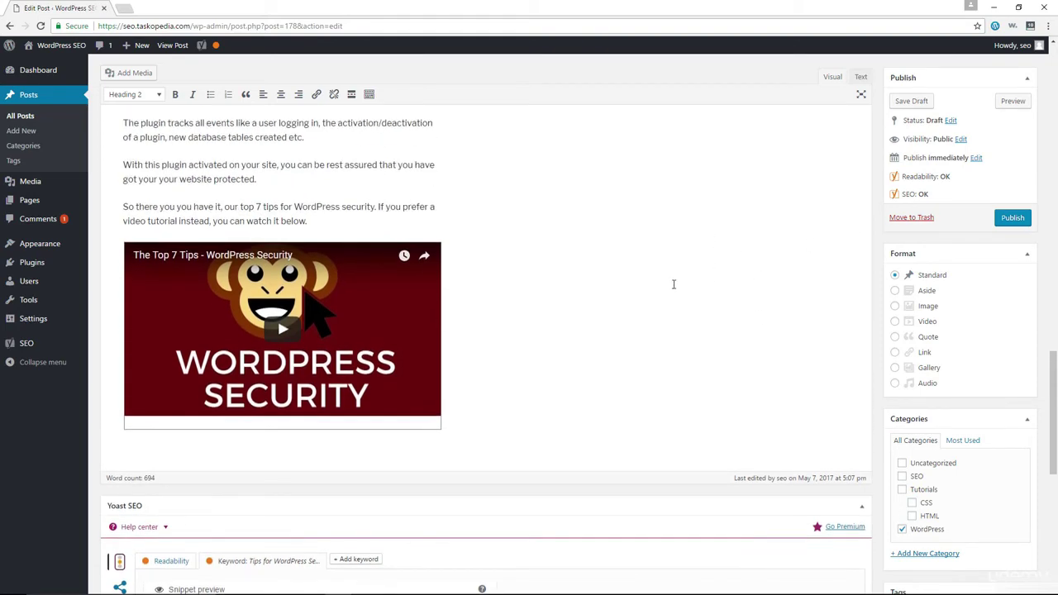
scroll(441, 385, "down", 3)
scroll(441, 386, "down", 5)
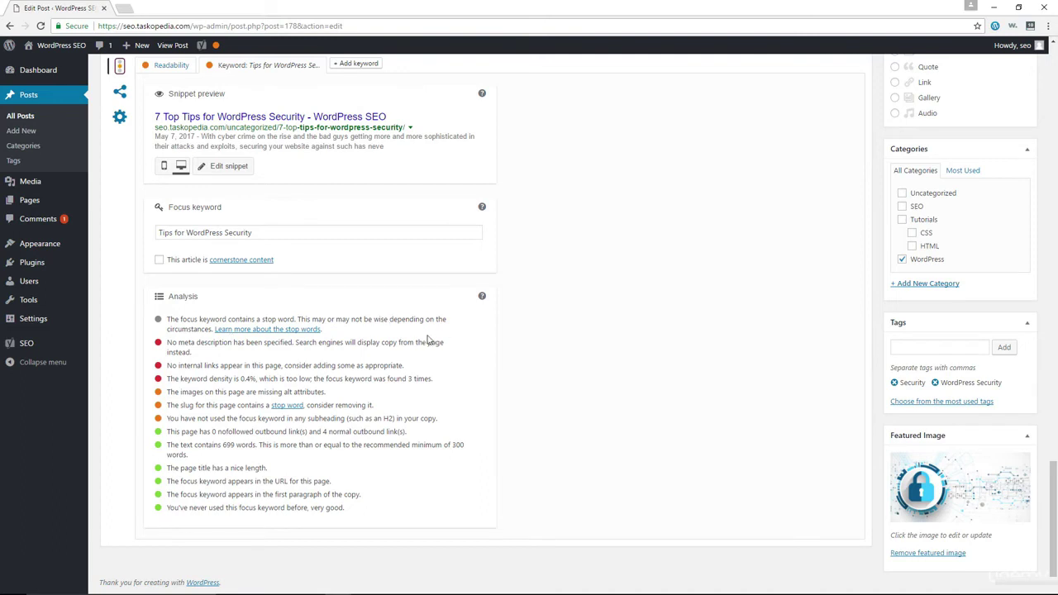
- Open the snippet for editing and copy the introduction's sentence "In this blog post, we are going to offer you 7 major tips for WordPress security."
scroll(431, 339, "up", 3)
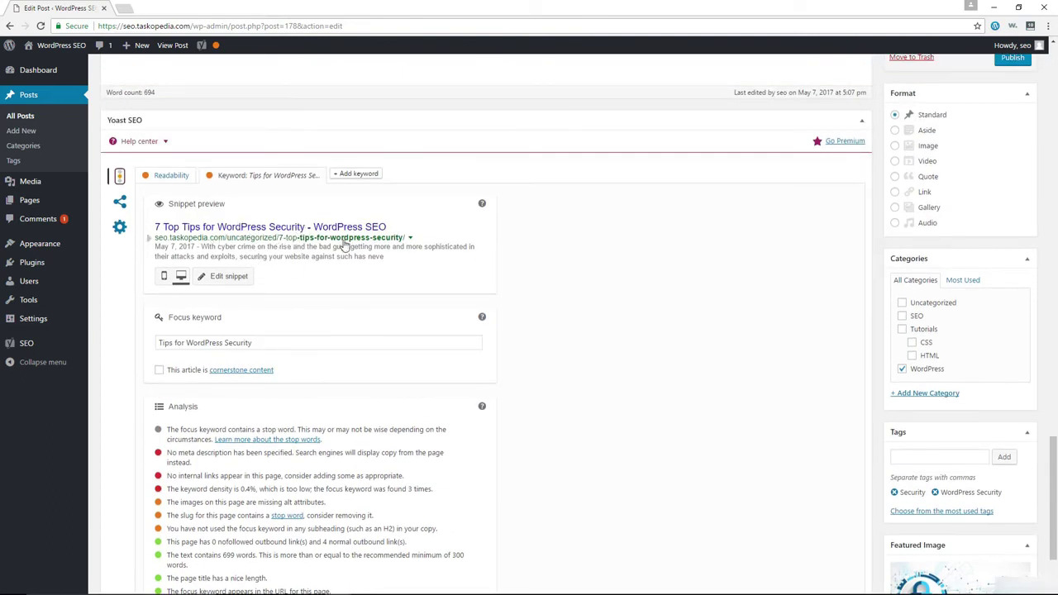
left_click(229, 277)
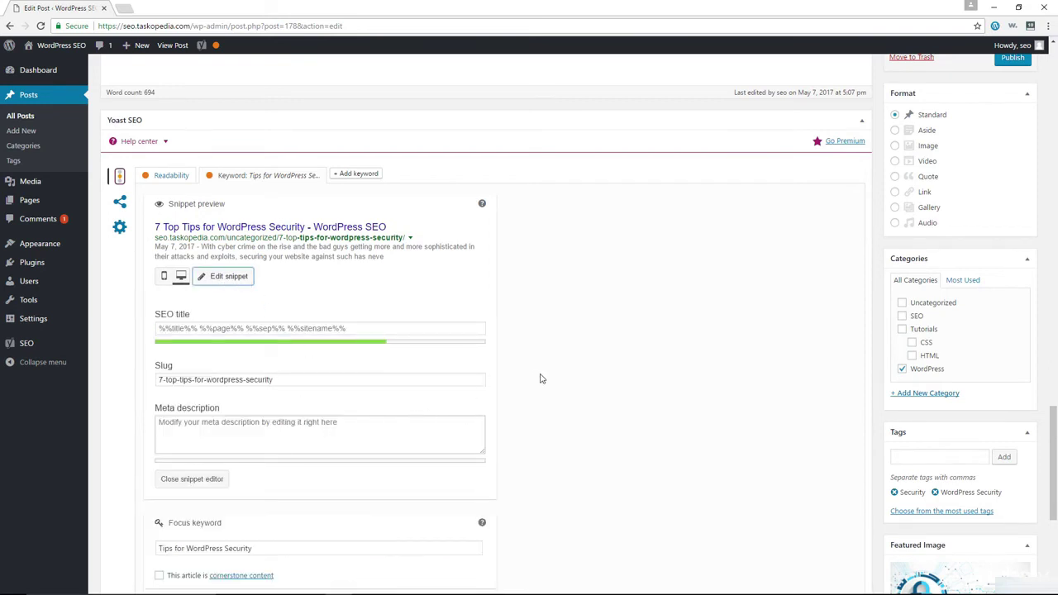
scroll(595, 381, "up", 2)
scroll(596, 381, "up", 15)
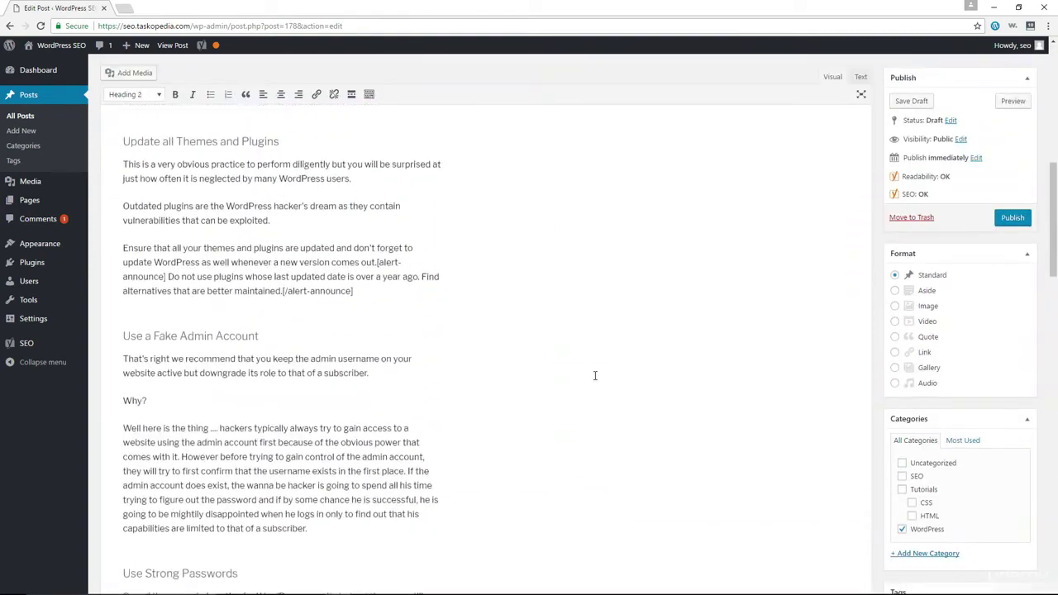
scroll(594, 376, "up", 5)
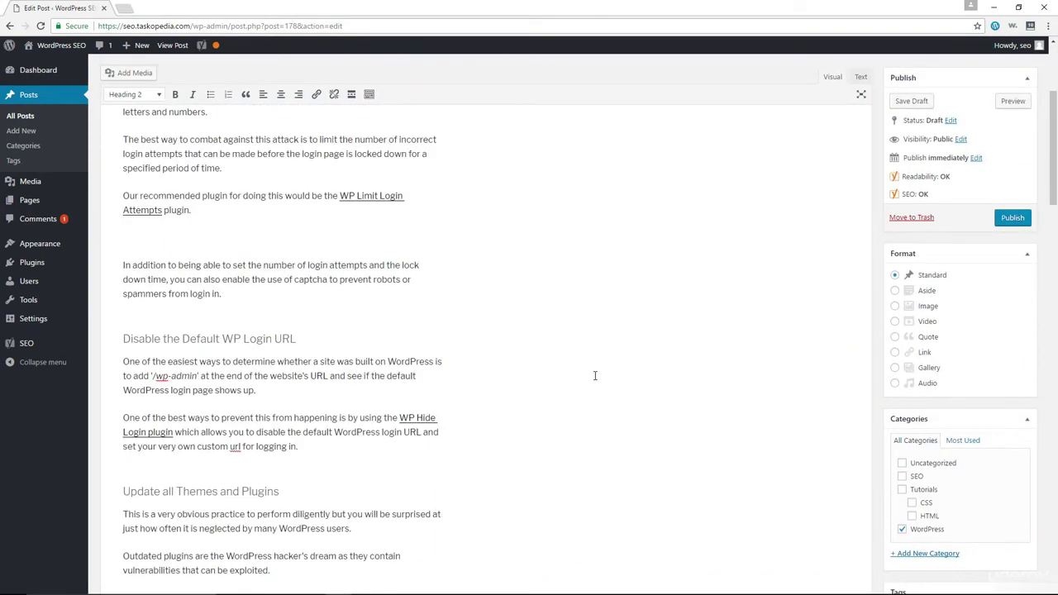
scroll(594, 375, "up", 3)
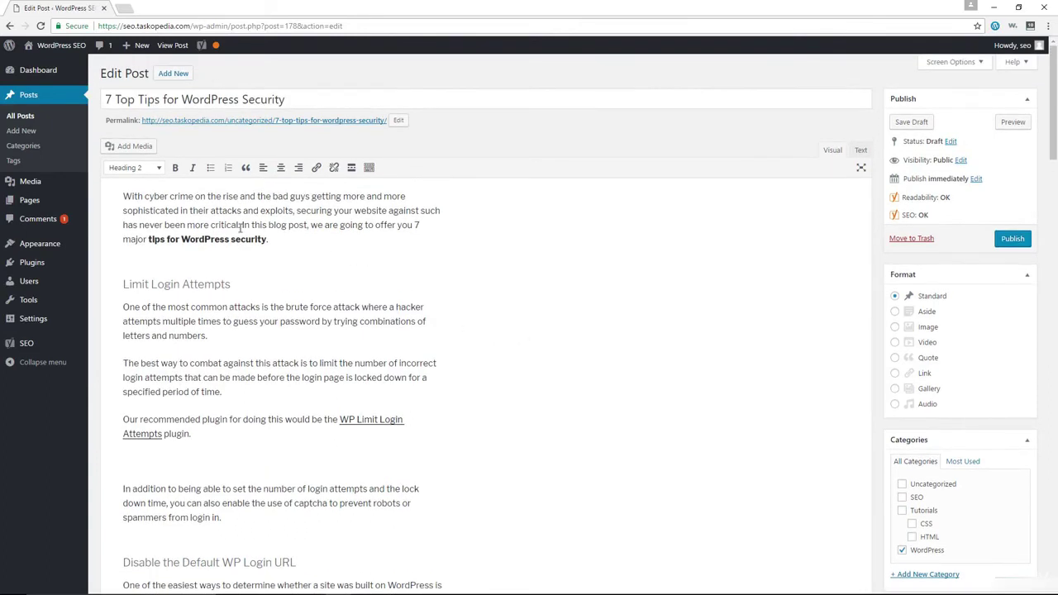
left_click_drag(241, 228, 276, 238)
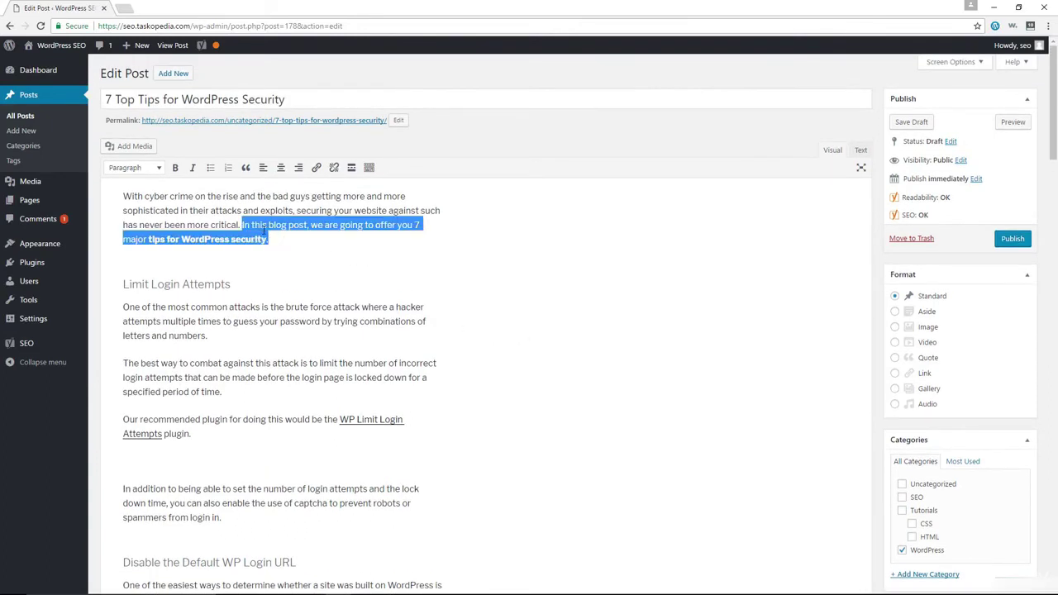
right_click(263, 228)
left_click(302, 249)
left_click(309, 253)
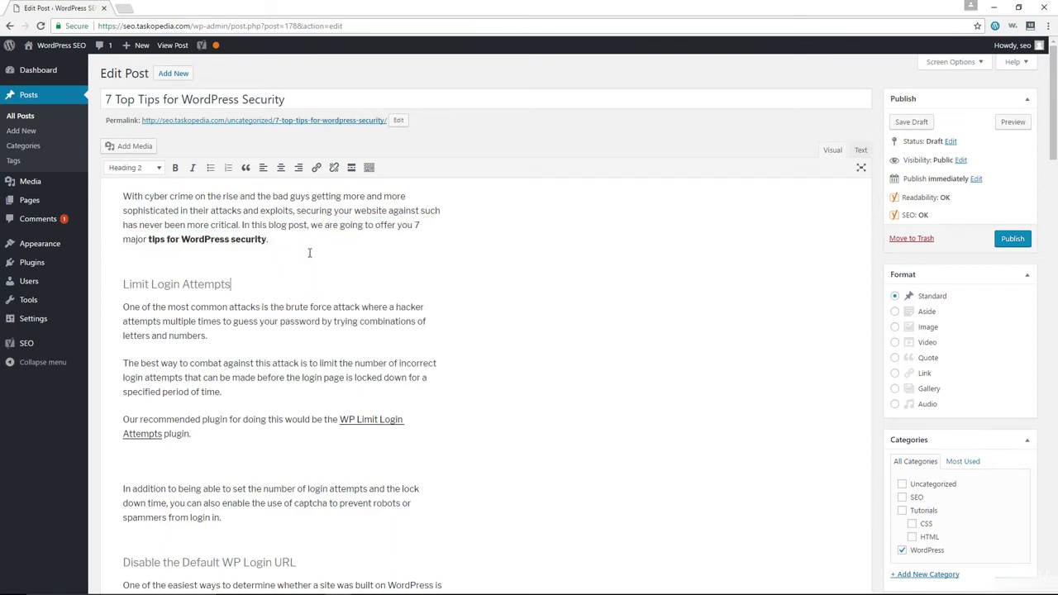
- Paste the copied introduction sentence as the post's meta description in the snippet editor
middle_click(533, 337)
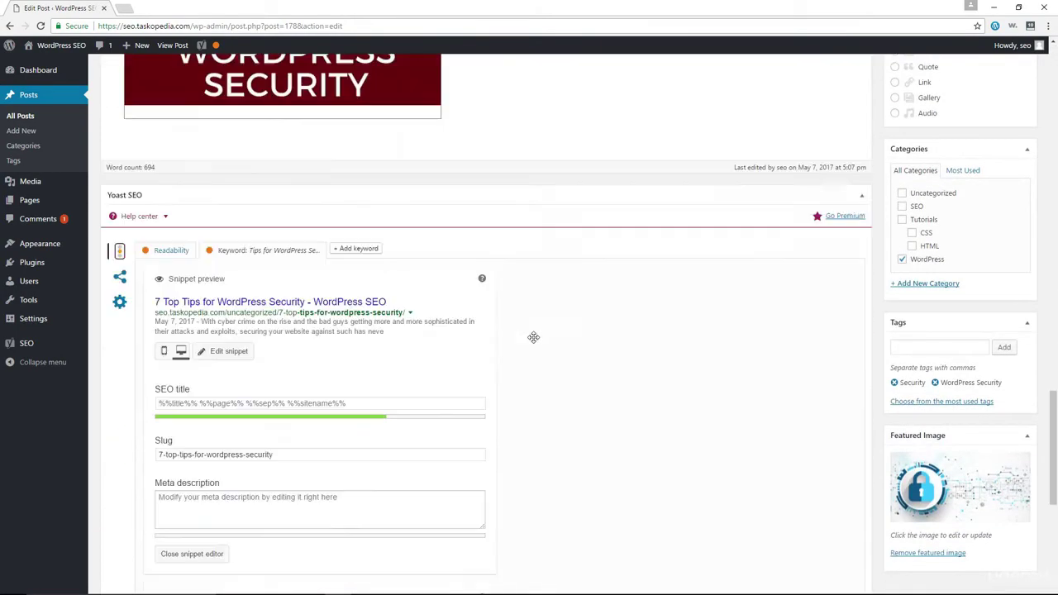
left_click(195, 259)
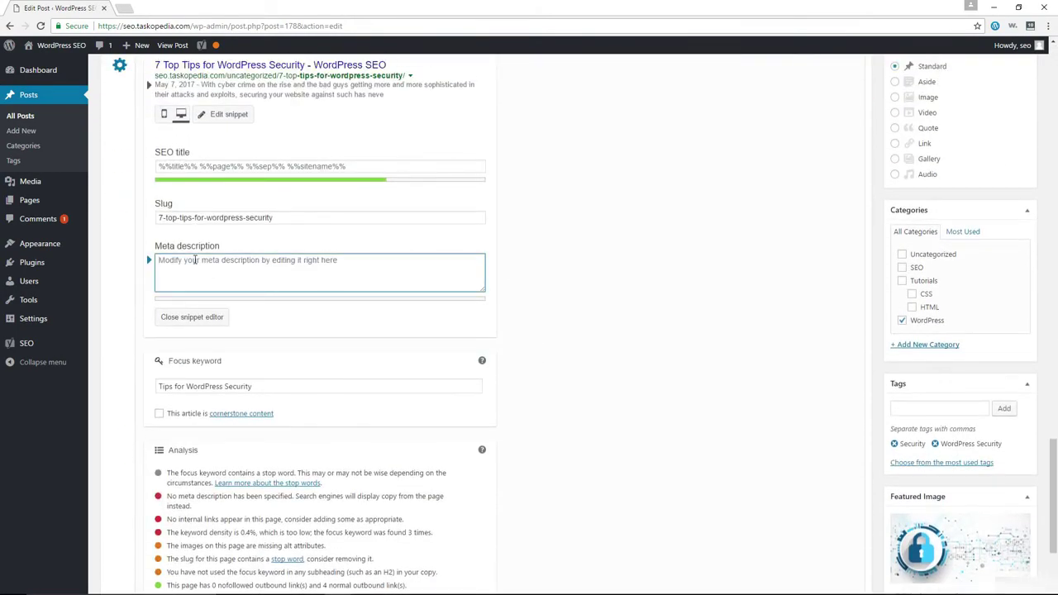
key("ctrl+v")
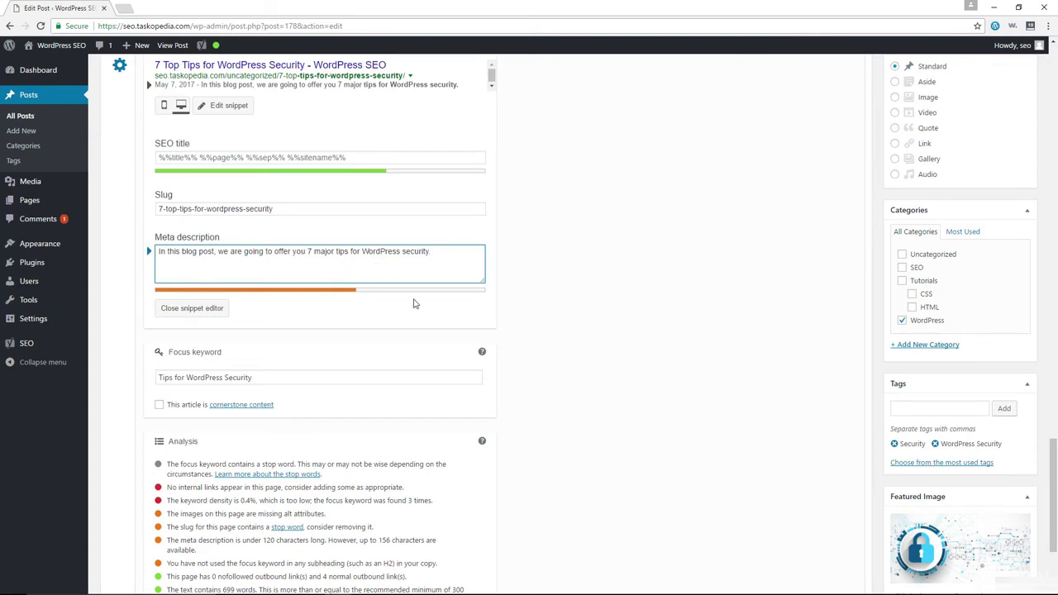
- Check the post's overall SEO rating and reread its introduction for wording to extend the meta description
scroll(413, 300, "up", 1)
scroll(364, 306, "up", 1)
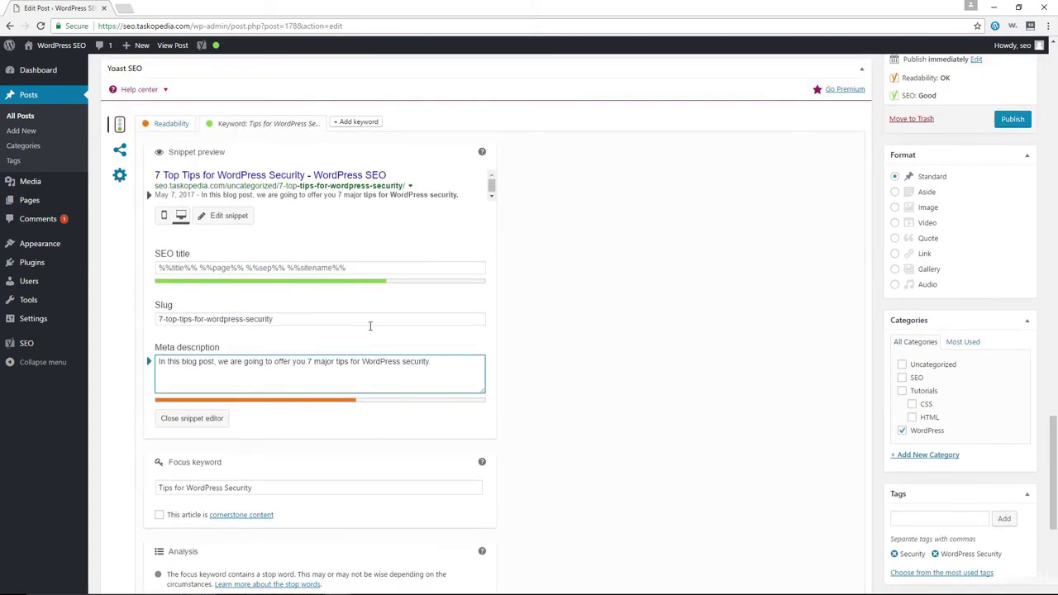
mouse_move(215, 46)
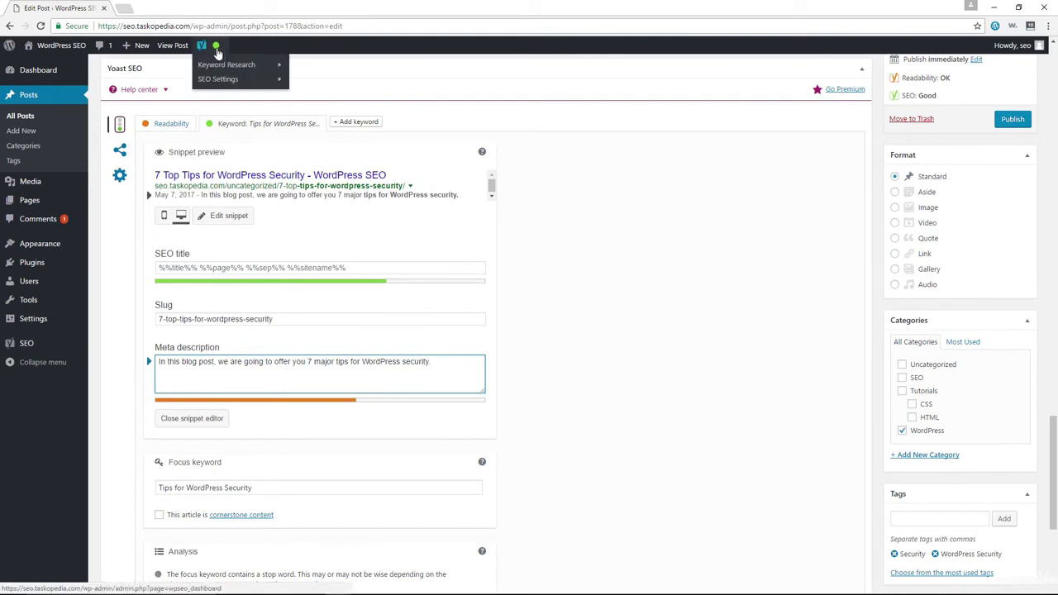
scroll(592, 385, "up", 3)
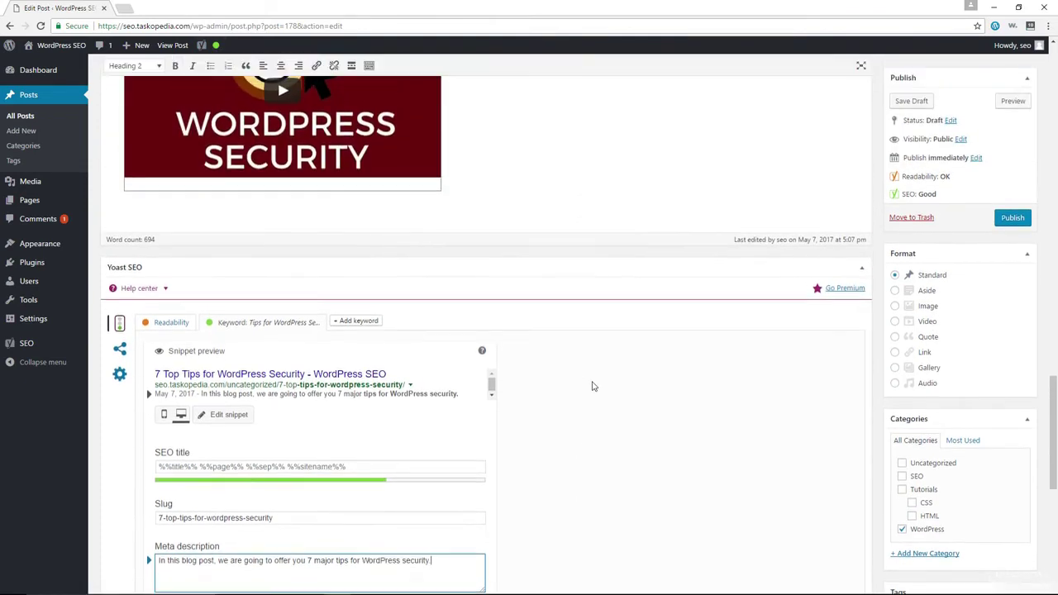
scroll(591, 386, "down", 4)
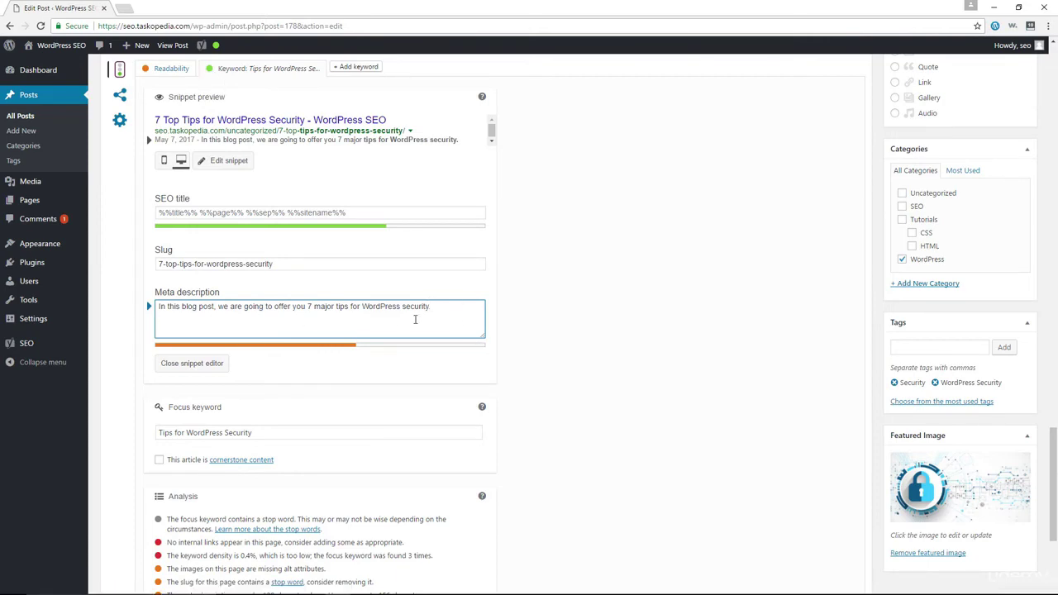
scroll(448, 325, "up", 2)
scroll(448, 325, "up", 20)
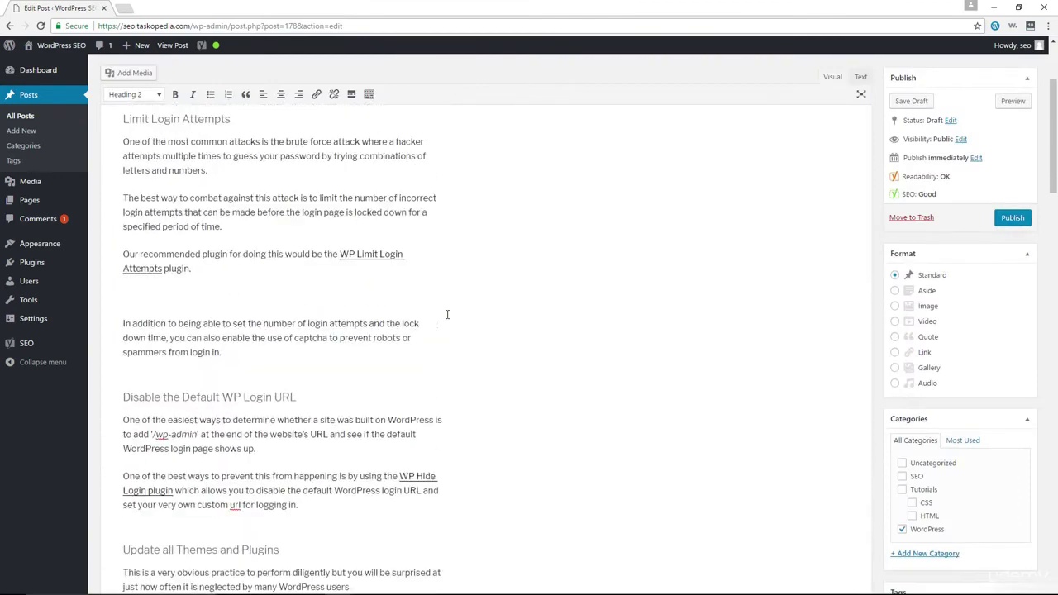
scroll(446, 314, "up", 1)
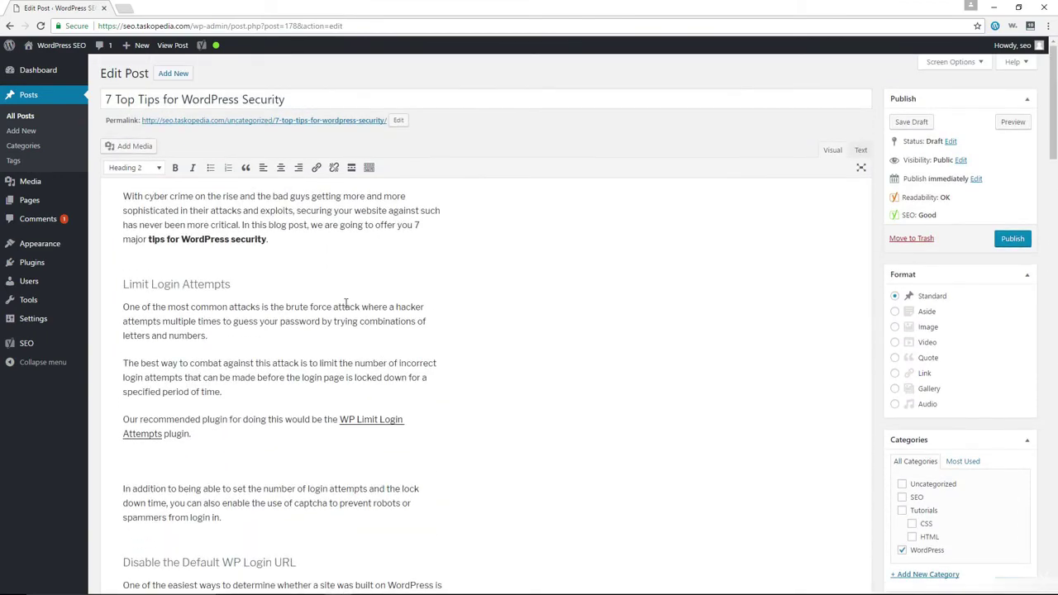
scroll(346, 303, "down", 20)
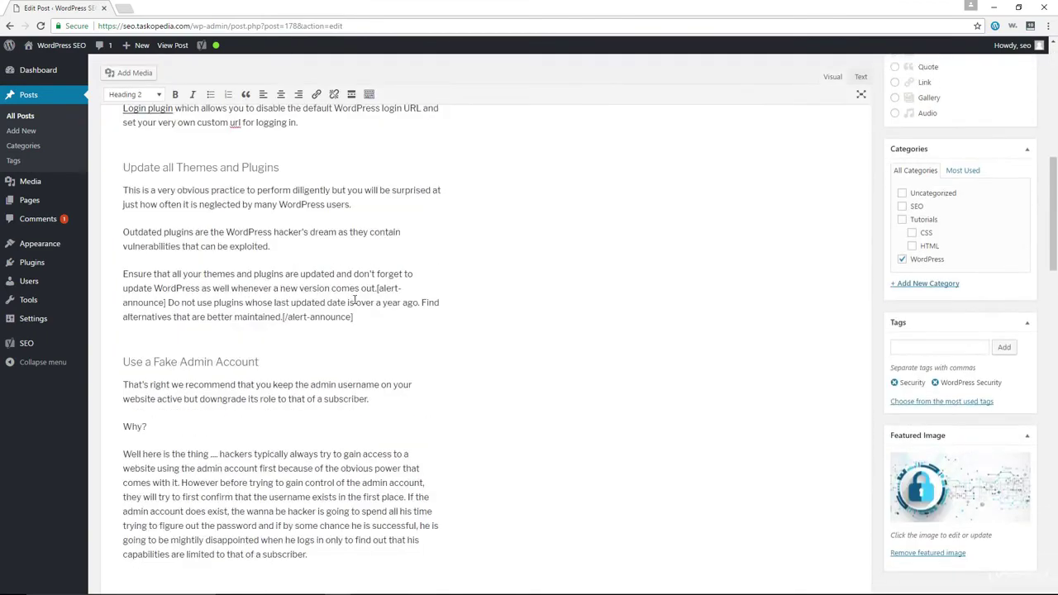
scroll(352, 304, "down", 3)
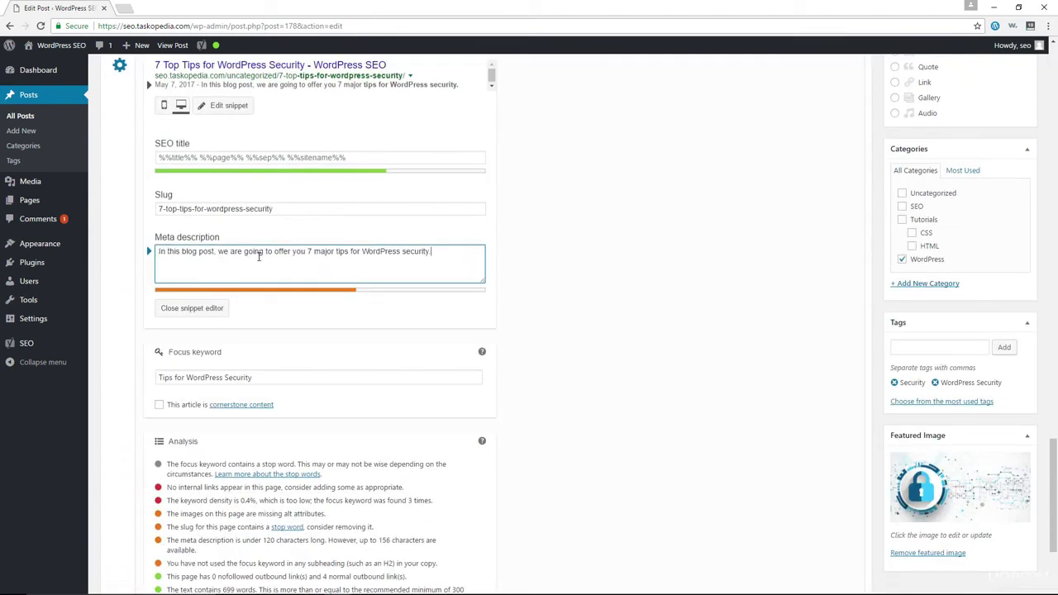
- Begin the meta description with "Cyber crime is a big deal and that is why", lowercase the following "in", and close the snippet editor
left_click(431, 263)
type("Cyber crim")
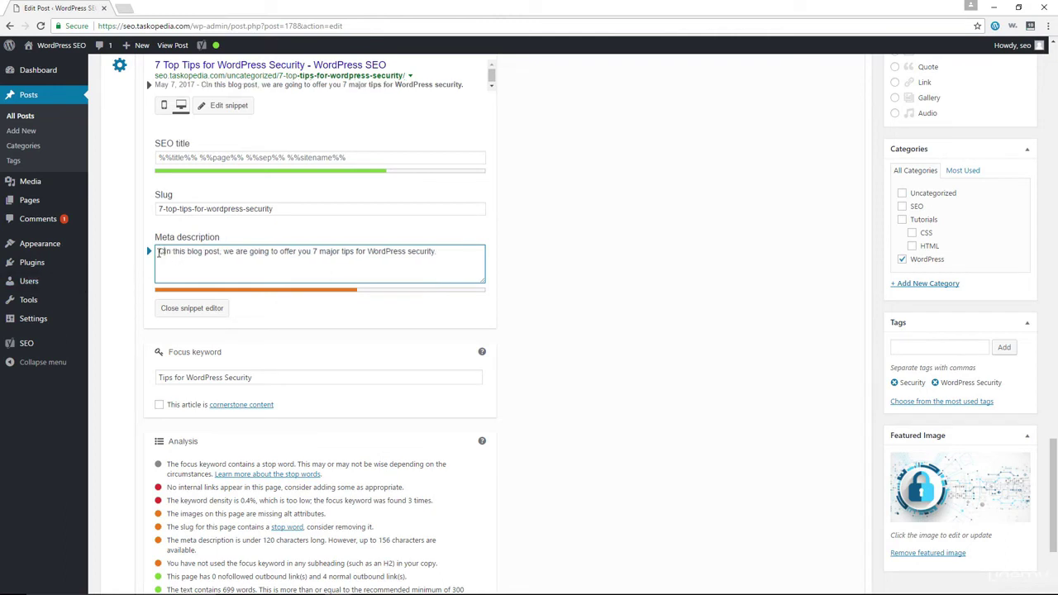
type("e is a big ")
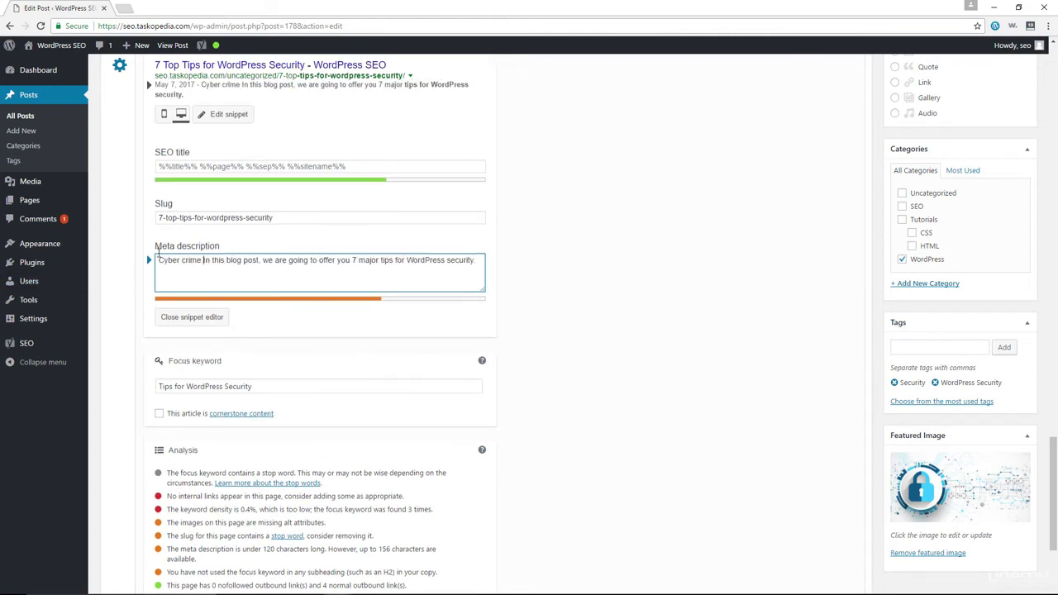
type("deal and th")
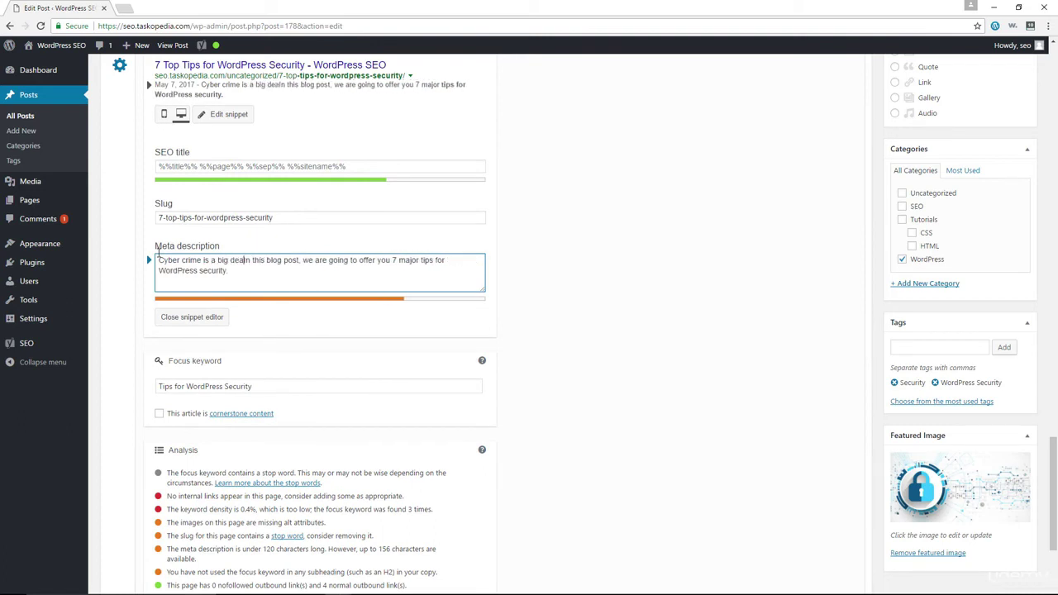
type("at is")
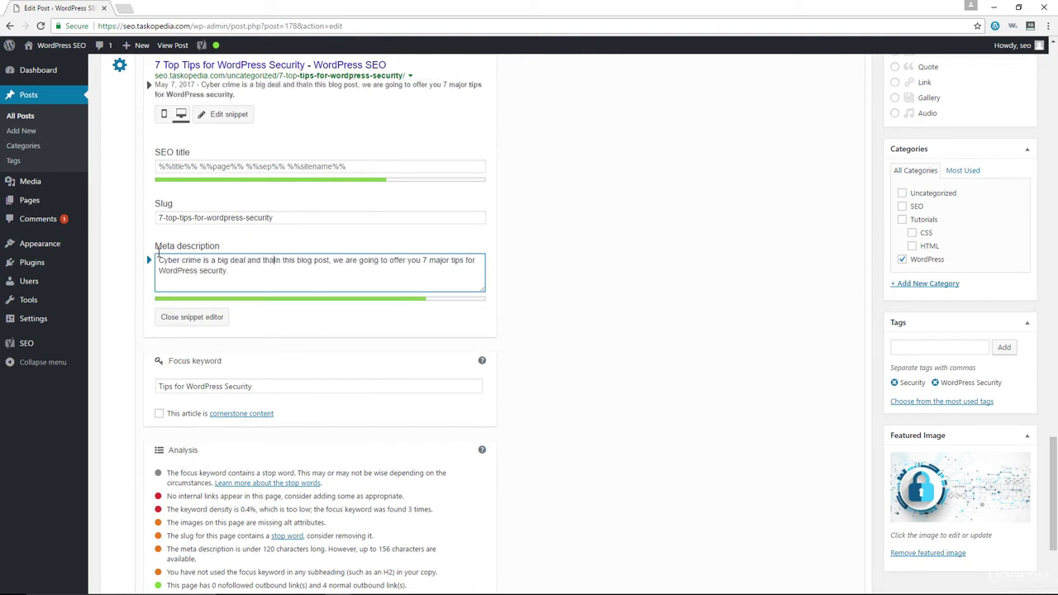
type(" why")
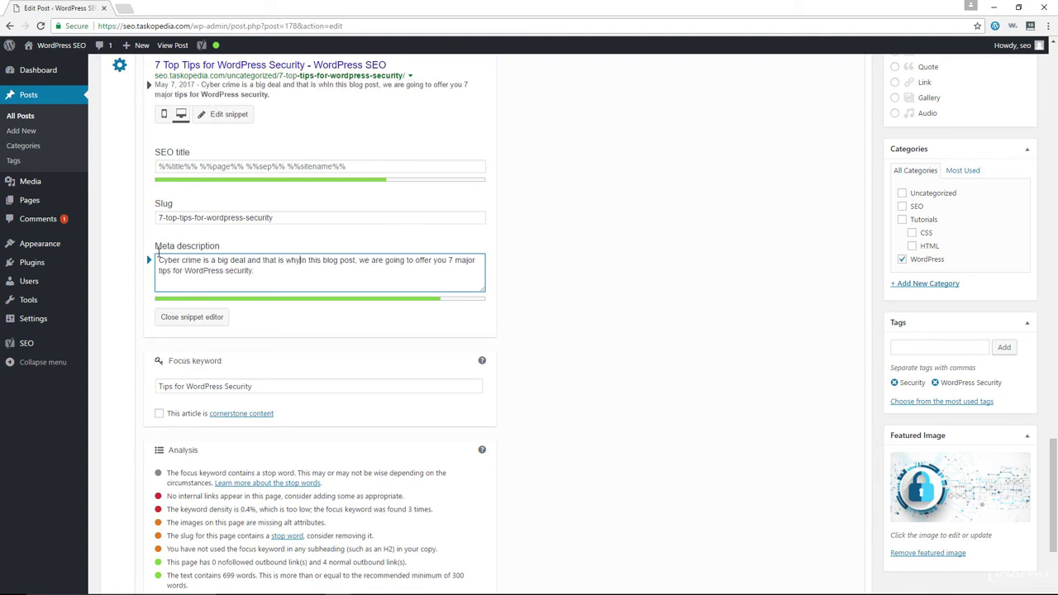
key("Delete")
type("i")
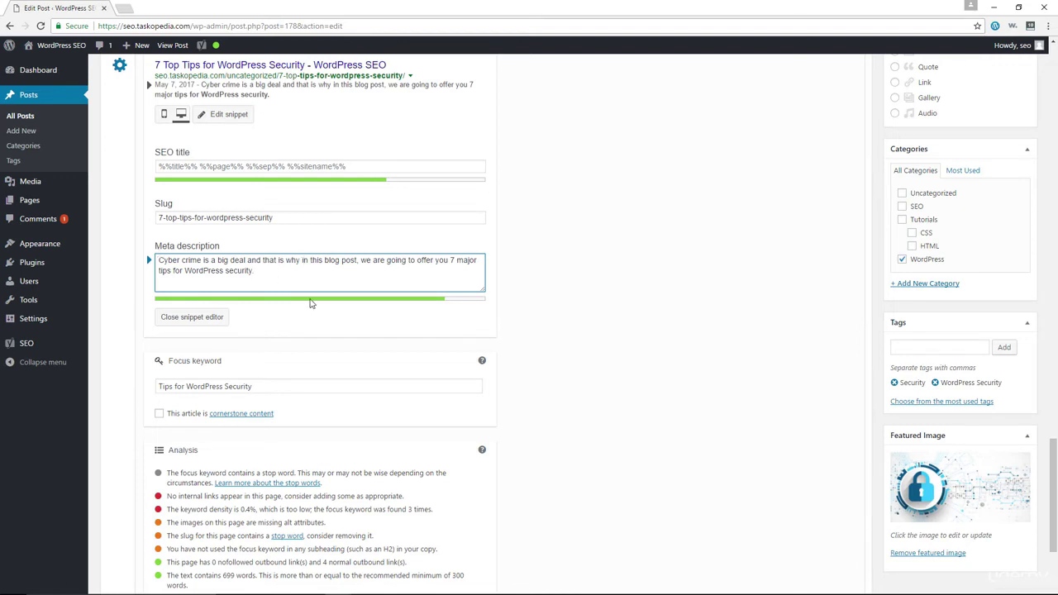
left_click(210, 325)
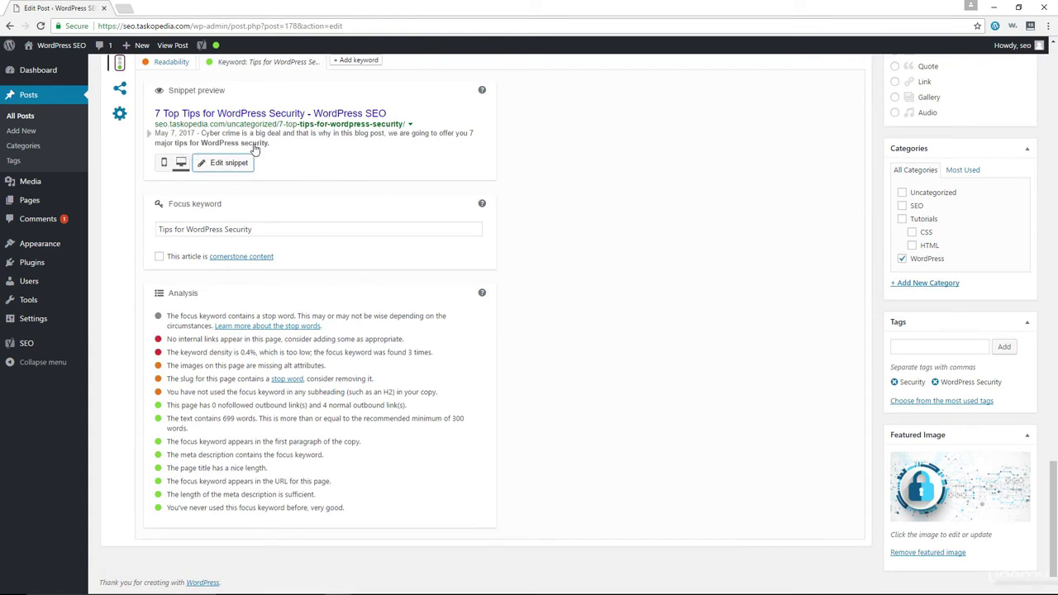
- Link the captcha clause under Limit Login Attempts to the post "How to Make WordPress Website SEO Friendly with Plugins", opening in a new tab
scroll(288, 256, "up", 1)
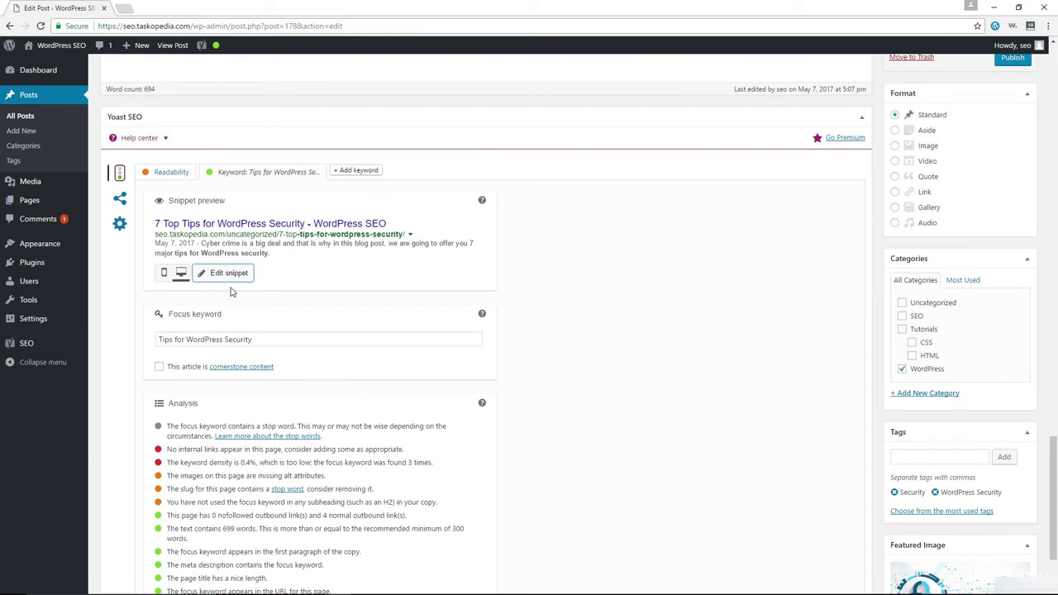
scroll(345, 366, "down", 1)
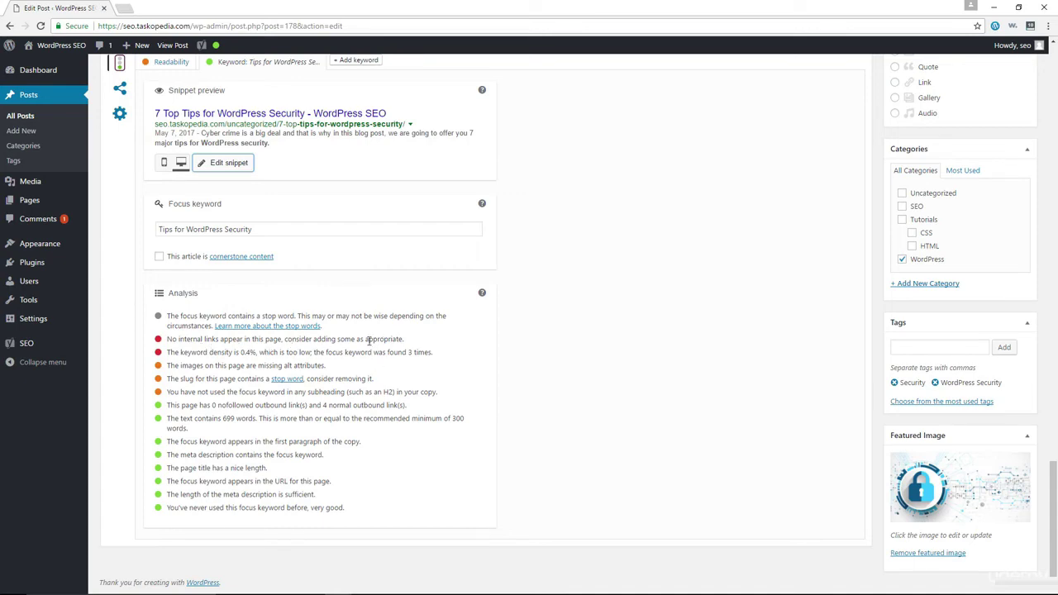
scroll(400, 418, "up", 1)
scroll(400, 418, "up", 12)
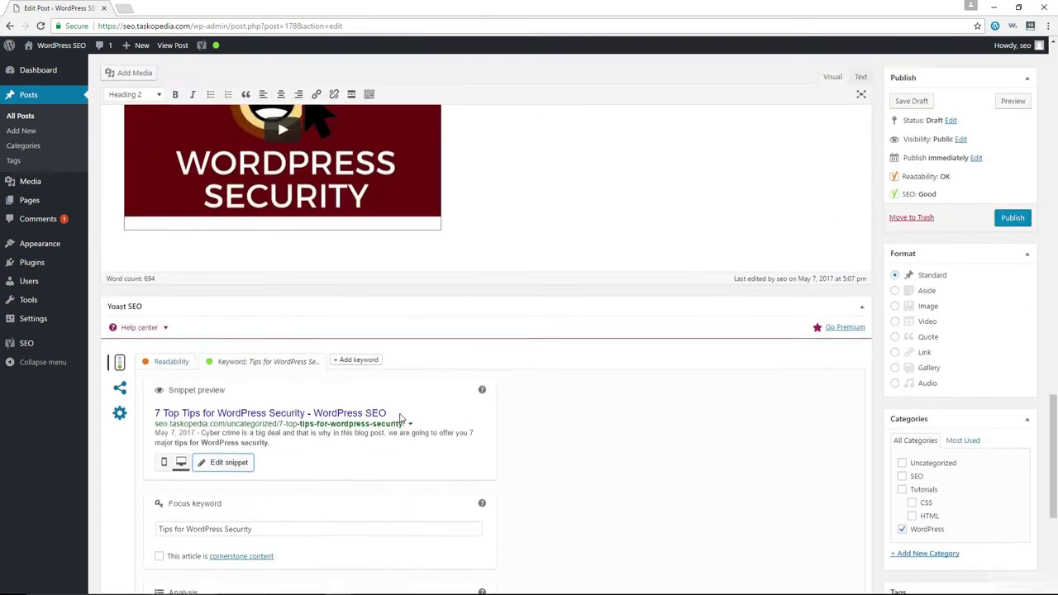
scroll(400, 413, "up", 4)
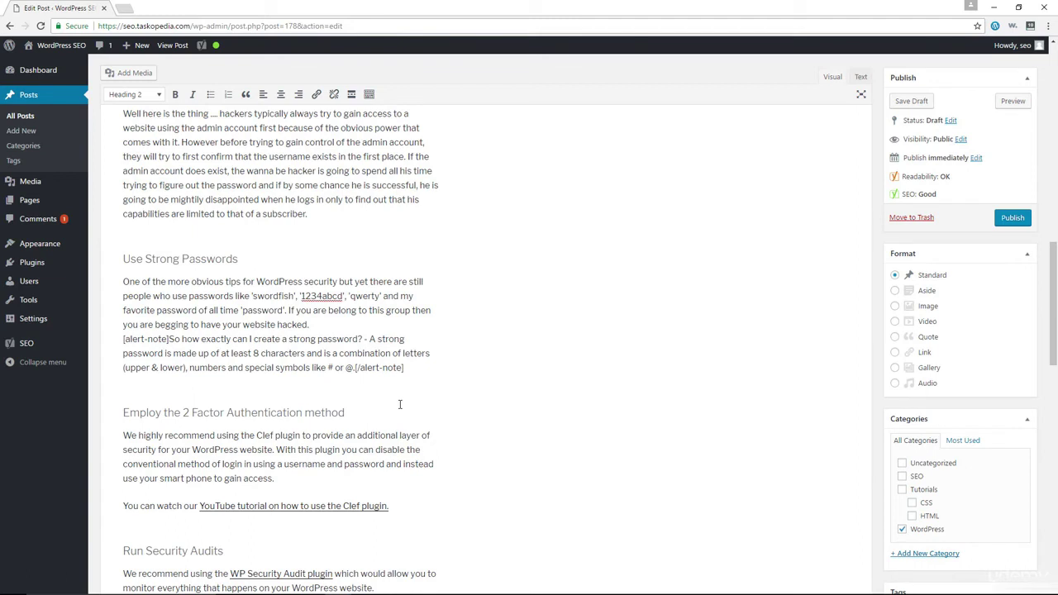
scroll(401, 402, "up", 4)
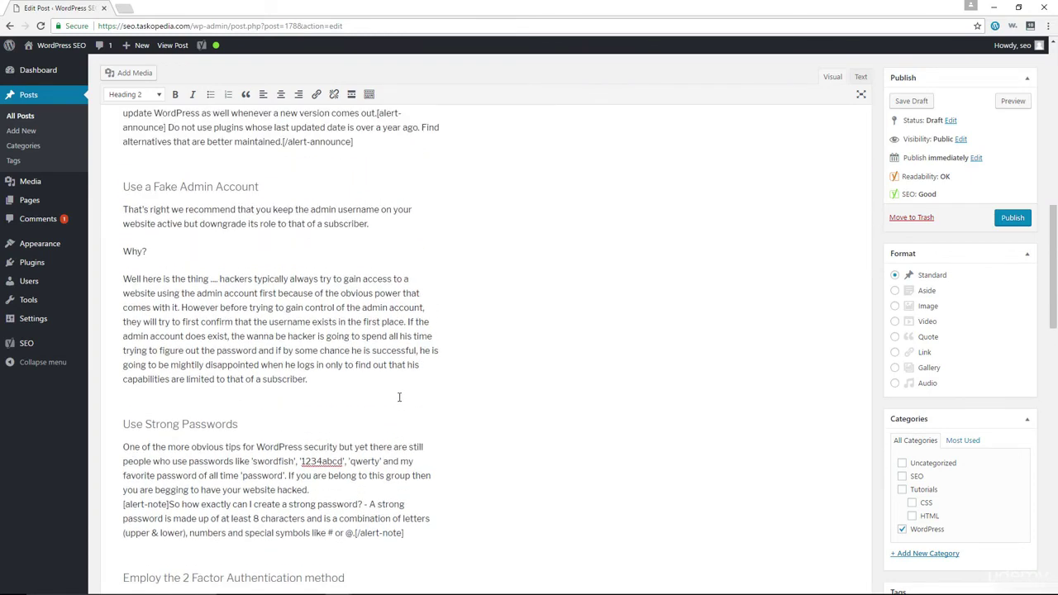
scroll(400, 399, "up", 1)
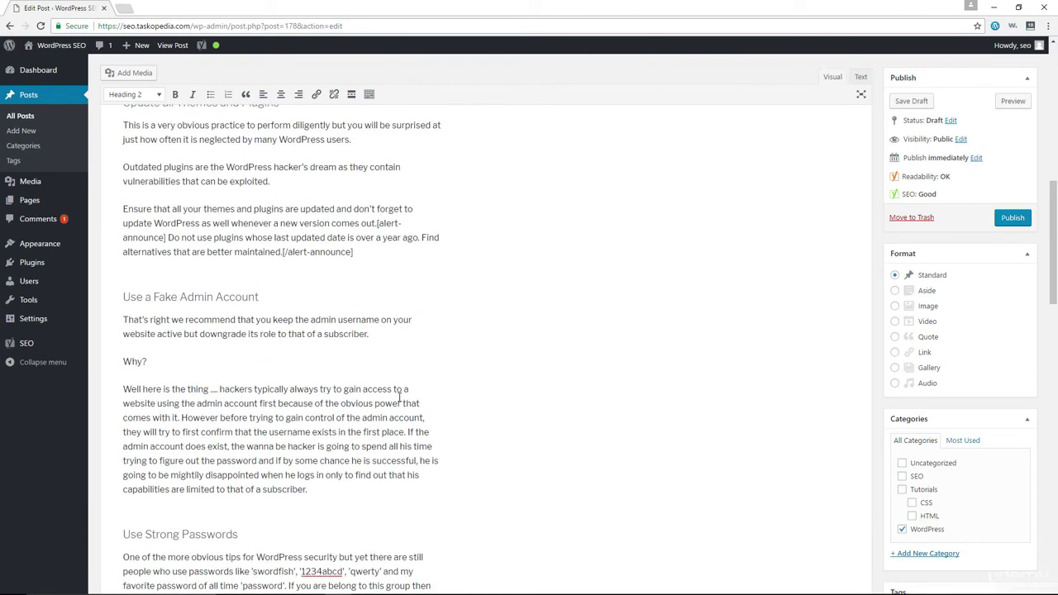
scroll(375, 372, "up", 5)
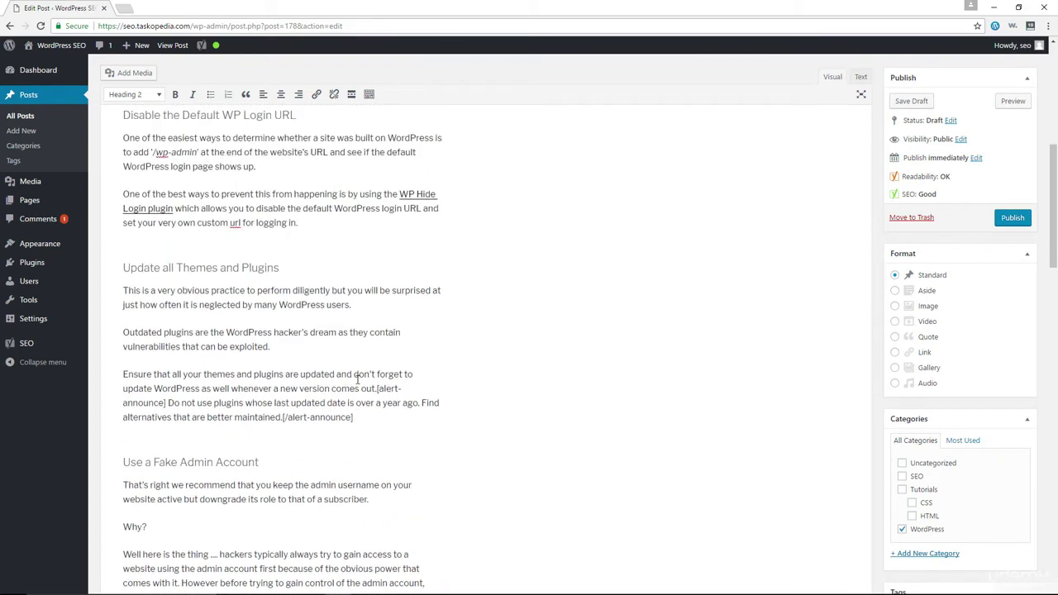
scroll(357, 379, "up", 4)
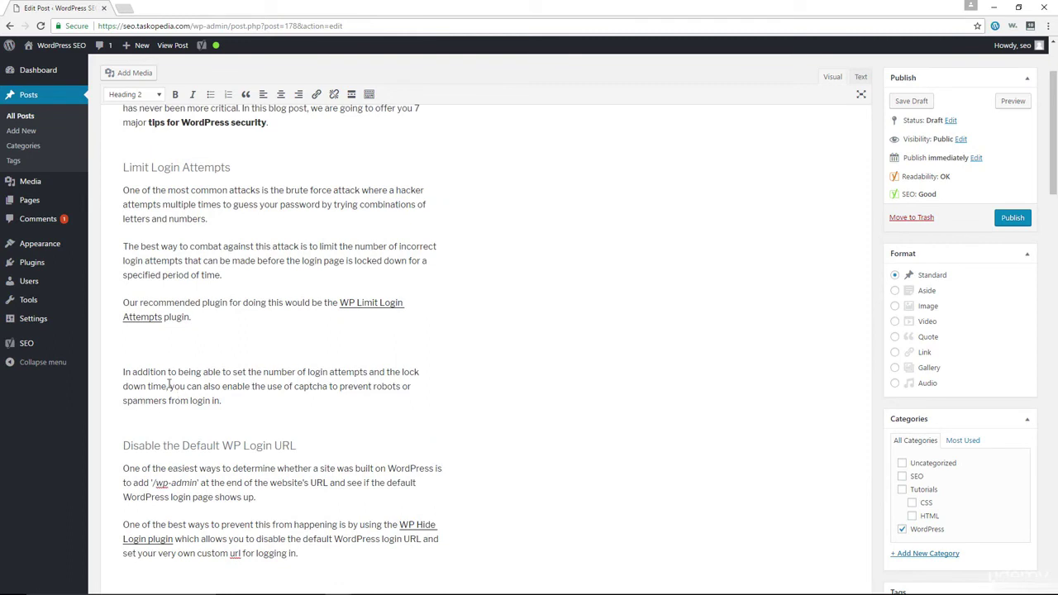
left_click_drag(170, 386, 223, 400)
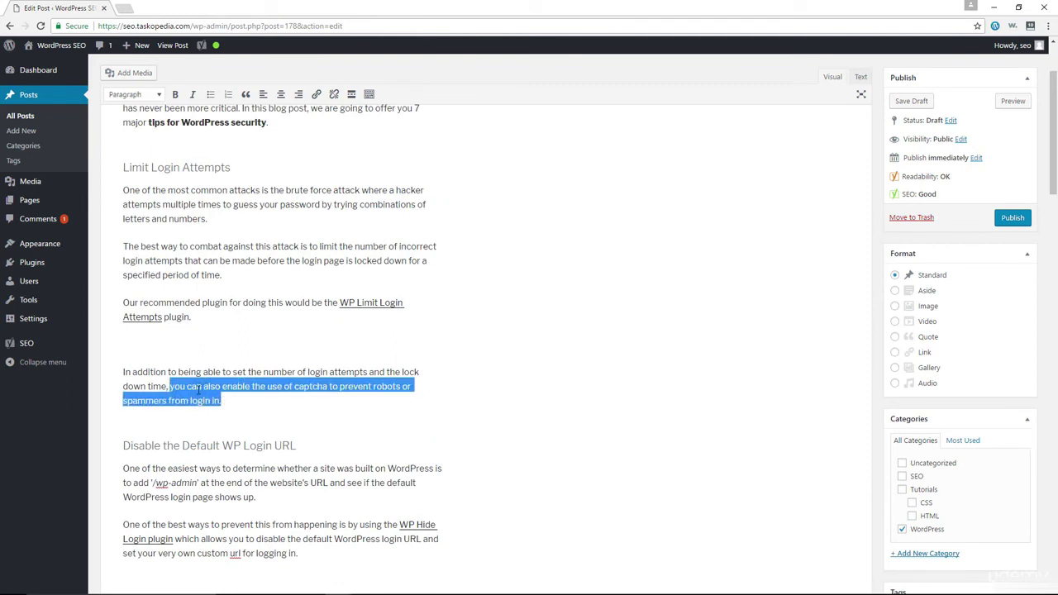
left_click(317, 95)
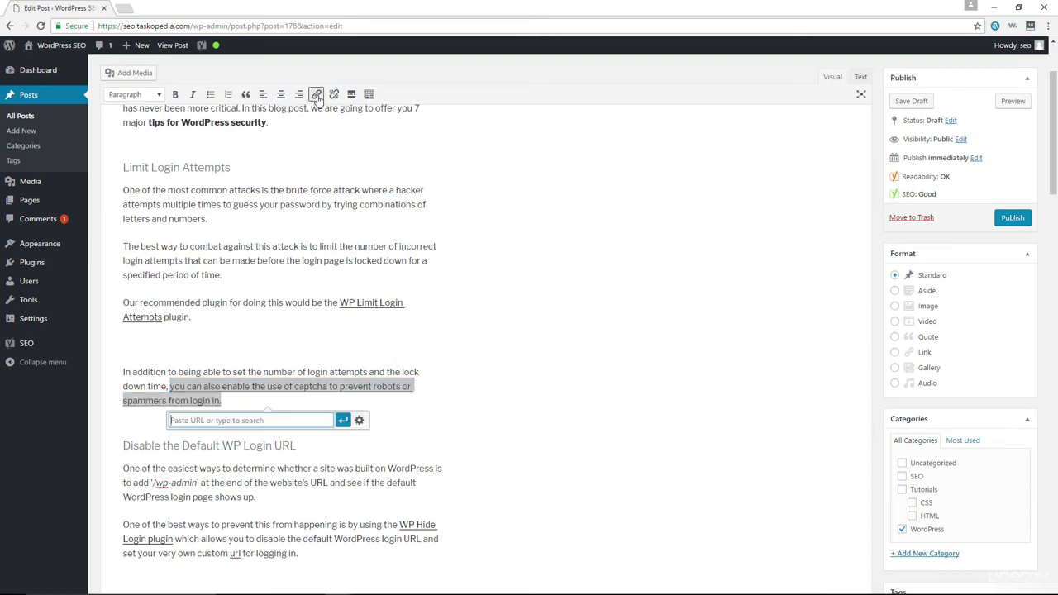
left_click(358, 420)
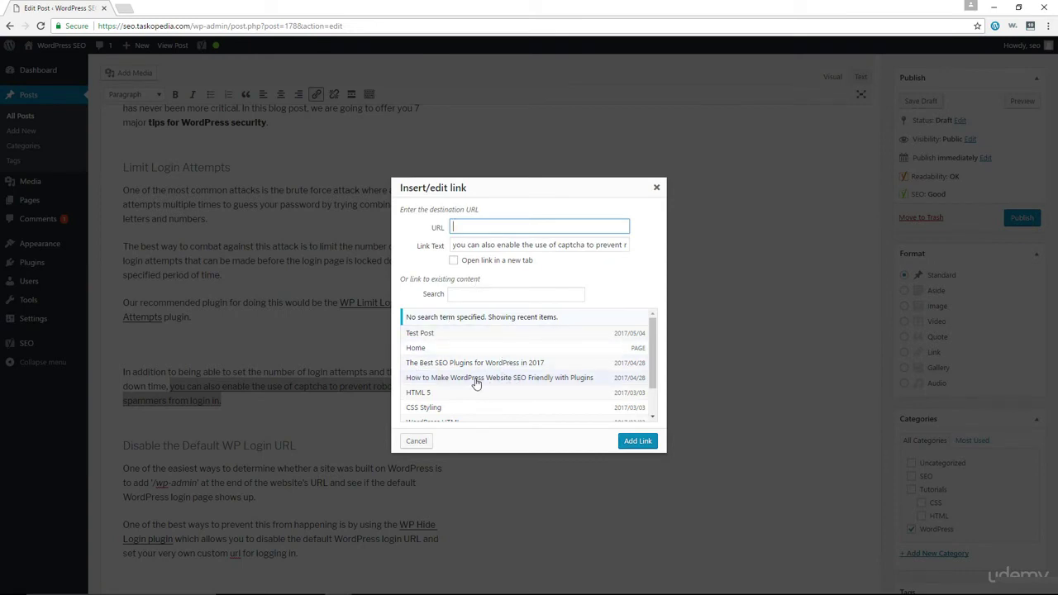
left_click(477, 382)
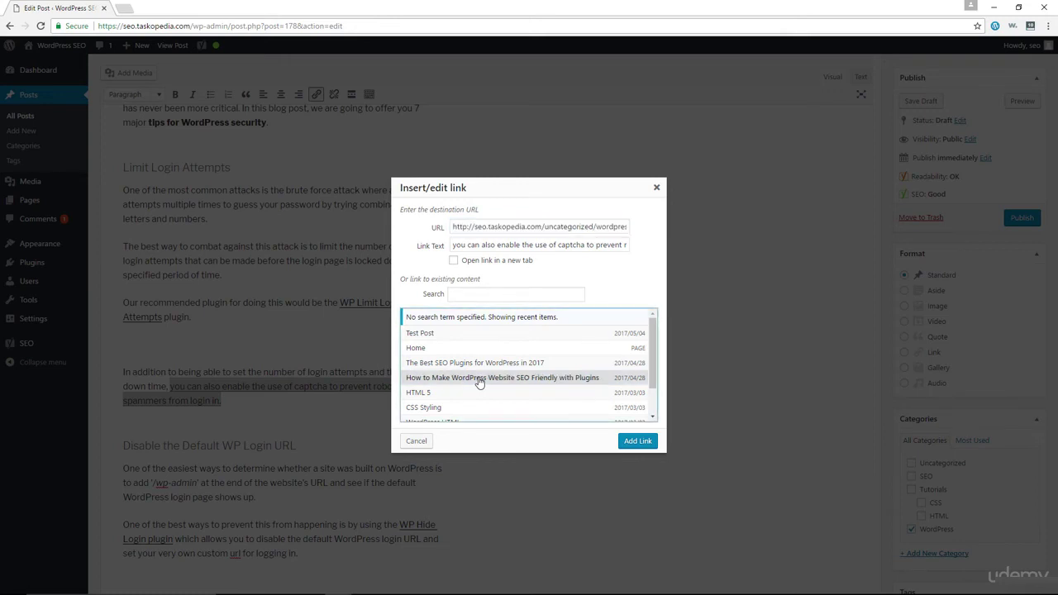
left_click(475, 263)
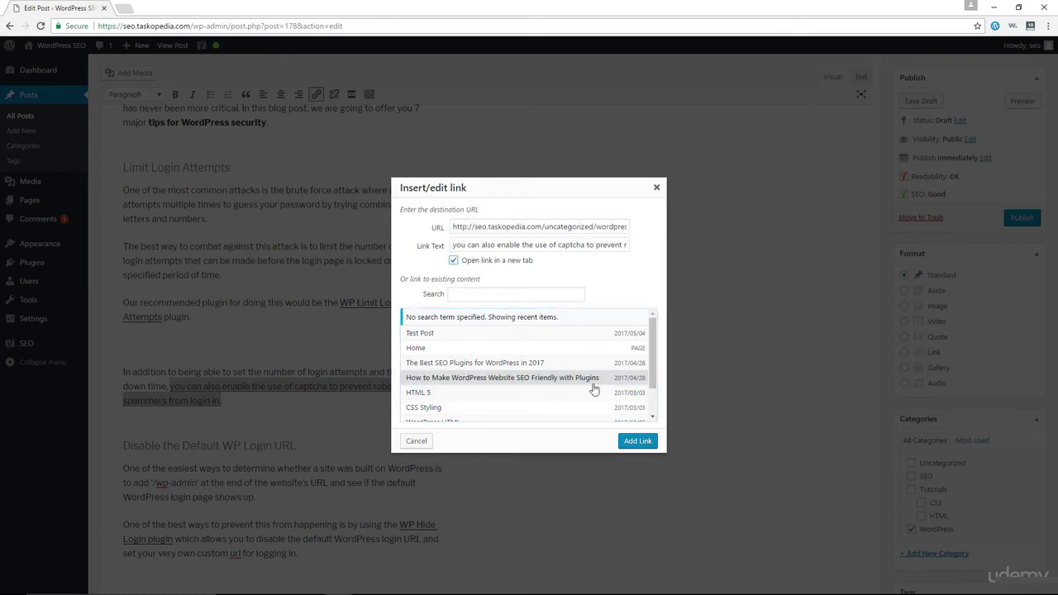
left_click(647, 441)
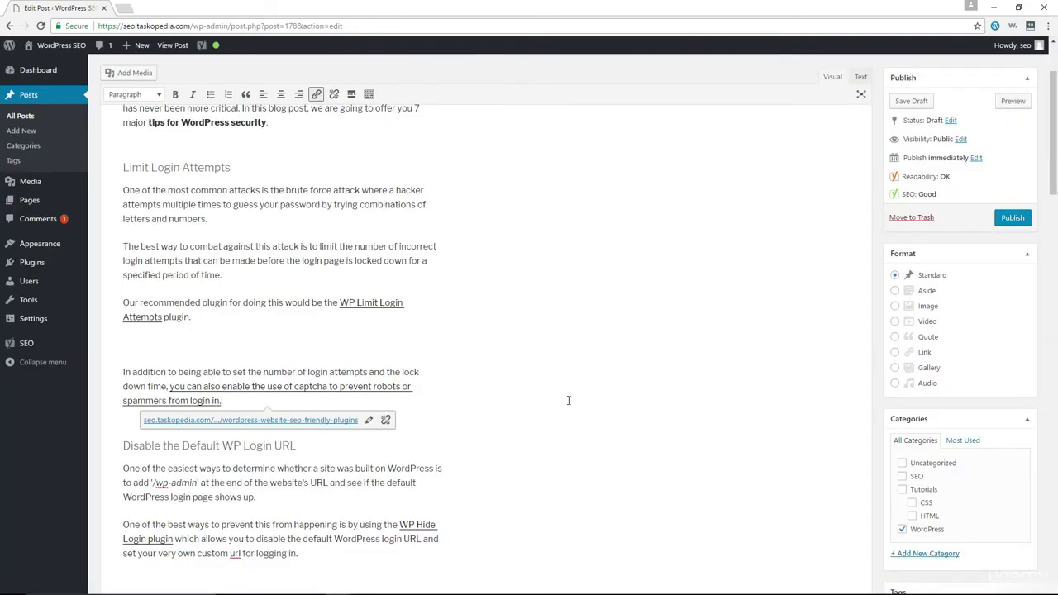
- Check the internal links entry in the SEO analysis for the newly added link
scroll(538, 416, "down", 2)
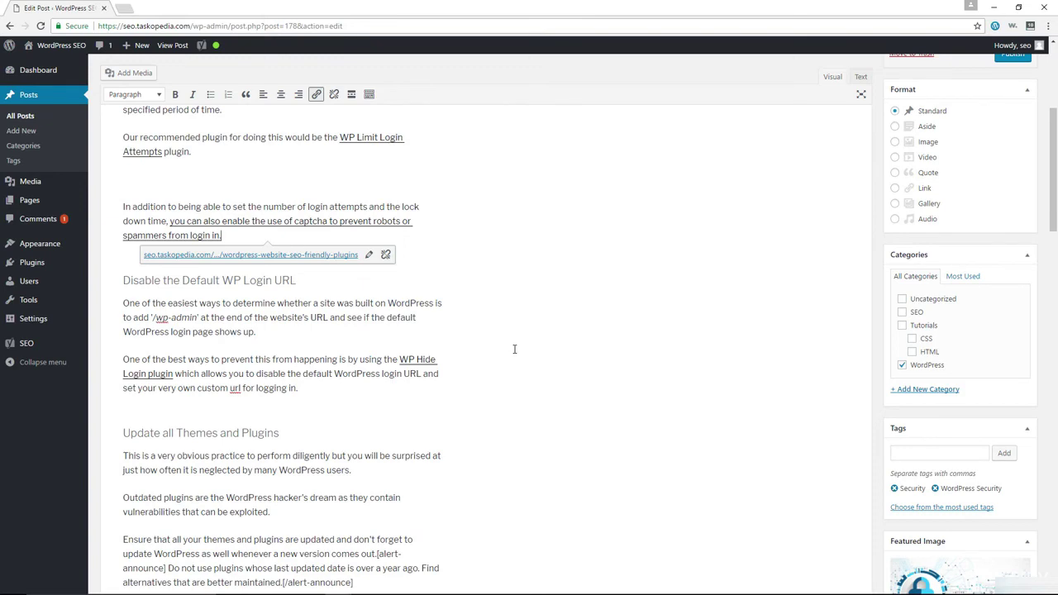
scroll(514, 351, "down", 1)
scroll(514, 350, "down", 15)
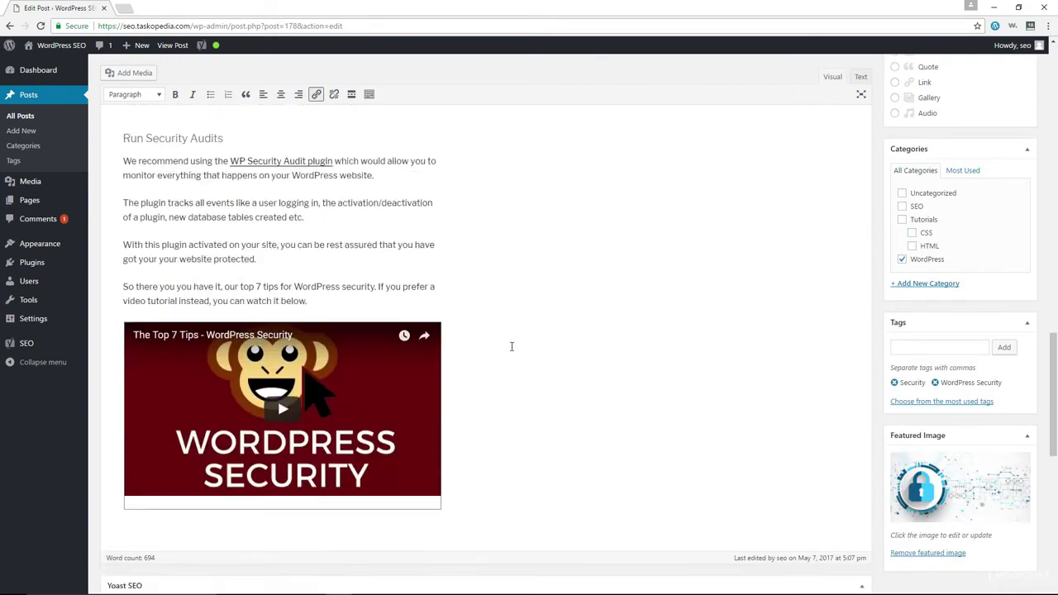
scroll(554, 367, "down", 5)
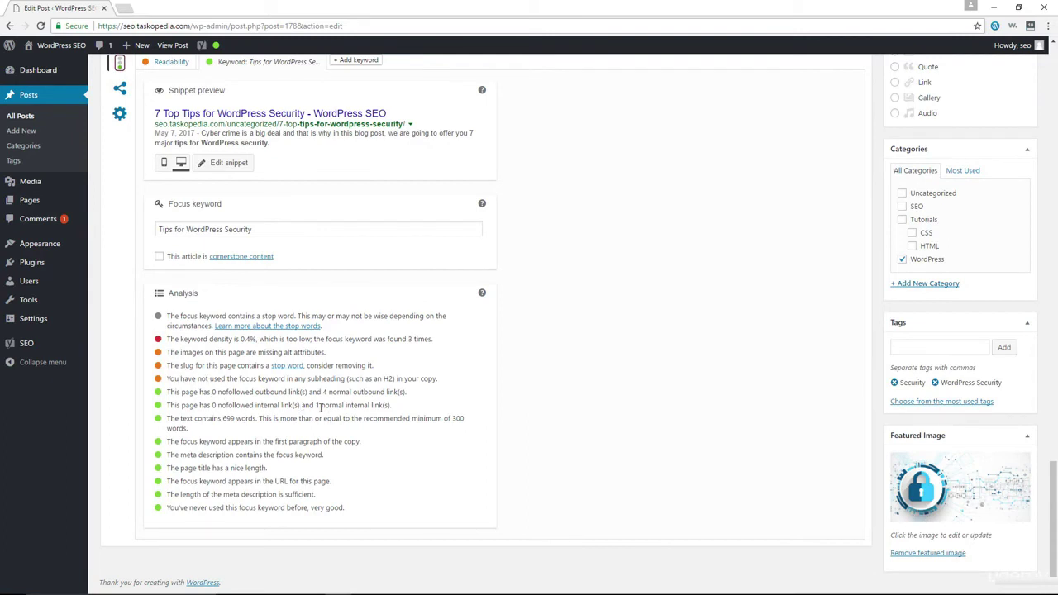
left_click_drag(317, 409, 381, 407)
left_click(460, 410)
- Open the post's featured image details and set its alt text to "Tips for WordPress Security"
scroll(576, 402, "up", 20)
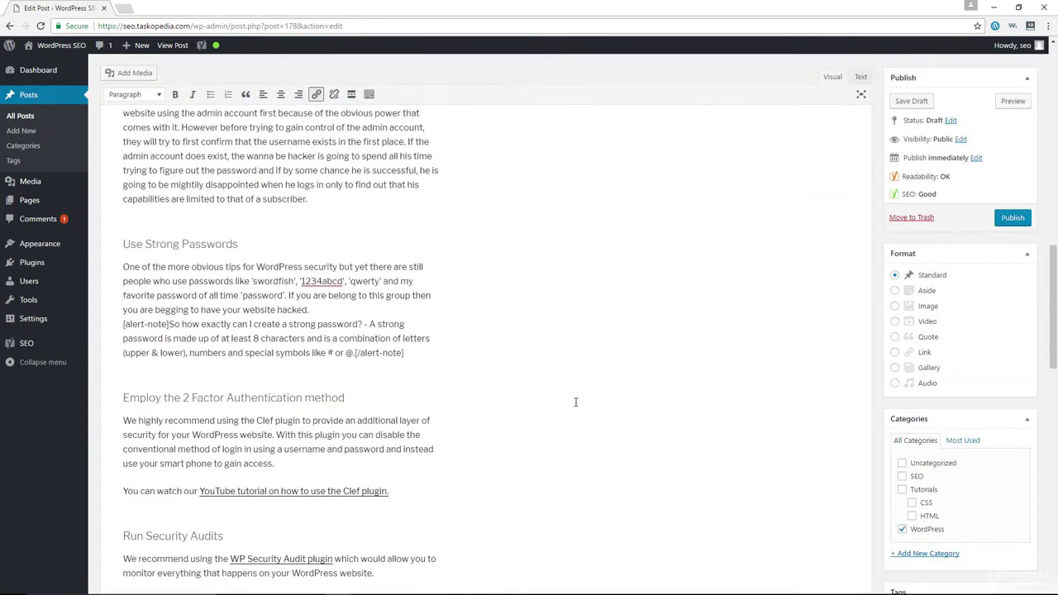
scroll(576, 402, "up", 3)
scroll(805, 432, "down", 7)
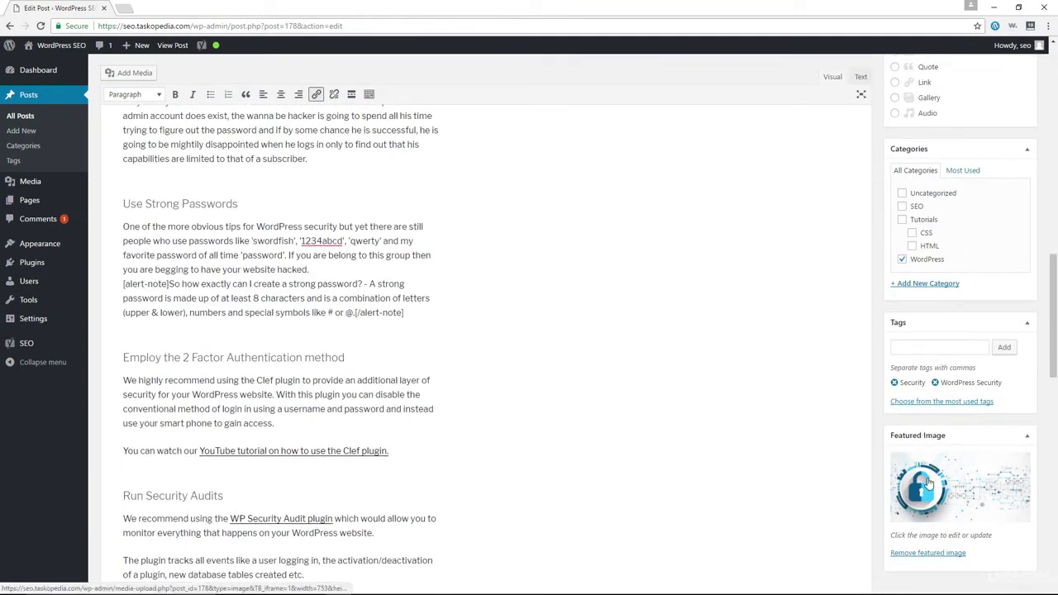
left_click(927, 484)
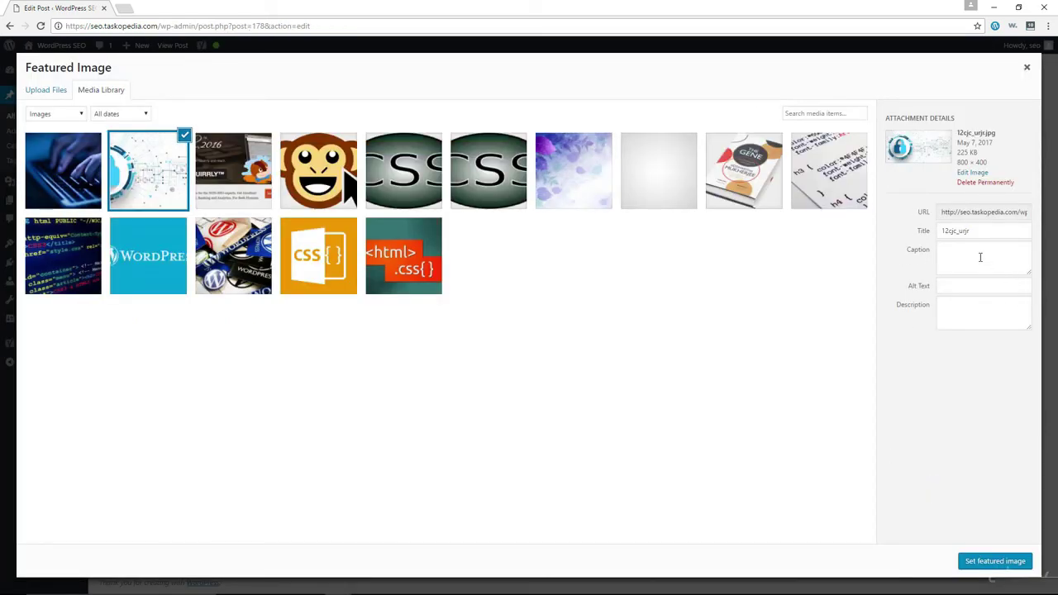
left_click(958, 287)
type("Tips for WordPress Security")
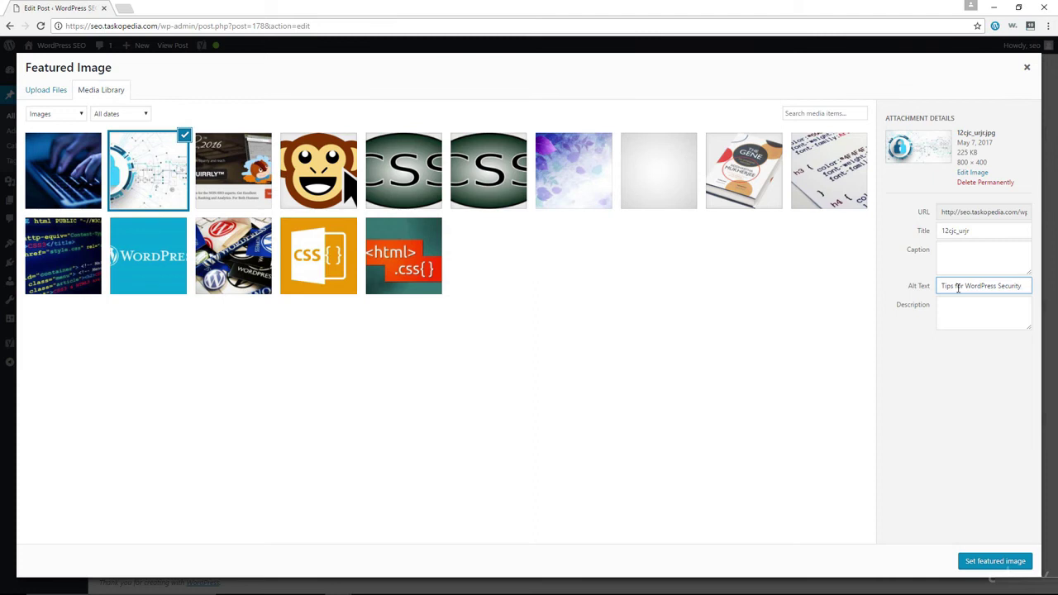
- Copy the featured image's alt text into its title, replacing the old title, and set it as the featured image
left_click_drag(981, 230, 939, 234)
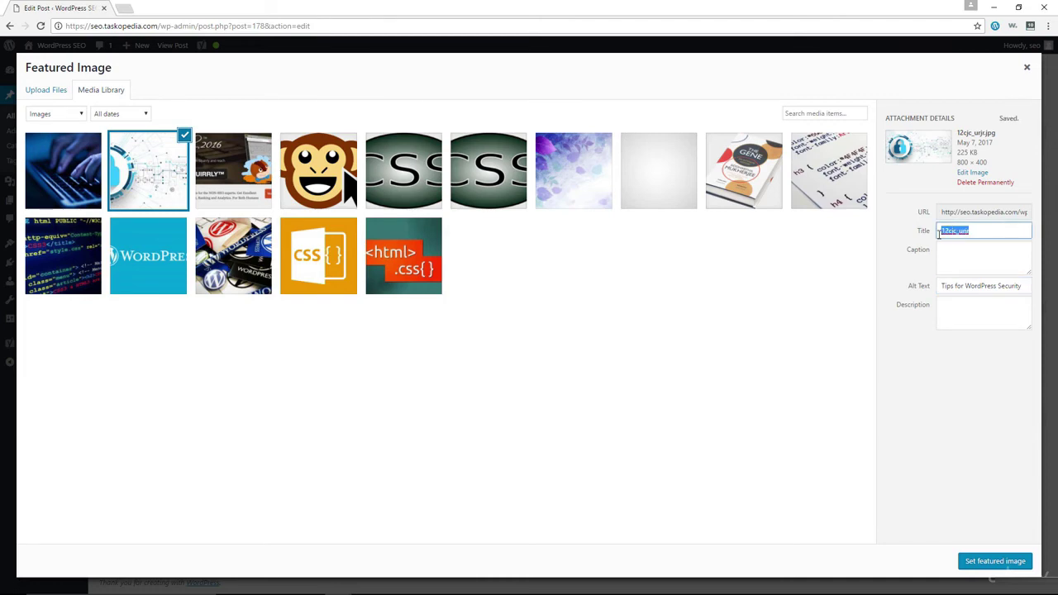
left_click_drag(1025, 287, 939, 287)
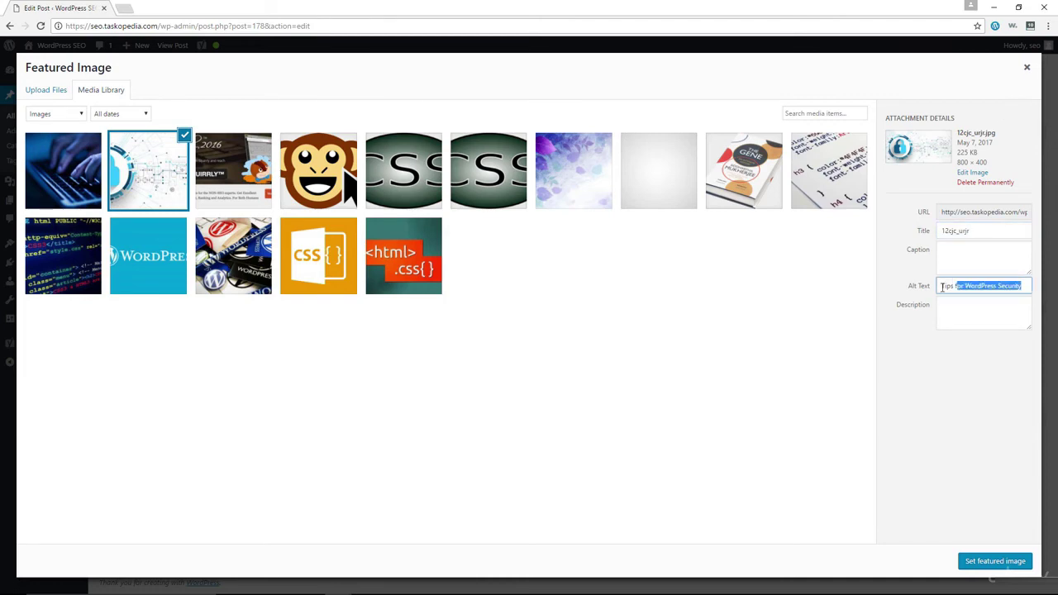
right_click(944, 287)
left_click(864, 309)
left_click_drag(981, 231, 927, 234)
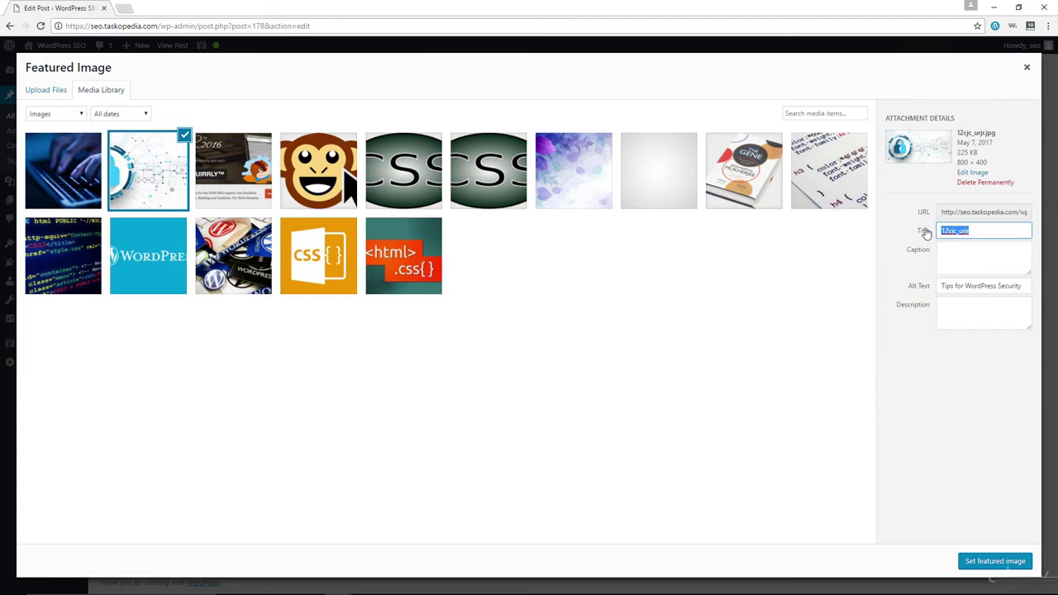
key("ctrl+v")
left_click(981, 562)
- Review the refreshed SEO analysis, the overall SEO rating and the keyword density entry
scroll(736, 338, "down", 6)
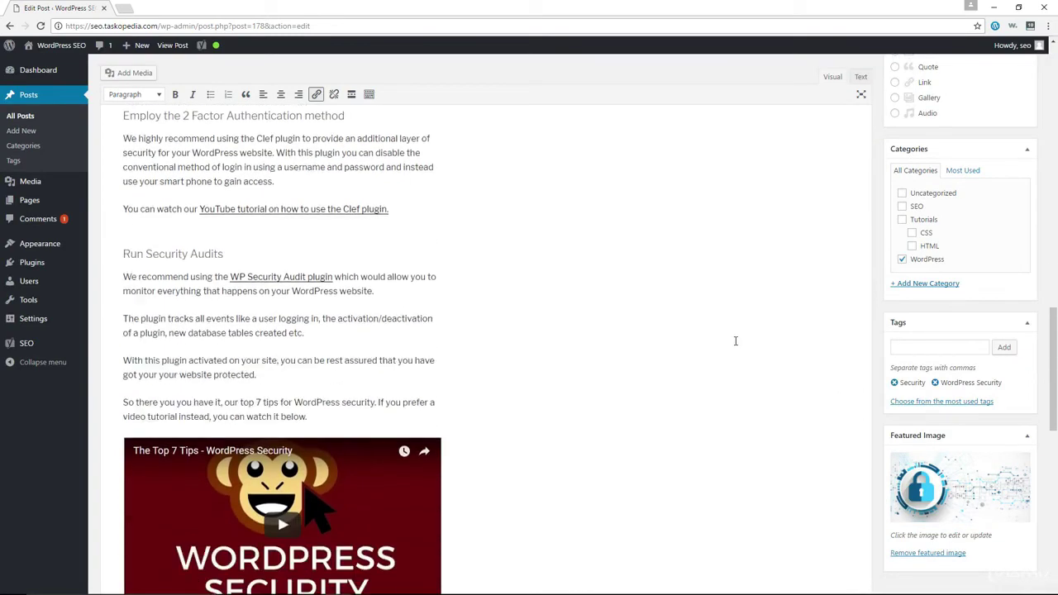
scroll(722, 336, "down", 5)
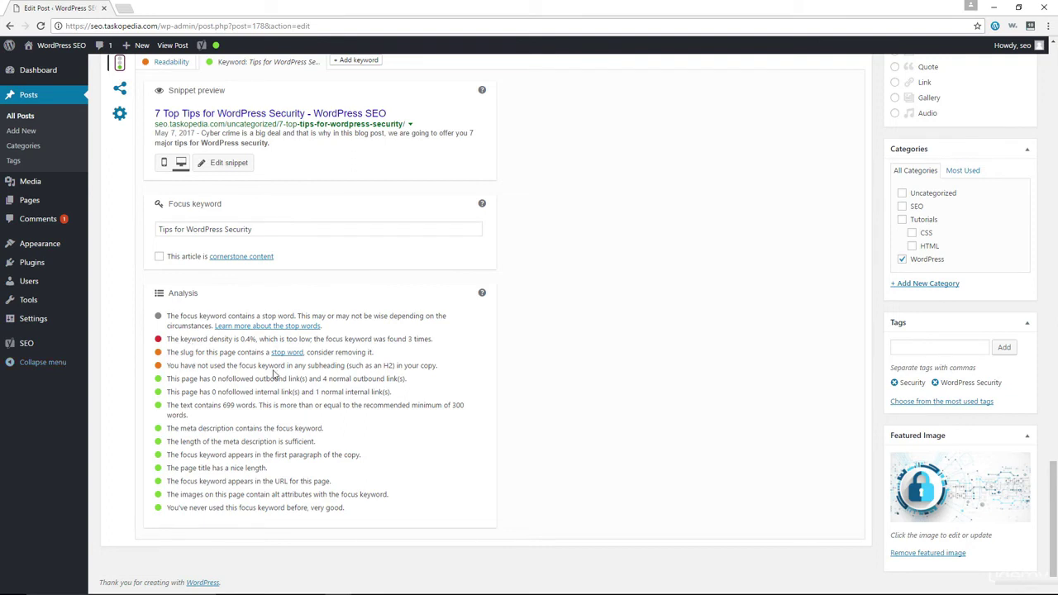
scroll(176, 355, "up", 2)
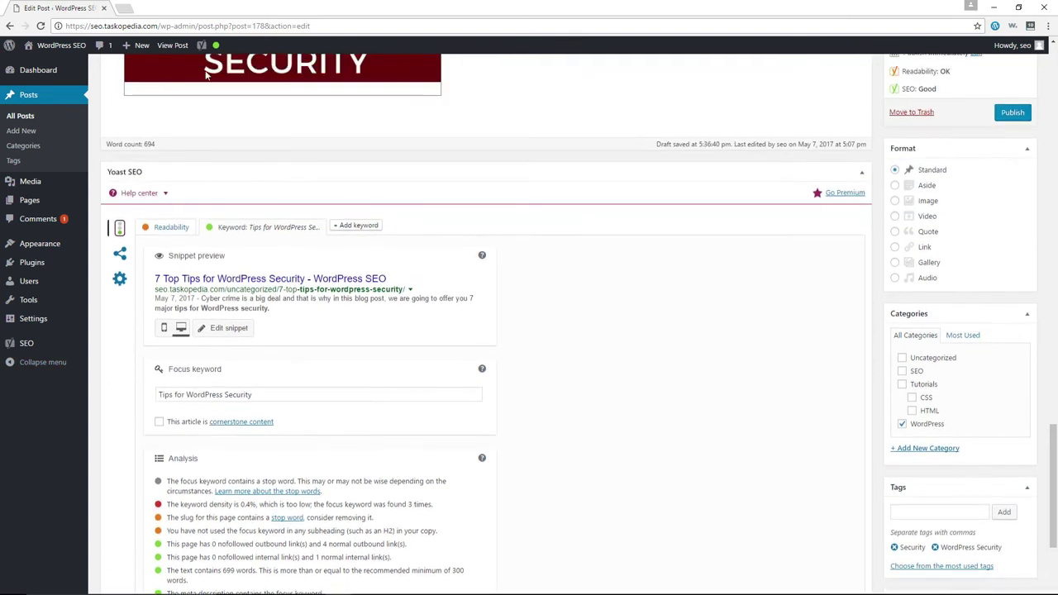
mouse_move(214, 47)
scroll(557, 418, "down", 2)
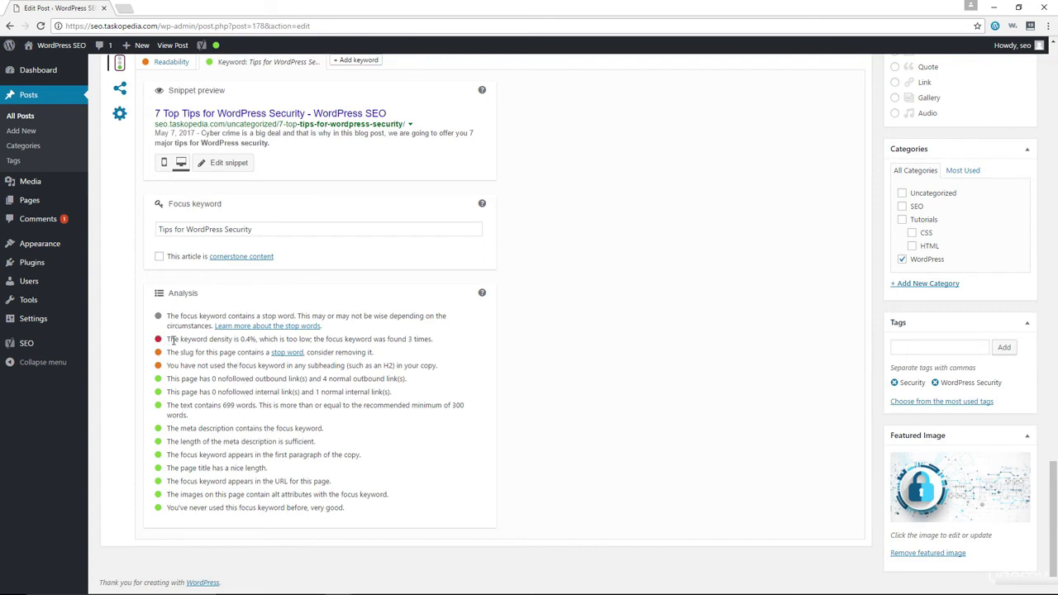
left_click_drag(172, 342, 235, 342)
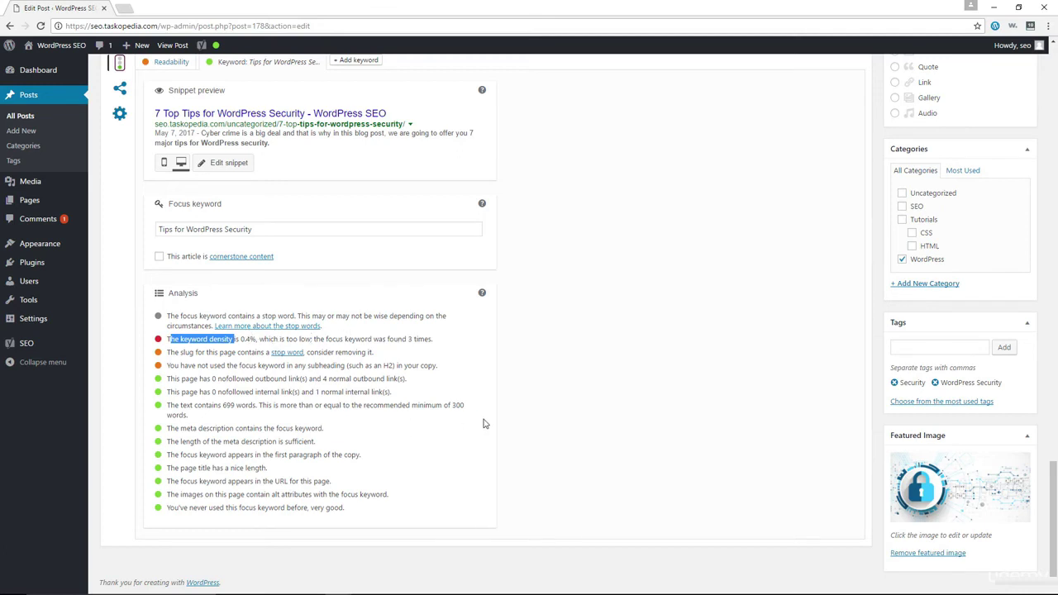
- Look through the post's closing sections for places where the focus keyword could be used more often
scroll(485, 424, "up", 5)
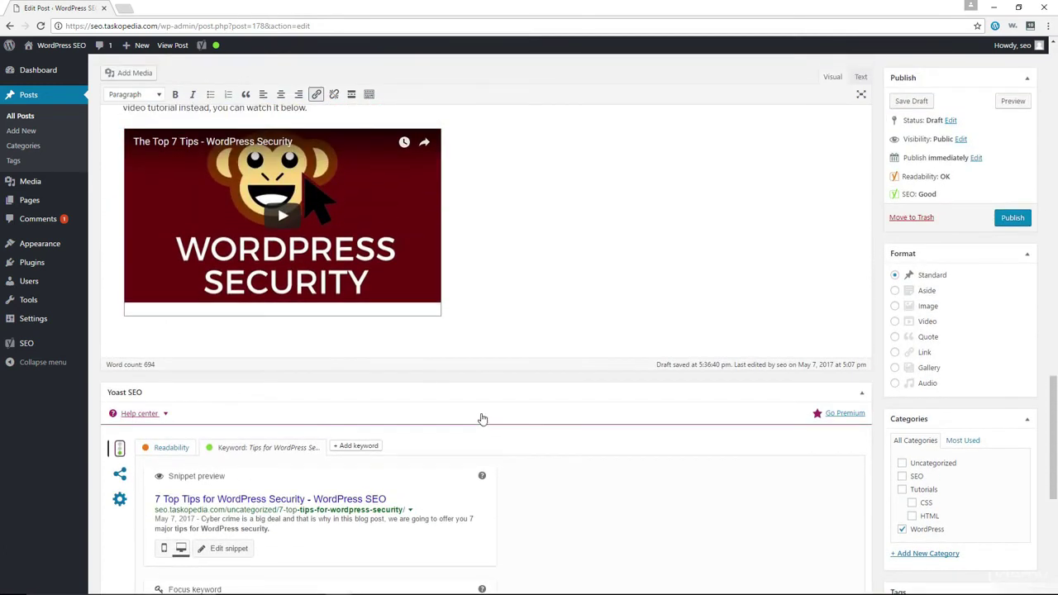
scroll(483, 416, "up", 5)
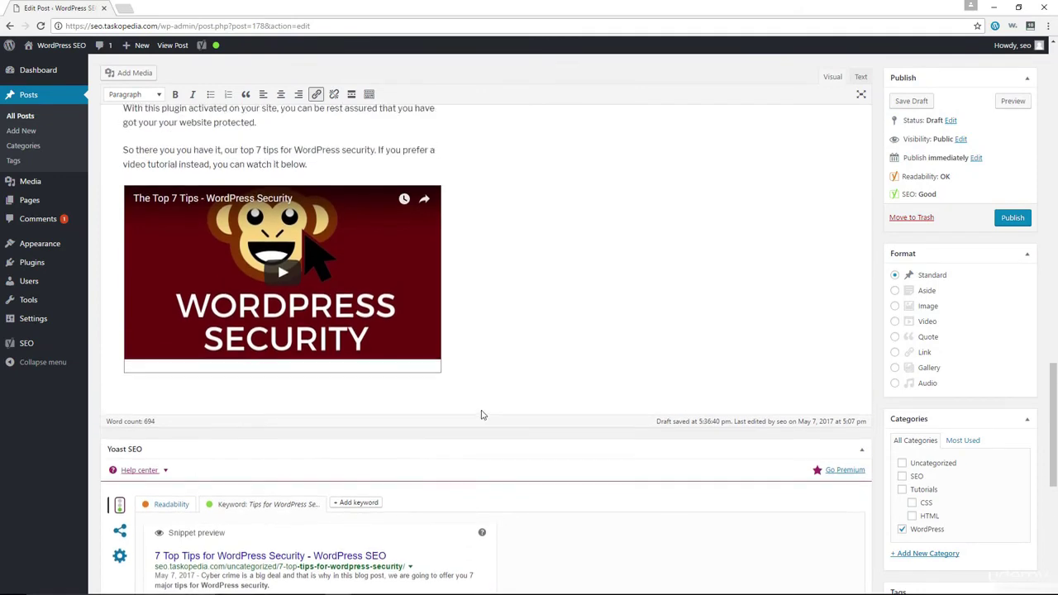
left_click(317, 352)
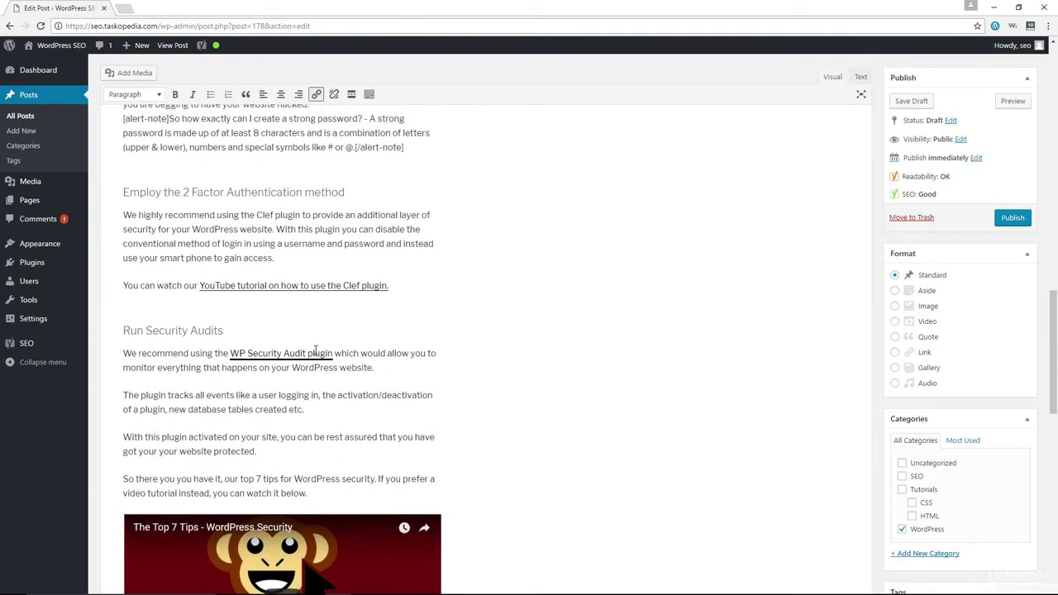
scroll(430, 401, "down", 5)
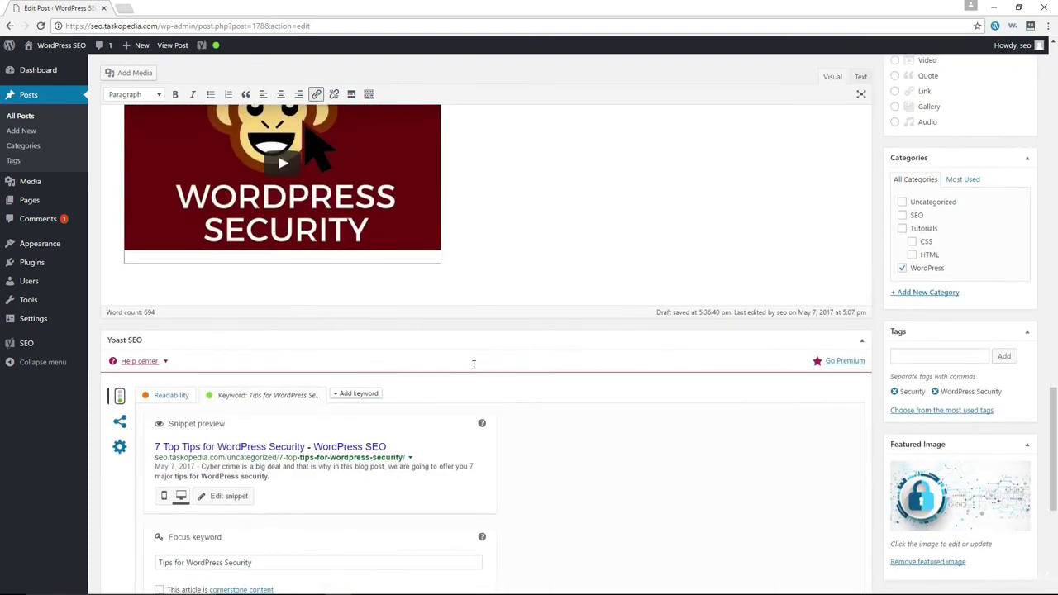
scroll(474, 364, "up", 6)
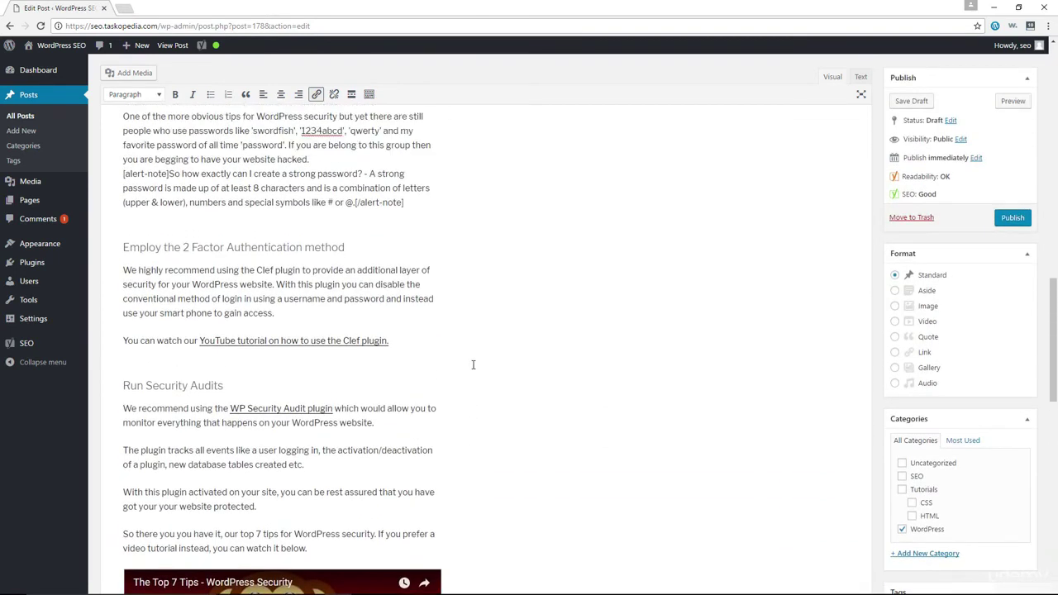
scroll(477, 357, "up", 2)
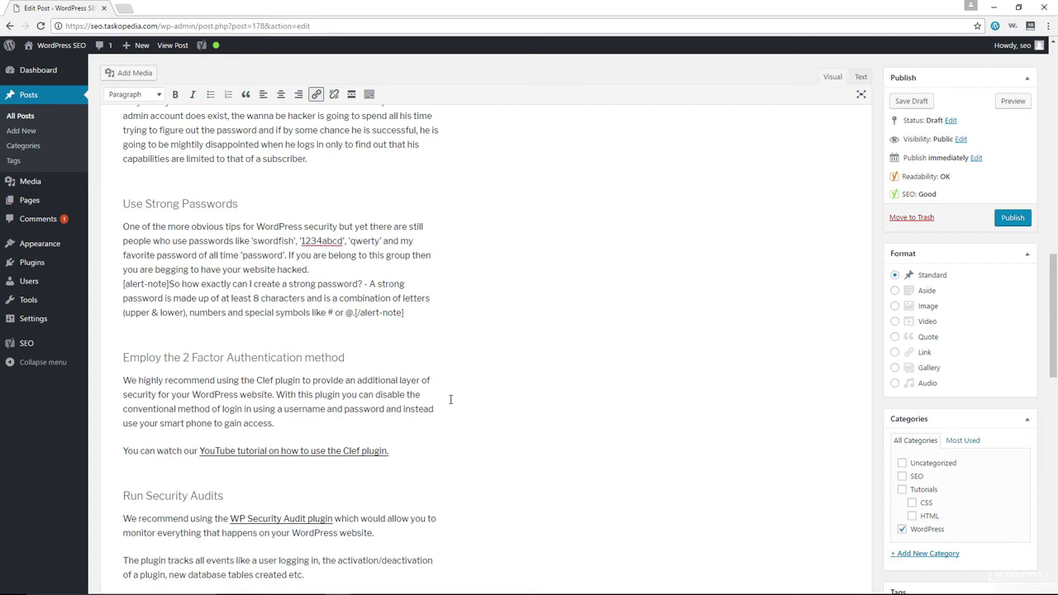
- Check the SEO analysis and its keyword density entry against the post's text, and save the post draft
scroll(374, 406, "down", 4)
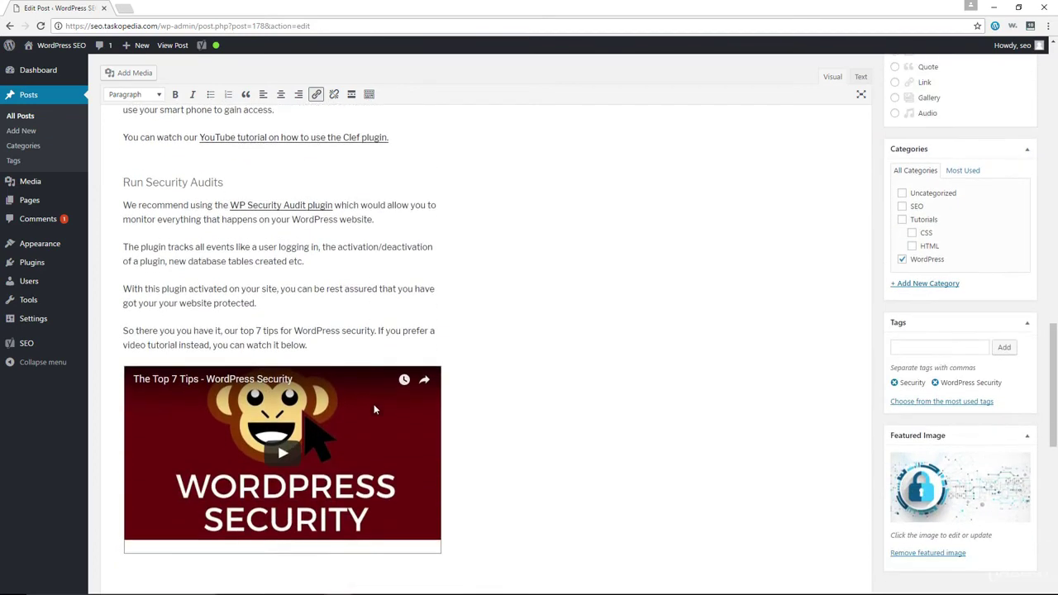
scroll(374, 409, "down", 1)
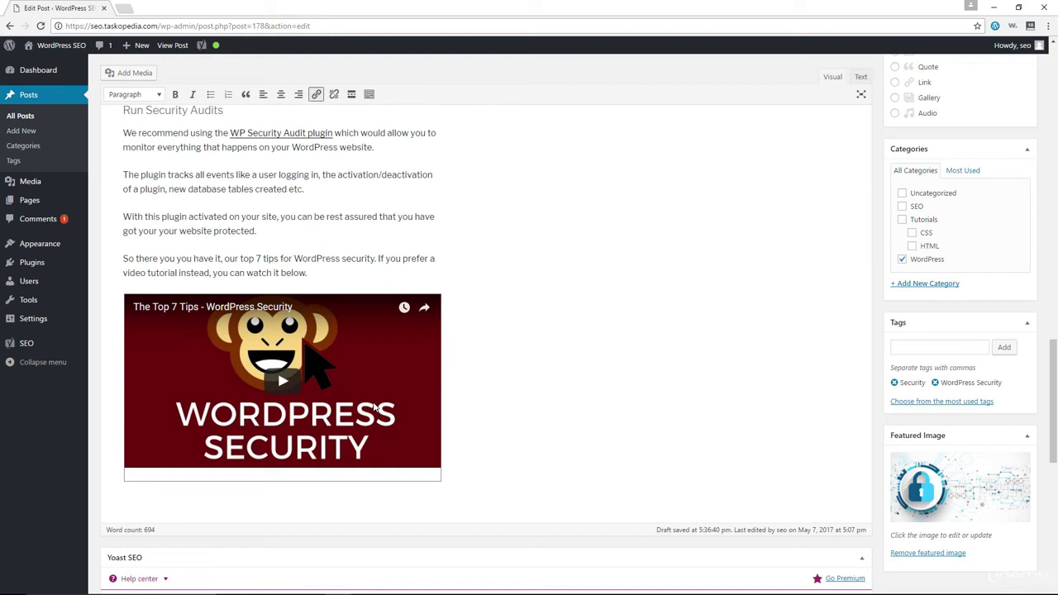
scroll(527, 350, "down", 5)
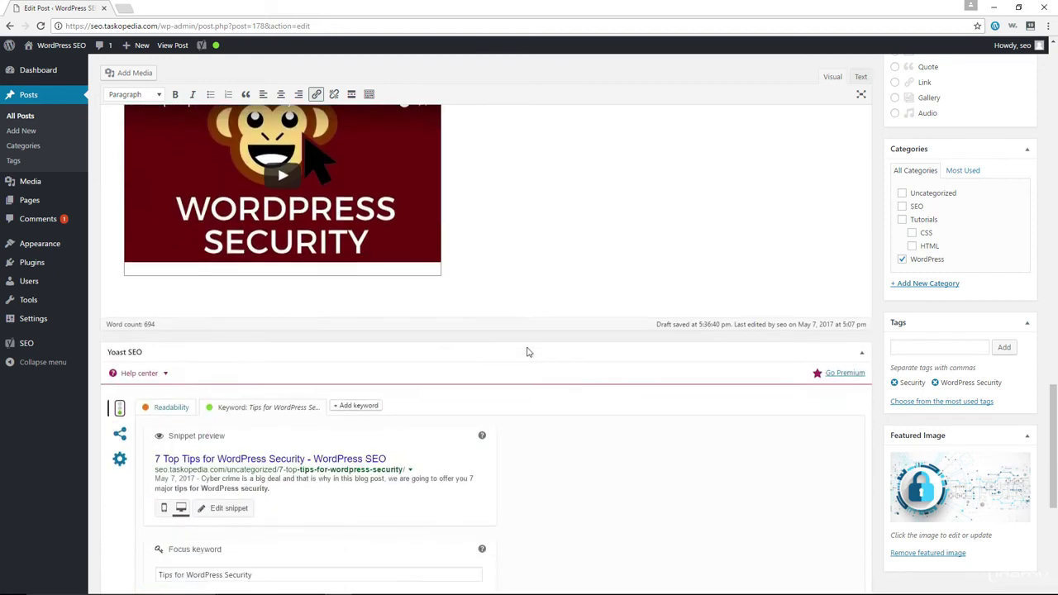
scroll(525, 352, "down", 1)
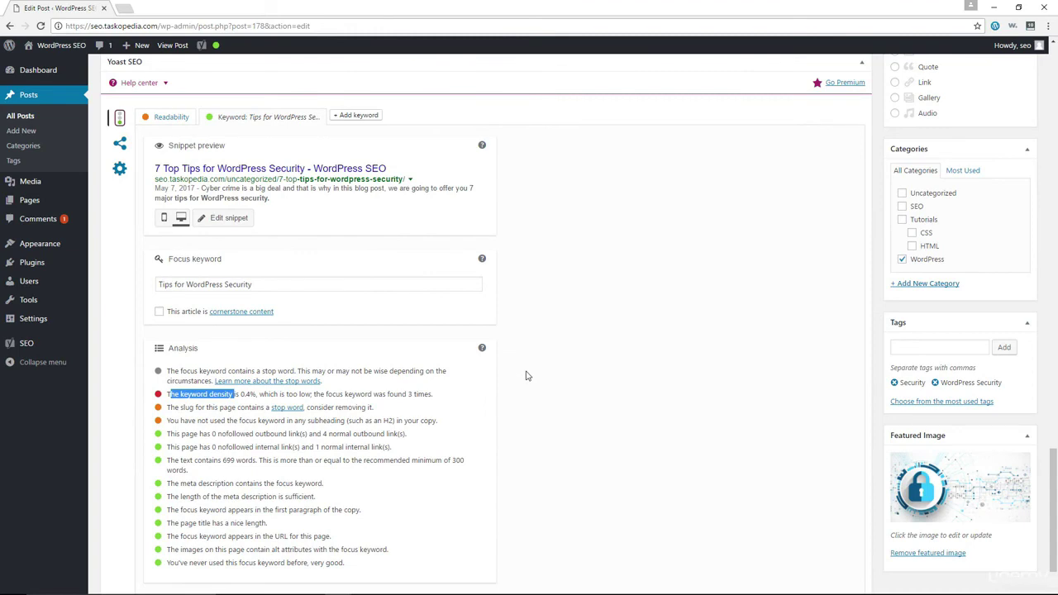
scroll(548, 395, "up", 6)
scroll(548, 395, "up", 6)
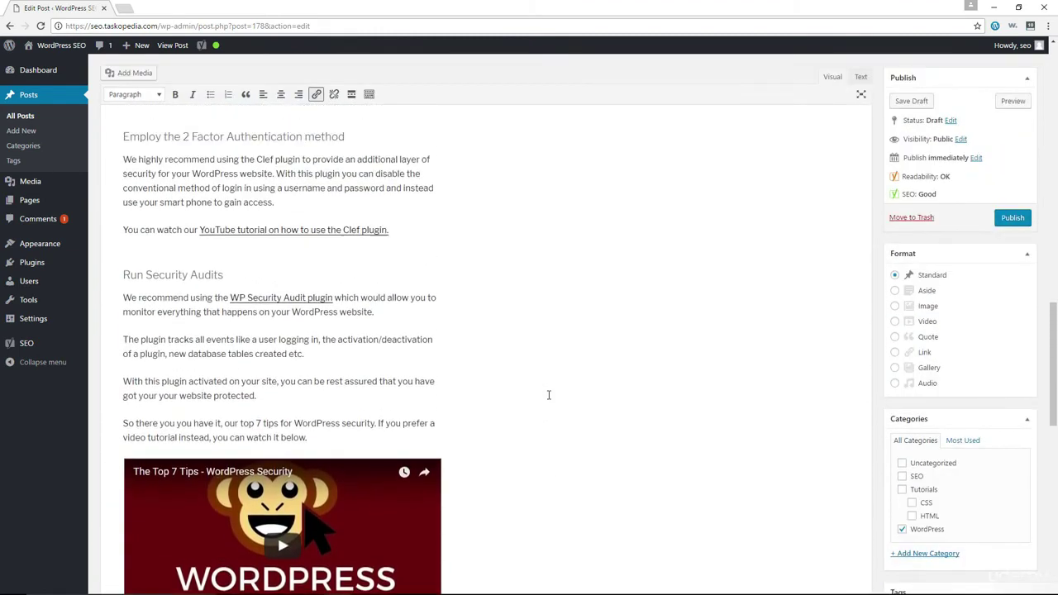
scroll(548, 395, "up", 1)
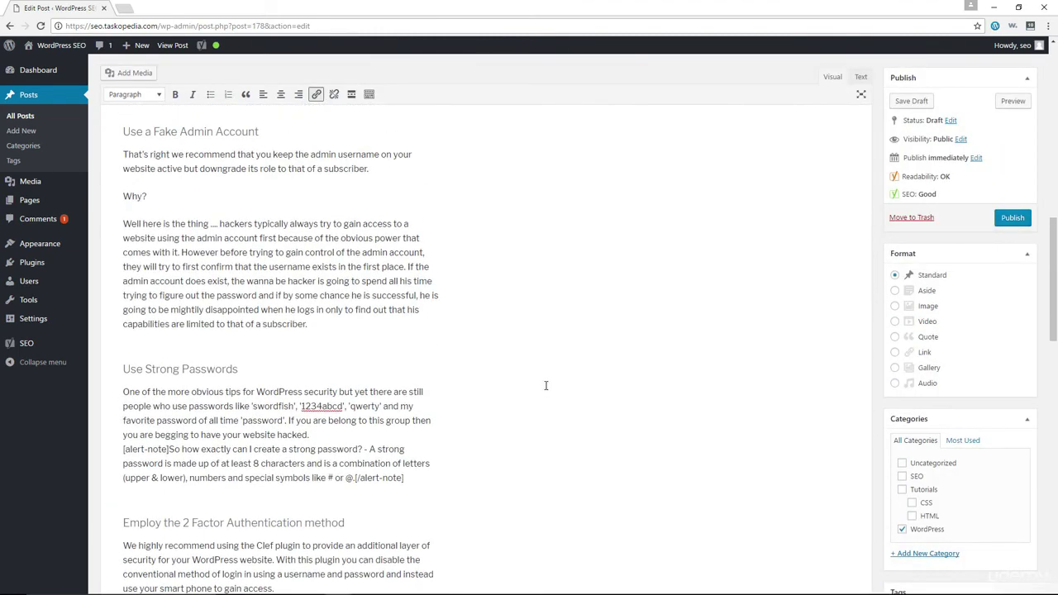
left_click(913, 105)
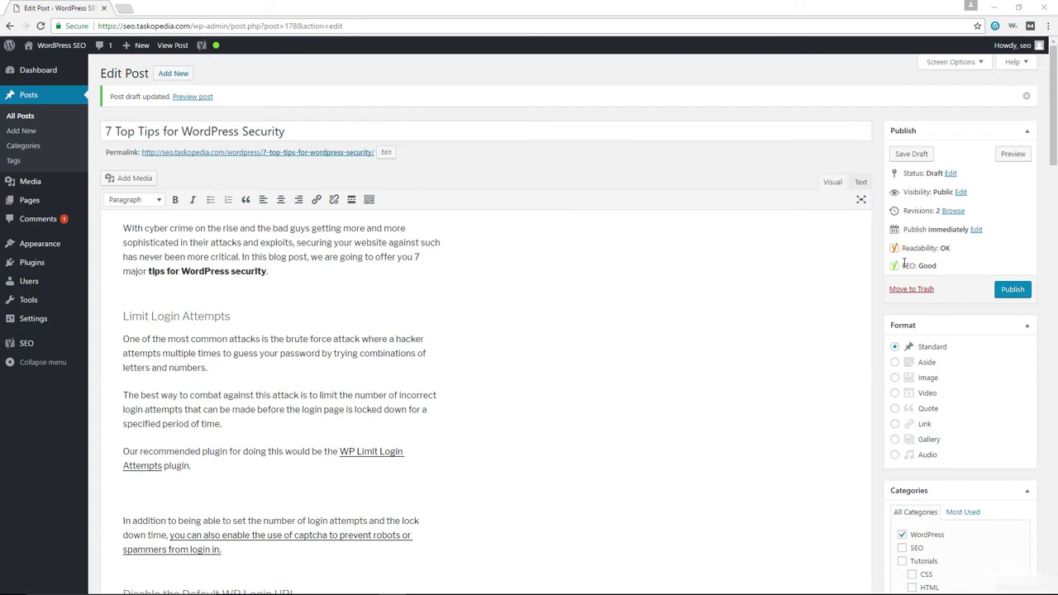
- Open the post's readability analysis and consult its linked help article on passive voice
scroll(513, 277, "down", 12)
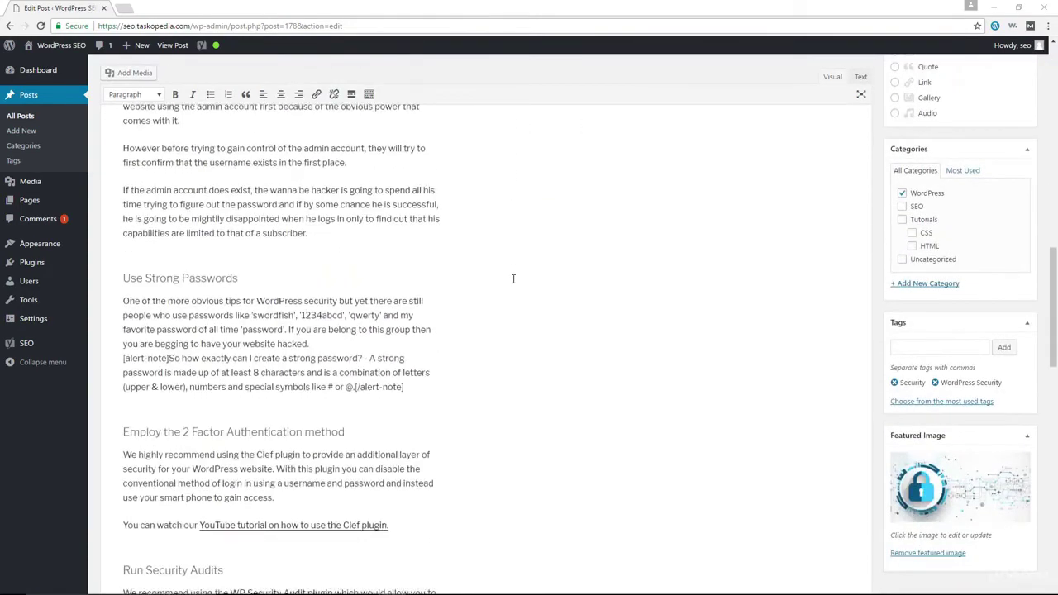
scroll(513, 279, "down", 10)
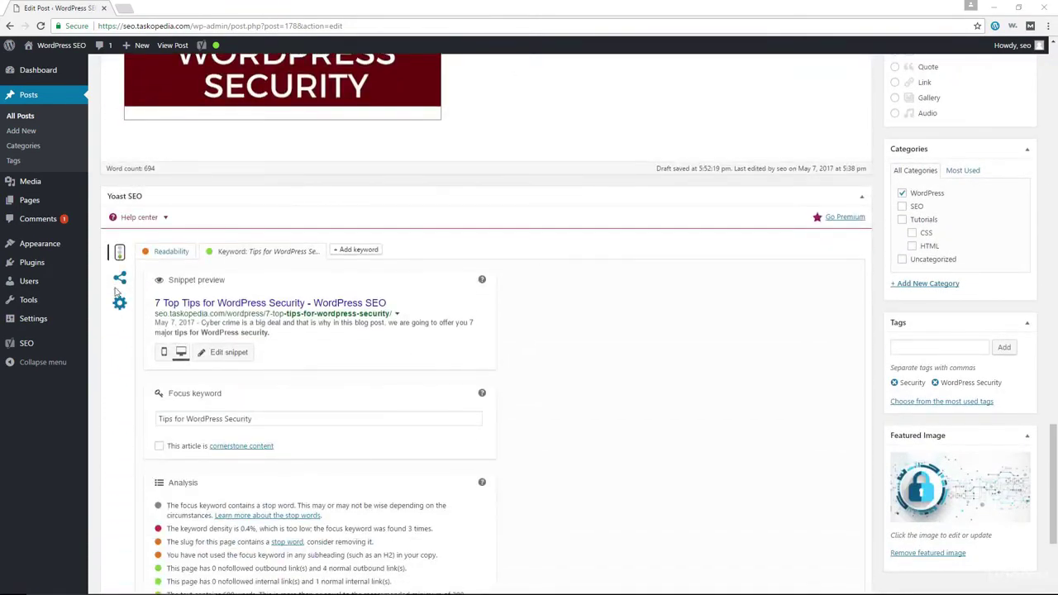
left_click(172, 253)
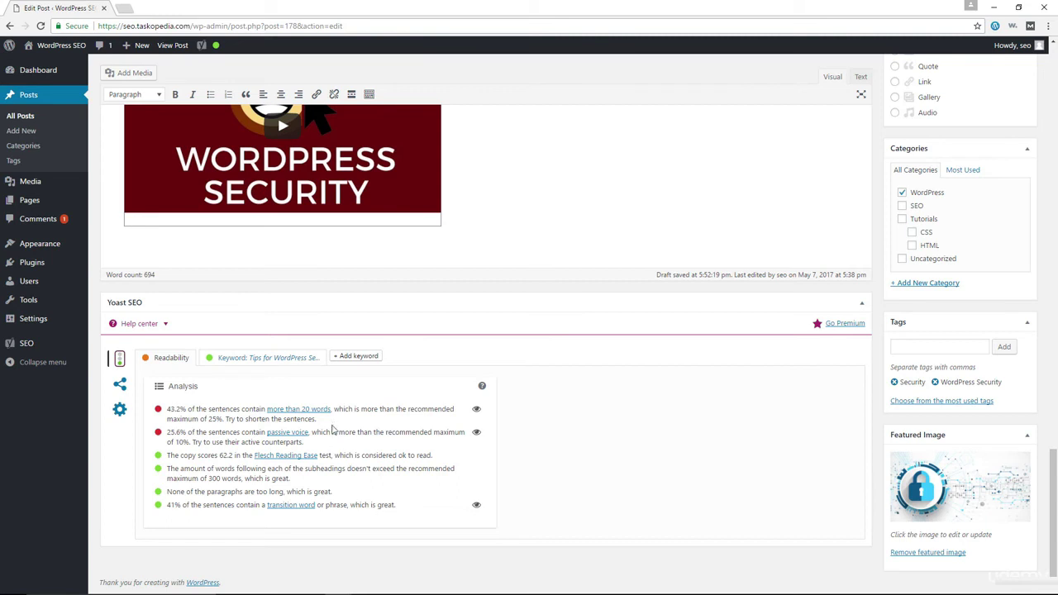
left_click(285, 432)
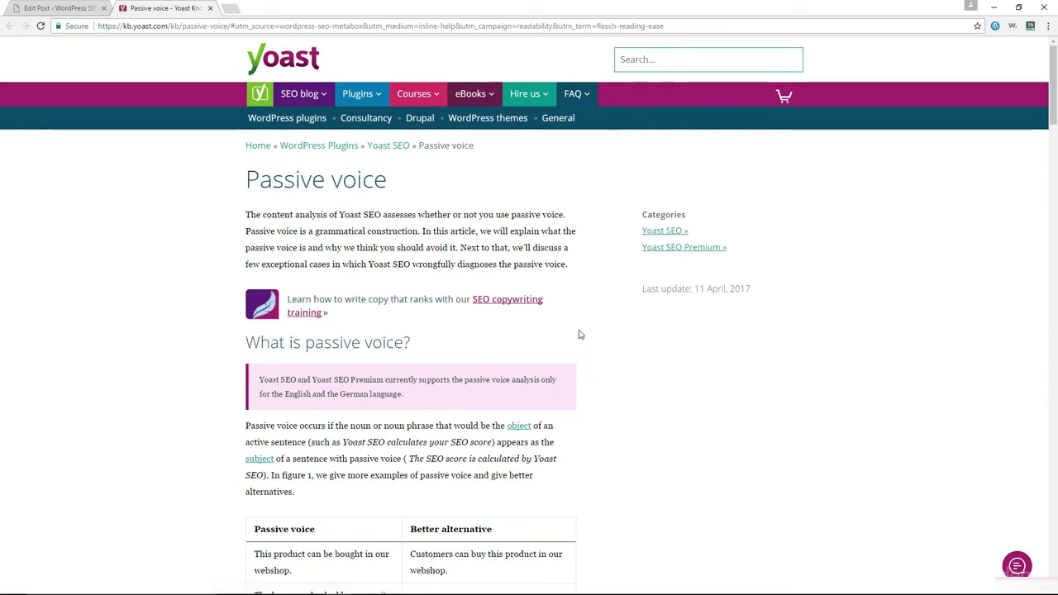
left_click(91, 7)
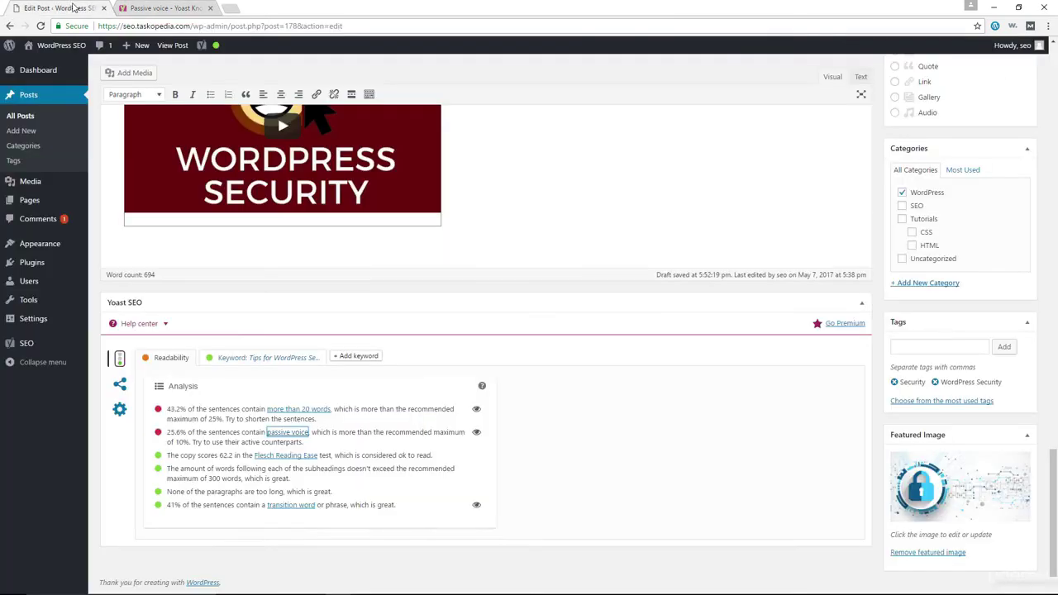
- Mark the sentences of more than 20 words in the post and look through the marked passages
left_click(478, 444)
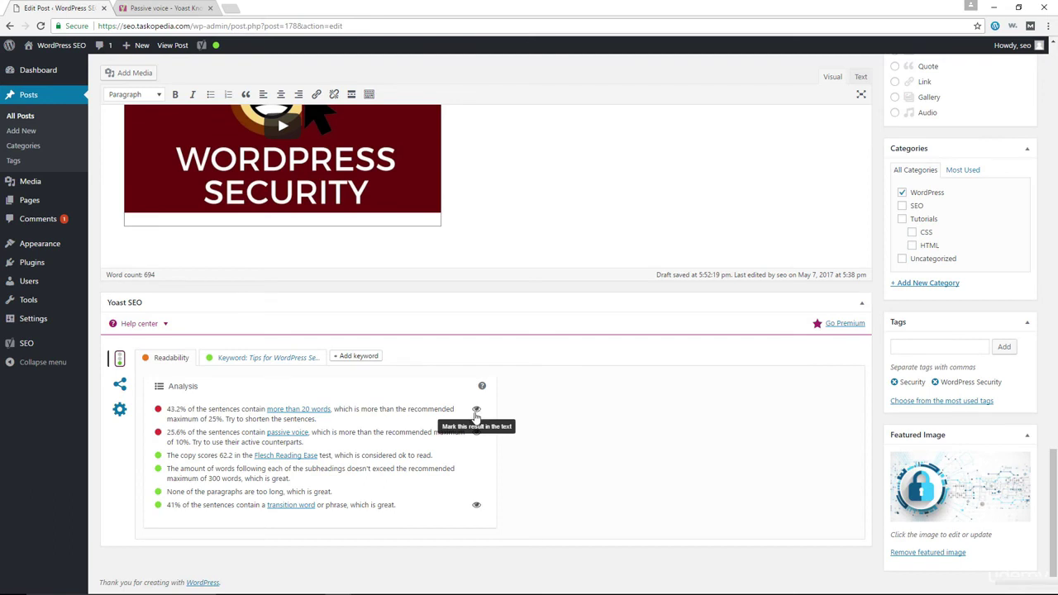
left_click(477, 410)
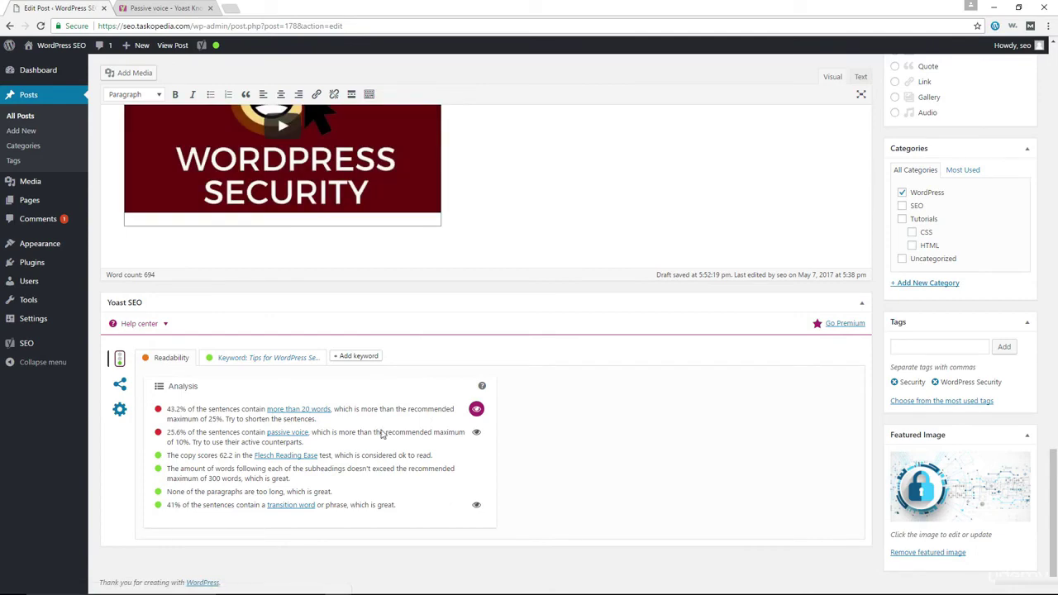
scroll(584, 437, "up", 10)
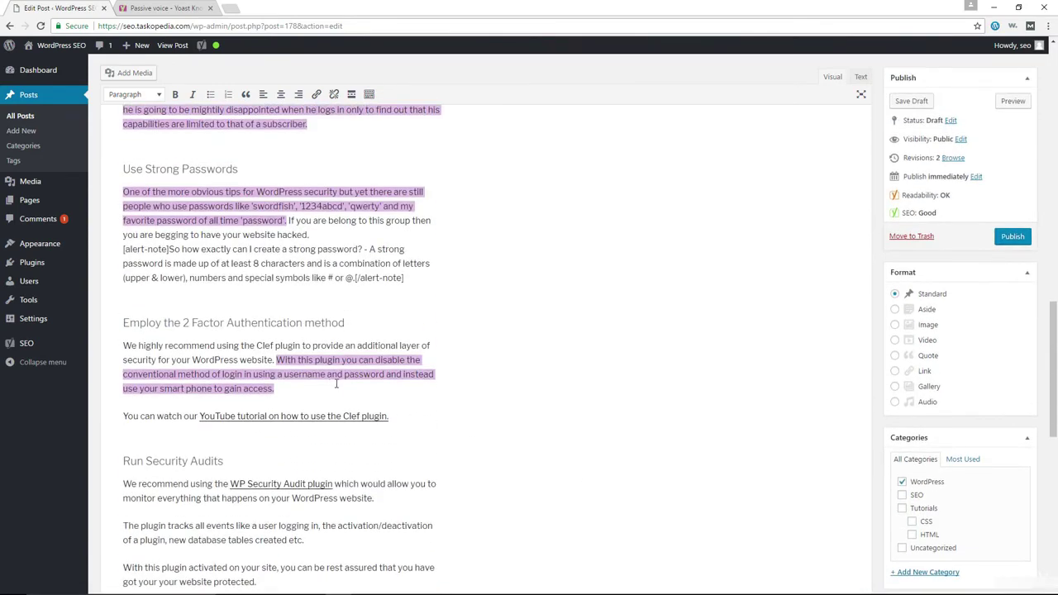
scroll(337, 383, "up", 3)
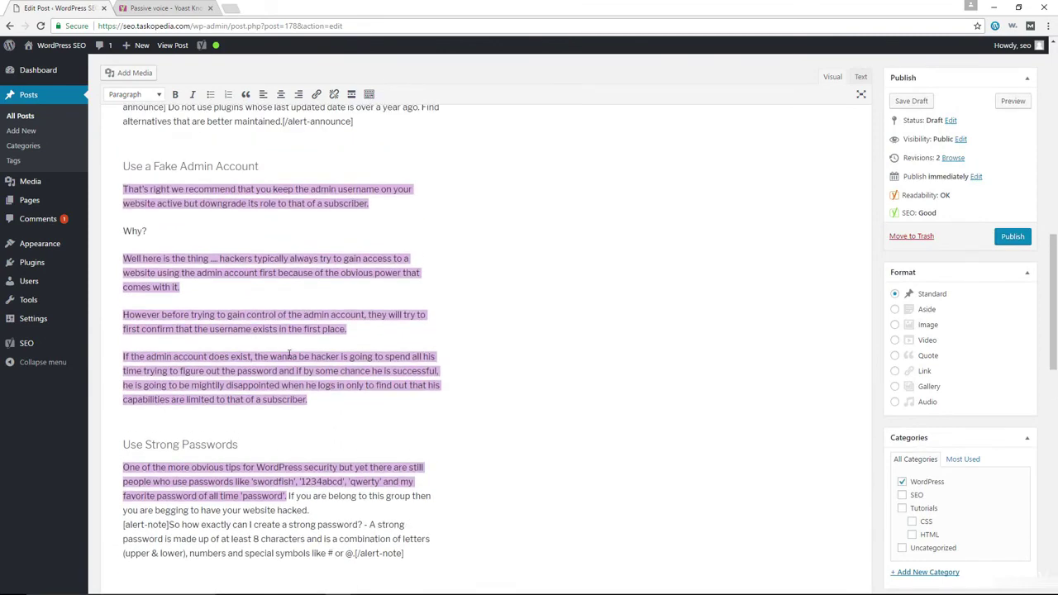
scroll(393, 401, "up", 5)
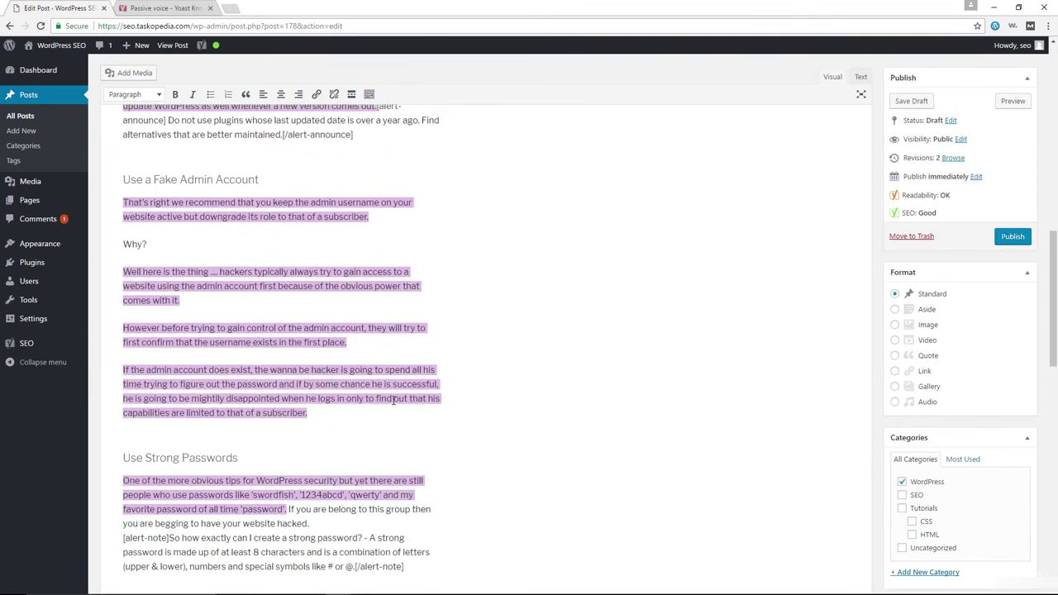
scroll(394, 400, "down", 15)
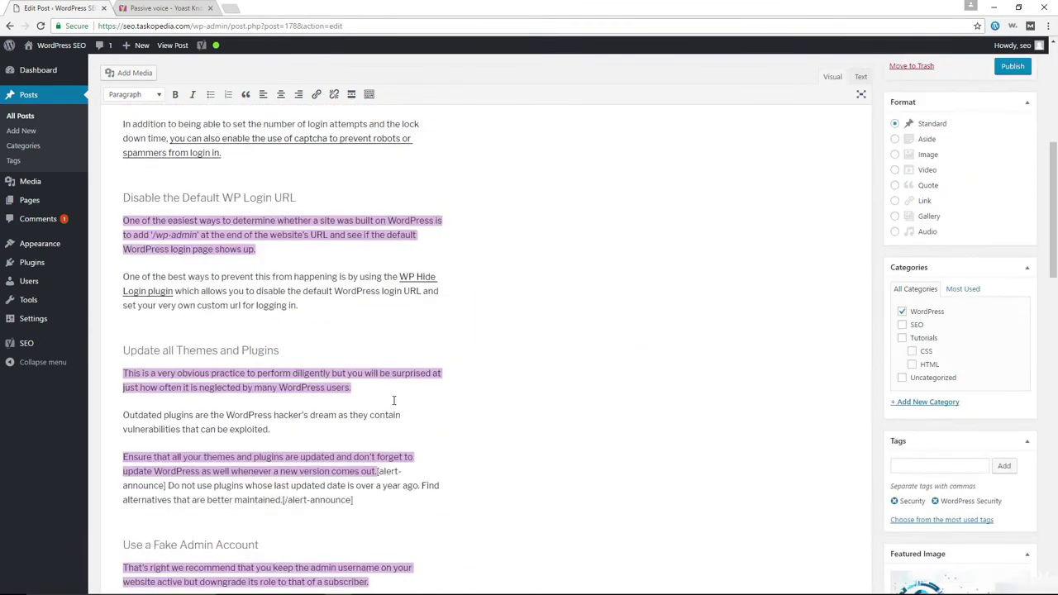
scroll(418, 498, "down", 3)
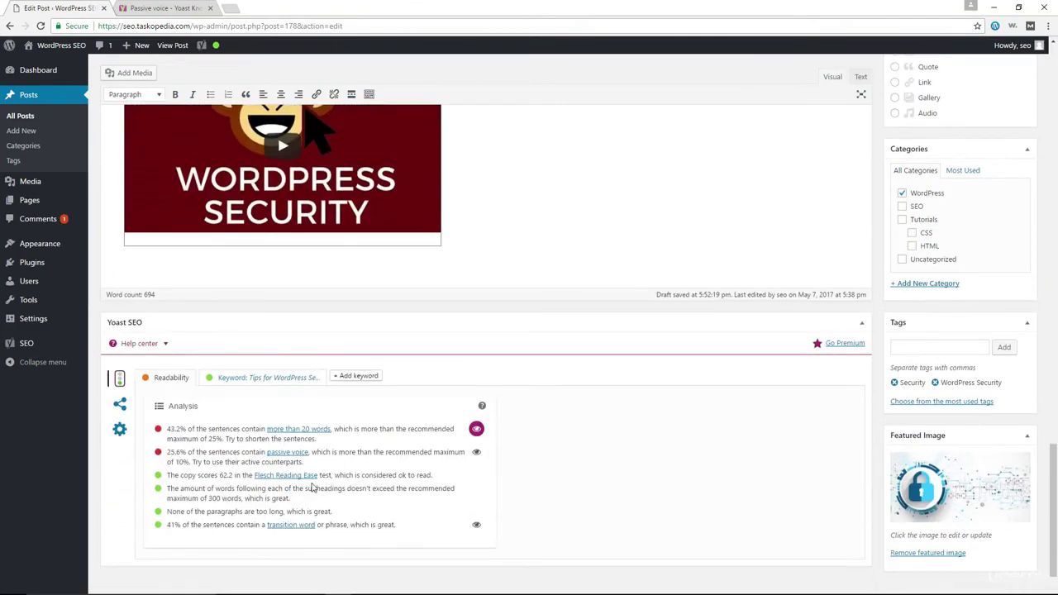
- Compare the marked long sentences across the post's sections with the sentence length entry in the readability analysis
scroll(533, 444, "up", 18)
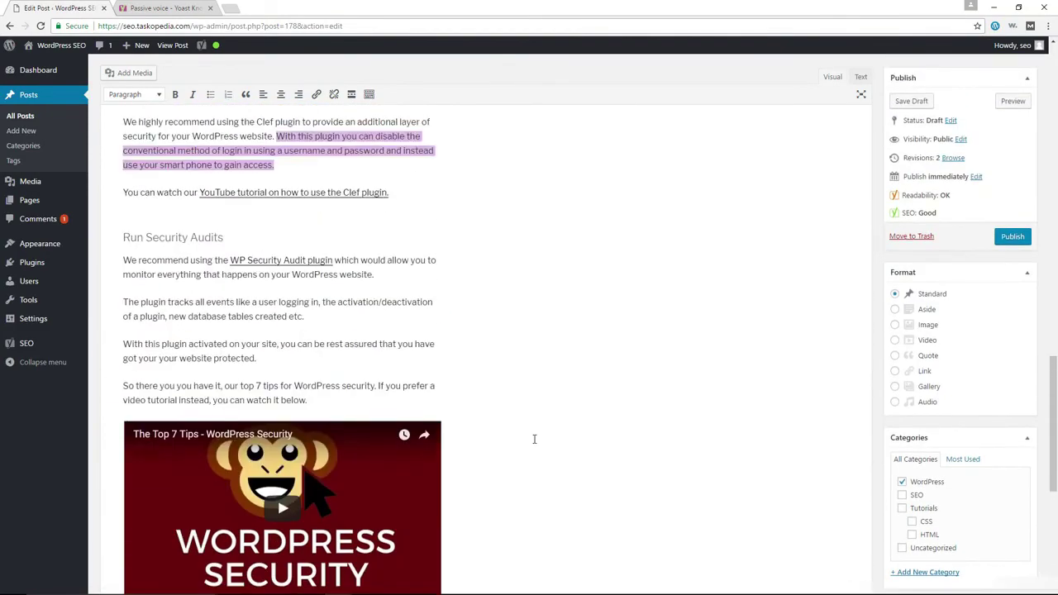
scroll(534, 439, "up", 3)
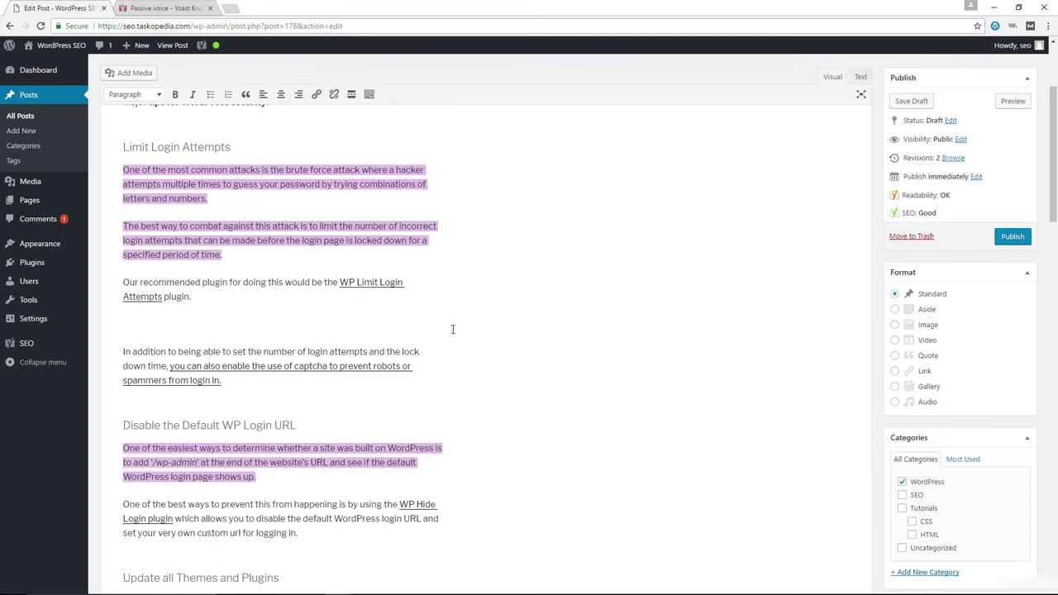
scroll(447, 330, "down", 13)
scroll(453, 331, "down", 5)
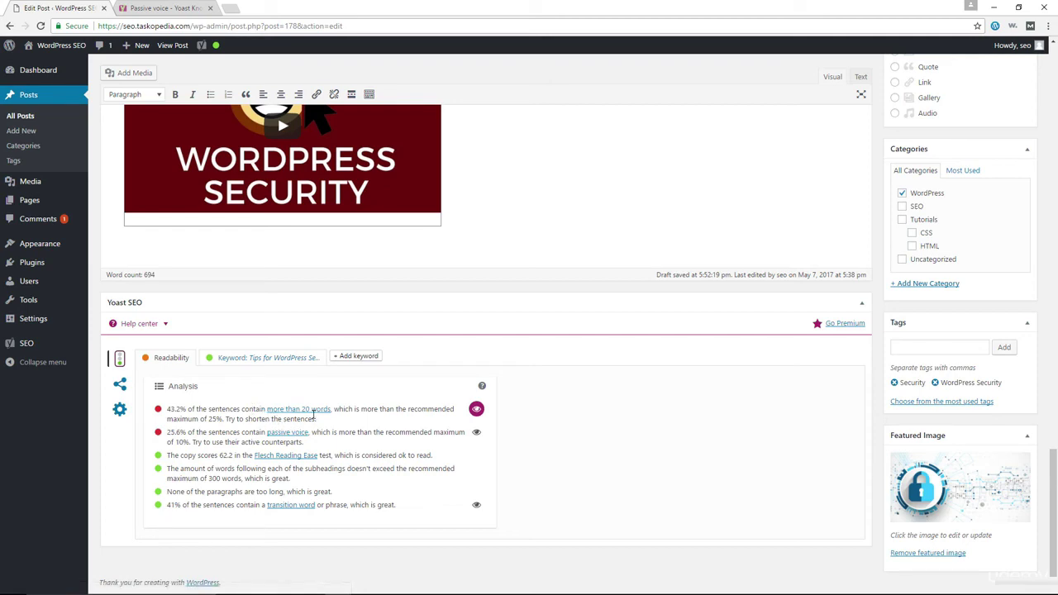
scroll(526, 415, "up", 6)
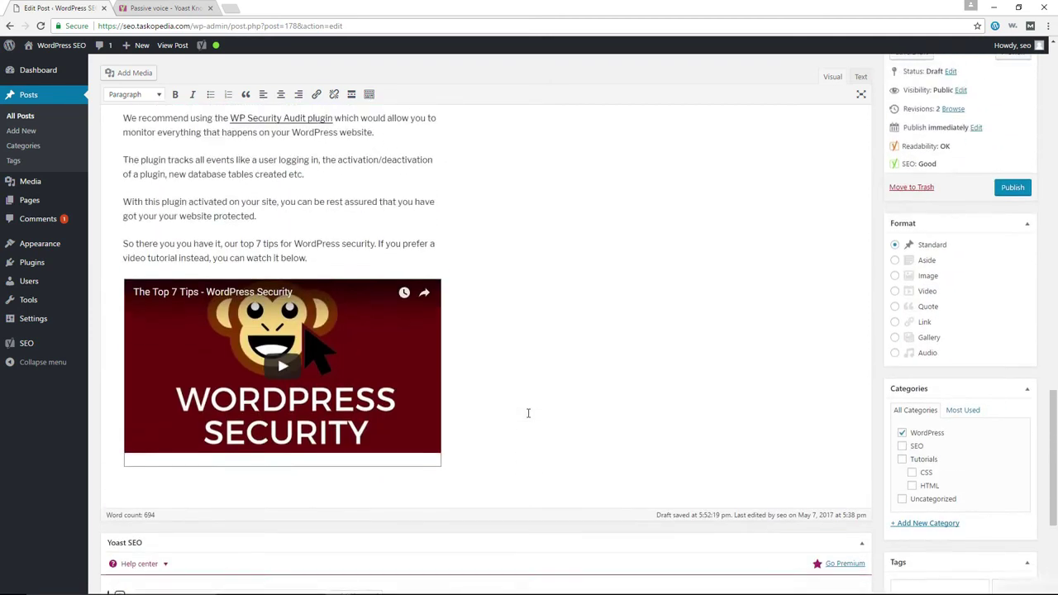
scroll(528, 414, "up", 6)
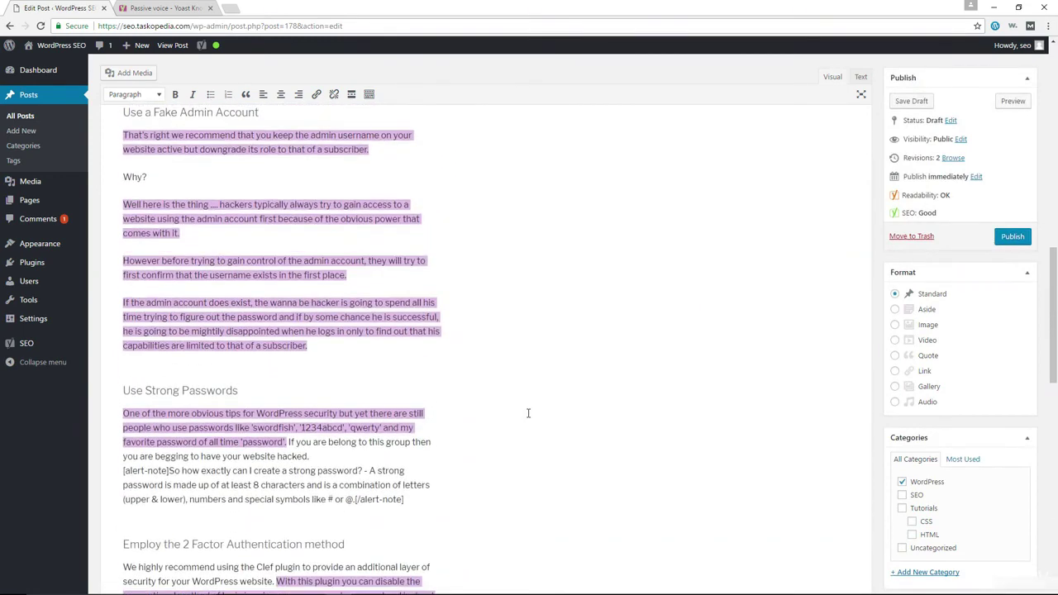
scroll(528, 414, "up", 1)
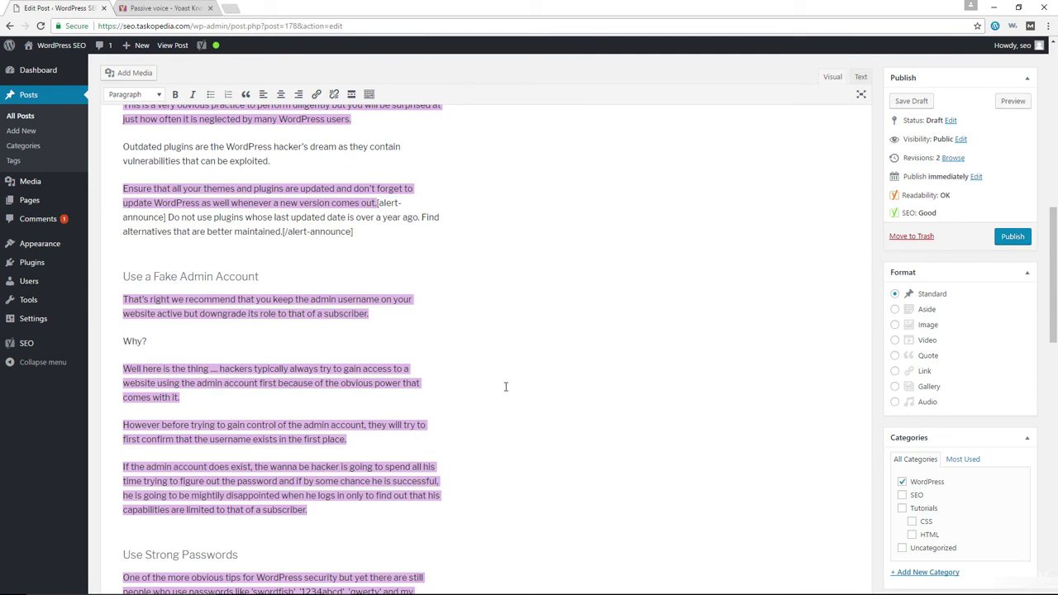
- Examine the opening paragraph under "Use a Fake Admin Account" as an example of a long sentence
left_click(357, 313)
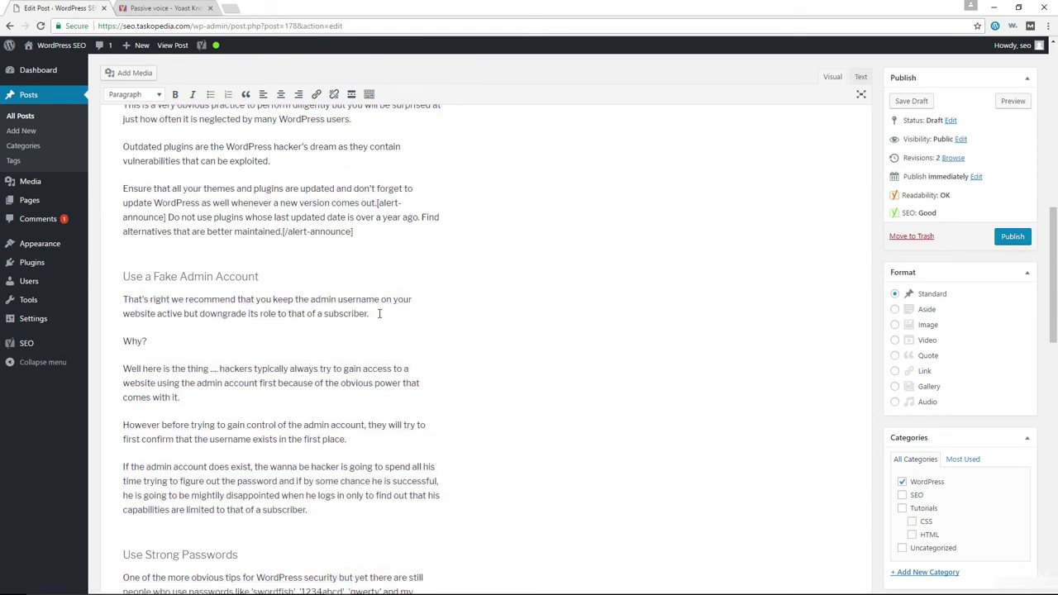
left_click_drag(370, 313, 124, 300)
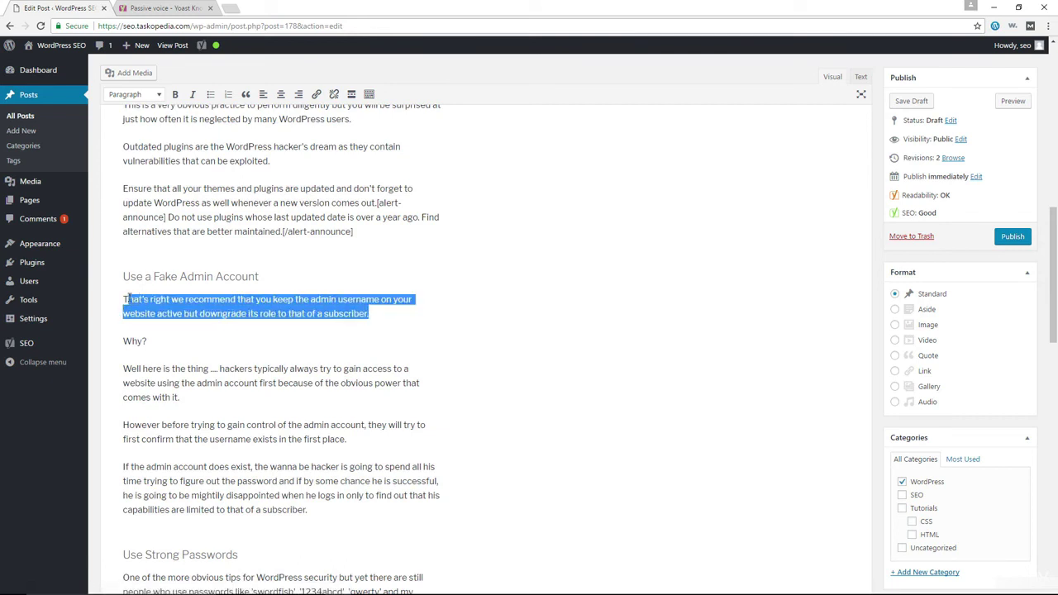
left_click(475, 320)
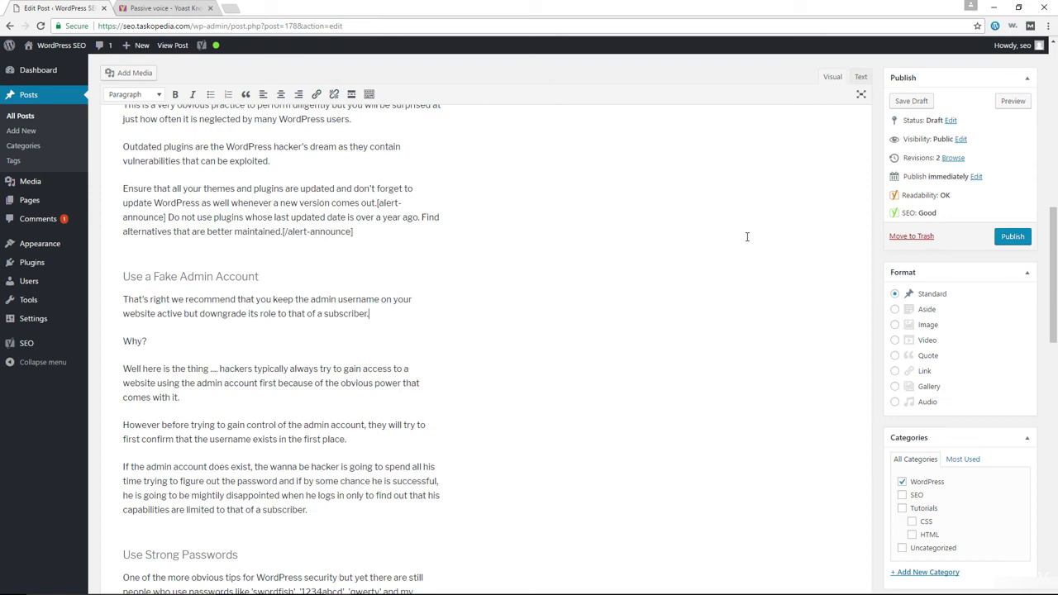
- Review the remaining readability analysis entries alongside the post's closing sections
scroll(658, 264, "down", 4)
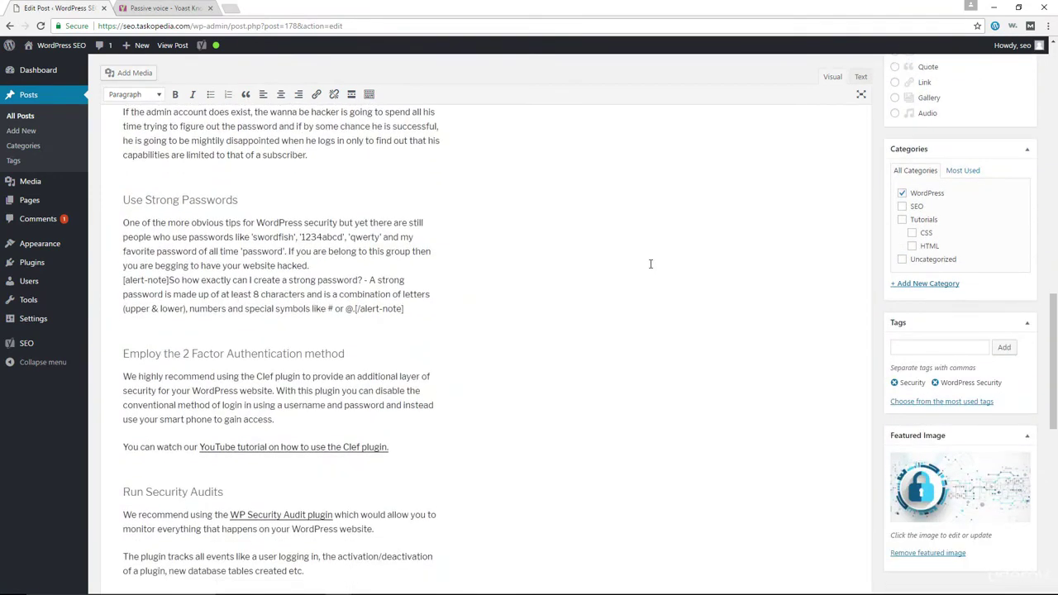
scroll(651, 263, "down", 7)
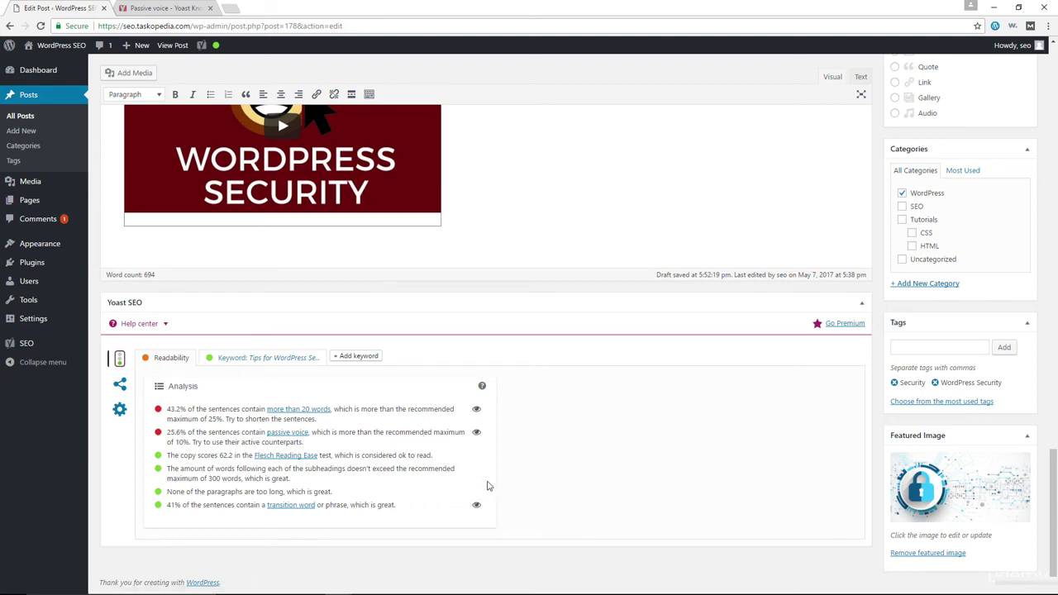
scroll(612, 472, "up", 2)
scroll(627, 470, "up", 3)
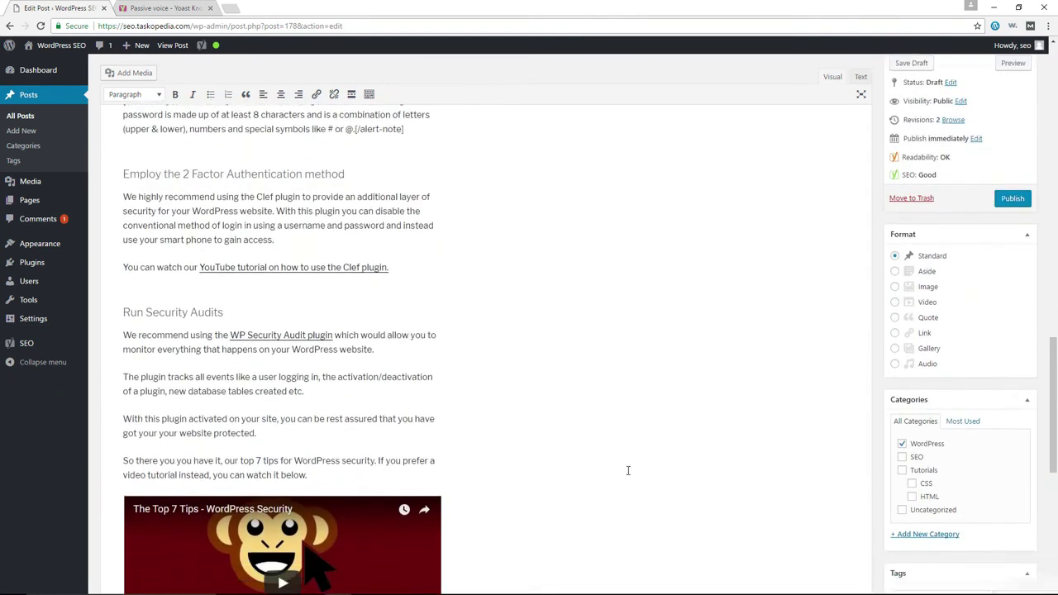
scroll(628, 471, "down", 2)
scroll(628, 471, "down", 4)
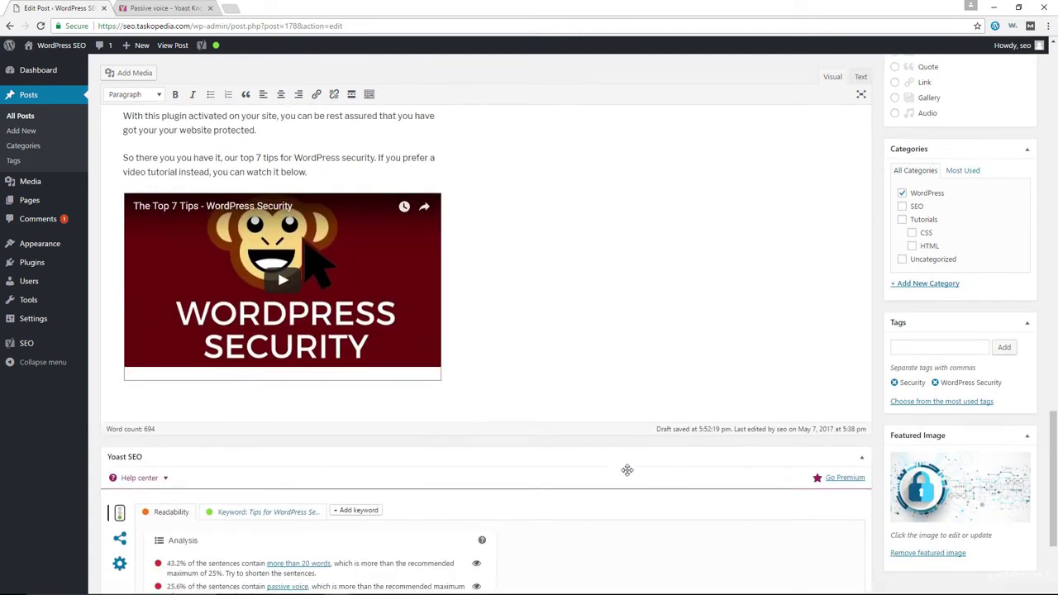
scroll(628, 475, "down", 1)
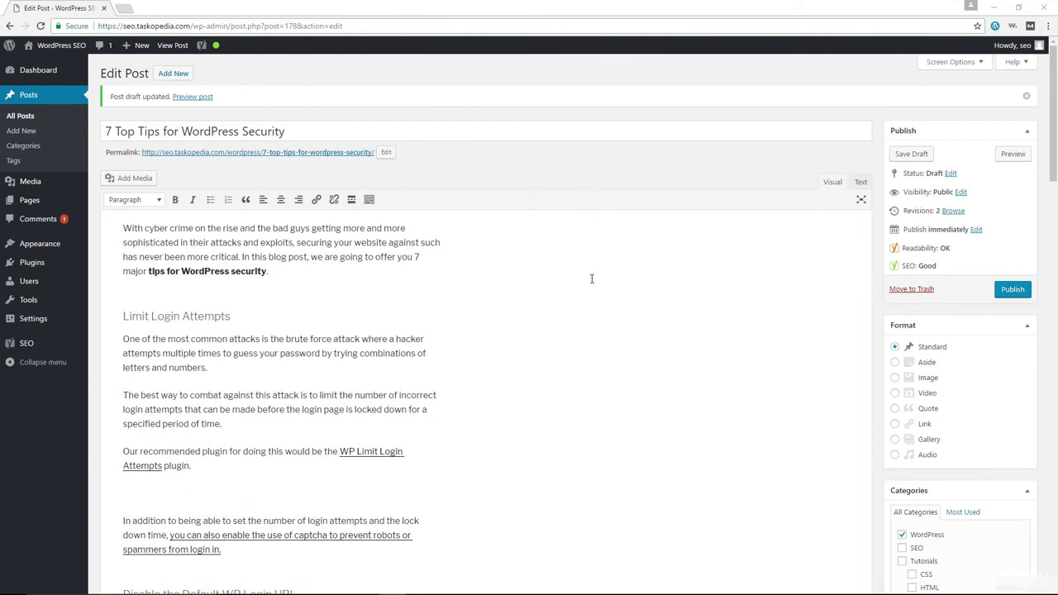
- Open the SEO Book keyword research tool for the post's focus keyword from Yoast's keyword research options
mouse_move(203, 51)
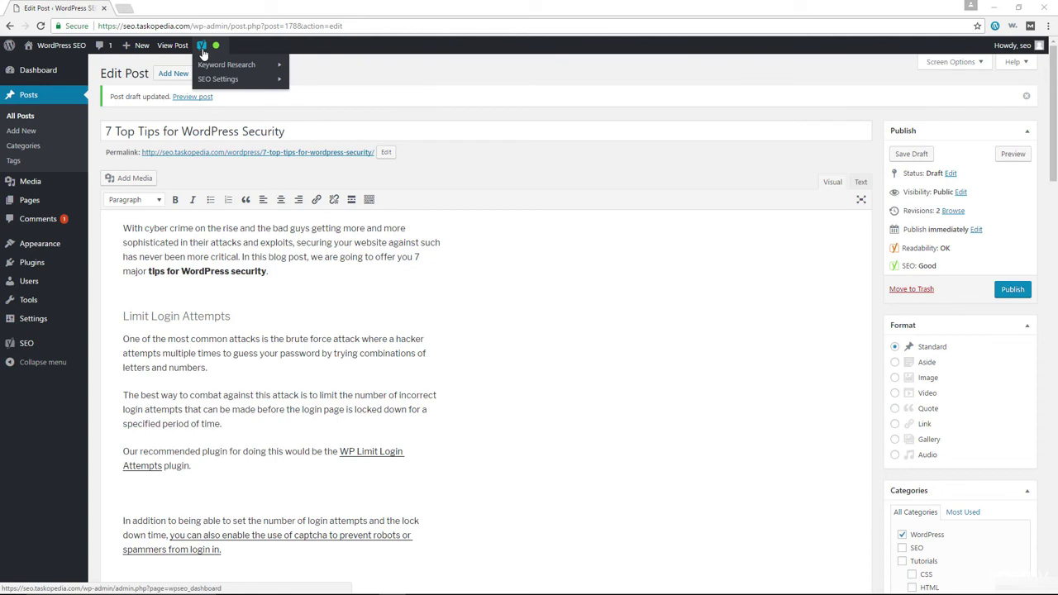
mouse_move(245, 67)
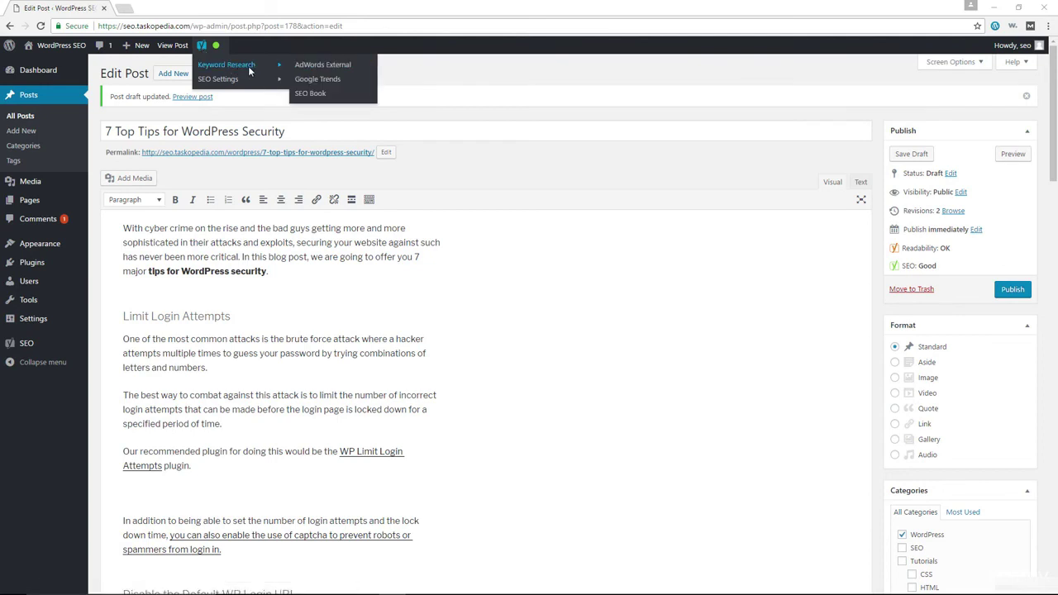
left_click(322, 95)
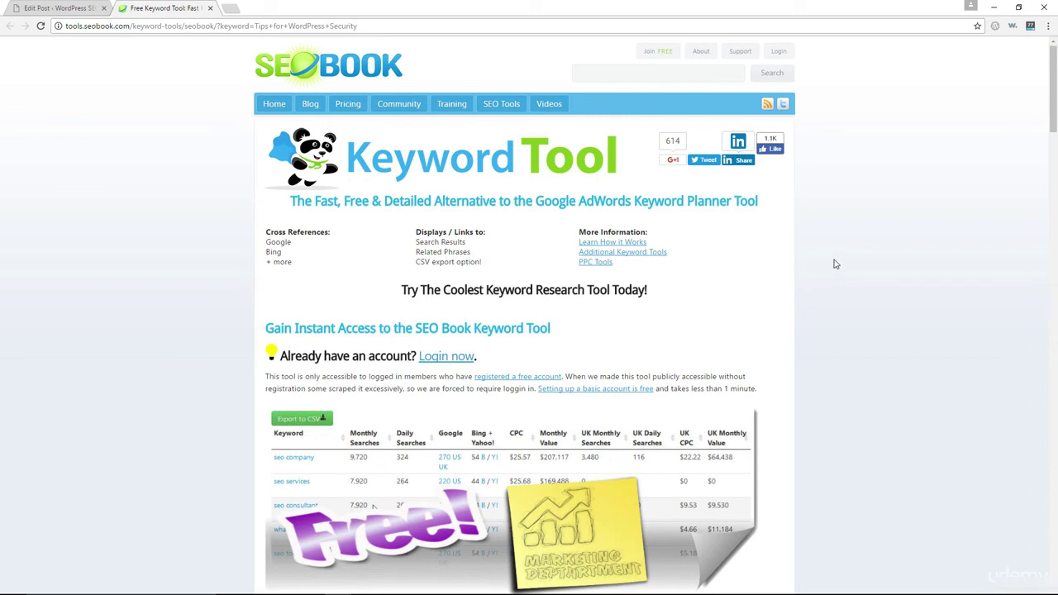
- Read through the SEO Book Keyword Tool's description, close its page and return to Yoast's keyword research options
scroll(857, 250, "down", 2)
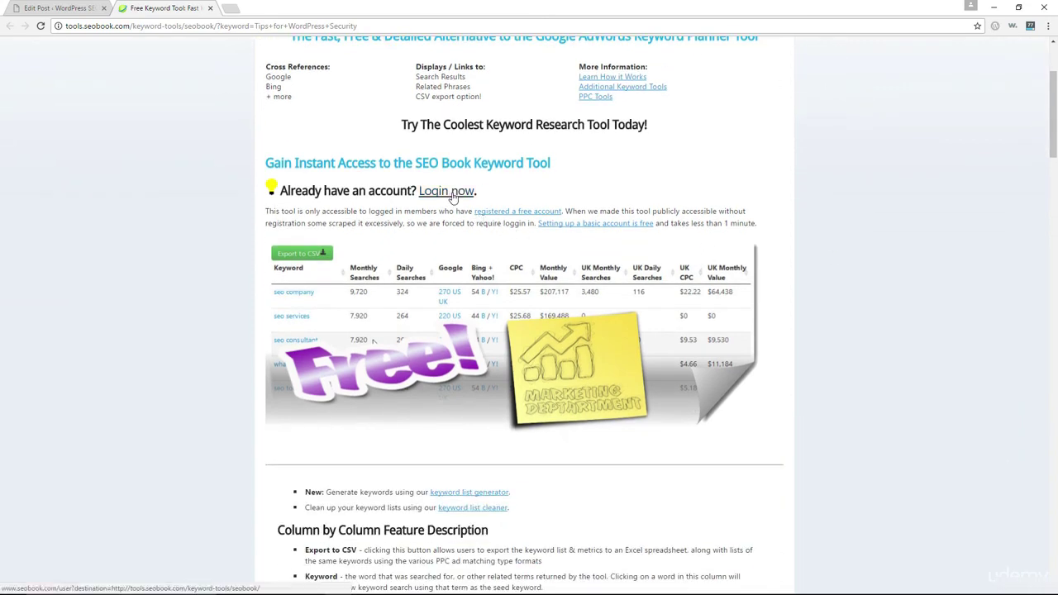
scroll(779, 269, "down", 3)
scroll(779, 269, "down", 10)
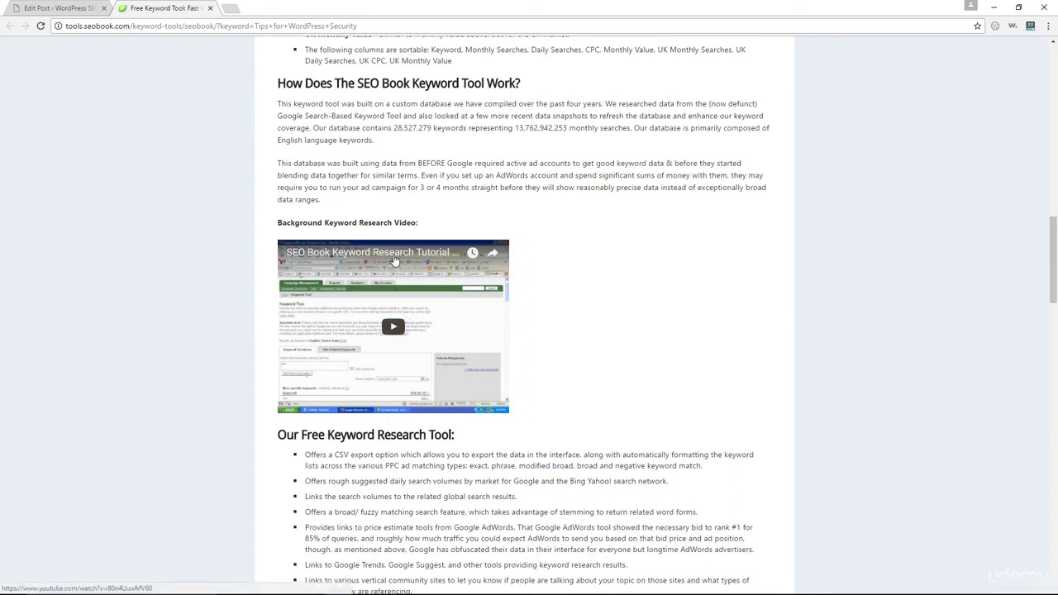
scroll(544, 360, "down", 3)
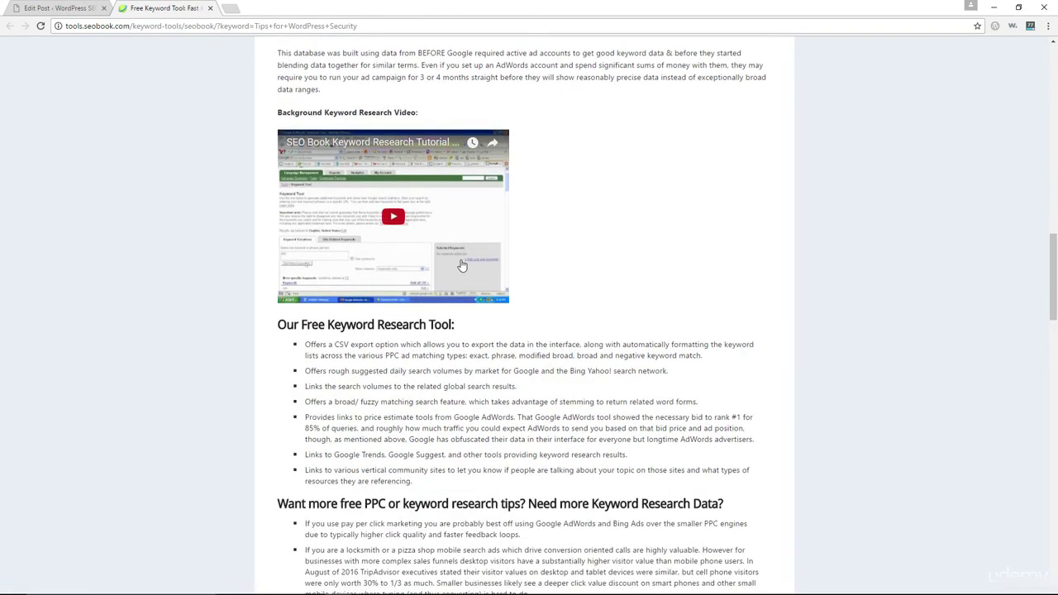
scroll(462, 265, "down", 3)
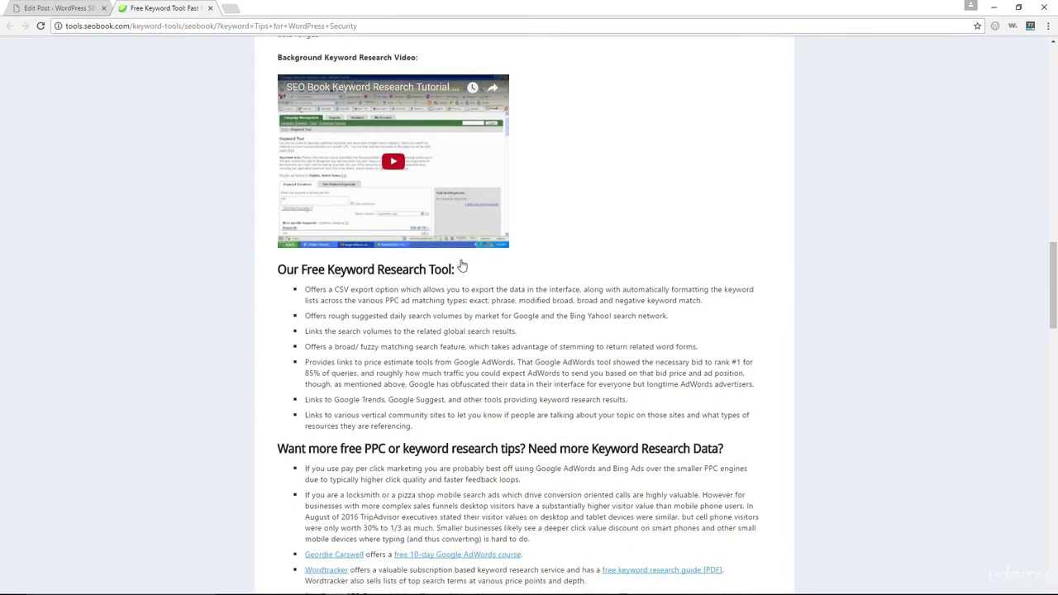
scroll(462, 263, "up", 15)
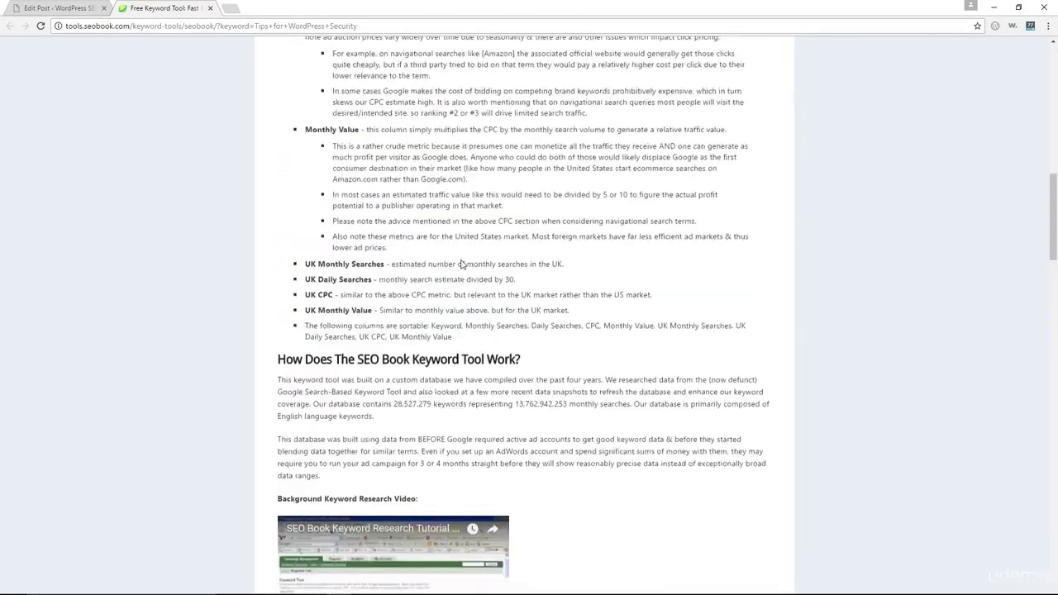
left_click(210, 9)
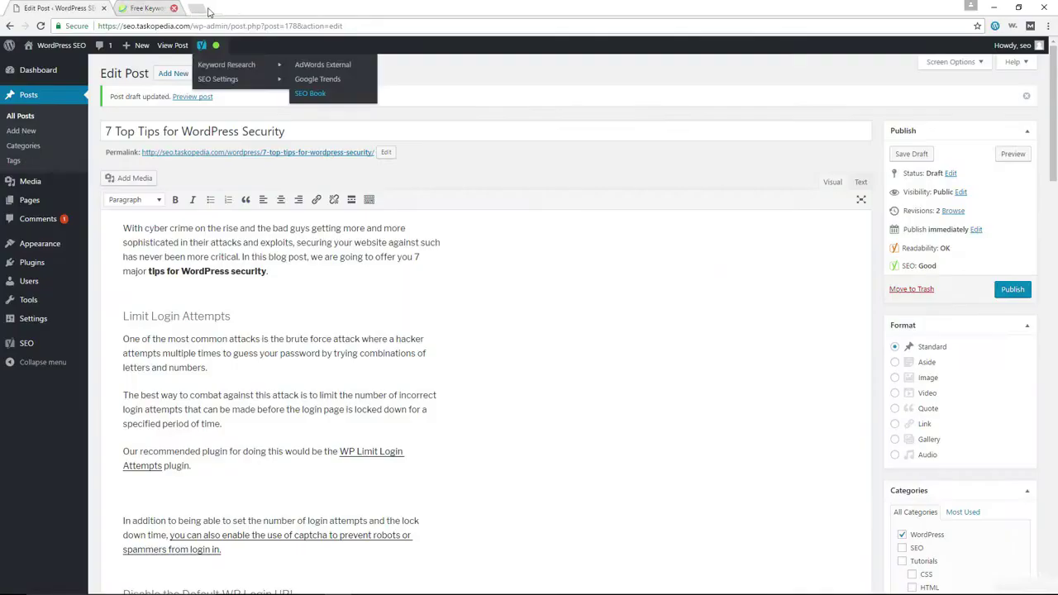
mouse_move(204, 46)
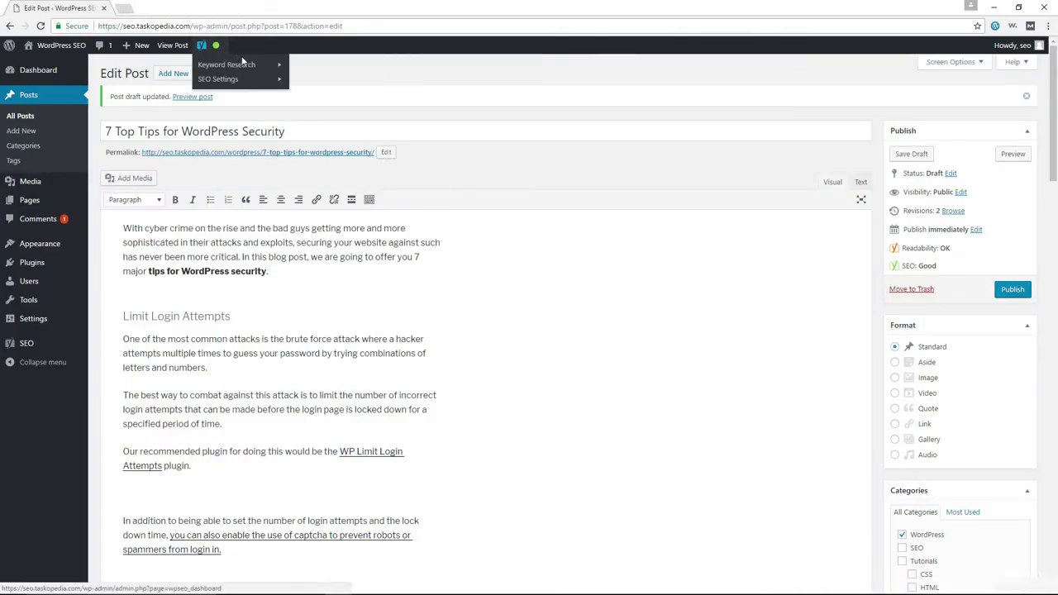
mouse_move(252, 64)
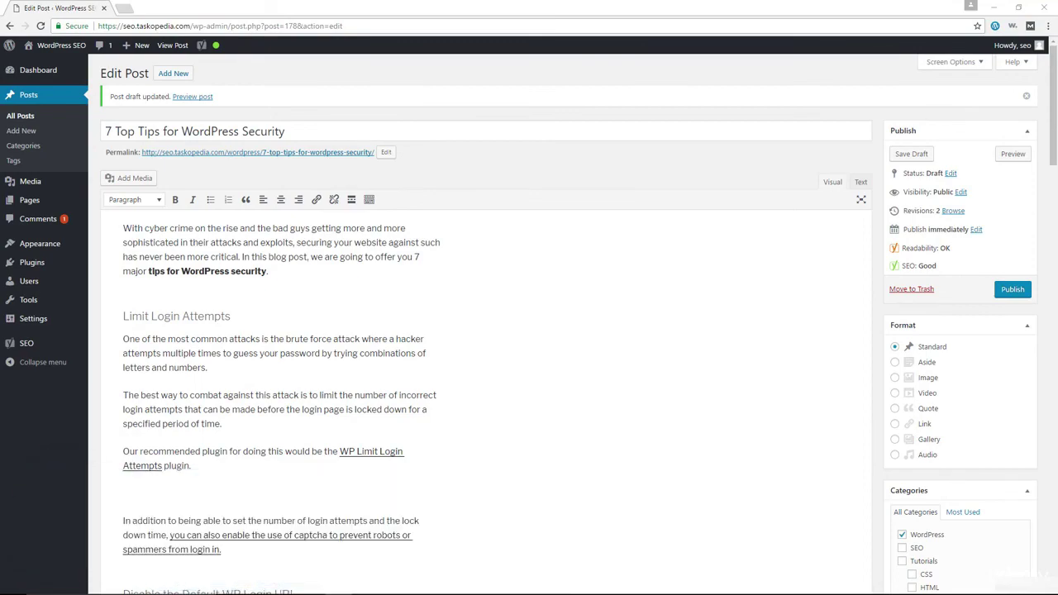
- Go to the post's Yoast SEO focus keyword settings, open the cornerstone content explanation and return to the post
scroll(606, 291, "down", 10)
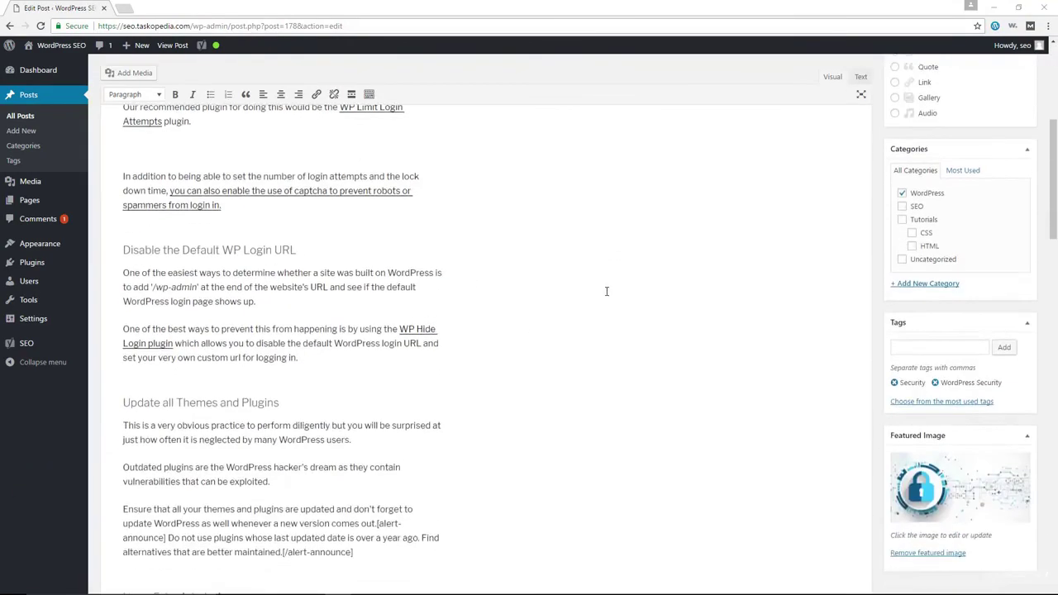
scroll(606, 291, "down", 3)
scroll(606, 291, "down", 8)
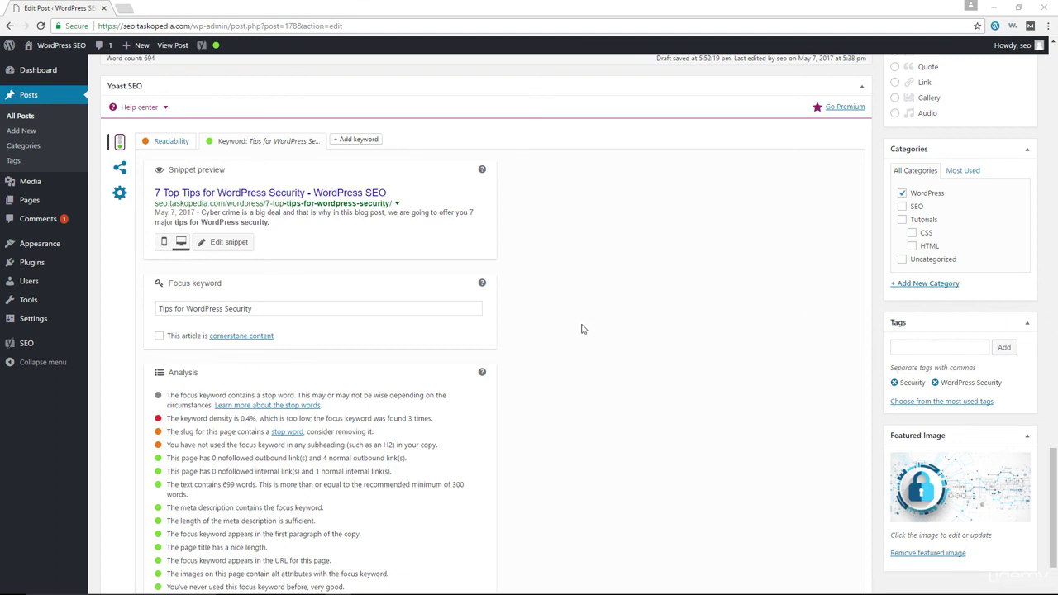
left_click(245, 341)
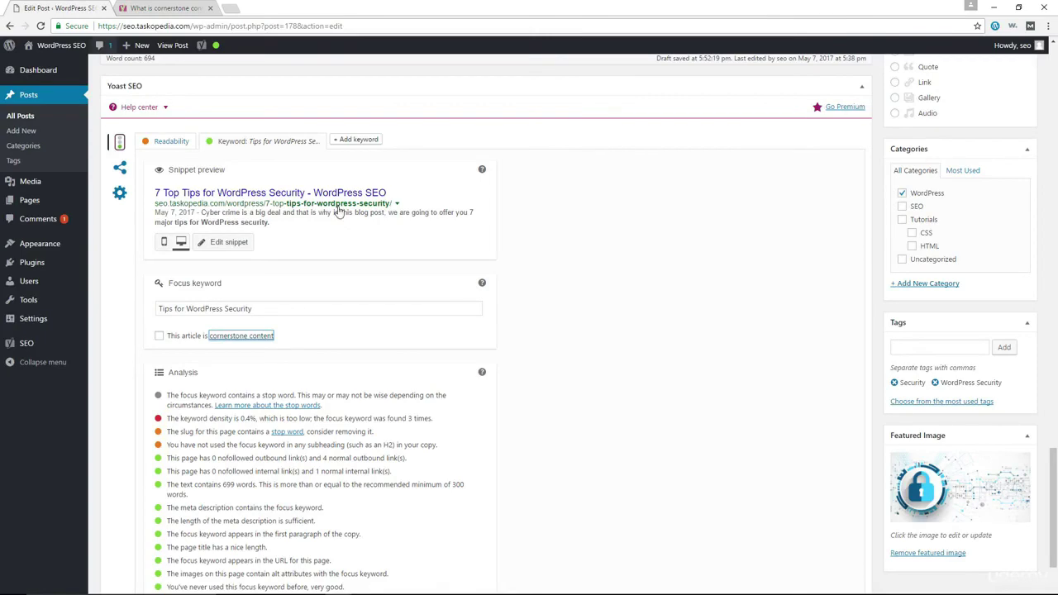
left_click(71, 7)
scroll(639, 378, "up", 6)
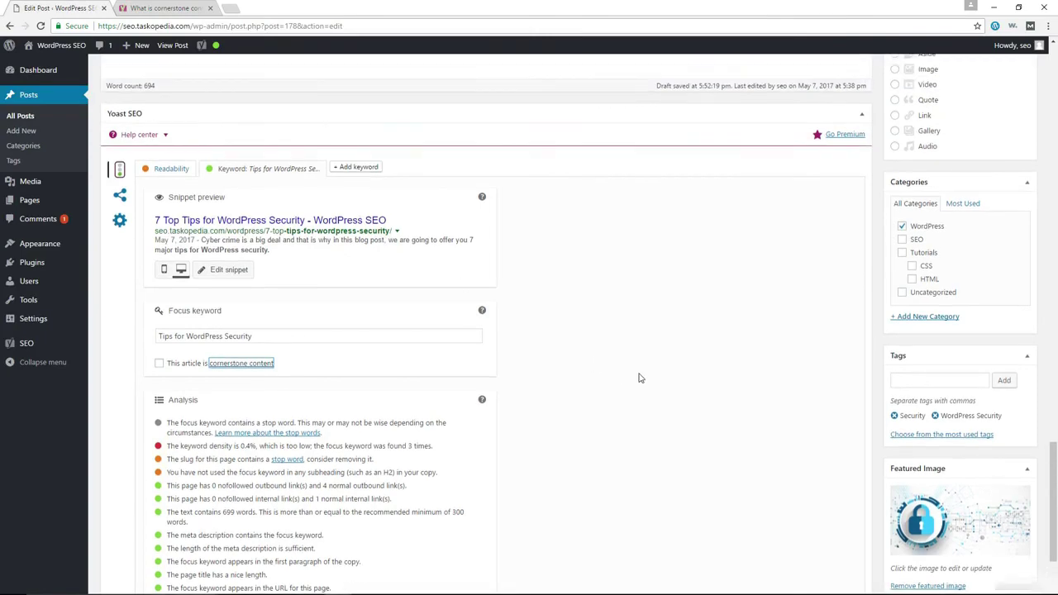
scroll(639, 373, "up", 2)
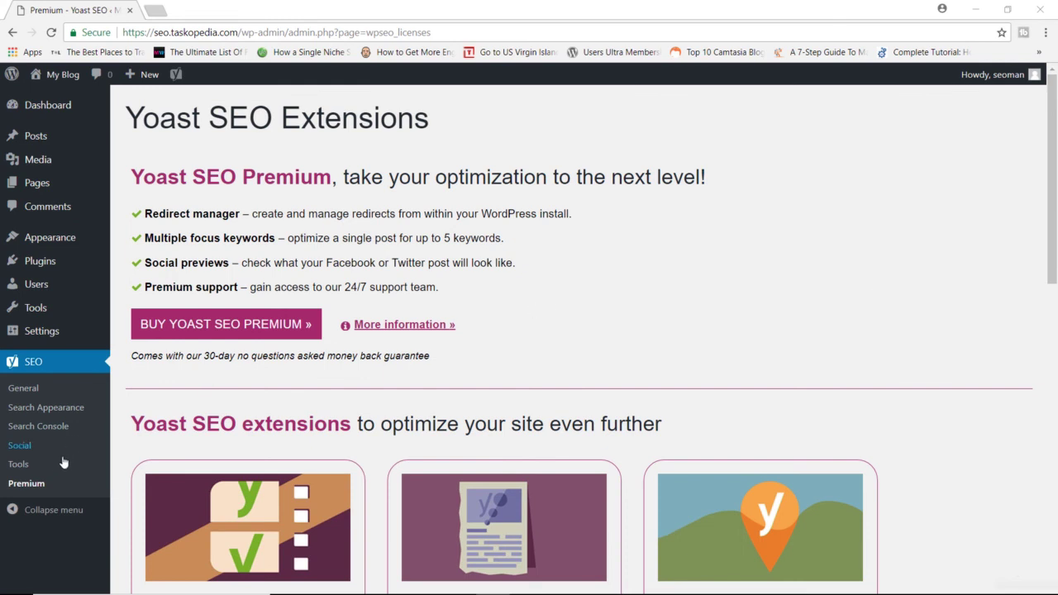
- Open more information on Yoast SEO Premium and compare its features with the free version
left_click(406, 326)
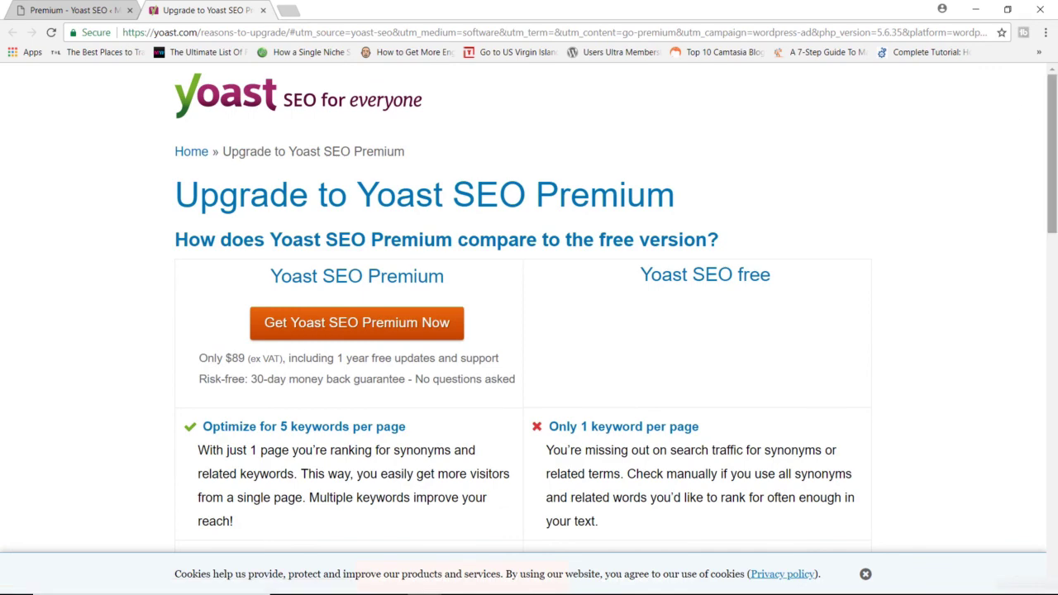
left_click_drag(1055, 98, 1047, 143)
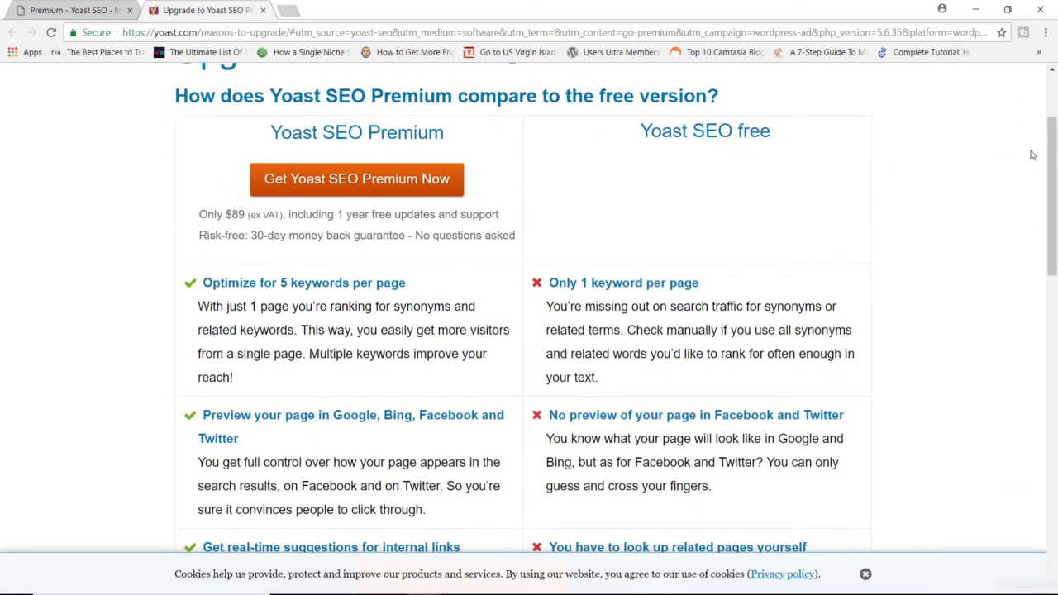
left_click_drag(1048, 152, 1054, 149)
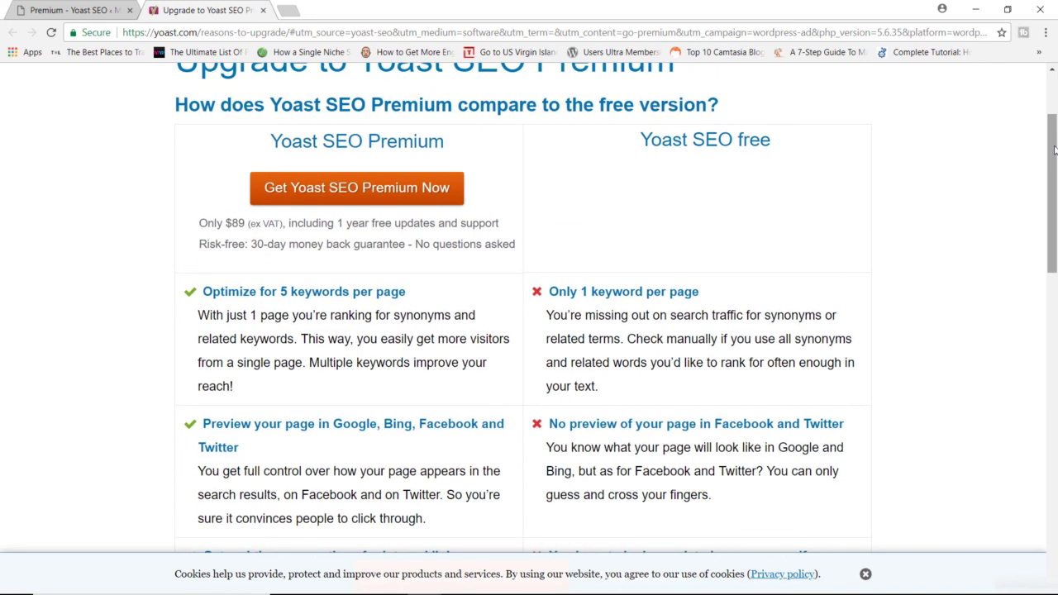